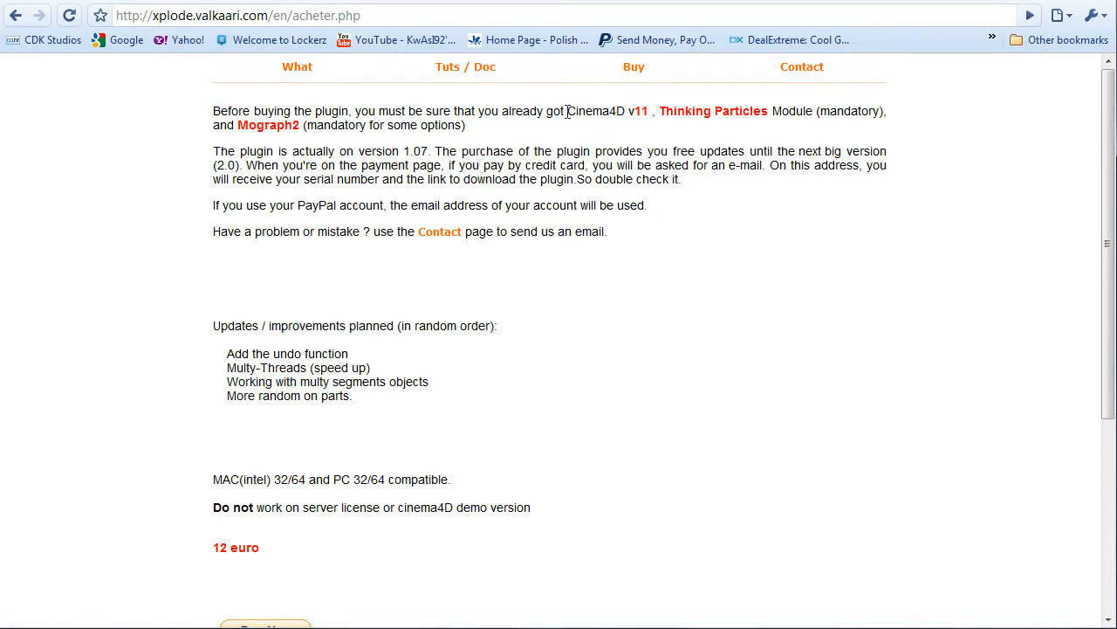
# - Review the Xplode plugin's software requirements and price on its purchase page
pyautogui.moveTo(567, 111); pyautogui.dragTo(638, 125)
pyautogui.click(646, 124)
pyautogui.moveTo(219, 549); pyautogui.dragTo(260, 543)
pyautogui.click(402, 536)
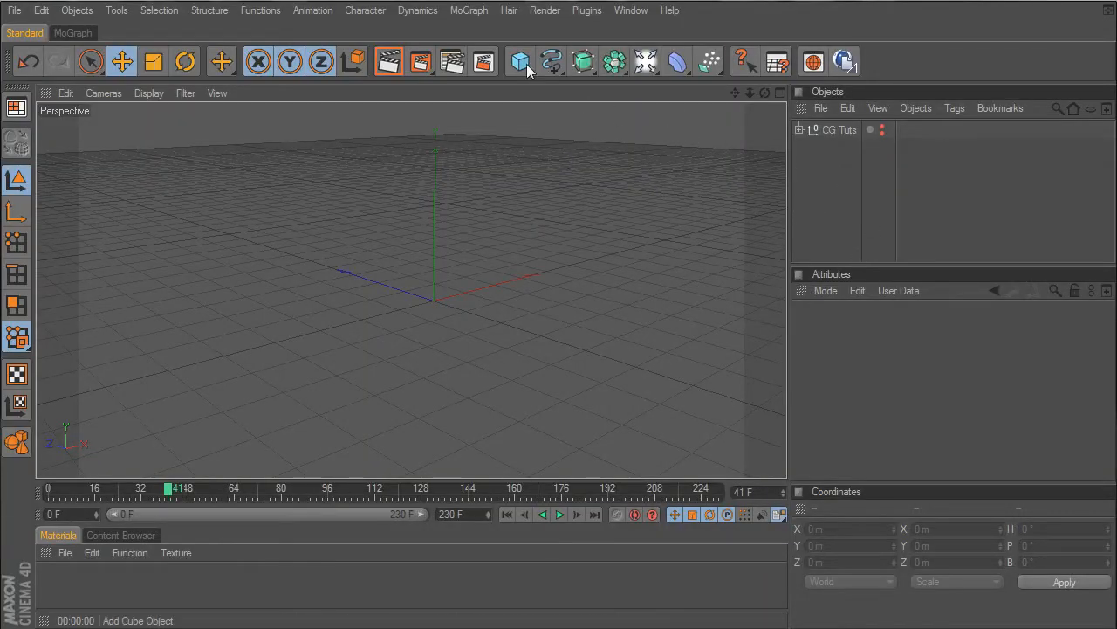
# - Switch to Cinema 4D, add a cube and raise it to about 184 m in Y
pyautogui.moveTo(521, 64); pyautogui.dragTo(598, 74)
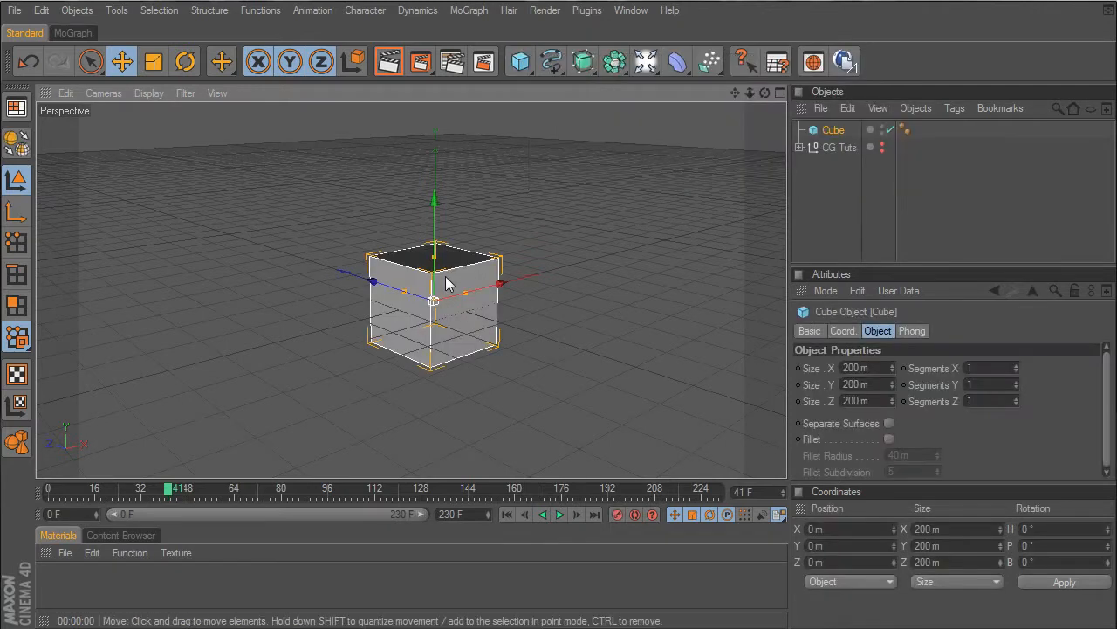
pyautogui.moveTo(434, 202); pyautogui.dragTo(435, 124)
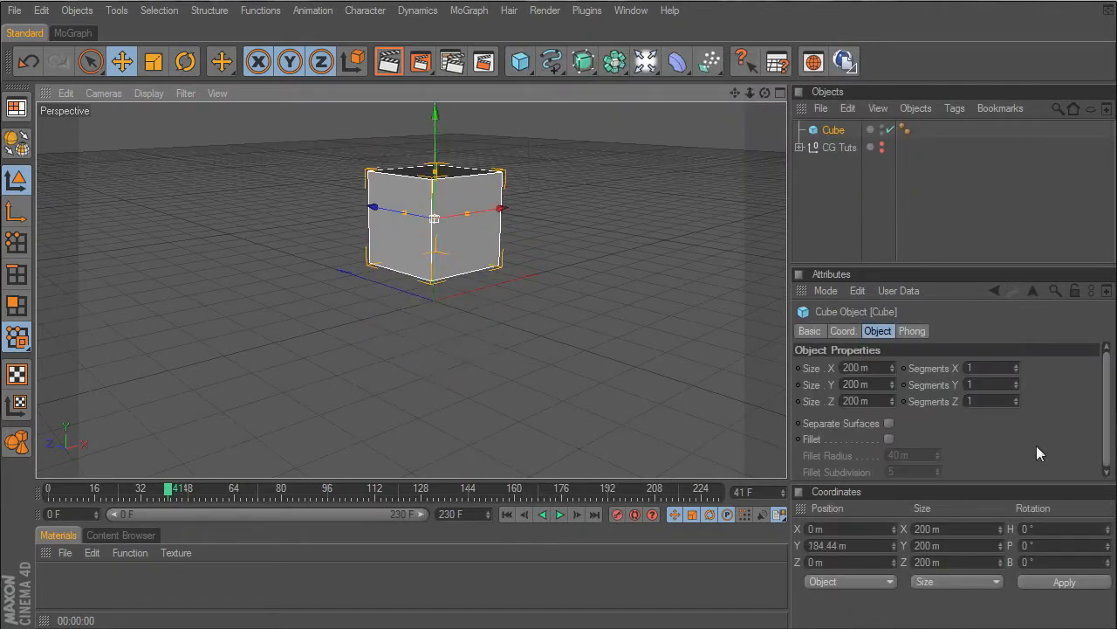
# - Set the cube's X, Y and Z sizes to 500 m each
pyautogui.doubleClick(875, 367)
pyautogui.write('500')
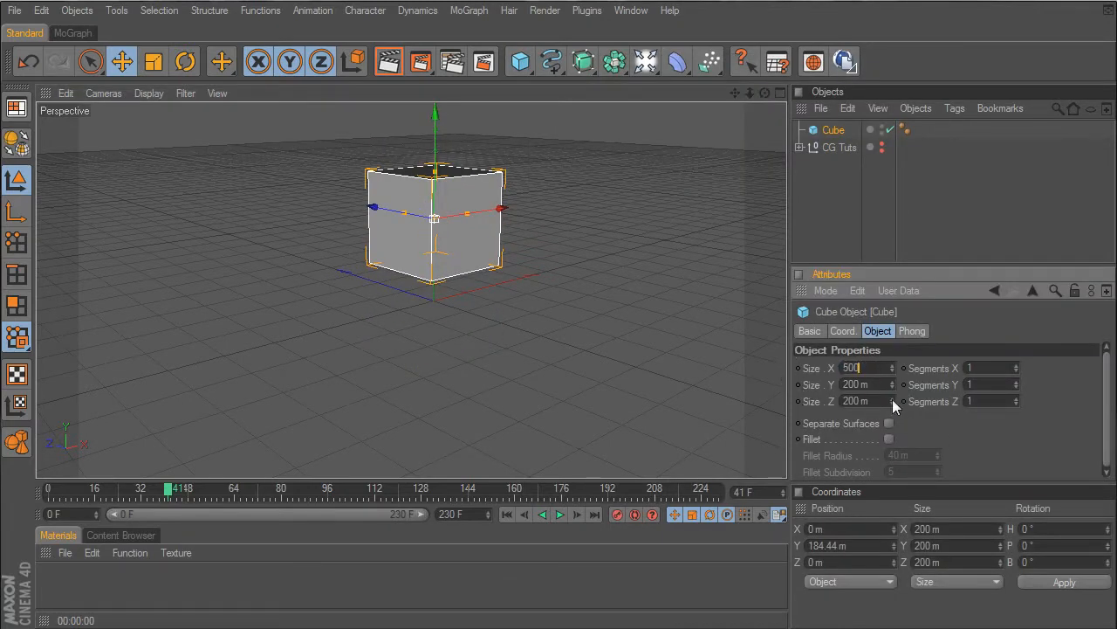
pyautogui.press('Tab')
pyautogui.write('500')
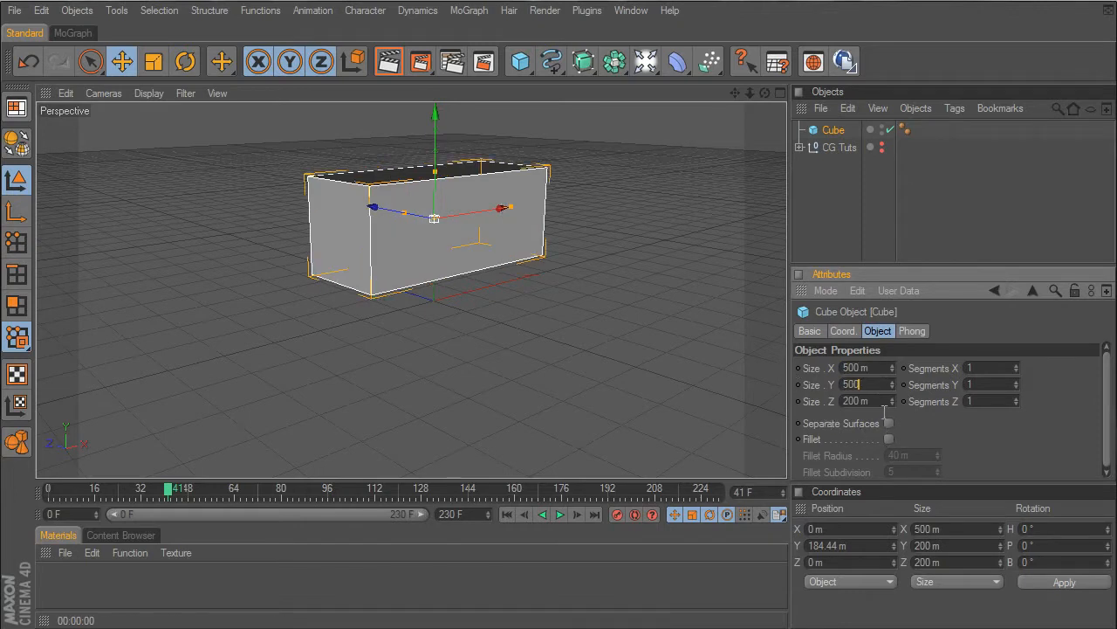
pyautogui.press('Tab')
pyautogui.write('5000')
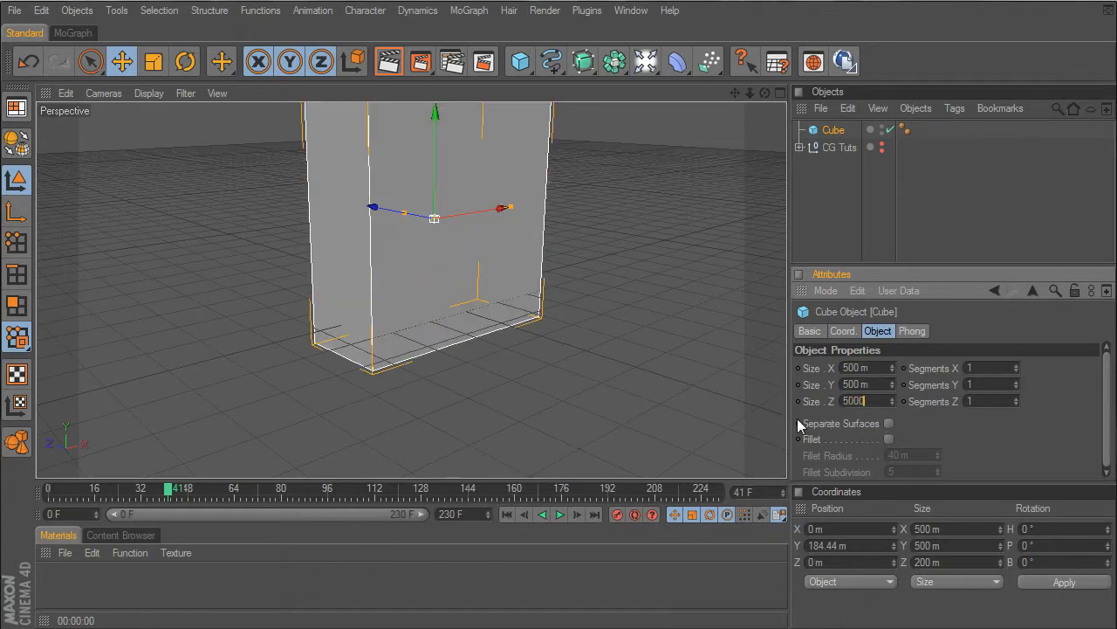
pyautogui.press('BackSpace')
pyautogui.press('Return')
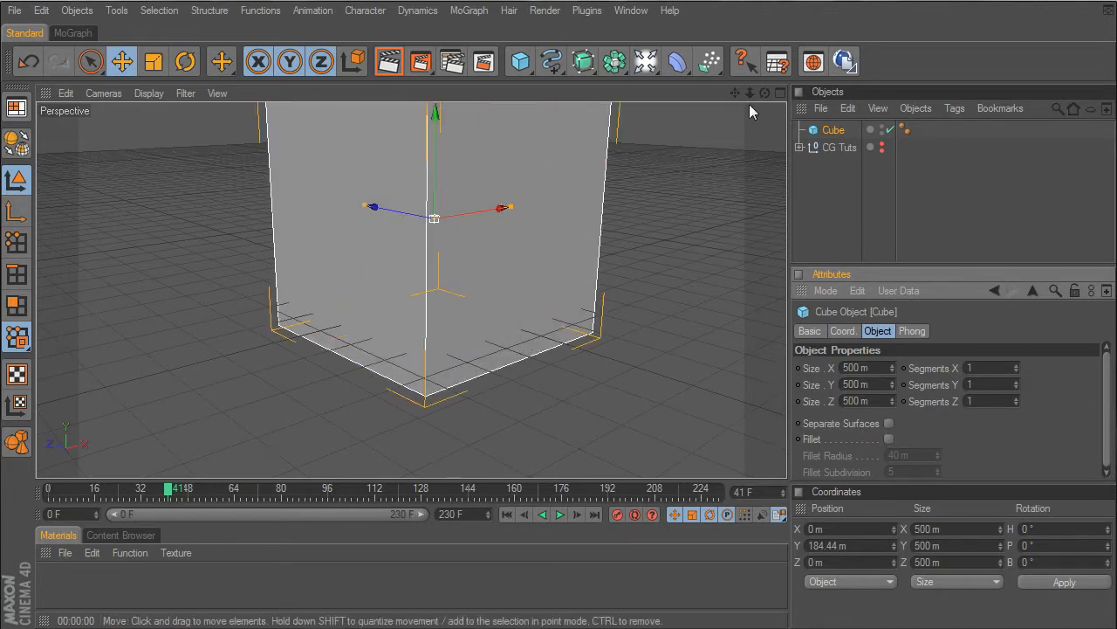
# - Add a sphere and a floor object to the scene
pyautogui.moveTo(732, 91); pyautogui.dragTo(576, 102)
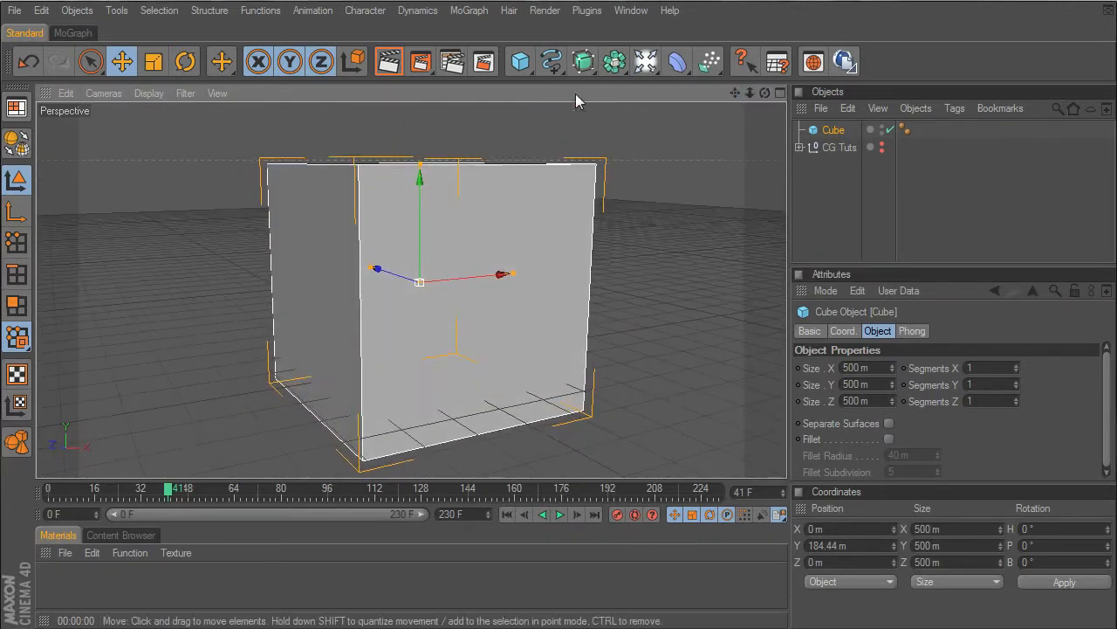
pyautogui.moveTo(526, 69); pyautogui.dragTo(790, 145)
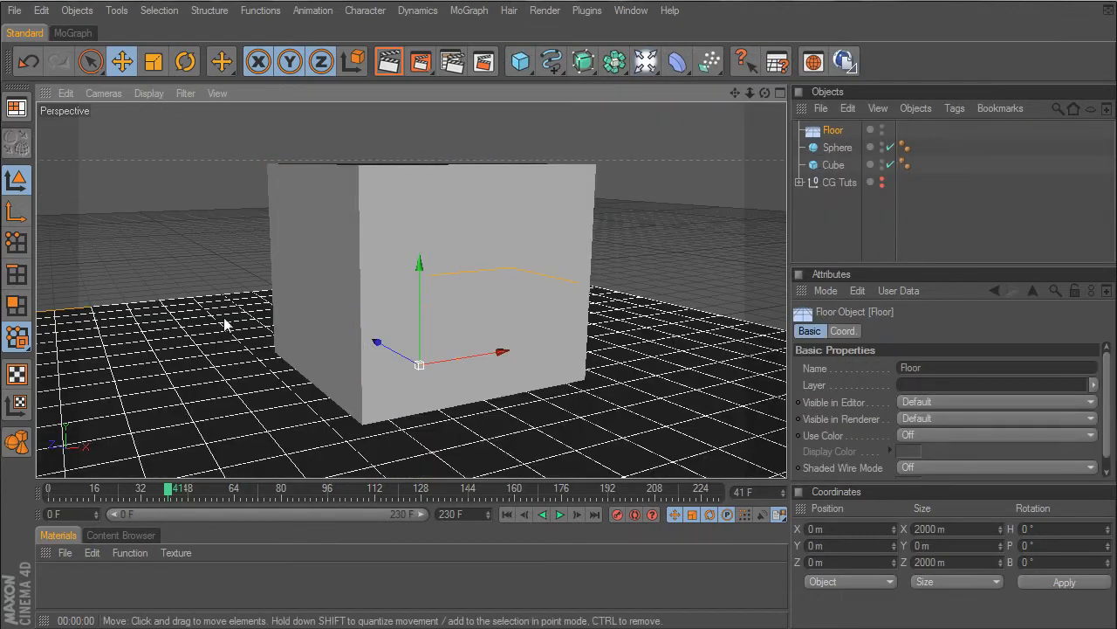
pyautogui.scroll(-2, 626, 243)
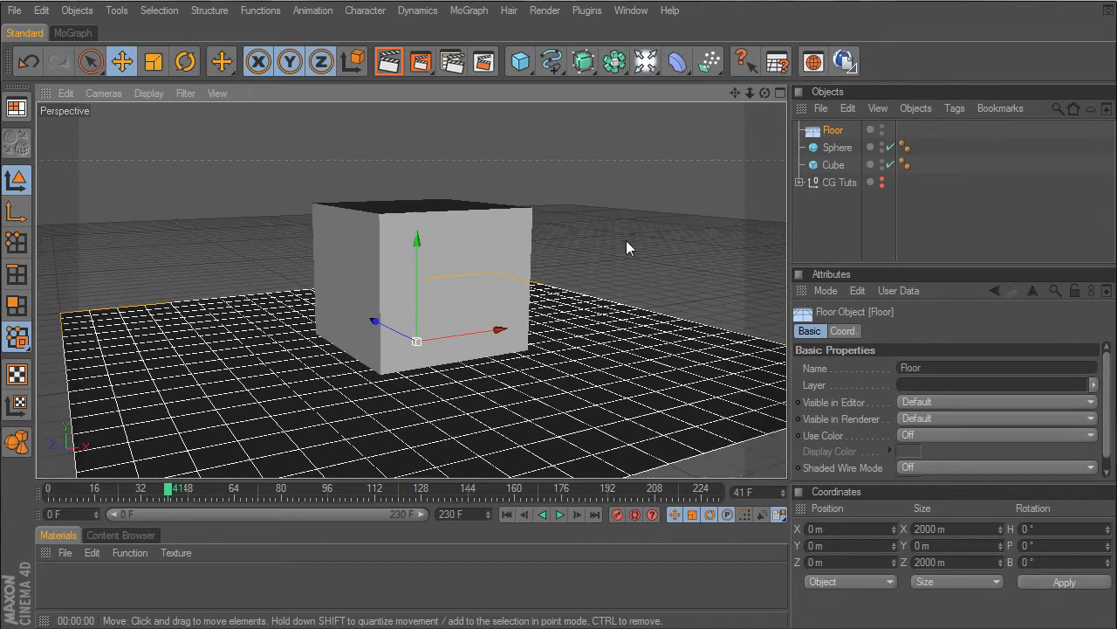
# - Raise the cube to about 317 m in Y and move the sphere beside it to about X -548 m, Y 186 m
pyautogui.click(833, 165)
pyautogui.moveTo(416, 271); pyautogui.dragTo(417, 227)
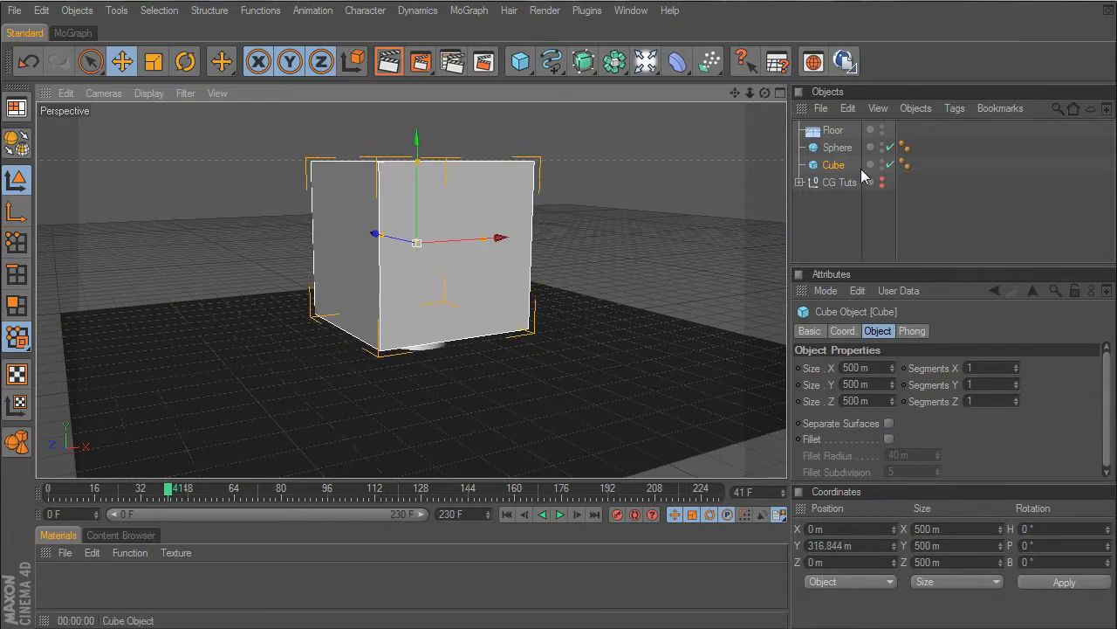
pyautogui.click(836, 148)
pyautogui.moveTo(474, 331); pyautogui.dragTo(242, 236)
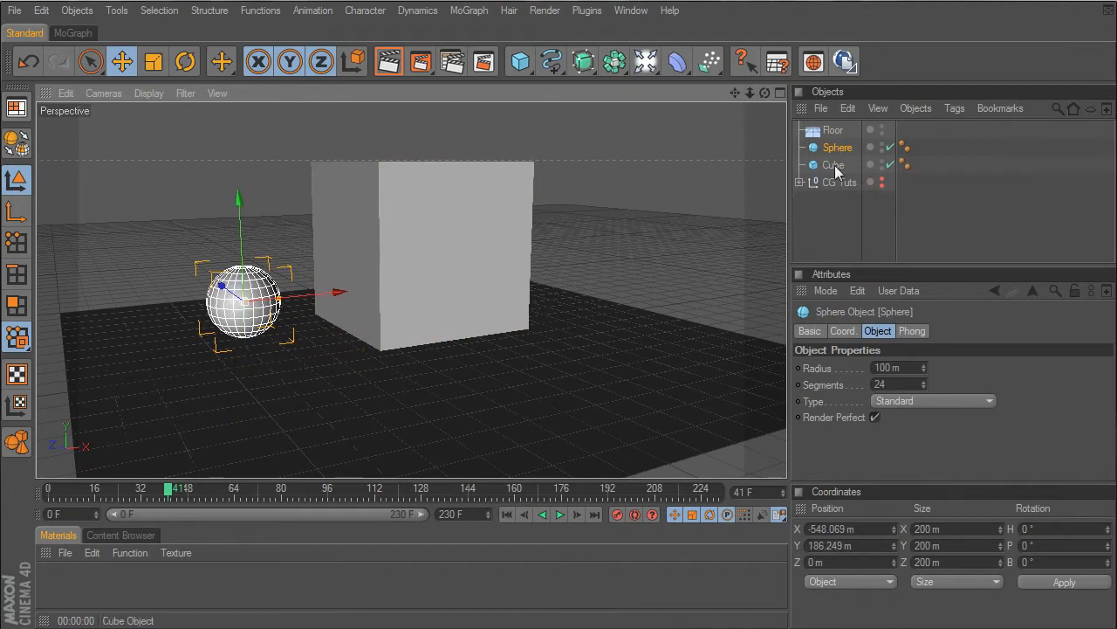
# - Lower the cube to about 251 m in Y so that it rests on the floor
pyautogui.moveTo(764, 93); pyautogui.dragTo(764, 123)
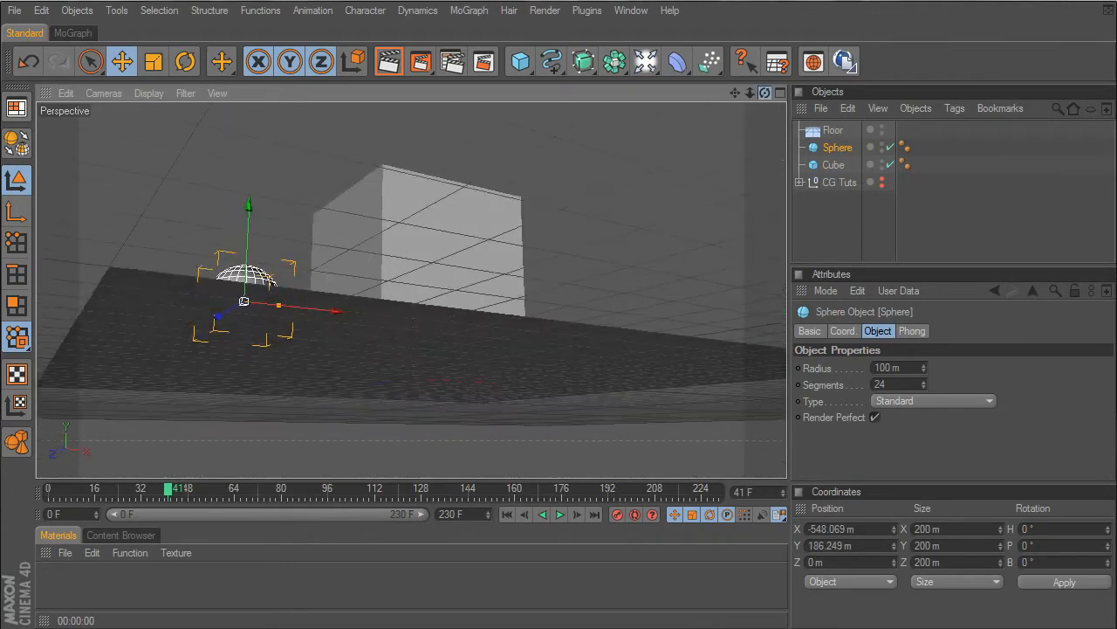
pyautogui.click(833, 165)
pyautogui.moveTo(412, 220); pyautogui.dragTo(412, 237)
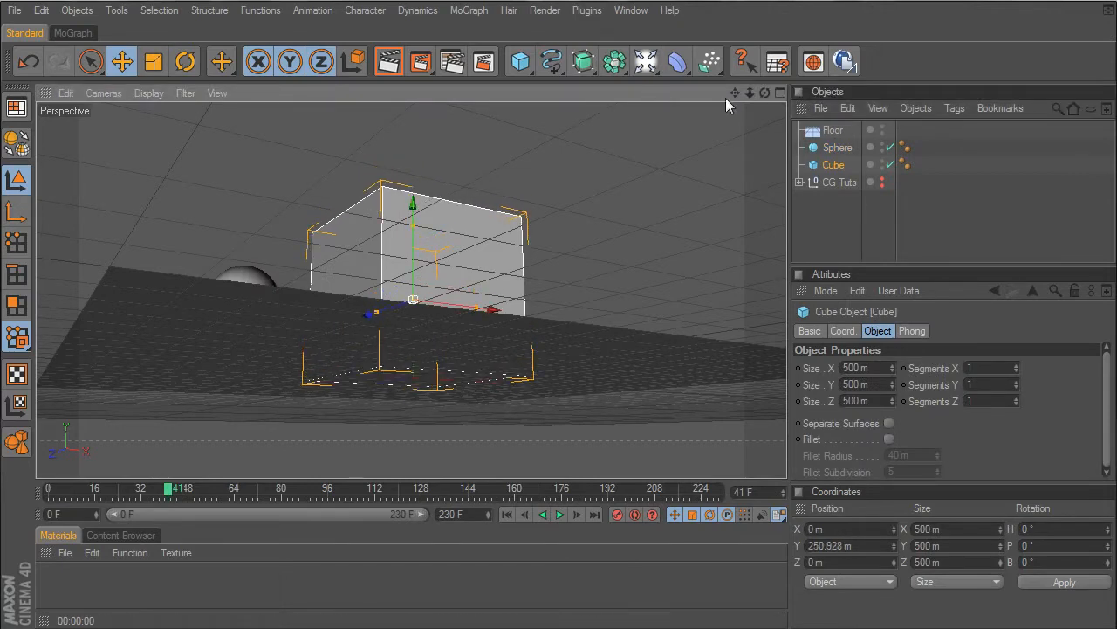
pyautogui.moveTo(765, 92)
pyautogui.mouseDown()
pyautogui.moveTo(740, 176)
pyautogui.moveTo(760, 93)
pyautogui.mouseUp()
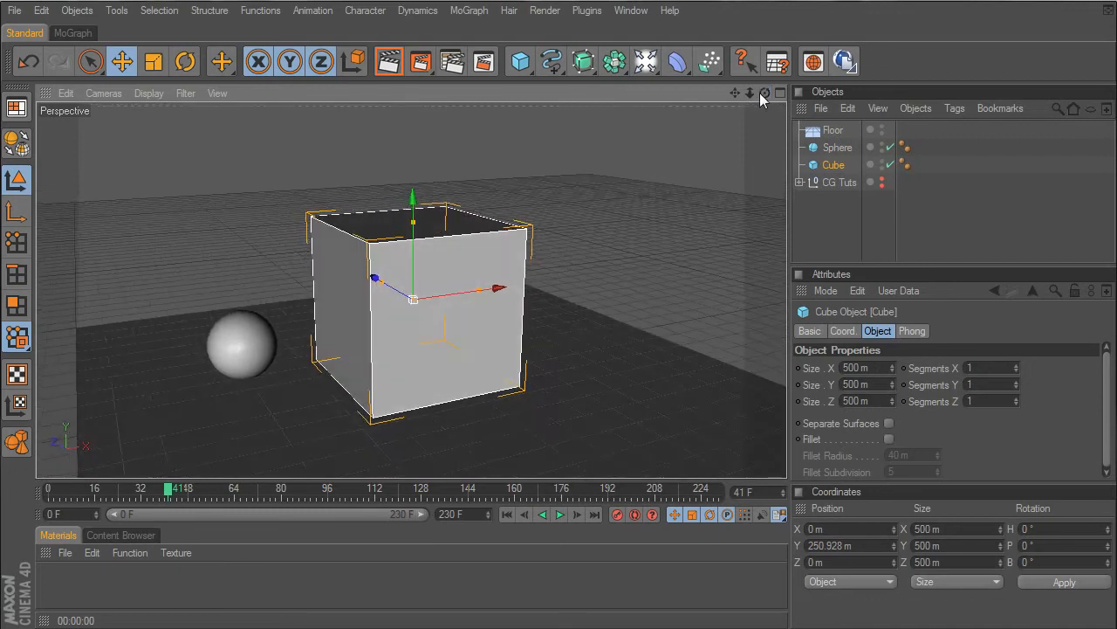
pyautogui.click(653, 224)
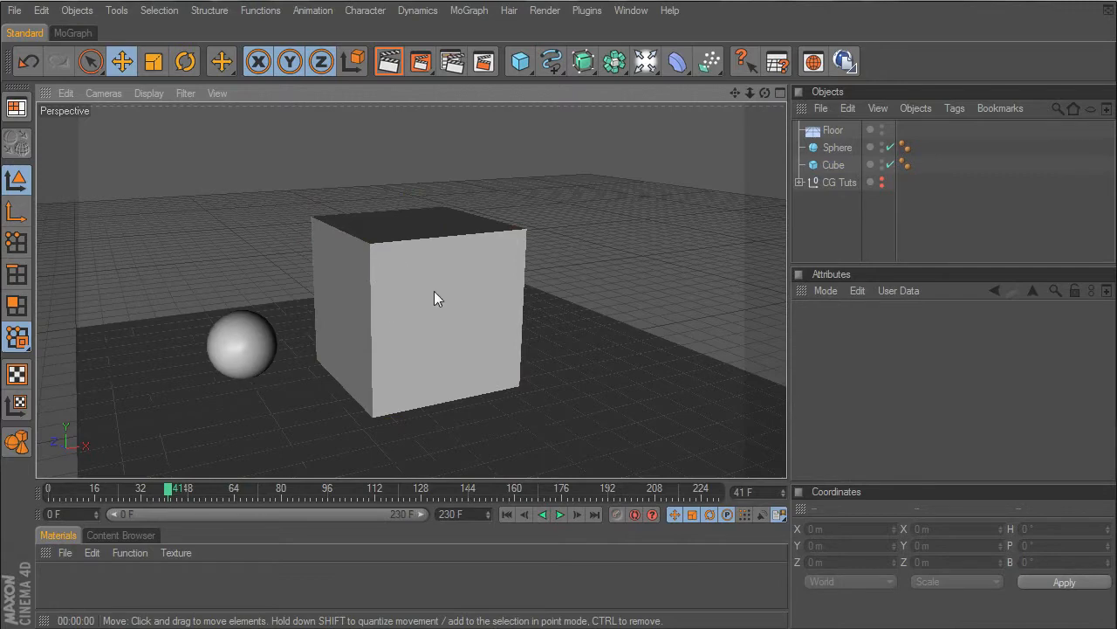
# - Shift the sphere sideways to about -247 m in Z and raise it to about 411 m in Y
pyautogui.click(830, 164)
pyautogui.moveTo(765, 92); pyautogui.dragTo(759, 131)
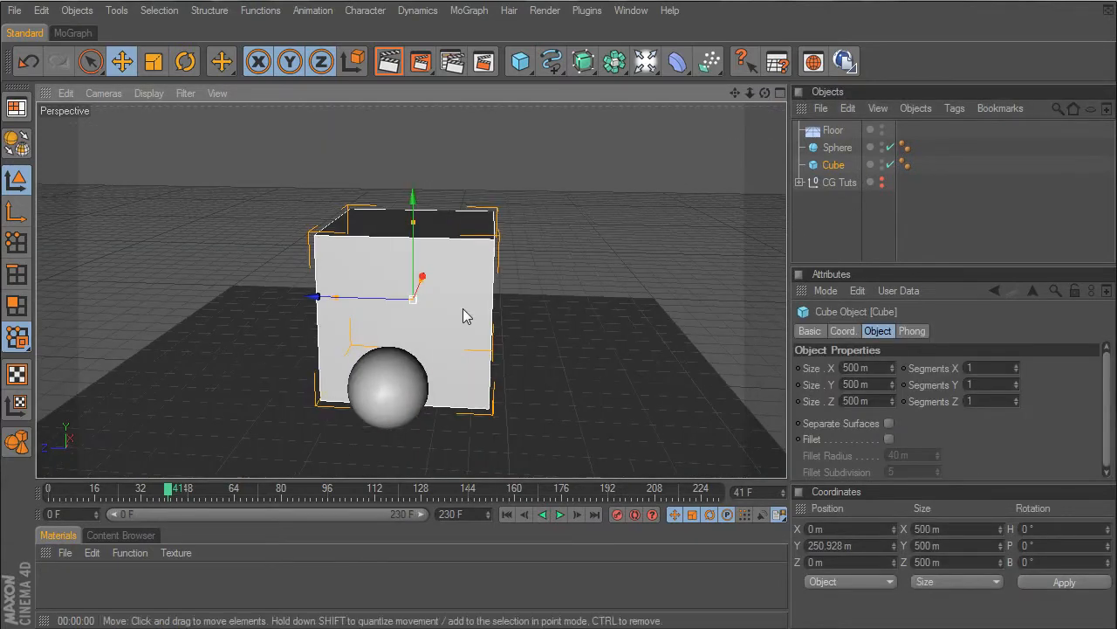
pyautogui.click(419, 371)
pyautogui.moveTo(339, 384); pyautogui.dragTo(443, 387)
pyautogui.moveTo(494, 304); pyautogui.dragTo(496, 210)
pyautogui.moveTo(765, 93); pyautogui.dragTo(816, 86)
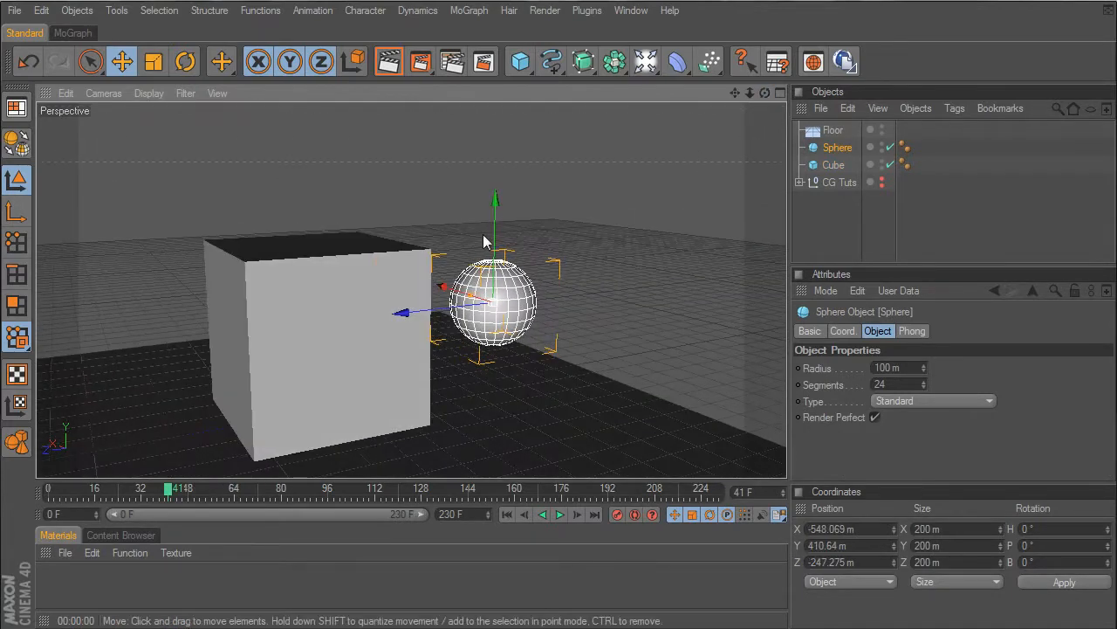
# - Place the sphere over the cube's upper corner at about X -247 m and Y 485 m
pyautogui.moveTo(495, 229); pyautogui.dragTo(496, 206)
pyautogui.moveTo(448, 273); pyautogui.dragTo(392, 260)
pyautogui.moveTo(764, 93); pyautogui.dragTo(939, 81)
pyautogui.scroll(4, 437, 327)
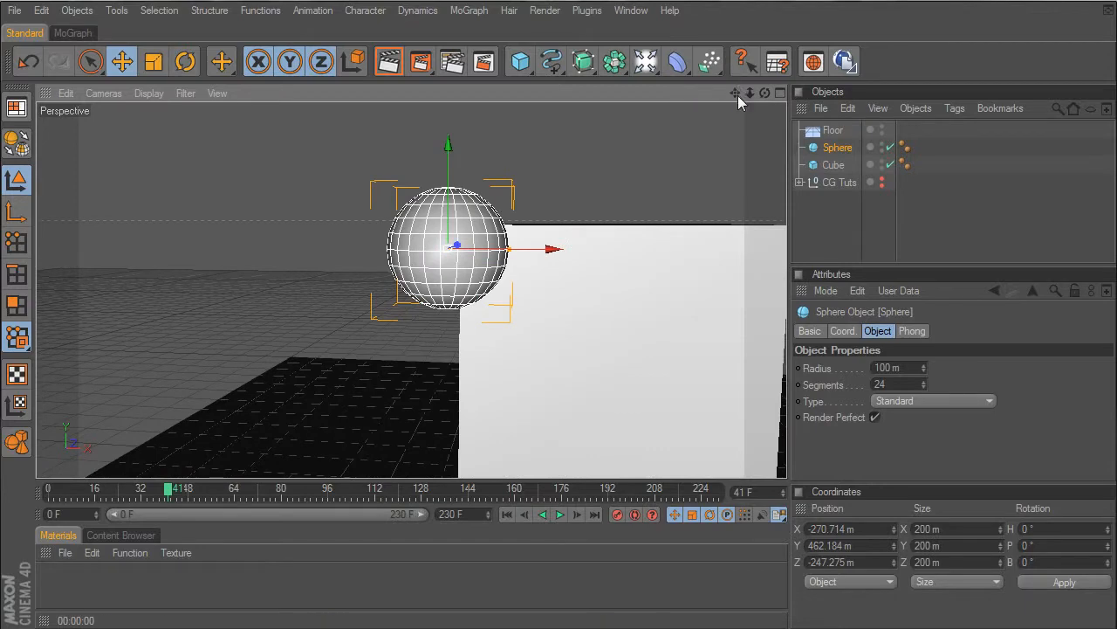
pyautogui.moveTo(735, 93); pyautogui.dragTo(657, 120)
pyautogui.moveTo(367, 237); pyautogui.dragTo(367, 222)
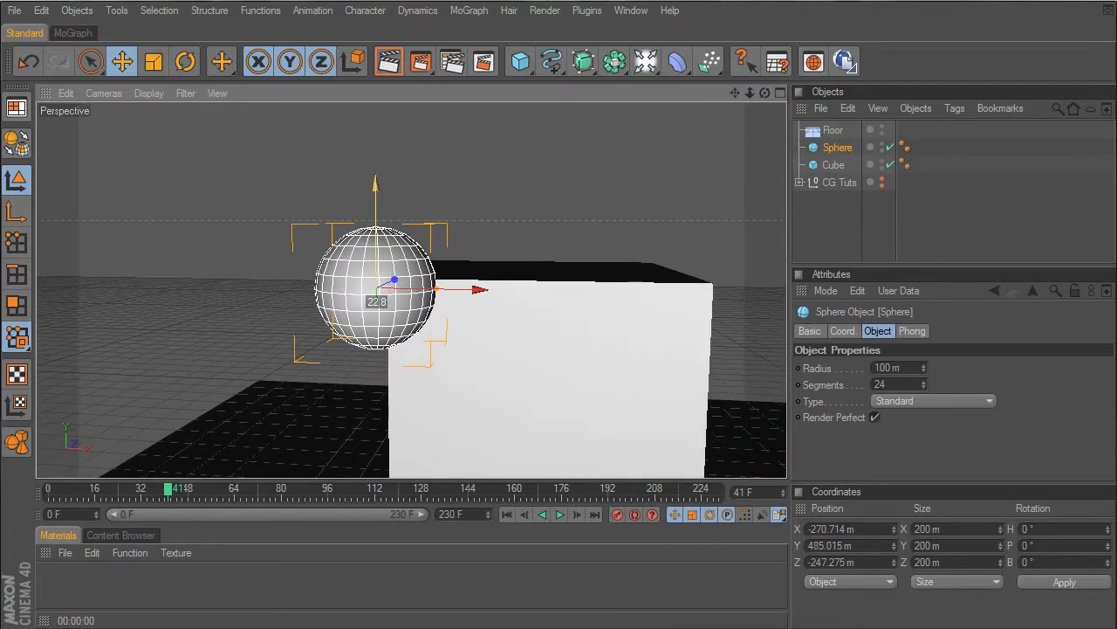
pyautogui.moveTo(477, 287); pyautogui.dragTo(492, 288)
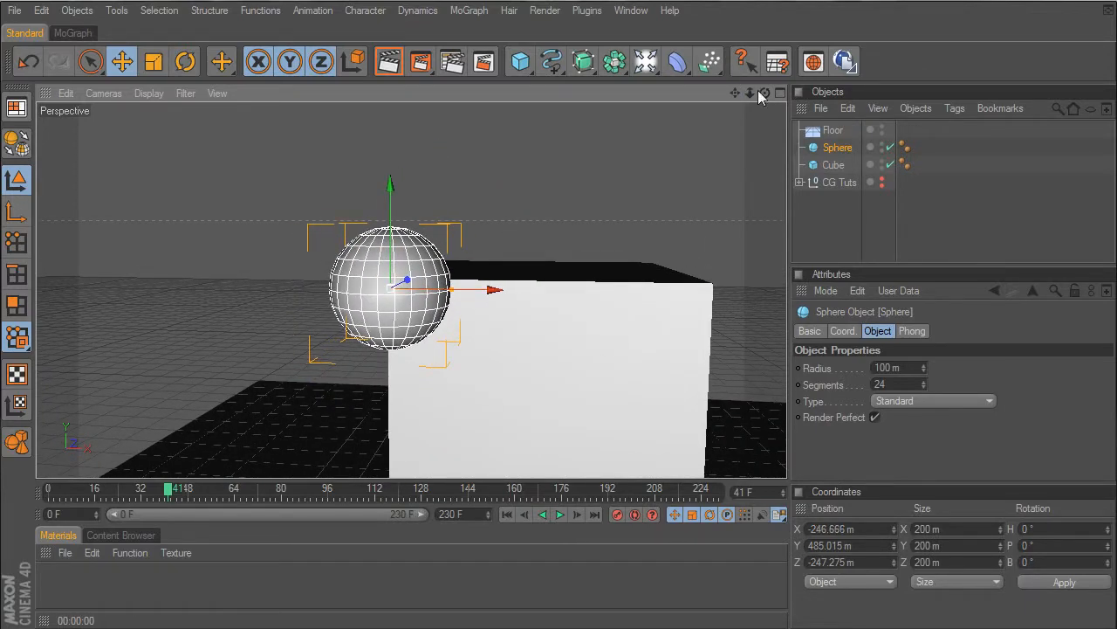
# - Shrink the sphere to a radius of about 66 m at the cube's corner
pyautogui.moveTo(764, 93); pyautogui.dragTo(698, 98)
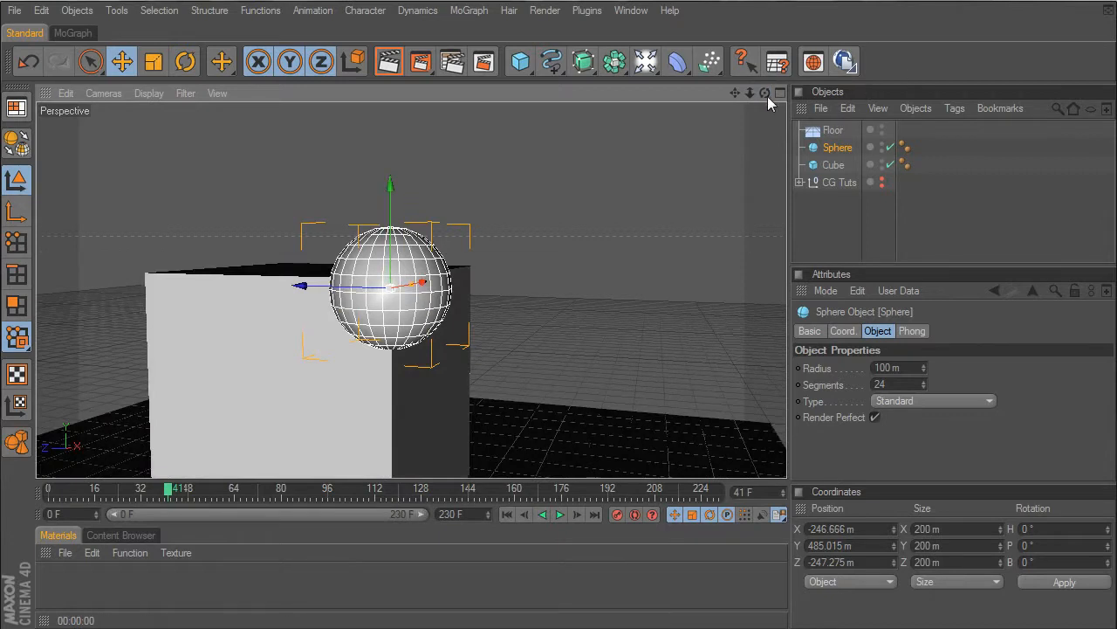
pyautogui.moveTo(767, 95); pyautogui.dragTo(746, 96)
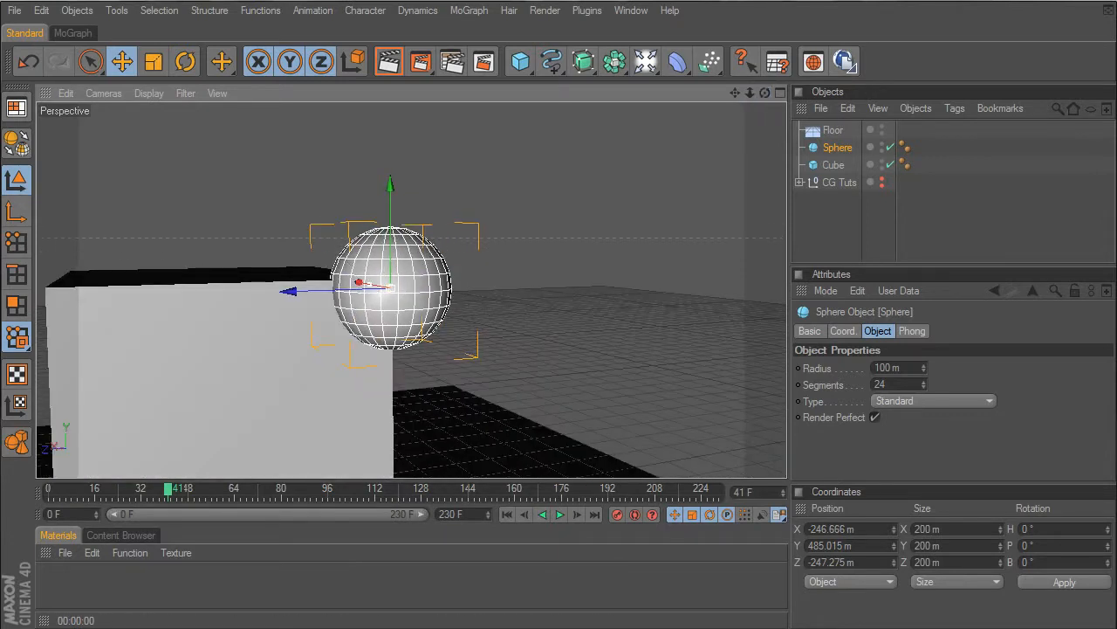
pyautogui.moveTo(369, 284); pyautogui.dragTo(378, 285)
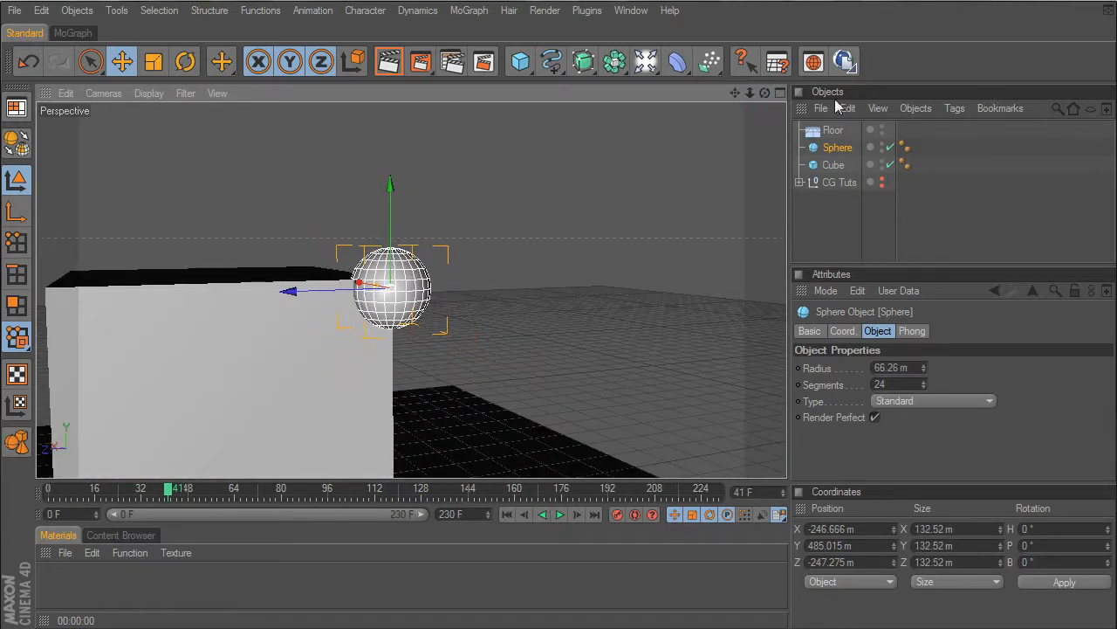
pyautogui.moveTo(768, 94); pyautogui.dragTo(765, 93)
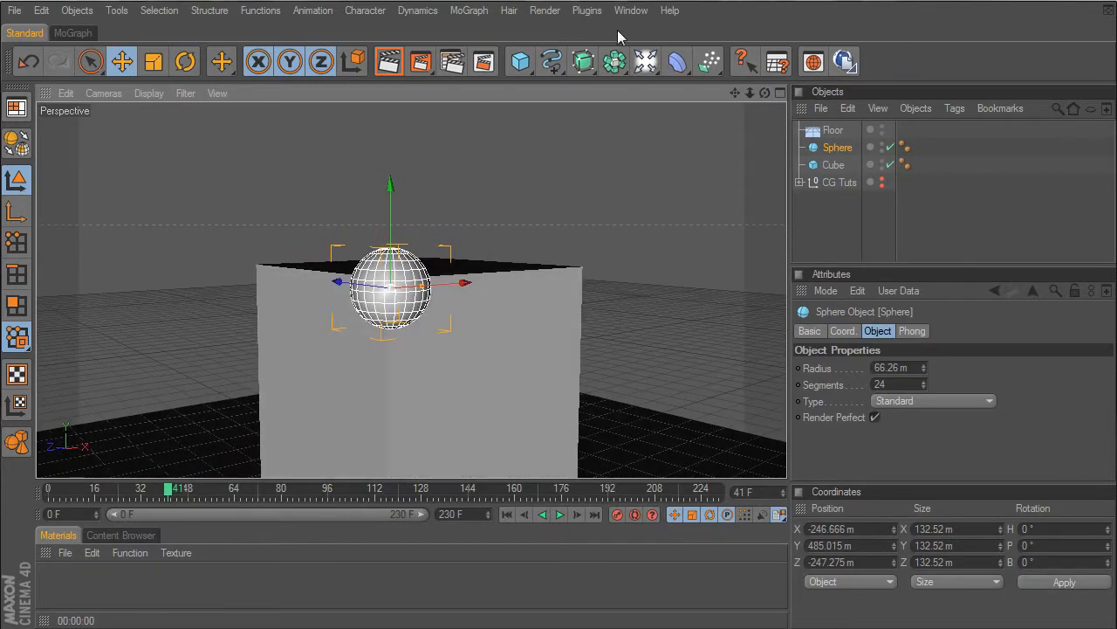
# - Open the Xplode plugin, set the number of parts to 100 and add the points inside the sphere
pyautogui.click(590, 12)
pyautogui.click(622, 145)
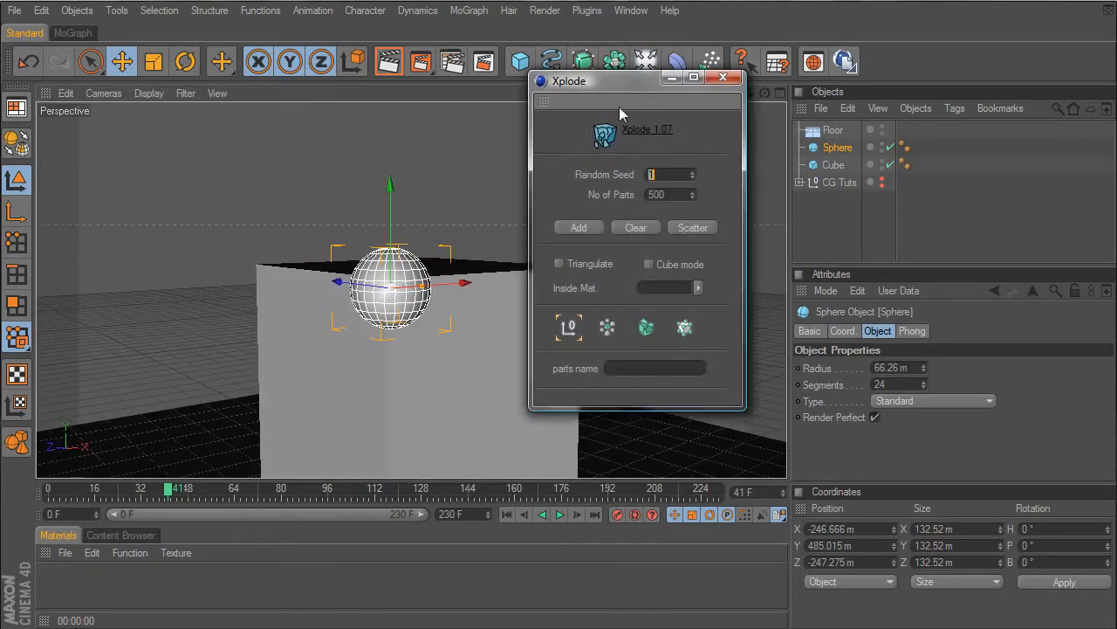
pyautogui.moveTo(619, 106); pyautogui.dragTo(653, 99)
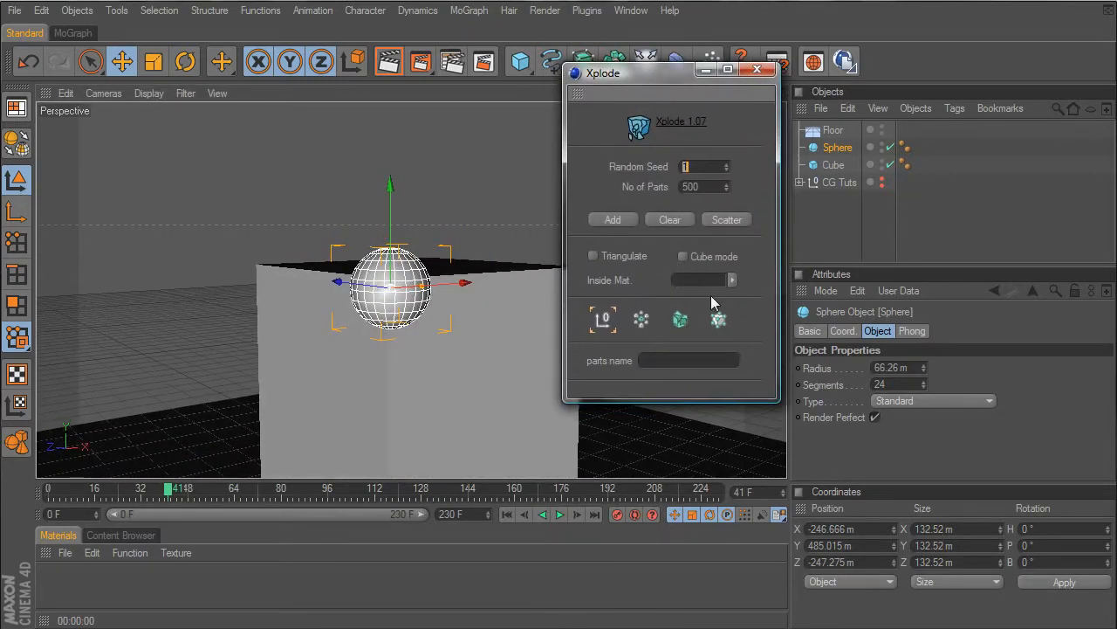
pyautogui.doubleClick(700, 186)
pyautogui.click(845, 150)
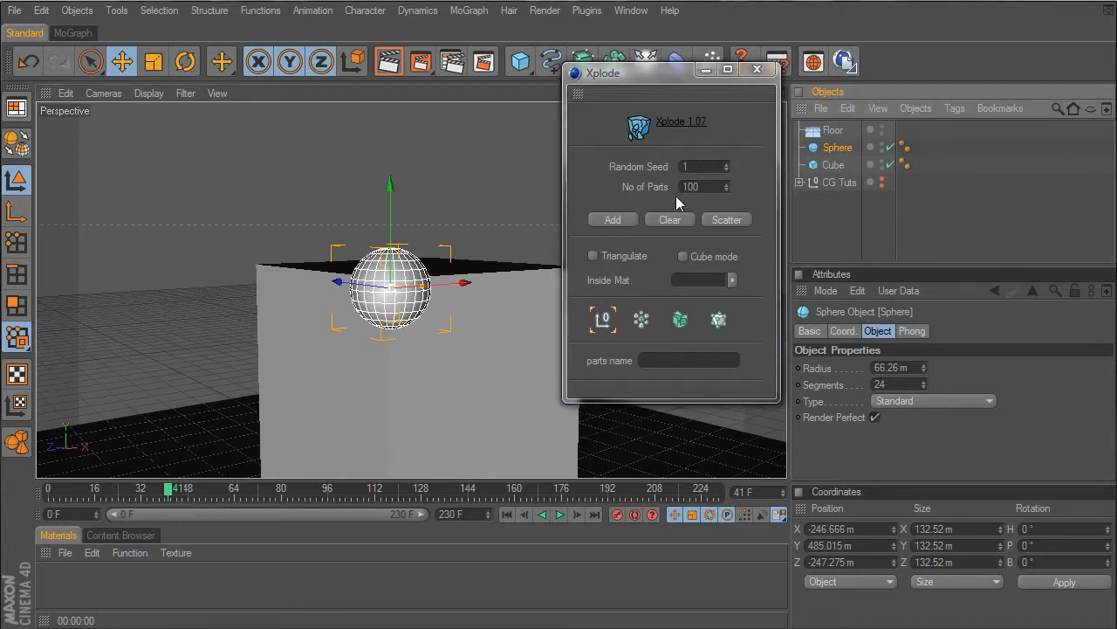
pyautogui.click(600, 220)
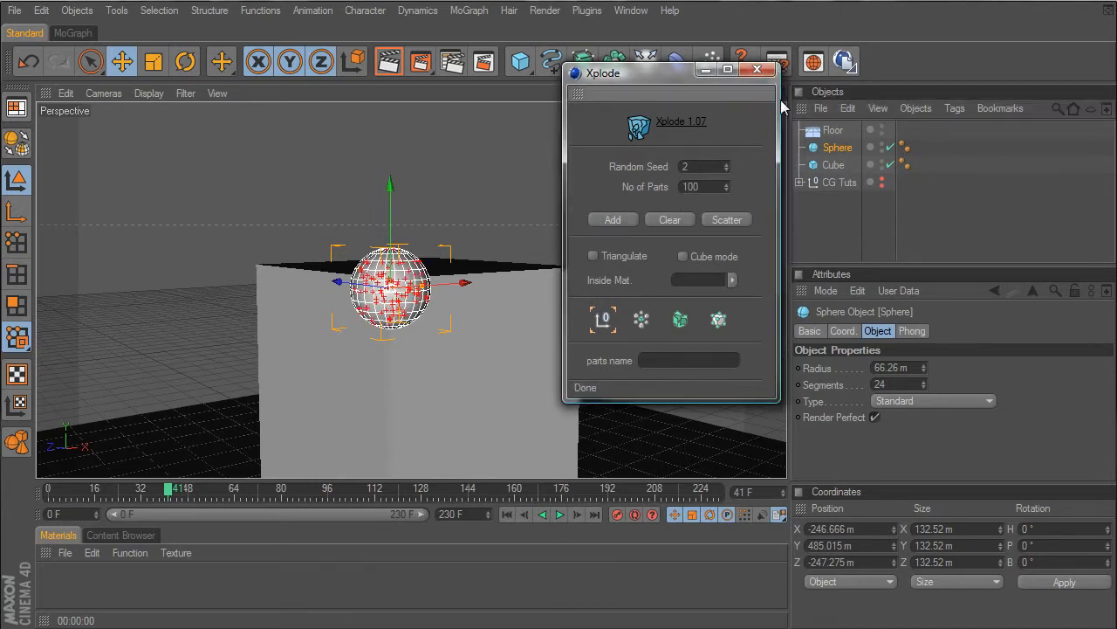
# - Enlarge the sphere to a radius of about 129 m and add another 100 Xplode points
pyautogui.moveTo(681, 74); pyautogui.dragTo(615, 64)
pyautogui.moveTo(764, 92)
pyautogui.mouseDown()
pyautogui.moveTo(690, 102)
pyautogui.moveTo(763, 86)
pyautogui.mouseUp()
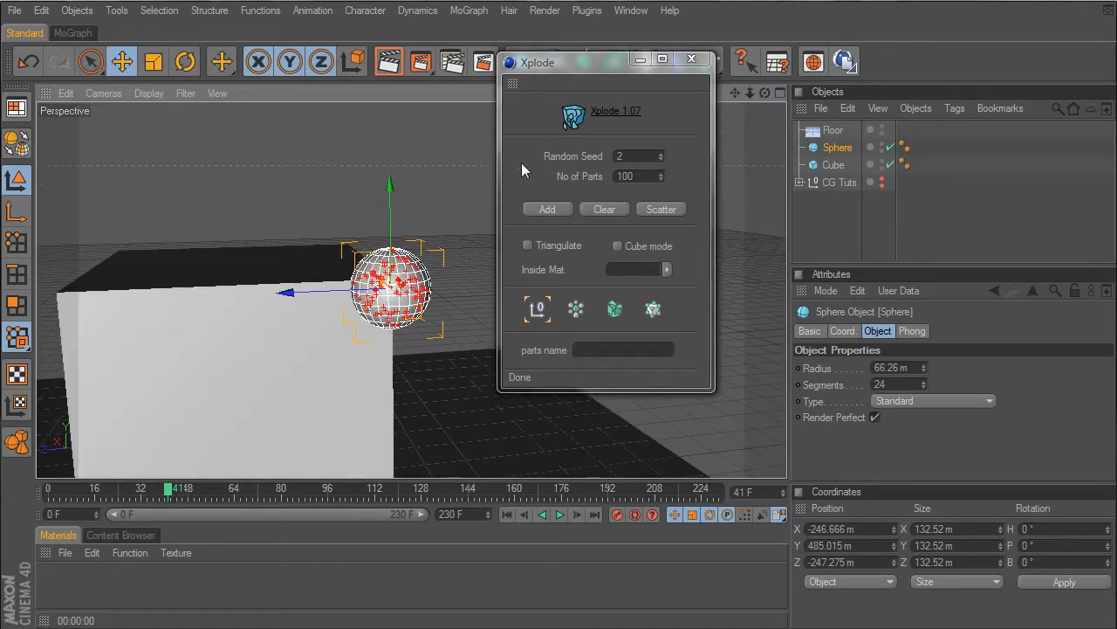
pyautogui.moveTo(387, 288); pyautogui.dragTo(471, 278)
pyautogui.click(548, 208)
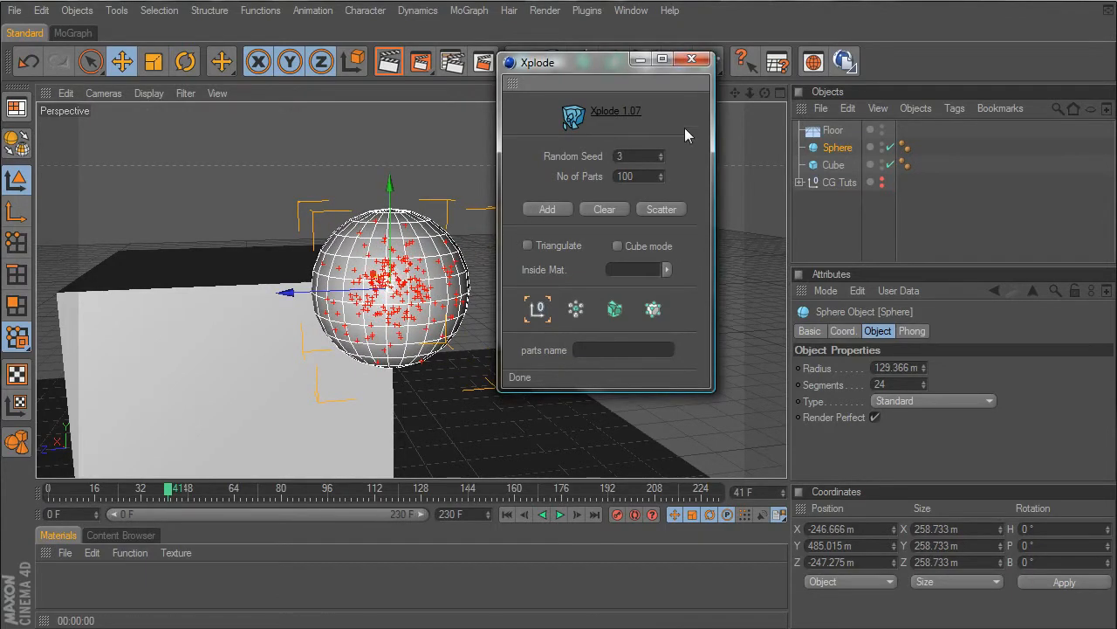
# - Enlarge the sphere to a radius of about 263 m and add a further 100 Xplode points
pyautogui.moveTo(766, 93); pyautogui.dragTo(786, 111)
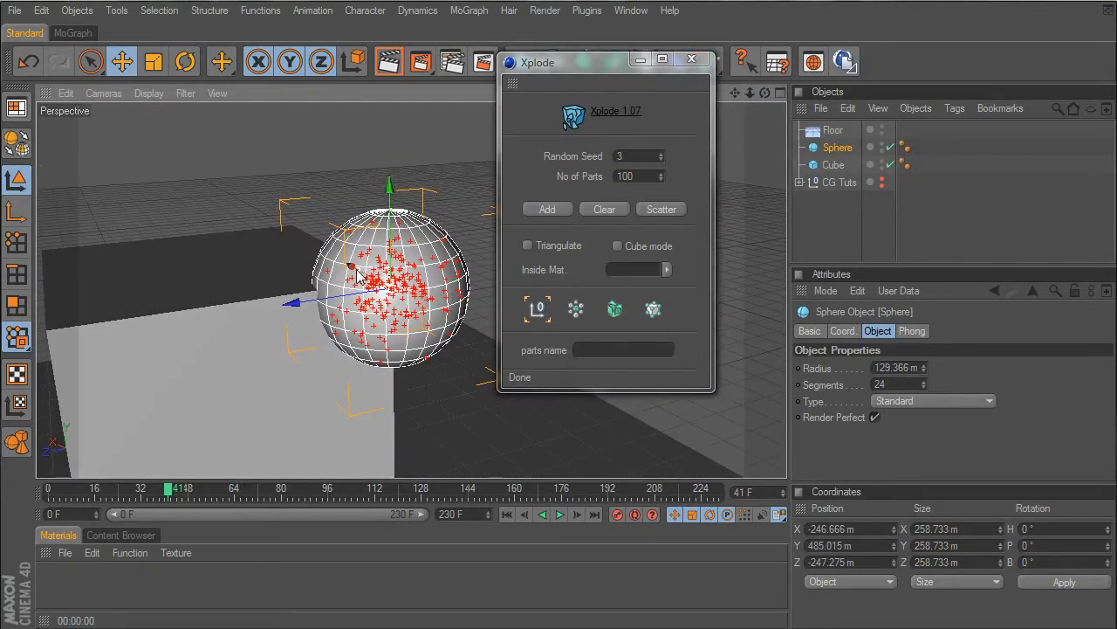
pyautogui.moveTo(359, 271); pyautogui.dragTo(330, 253)
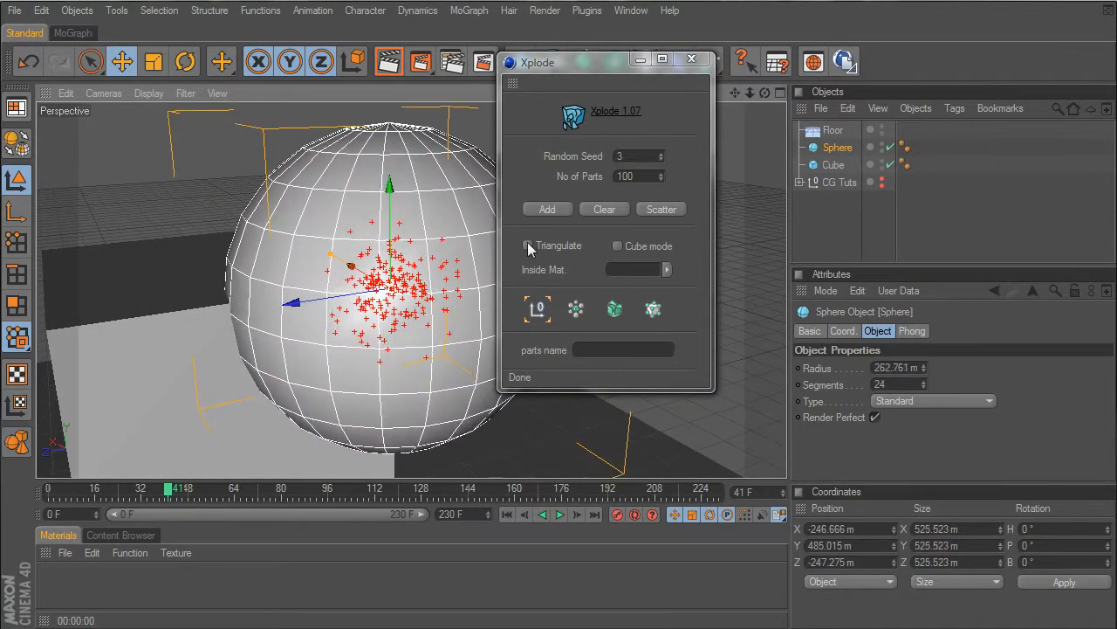
pyautogui.click(538, 211)
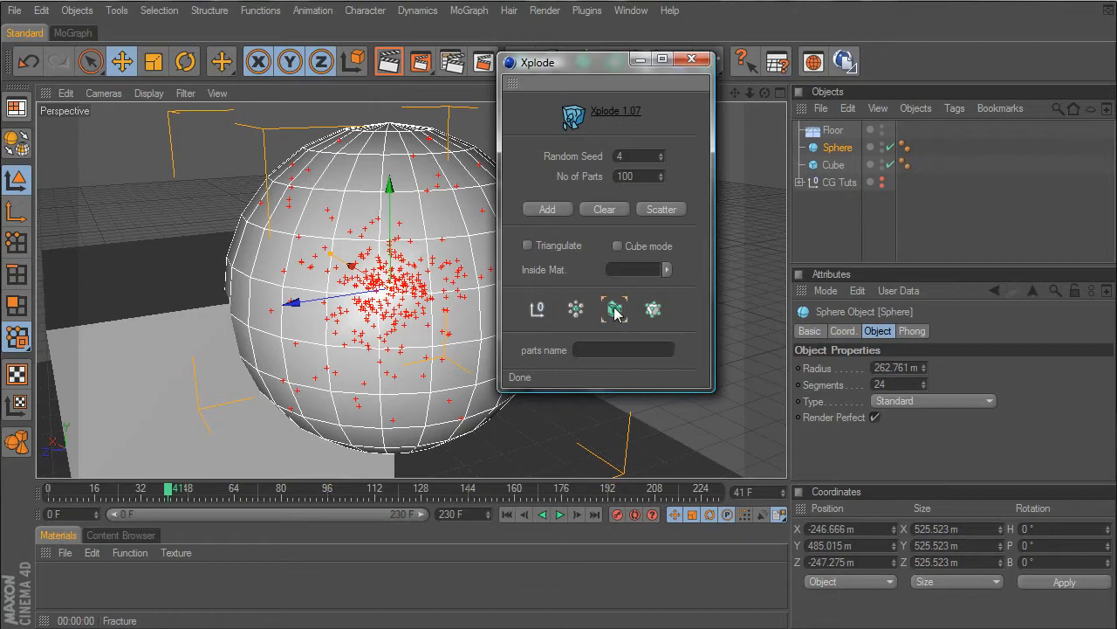
# - Scatter the cube into fracture pieces at the added Xplode points and close the plugin
pyautogui.click(834, 165)
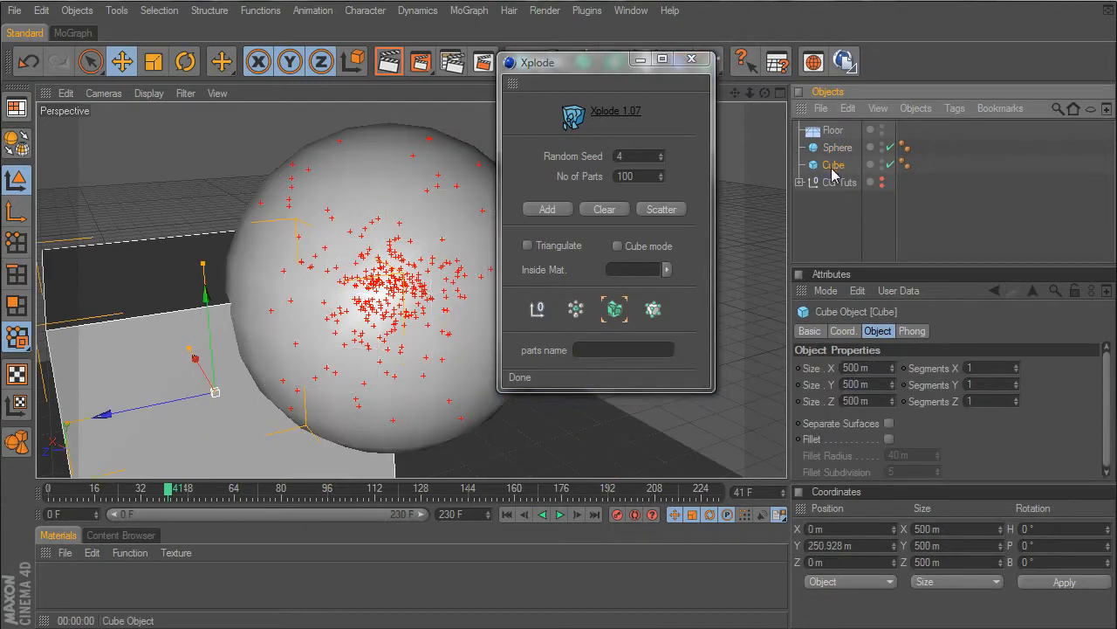
pyautogui.click(662, 209)
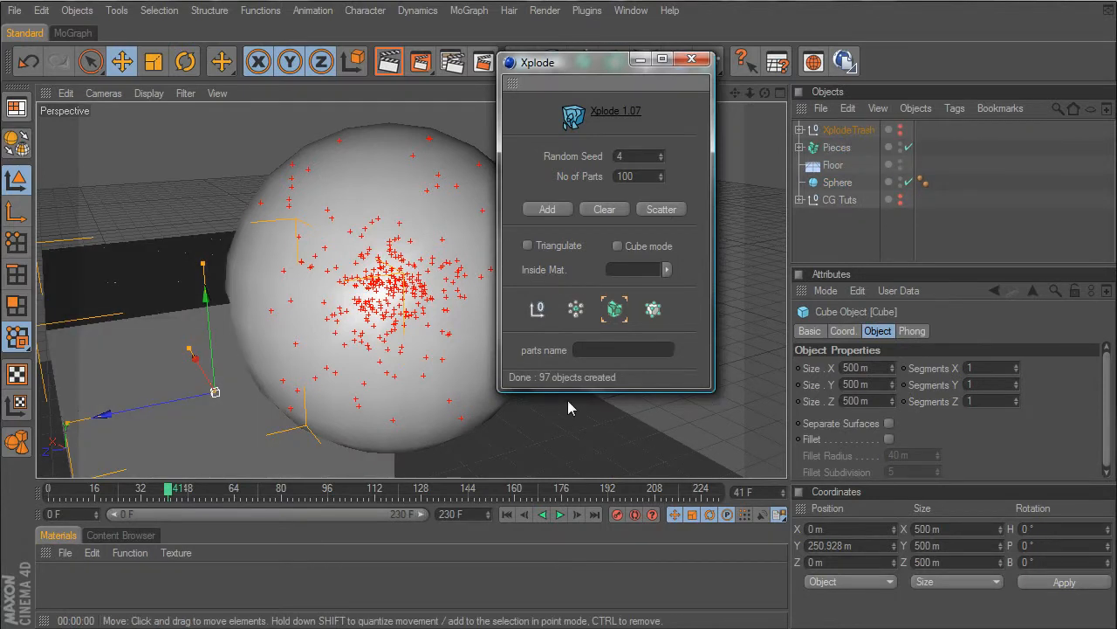
pyautogui.click(682, 62)
pyautogui.moveTo(766, 94); pyautogui.dragTo(463, 144)
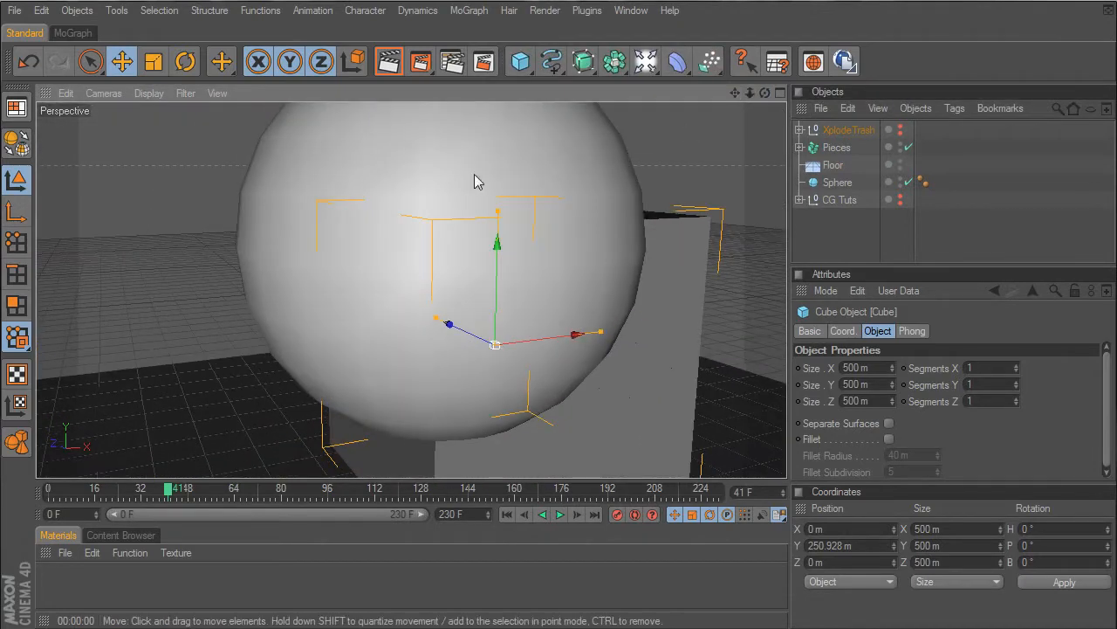
pyautogui.click(472, 173)
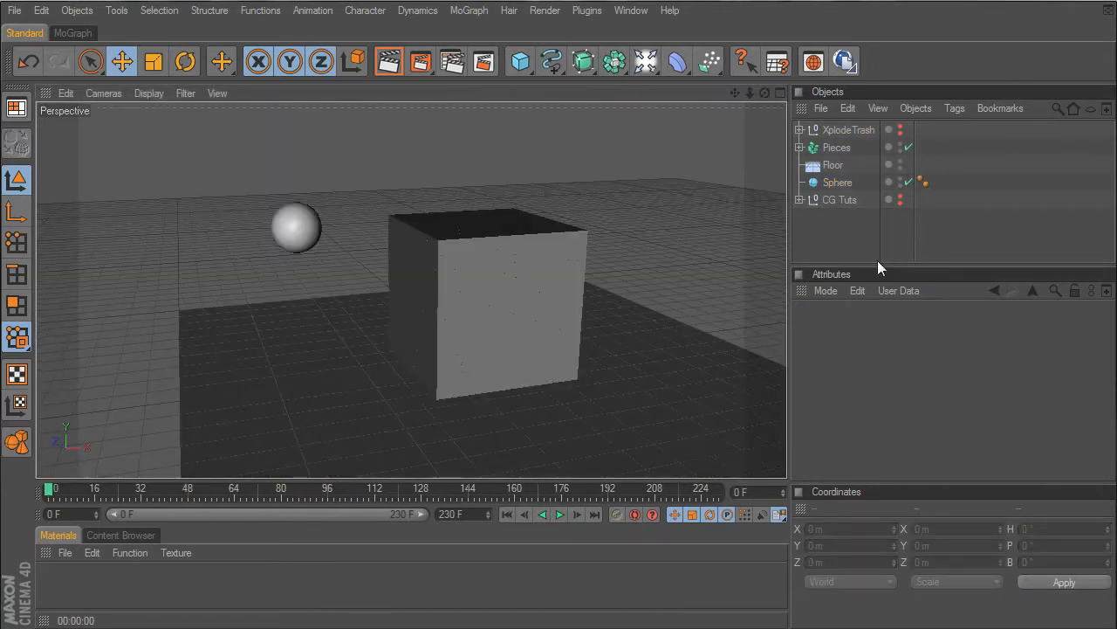
# - Put the sphere inside a MoGraph Cloner Object and set its clone count to 1
pyautogui.click(838, 185)
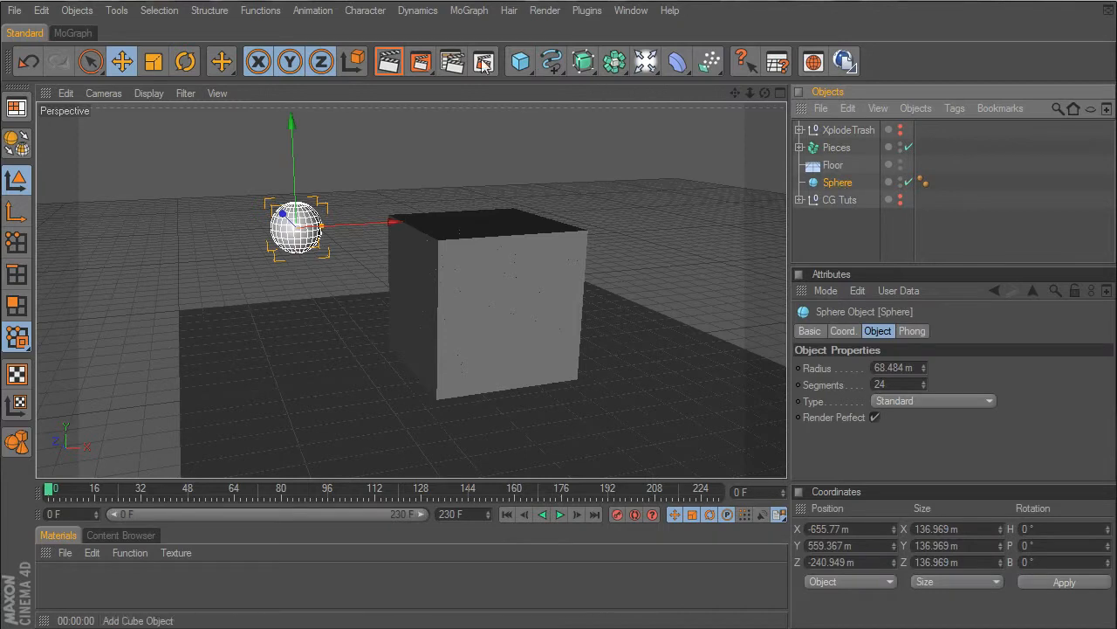
pyautogui.click(469, 10)
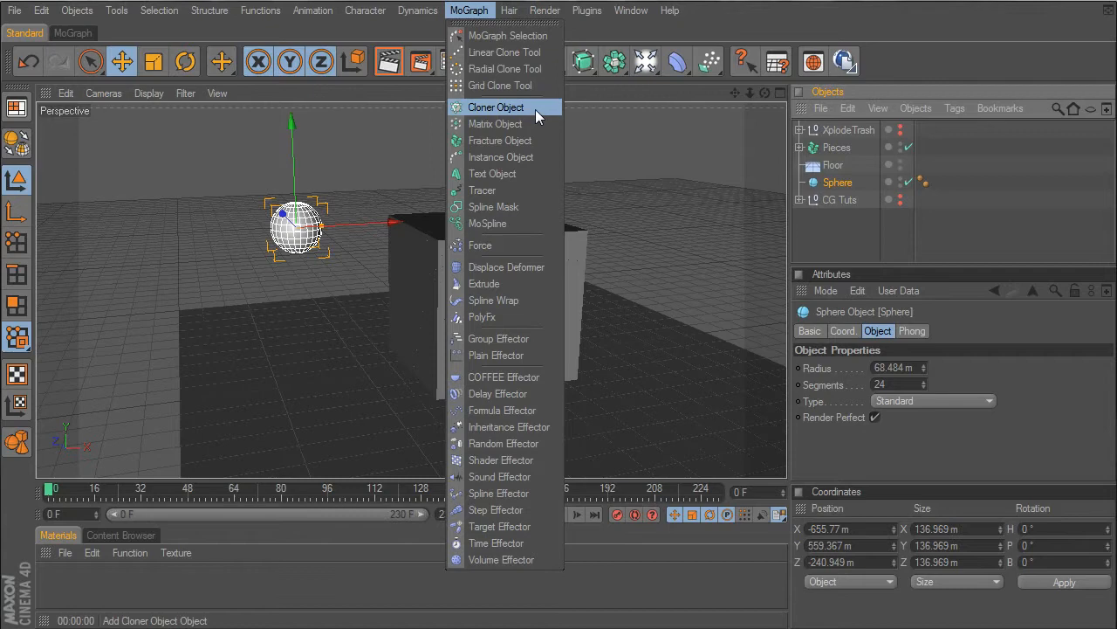
pyautogui.keyDown('alt'); pyautogui.click(535, 107); pyautogui.keyUp('alt')
pyautogui.click(847, 200)
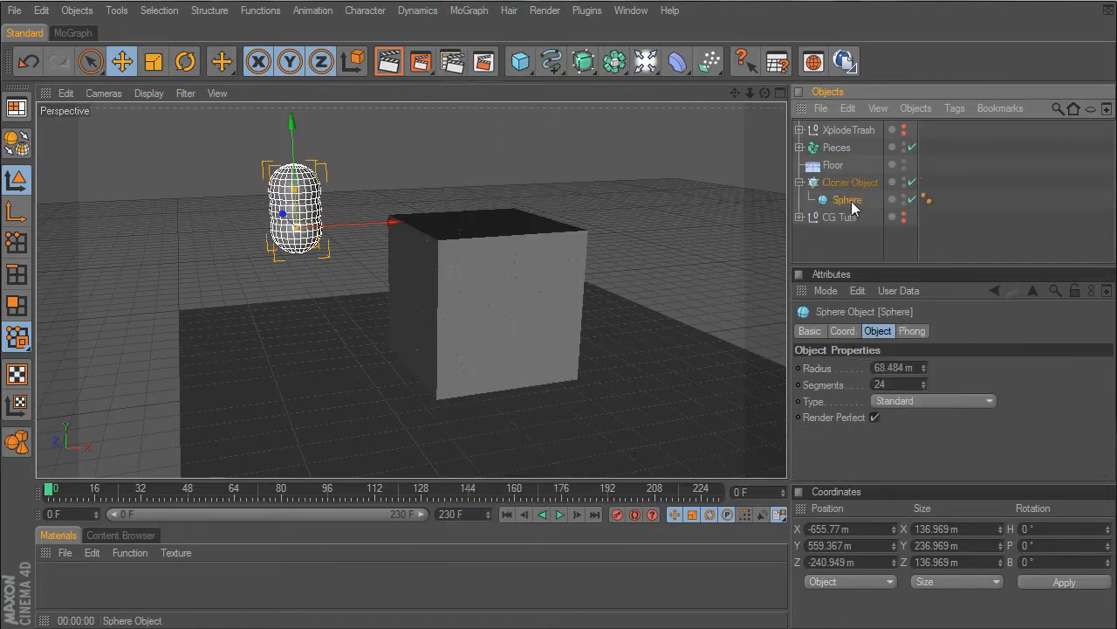
pyautogui.click(847, 182)
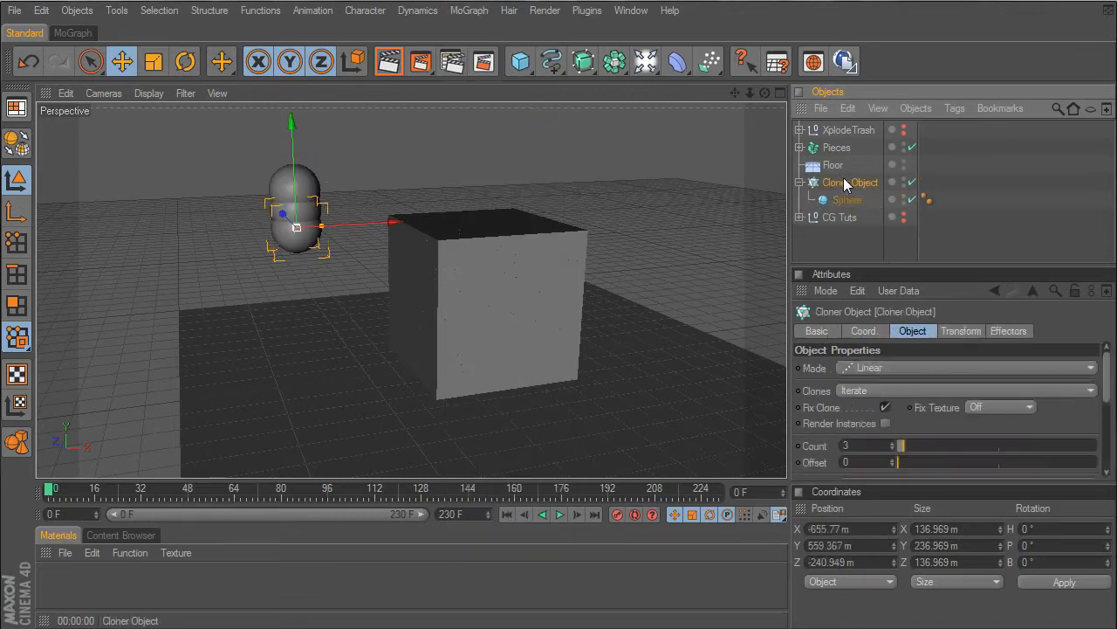
pyautogui.doubleClick(858, 445)
pyautogui.write('1')
pyautogui.press('Return')
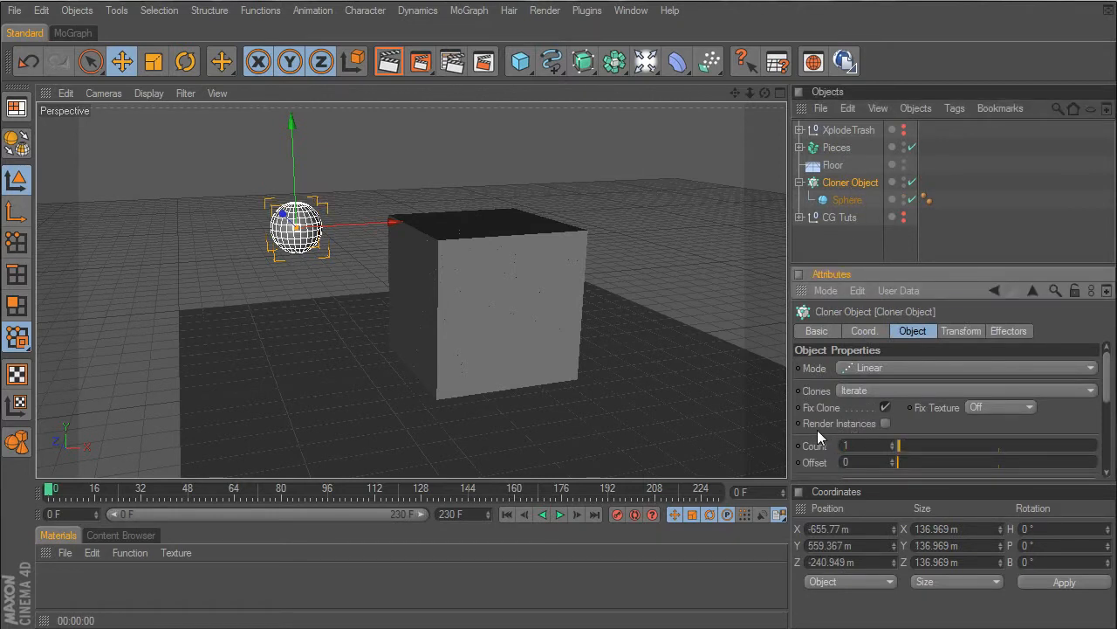
# - Make sure the Pieces fracture object uses the Explode Segments mode
pyautogui.click(836, 149)
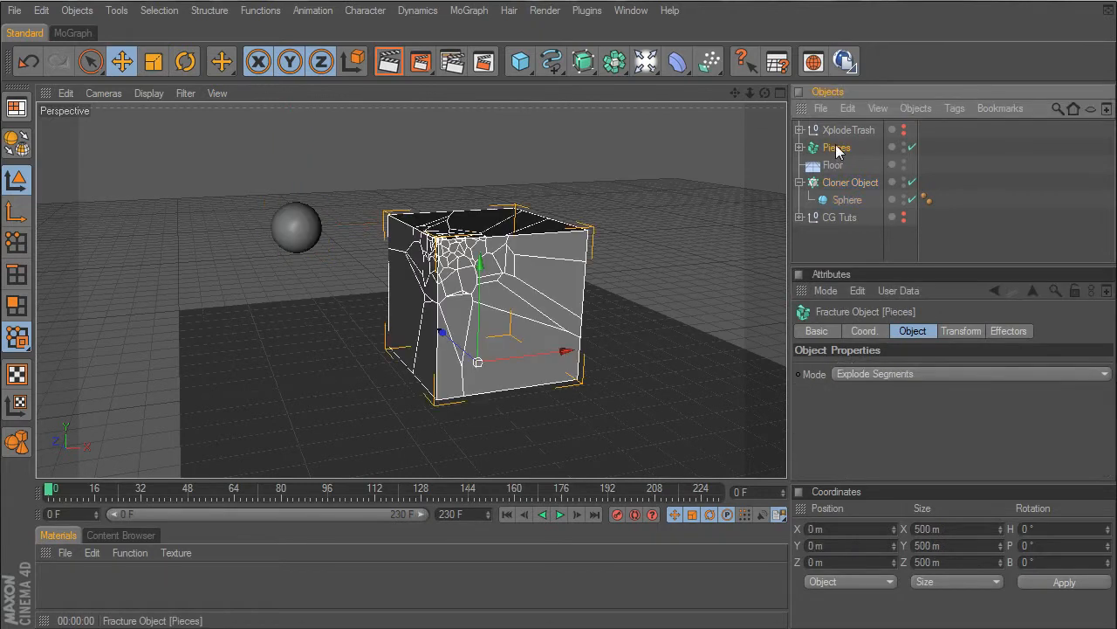
pyautogui.click(858, 373)
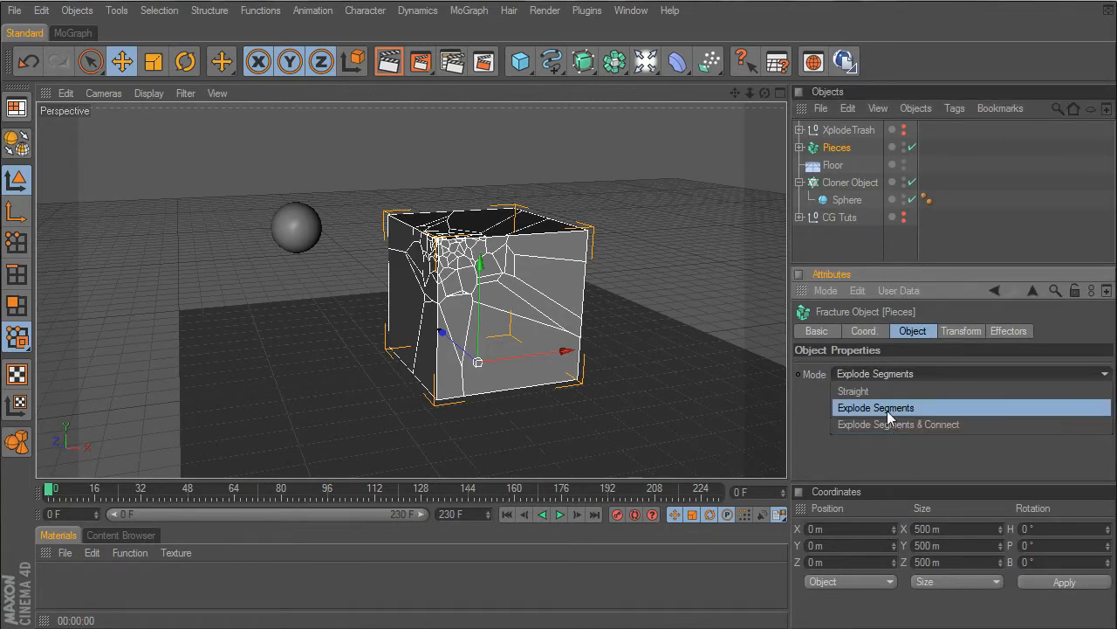
pyautogui.click(887, 408)
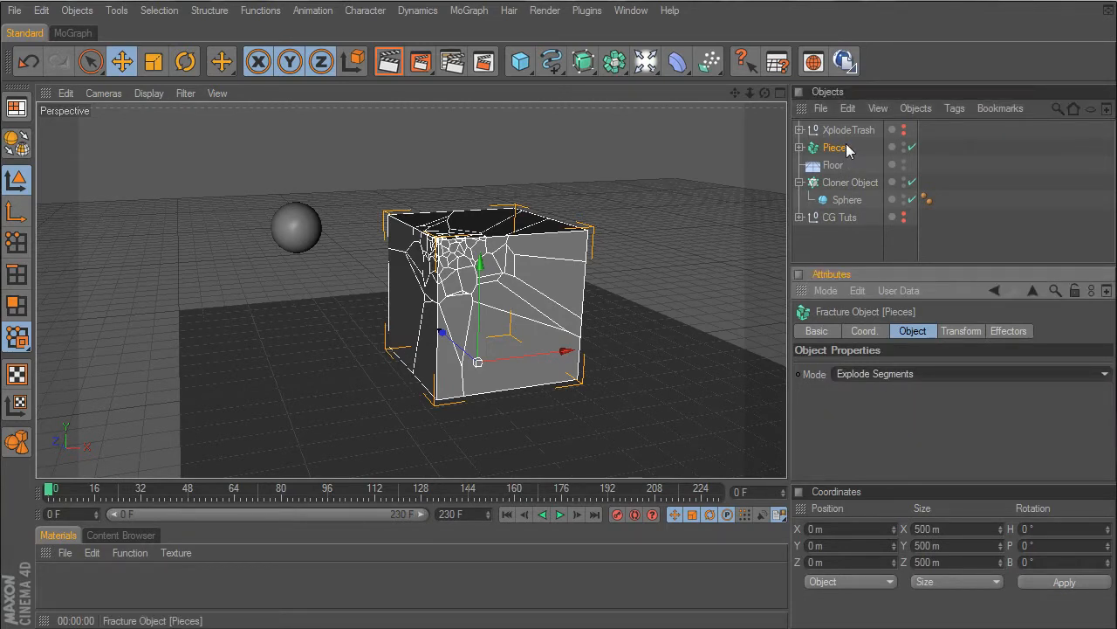
# - Add a Rigid Body tag to the Cloner Object and copy the tag onto the Pieces object
pyautogui.rightClick(847, 186)
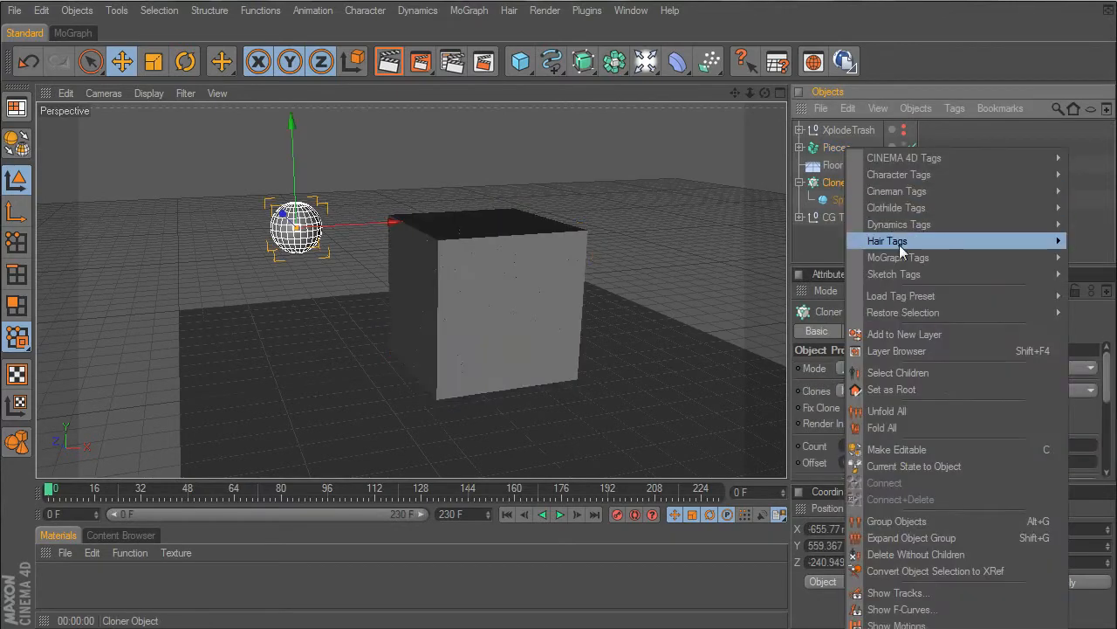
pyautogui.moveTo(1030, 258)
pyautogui.click(1099, 290)
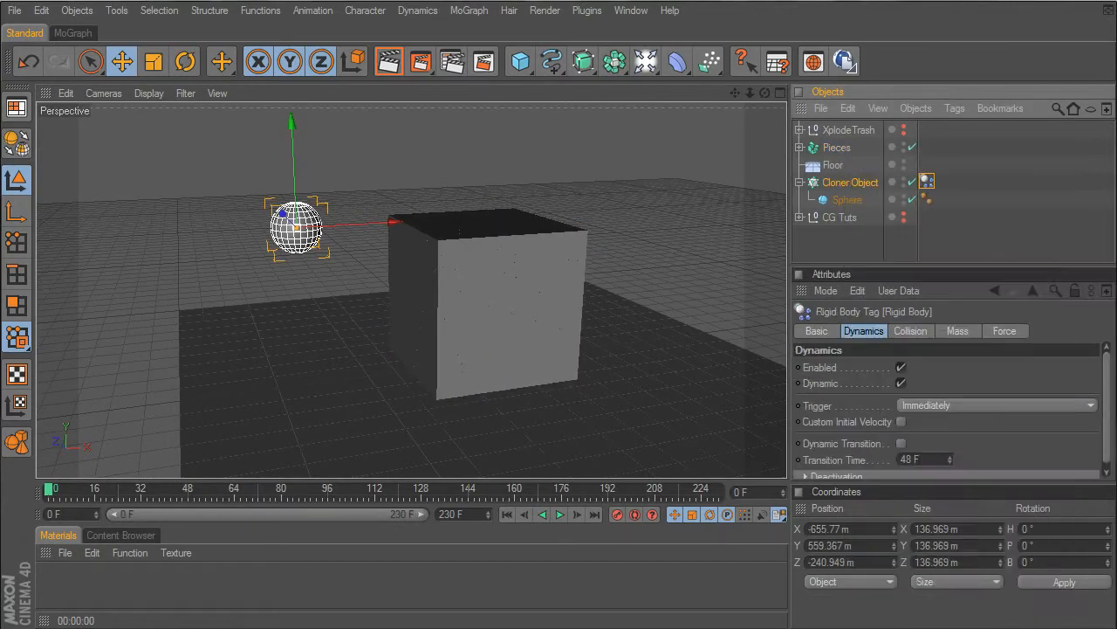
pyautogui.moveTo(927, 181); pyautogui.dragTo(927, 147)
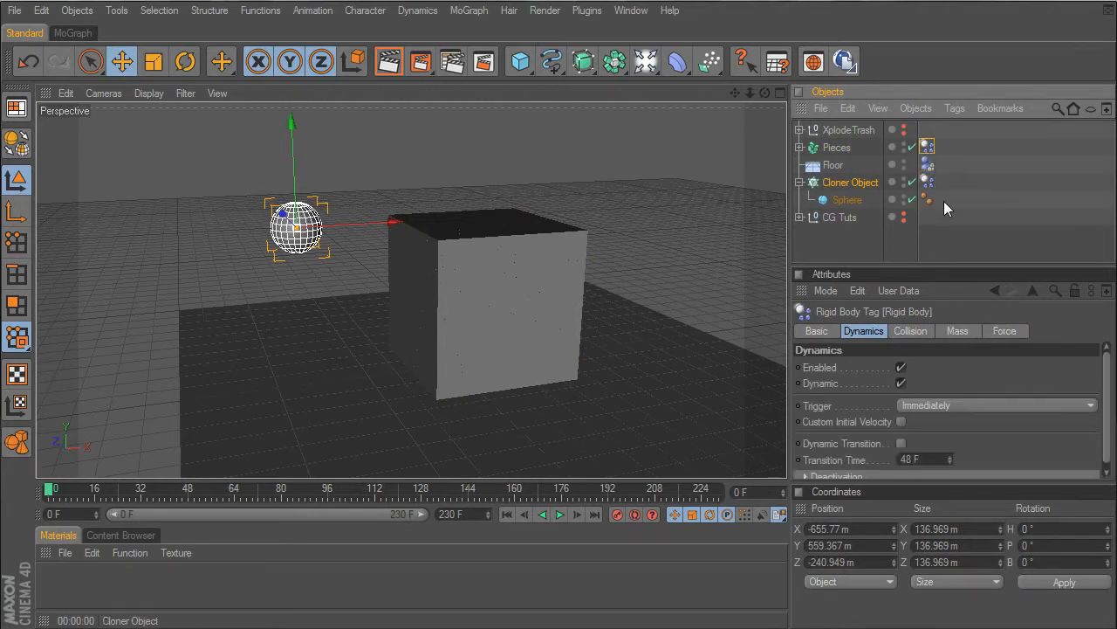
# - Set the dynamics trigger of the Pieces object's Rigid Body tag to On Collision
pyautogui.click(836, 147)
pyautogui.click(928, 146)
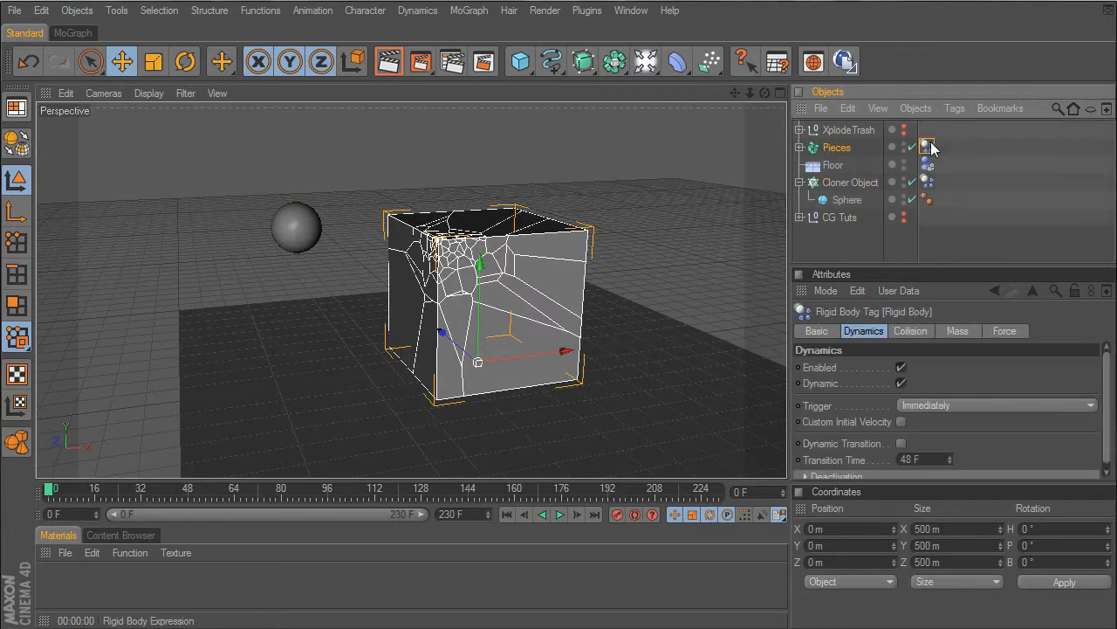
pyautogui.click(950, 405)
pyautogui.click(953, 454)
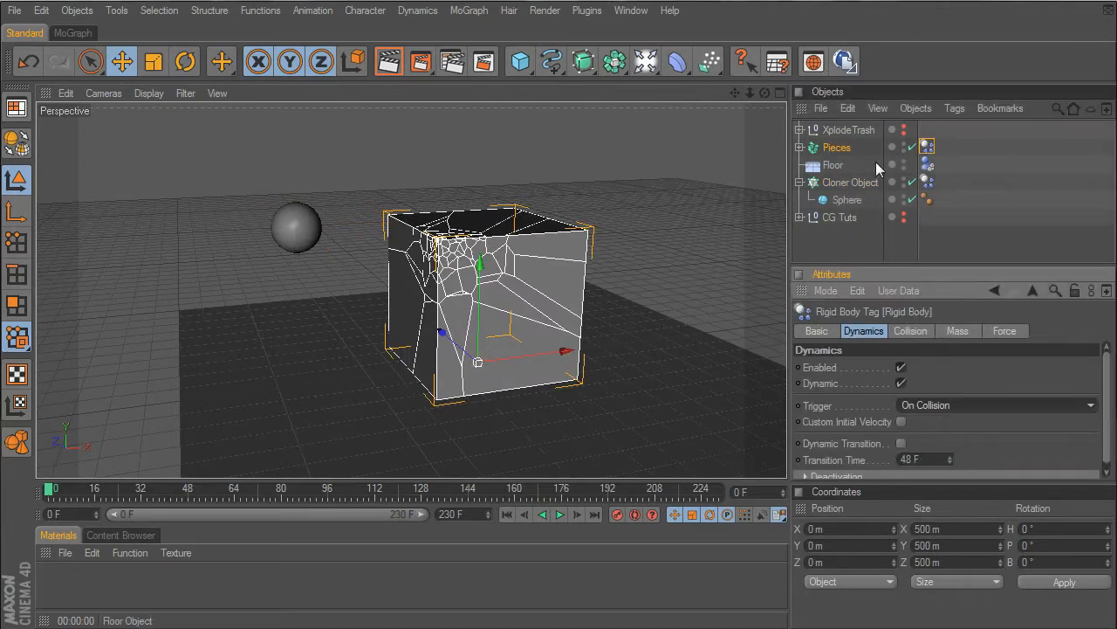
# - Enable a custom initial velocity in the Cloner Object's Rigid Body tag
pyautogui.click(843, 164)
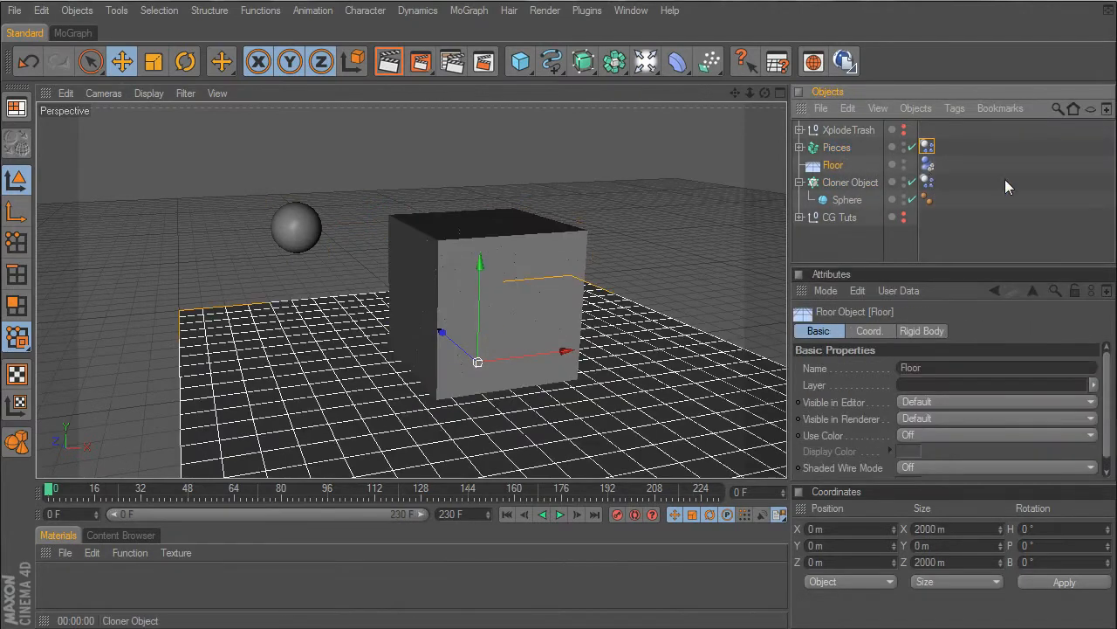
pyautogui.click(927, 181)
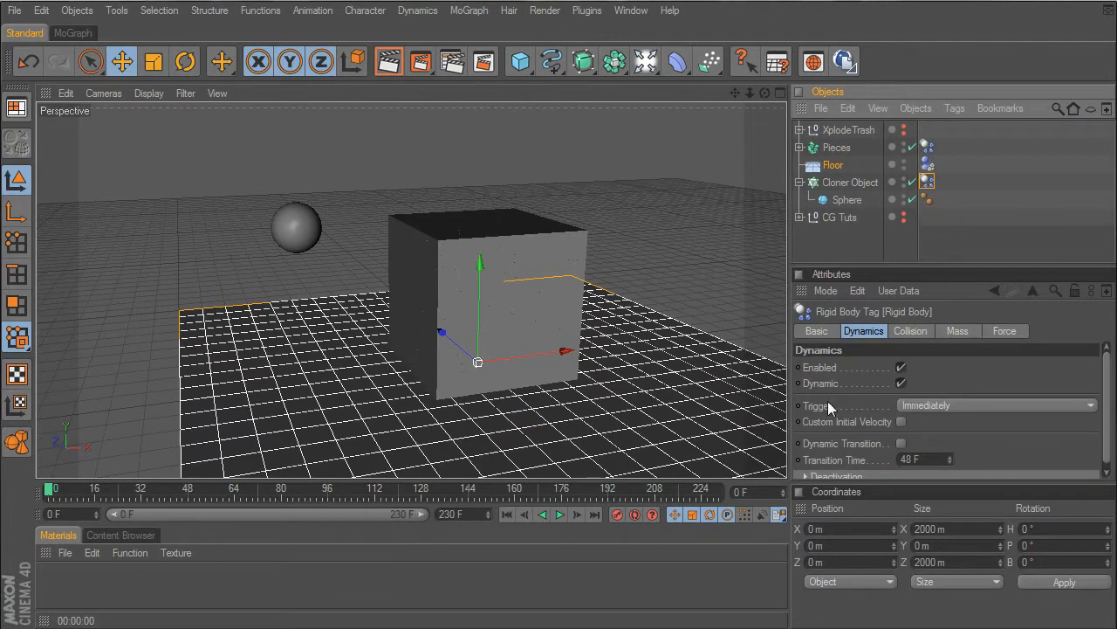
pyautogui.click(850, 182)
pyautogui.click(927, 181)
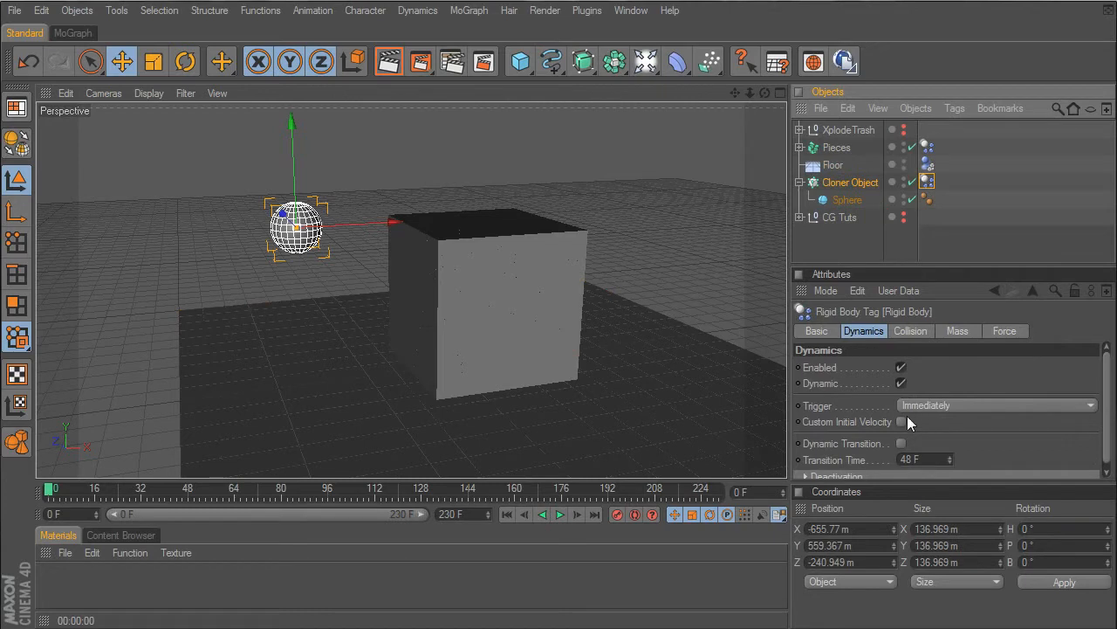
pyautogui.click(902, 421)
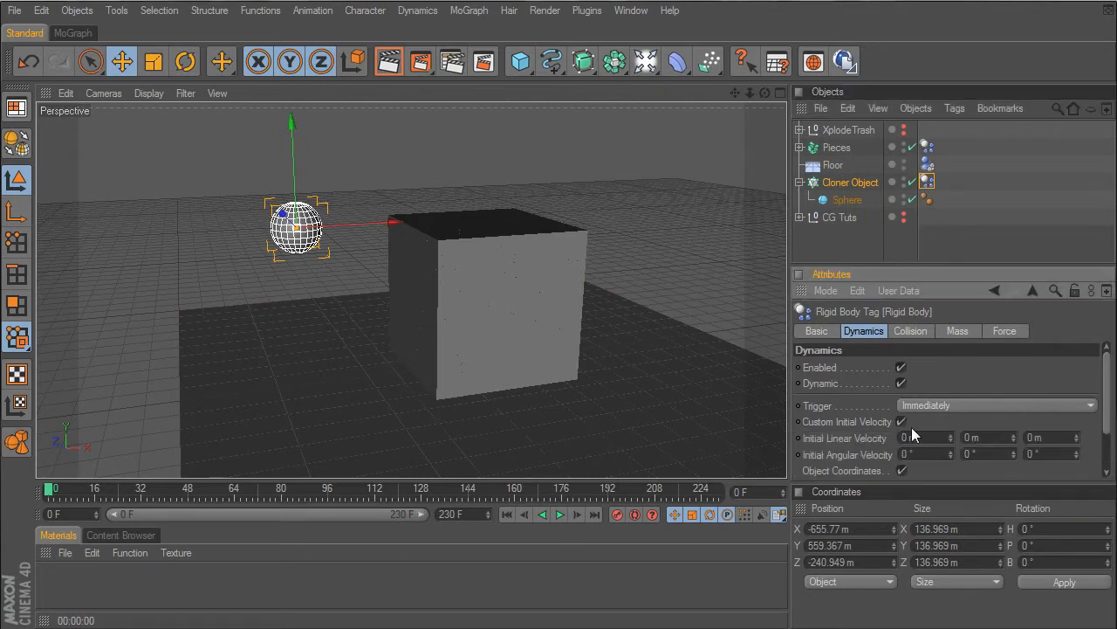
# - Lower the Cloner Object to about 514 m in Y and set its initial linear X velocity to 500 m
pyautogui.scroll(-2, 1082, 397)
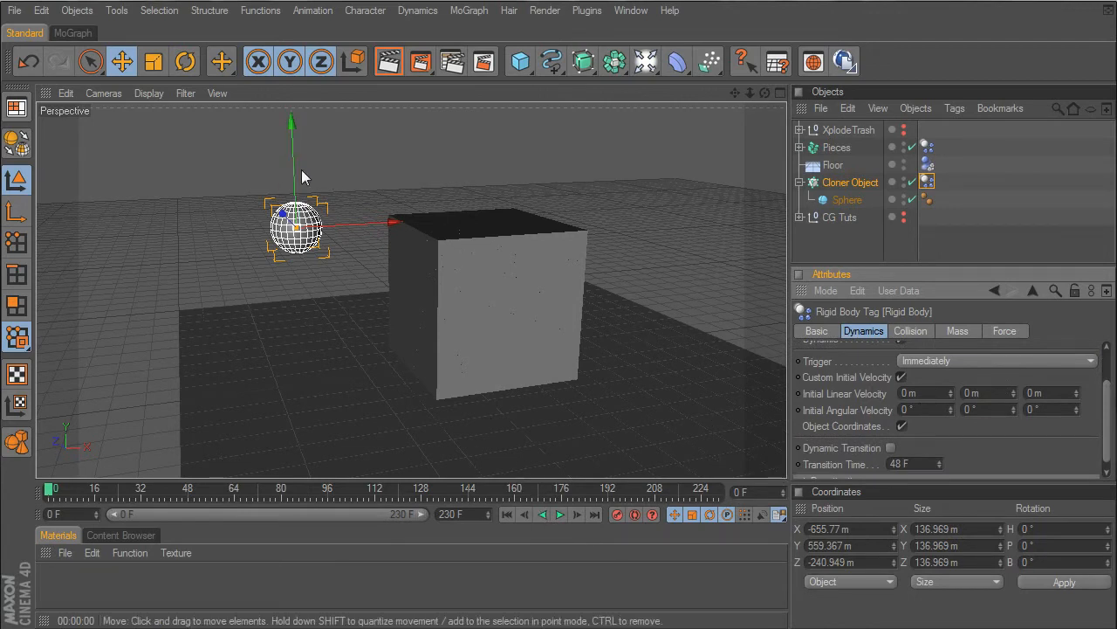
pyautogui.moveTo(299, 170); pyautogui.dragTo(417, 256)
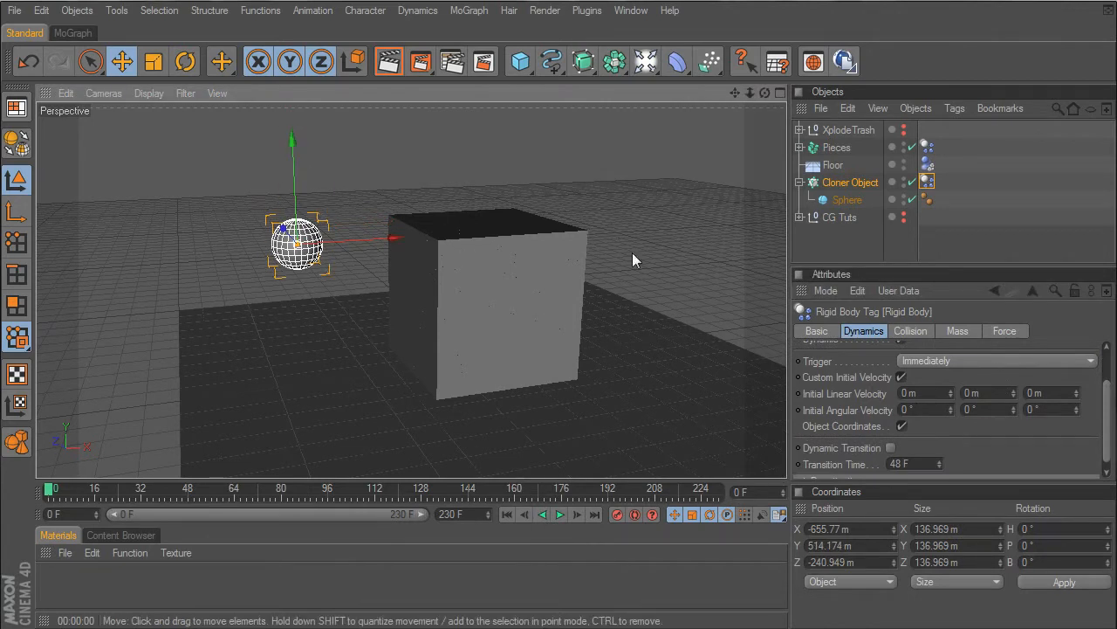
pyautogui.click(930, 393)
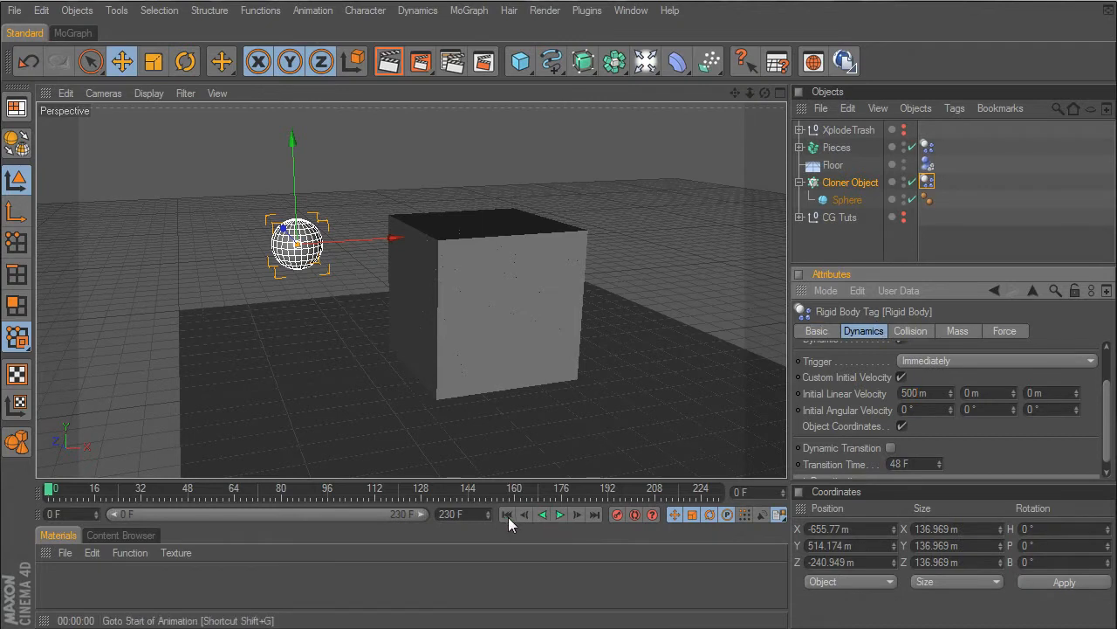
# - Play the simulation to check how the sphere hits the cube, and return to frame 0
pyautogui.click(560, 514)
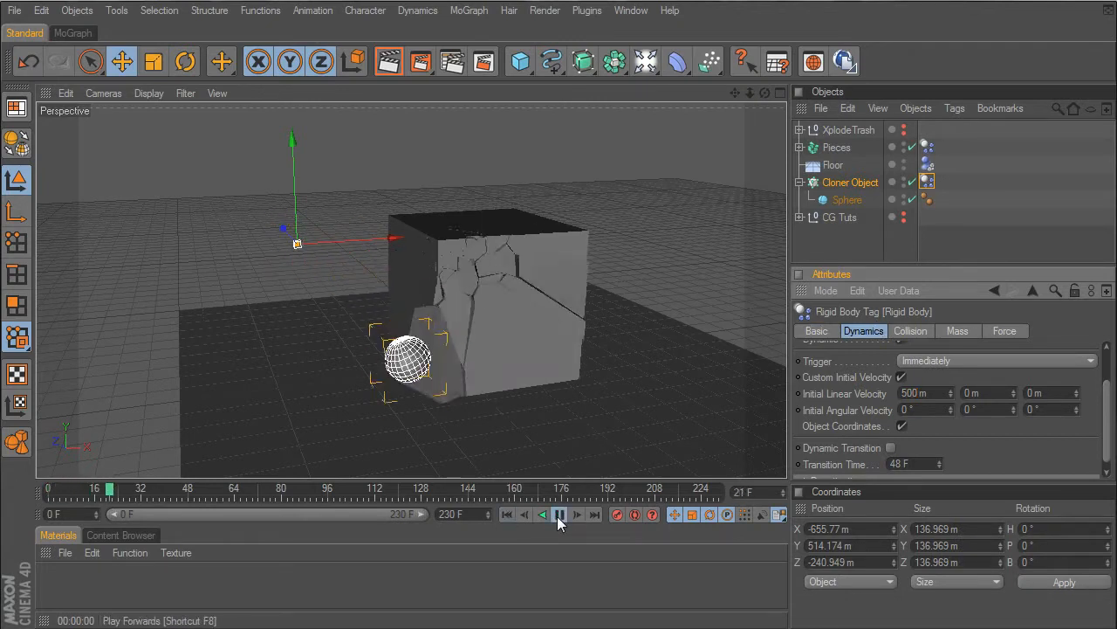
pyautogui.click(559, 515)
pyautogui.click(509, 513)
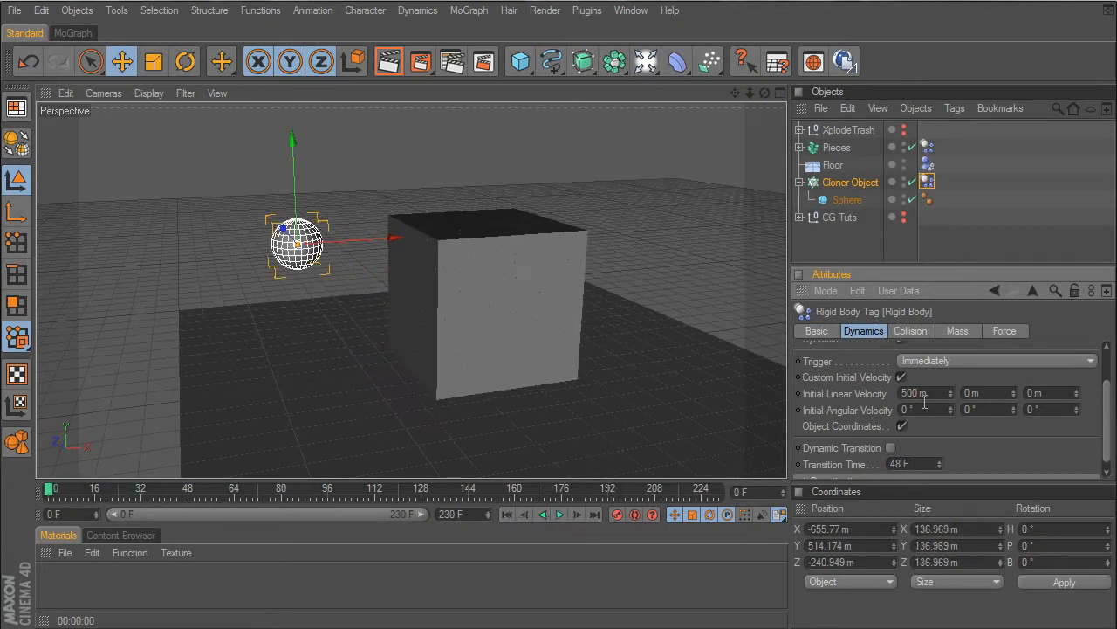
# - Set the Cloner Object's initial linear X velocity to 1000 m, play back the collision and rewind to the start
pyautogui.write('1000')
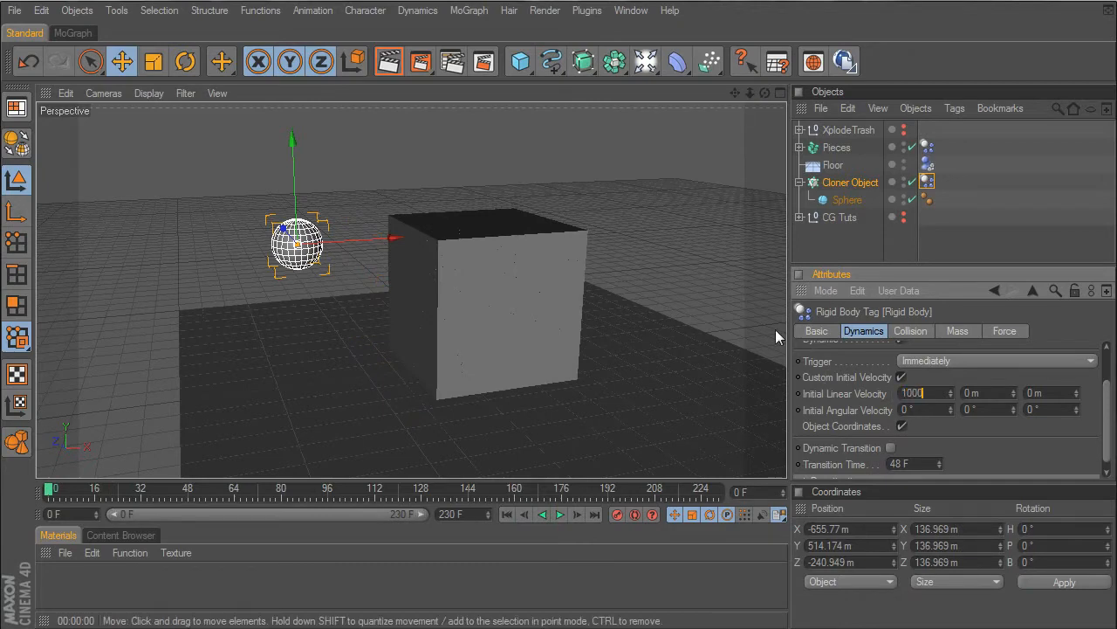
pyautogui.press('Return')
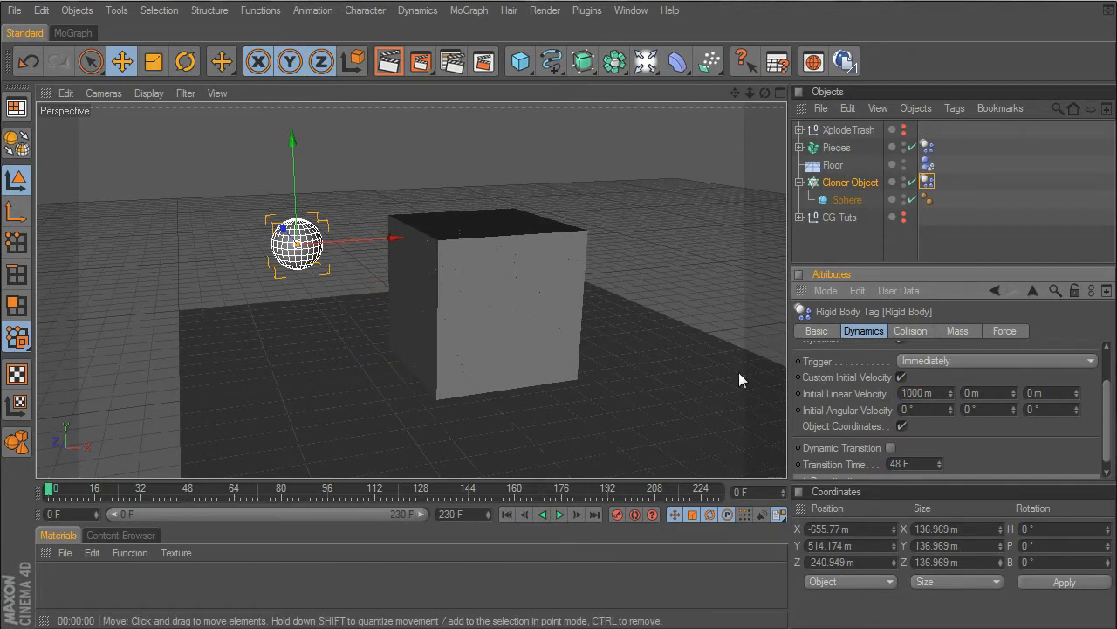
pyautogui.click(559, 514)
pyautogui.click(560, 514)
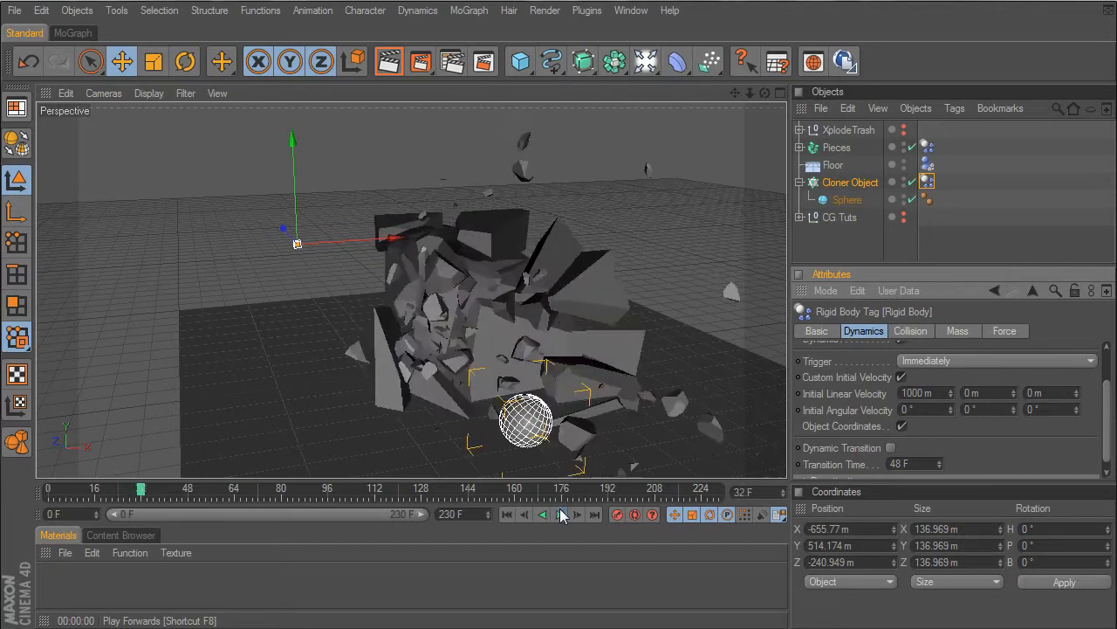
pyautogui.moveTo(765, 92); pyautogui.dragTo(738, 97)
pyautogui.keyDown('alt'); pyautogui.moveTo(532, 281); pyautogui.dragTo(499, 260); pyautogui.keyUp('alt')
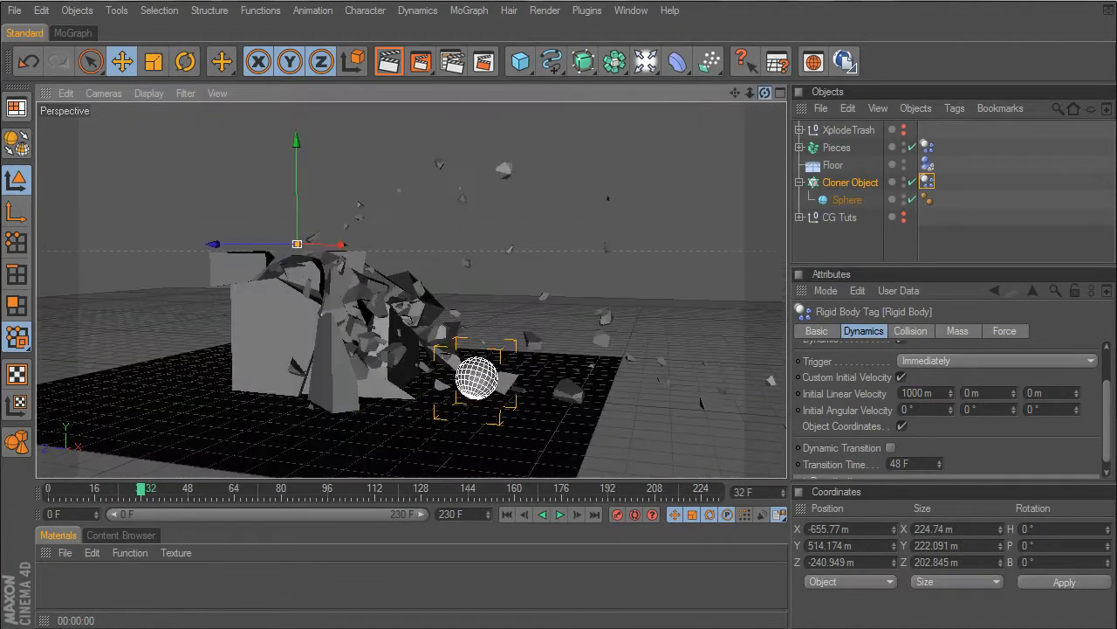
pyautogui.click(507, 514)
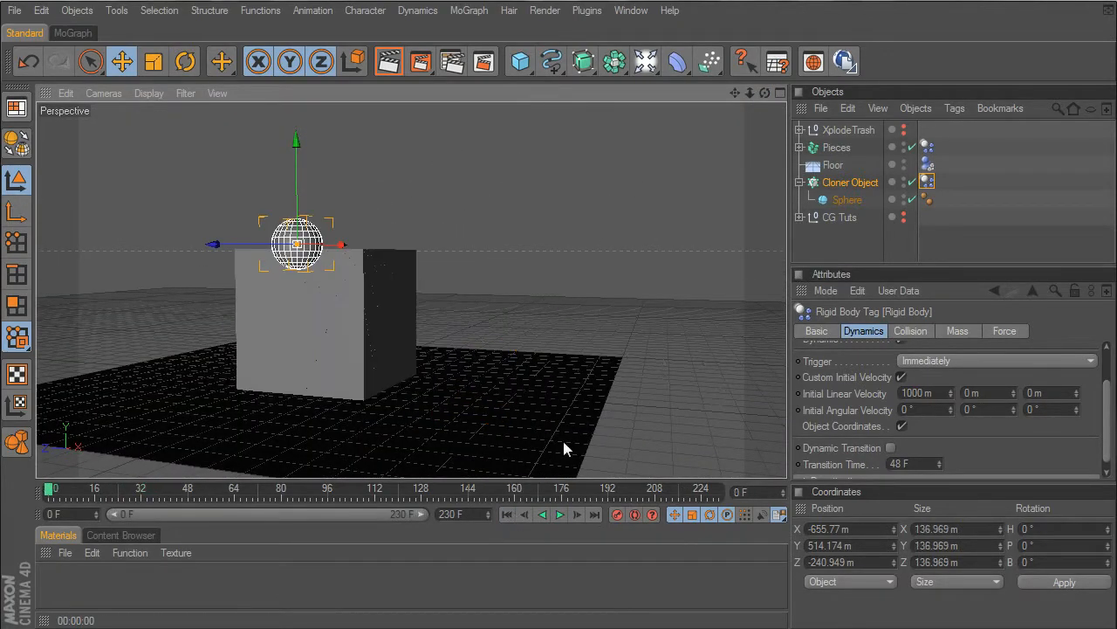
# - Move the Cloner Object to about Y 552 m and Z -206 m, replay the collision and rewind to frame 0
pyautogui.moveTo(234, 243); pyautogui.dragTo(218, 243)
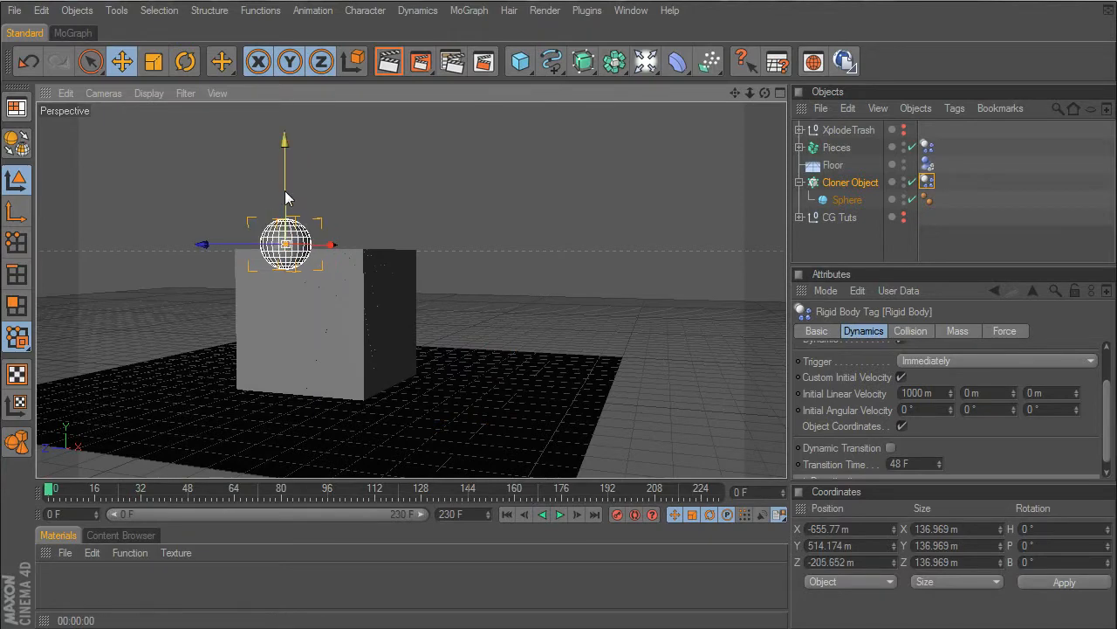
pyautogui.moveTo(285, 190); pyautogui.dragTo(284, 175)
pyautogui.click(560, 515)
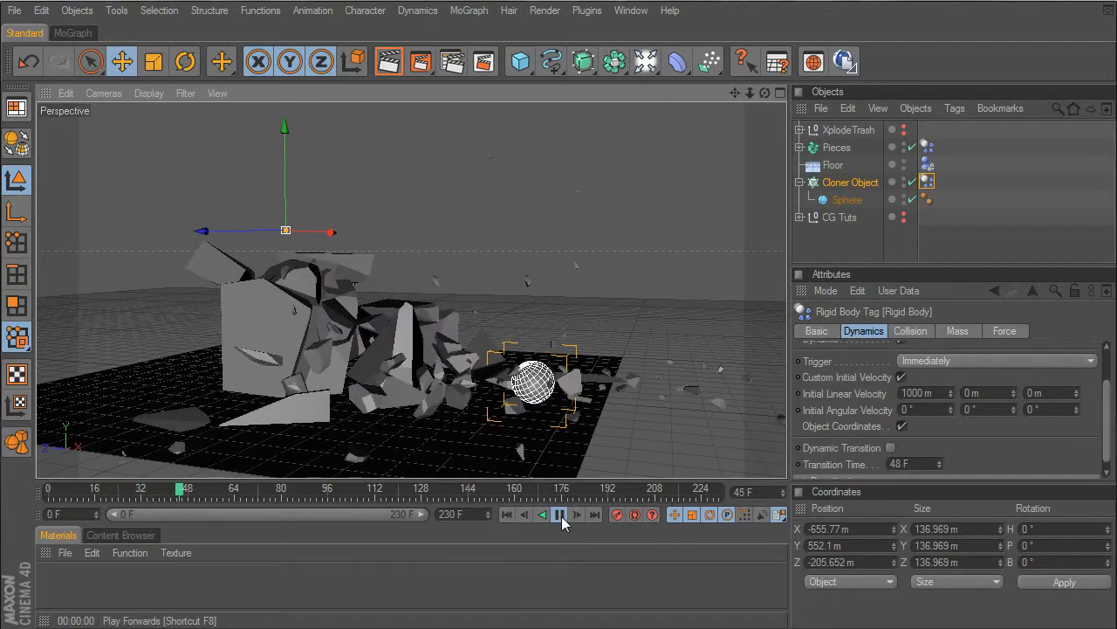
pyautogui.click(561, 515)
pyautogui.click(506, 514)
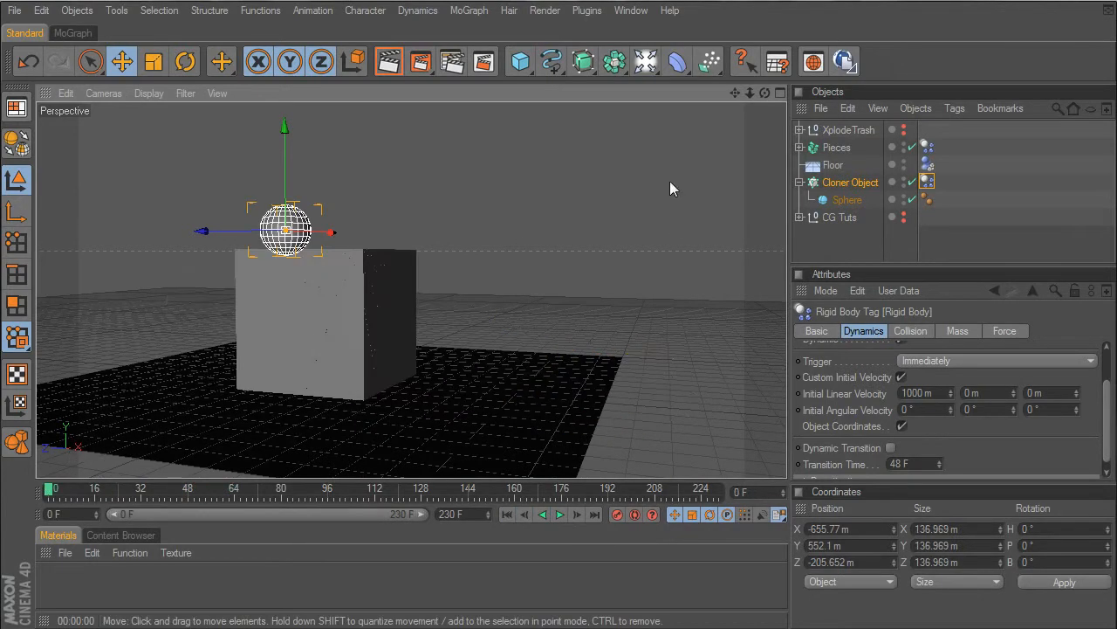
pyautogui.moveTo(765, 92); pyautogui.dragTo(707, 92)
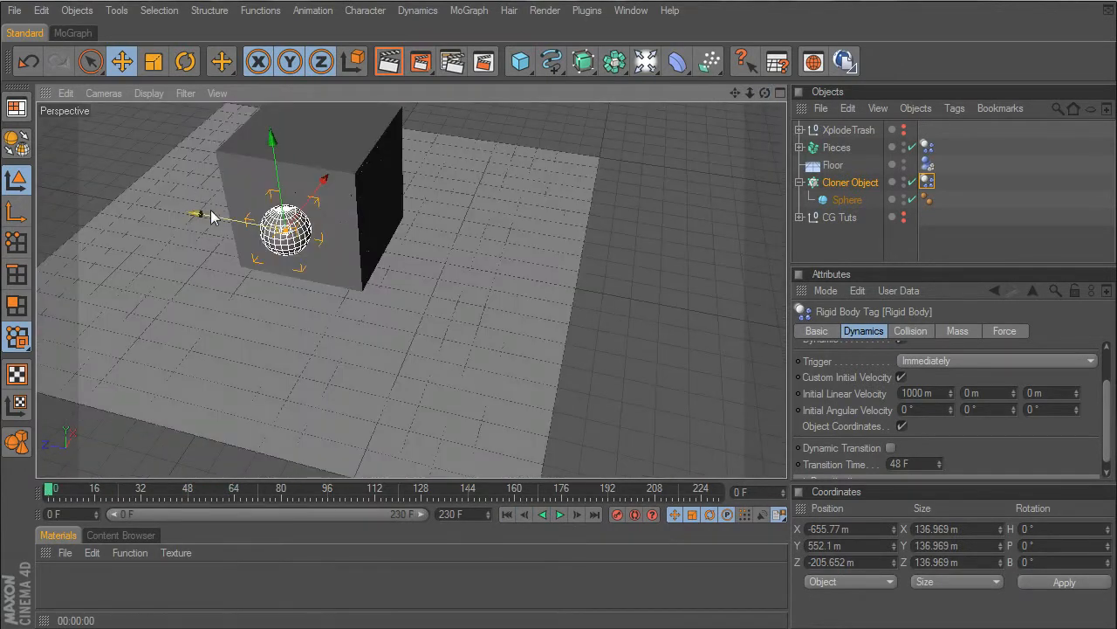
# - Move the Cloner Object to about Z -523 m, set its initial linear Z velocity to 1000 m, and test the collision from frame 0
pyautogui.moveTo(201, 219); pyautogui.dragTo(305, 233)
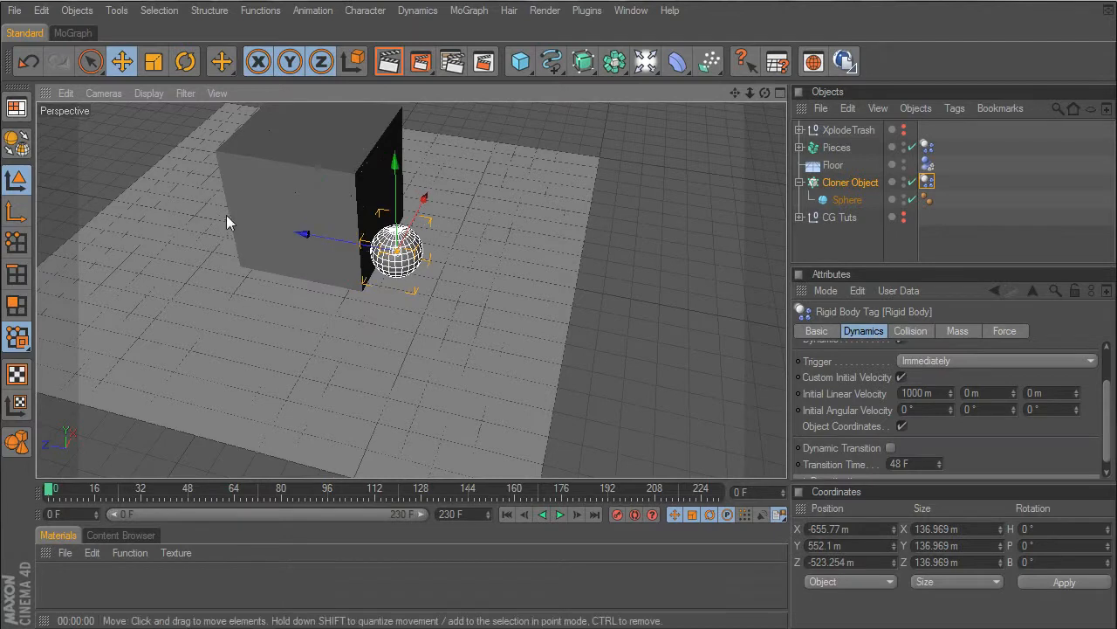
pyautogui.click(1056, 392)
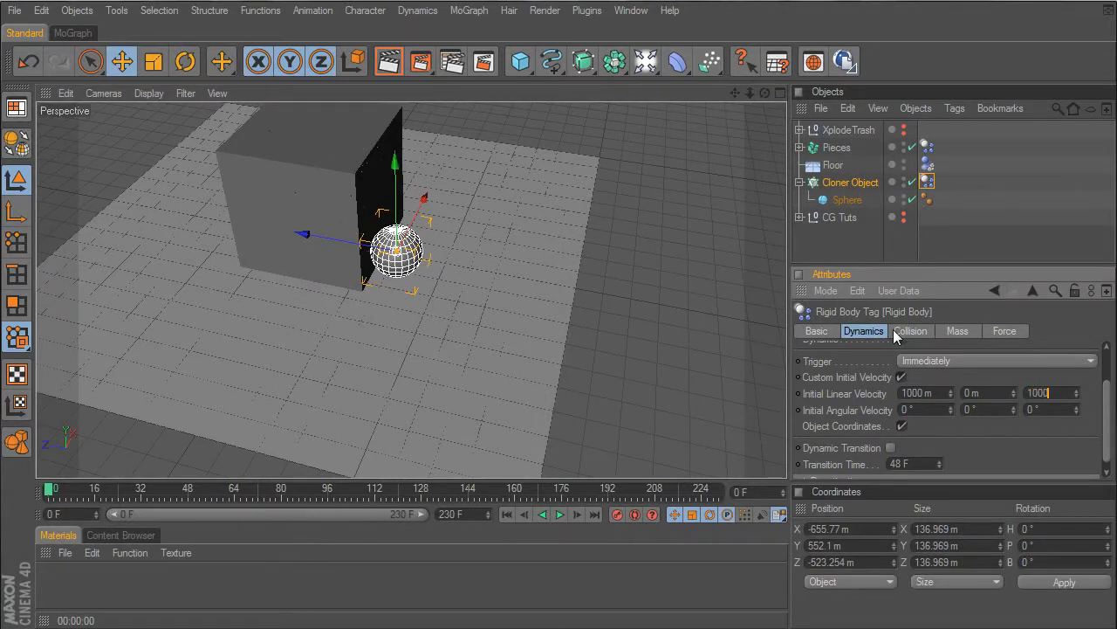
pyautogui.click(561, 515)
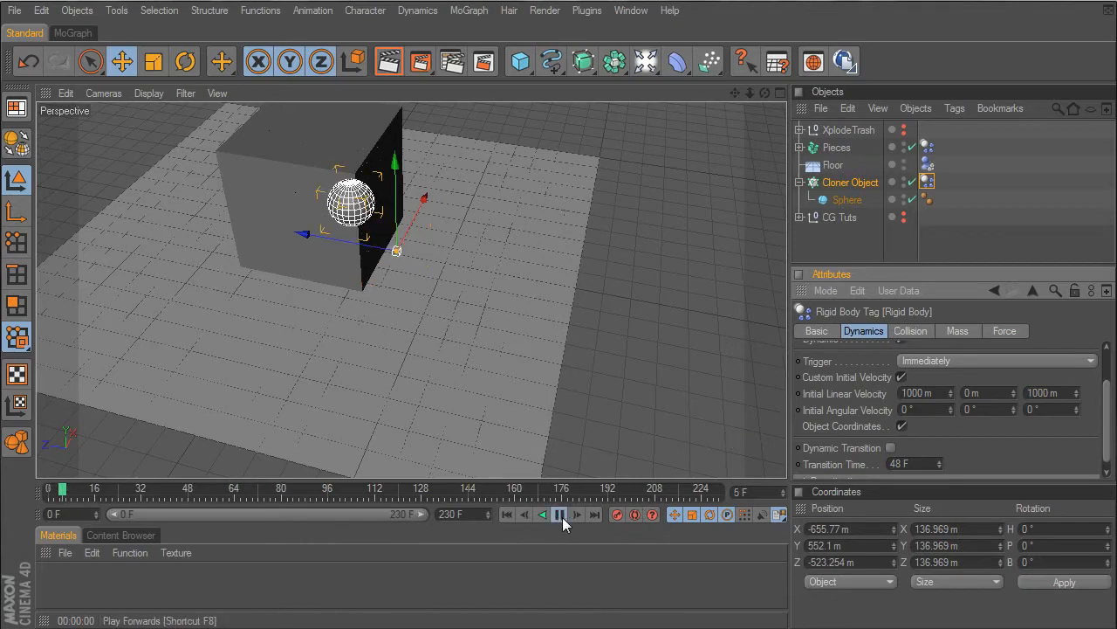
pyautogui.click(562, 516)
pyautogui.click(506, 514)
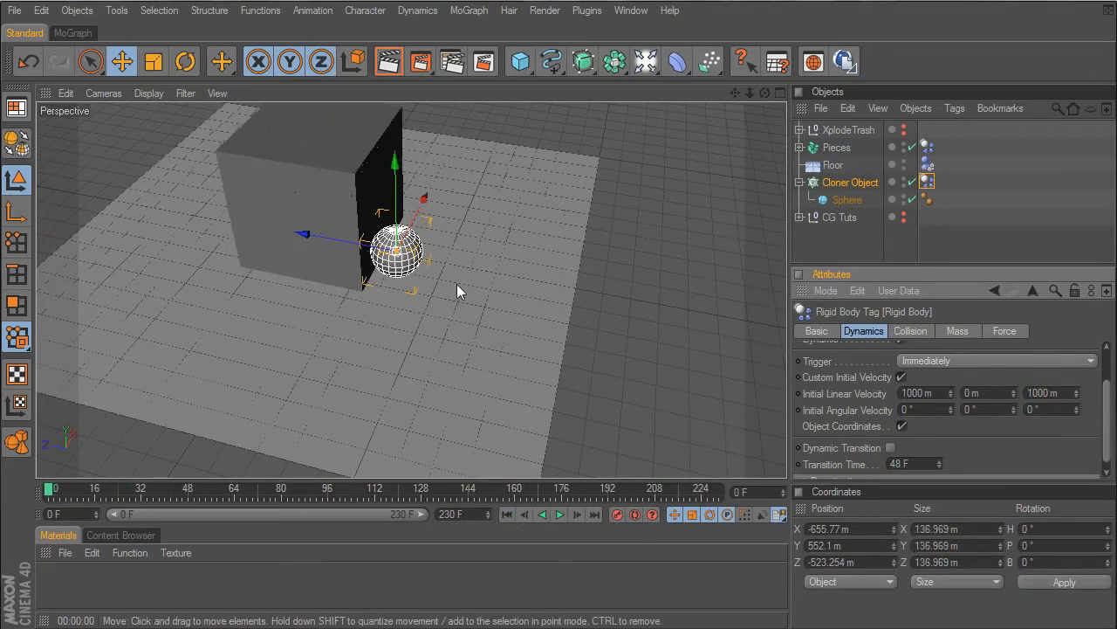
# - Move the Cloner Object back to about Z -633 m, replay the collision and rewind to frame 0
pyautogui.moveTo(334, 240); pyautogui.dragTo(374, 248)
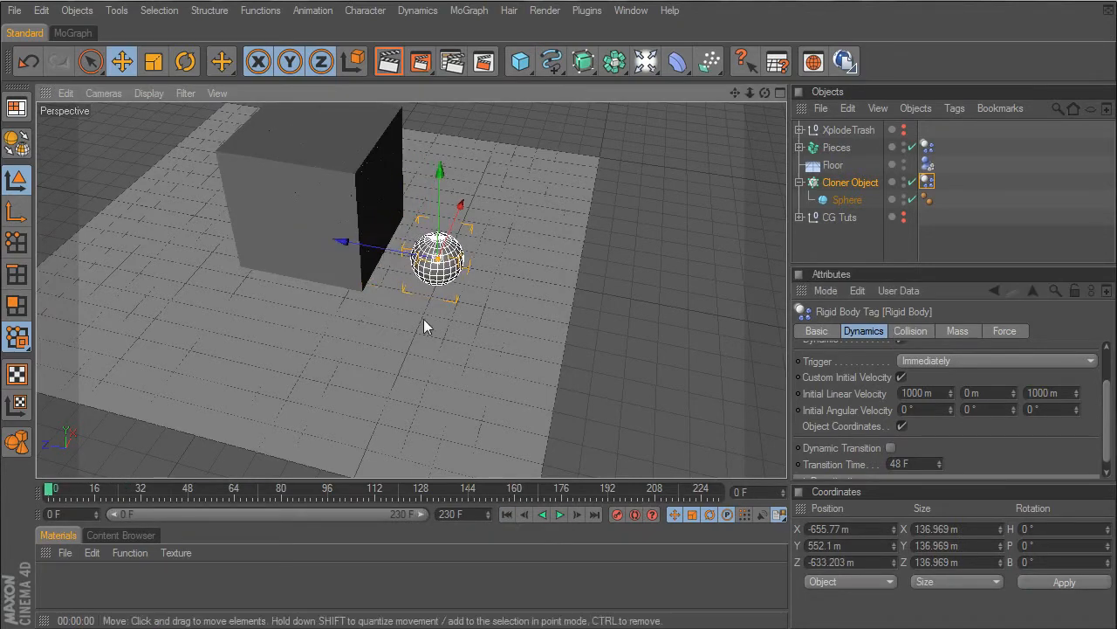
pyautogui.click(561, 513)
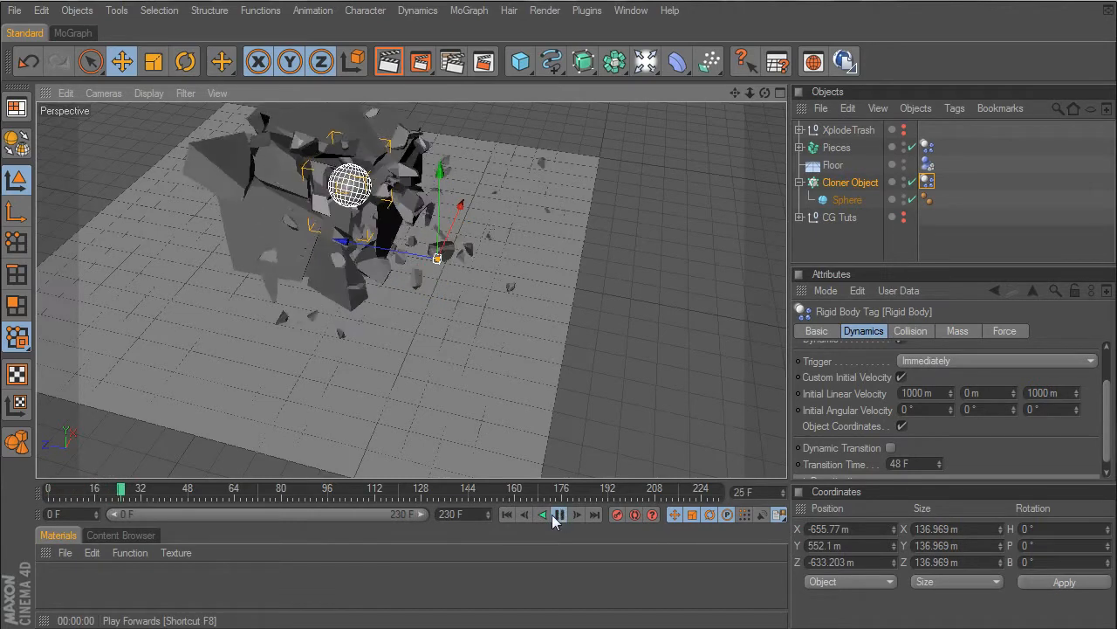
pyautogui.moveTo(762, 98); pyautogui.dragTo(586, 48)
pyautogui.click(506, 514)
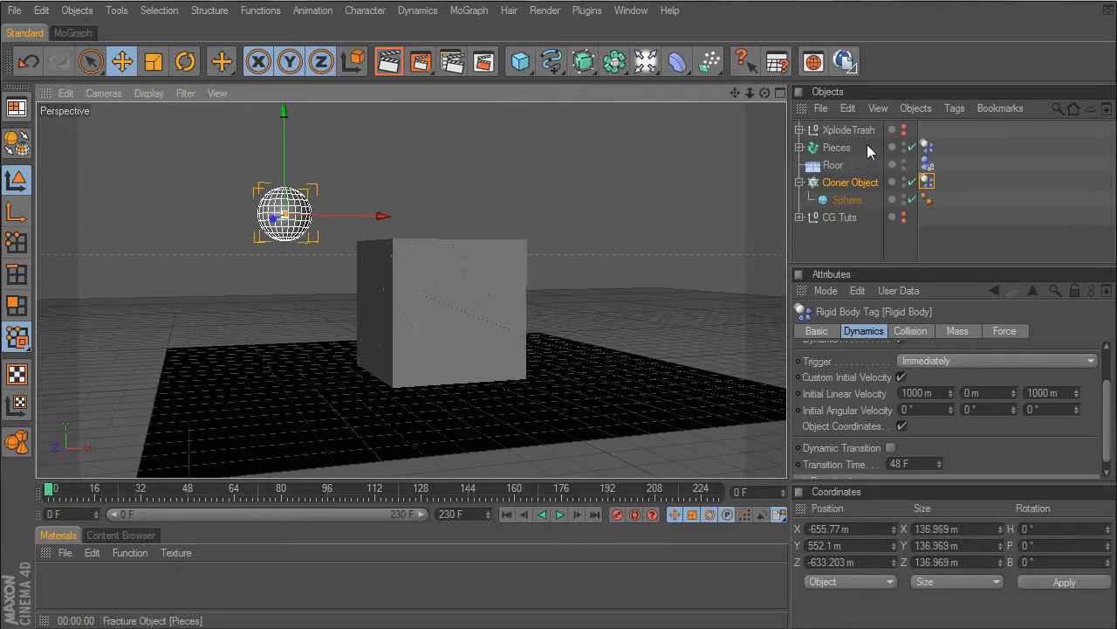
# - Compare the collision settings of the rigid body tags on Pieces and the Cloner Object
pyautogui.click(927, 148)
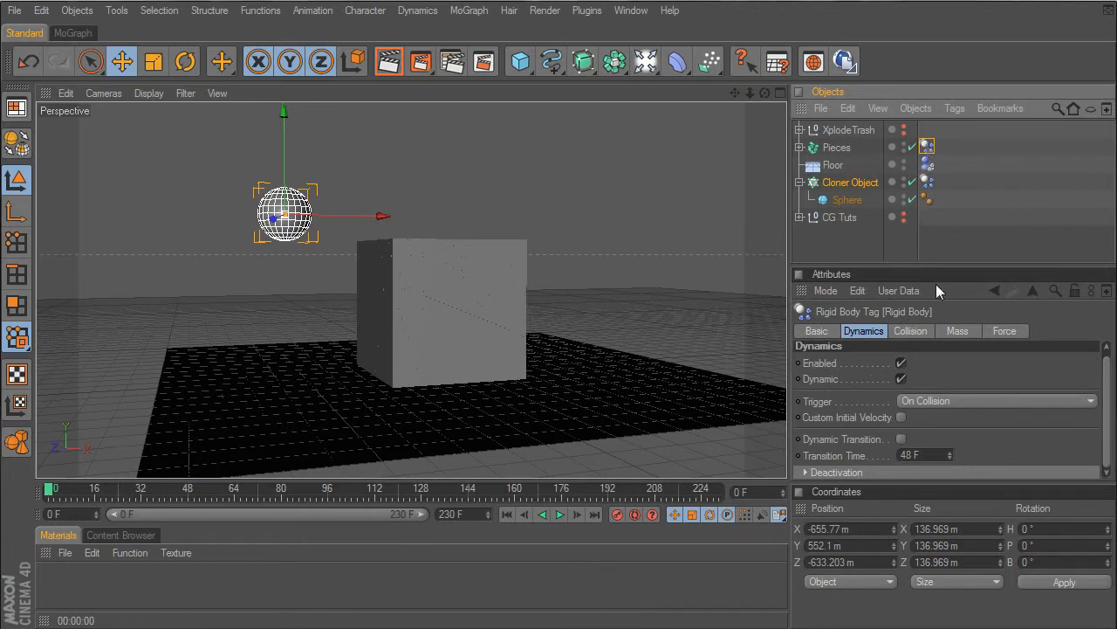
pyautogui.click(915, 330)
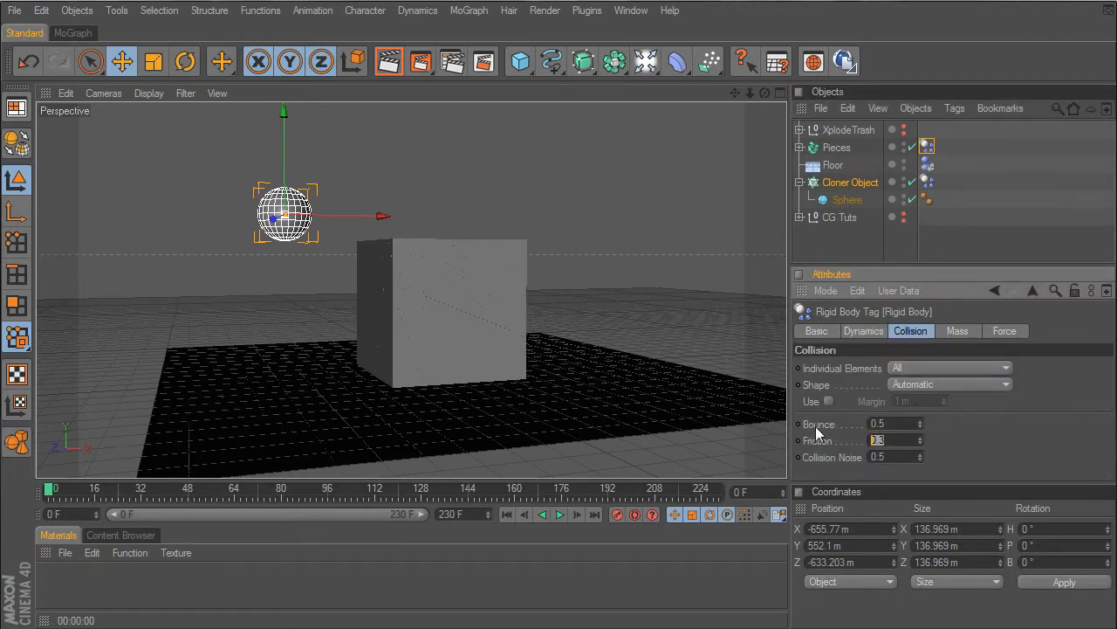
pyautogui.click(928, 182)
pyautogui.click(873, 441)
# - Play the simulation from a low side view to check the impact on the cube, and return to frame 0
pyautogui.click(560, 513)
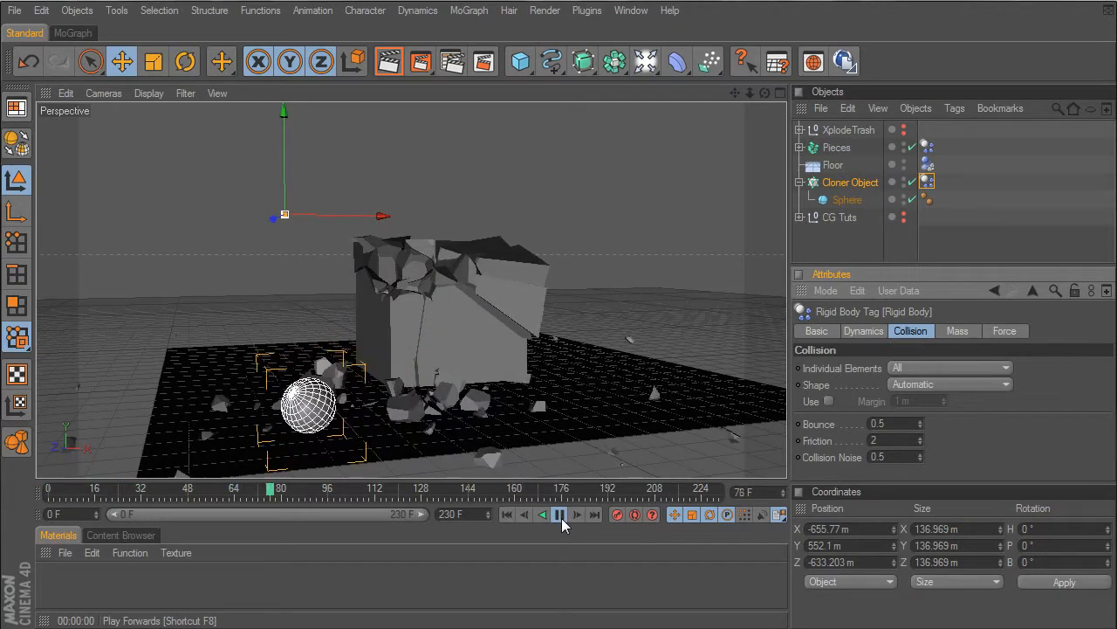
pyautogui.click(561, 514)
pyautogui.moveTo(765, 92); pyautogui.dragTo(712, 95)
pyautogui.click(507, 514)
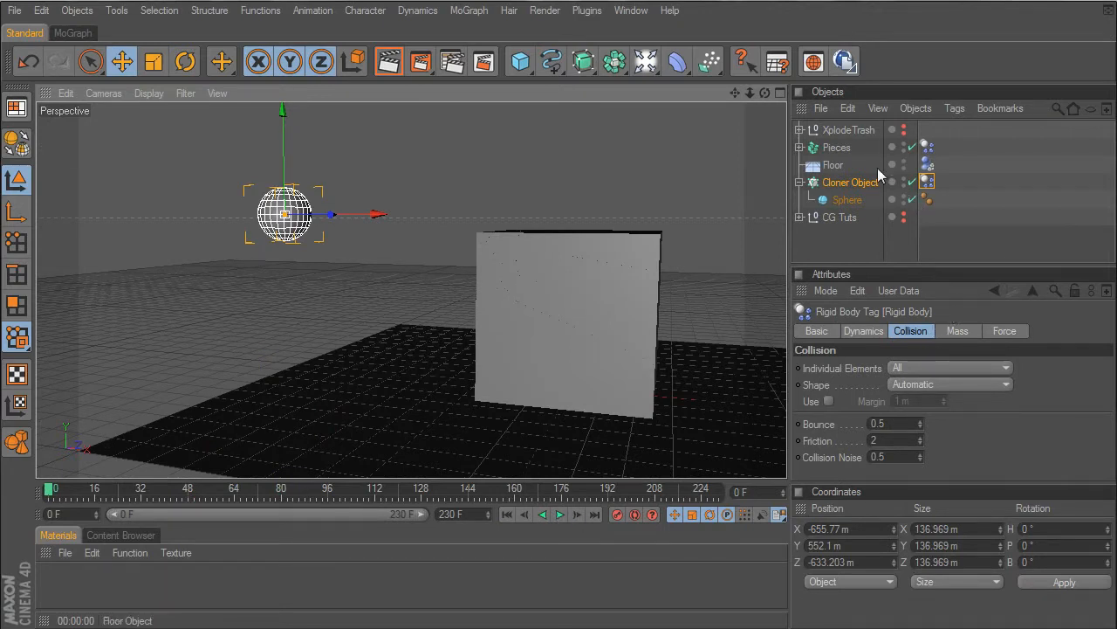
# - Give the Cloner Object's rigid body a Custom Mass of 50, play back the impact and rewind to the start
pyautogui.click(960, 332)
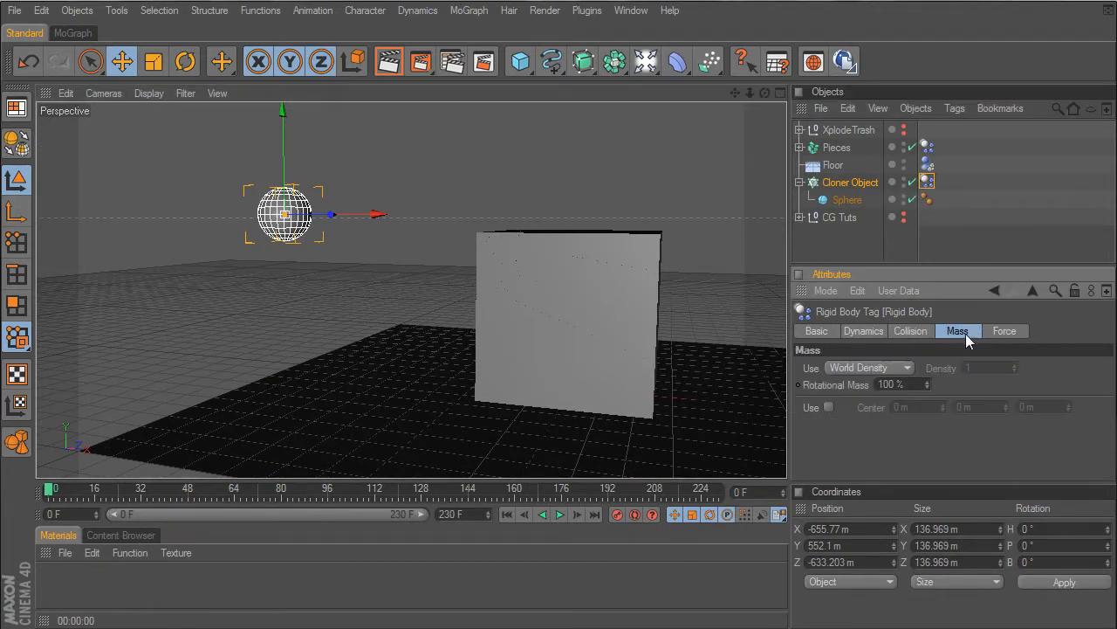
pyautogui.click(869, 367)
pyautogui.click(851, 416)
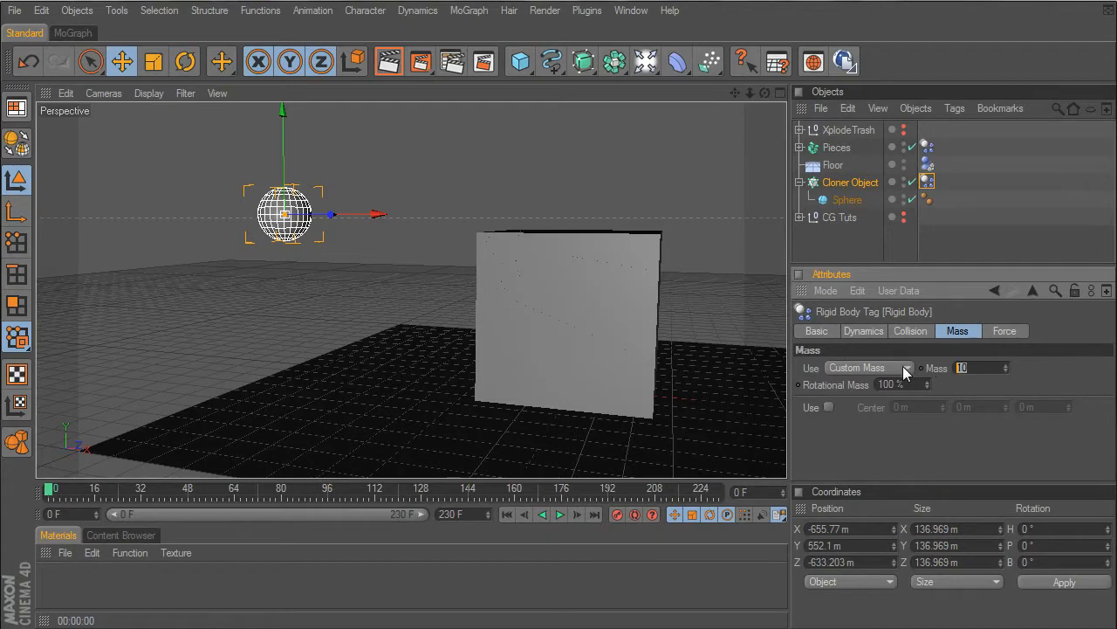
pyautogui.write('50')
pyautogui.press('Return')
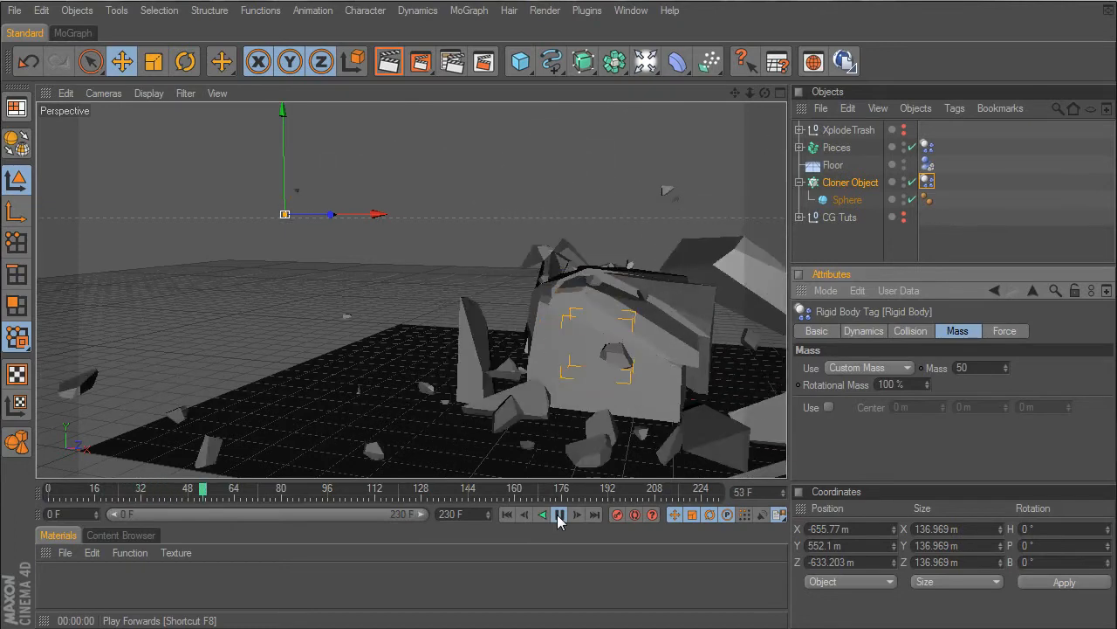
pyautogui.click(558, 515)
pyautogui.click(506, 514)
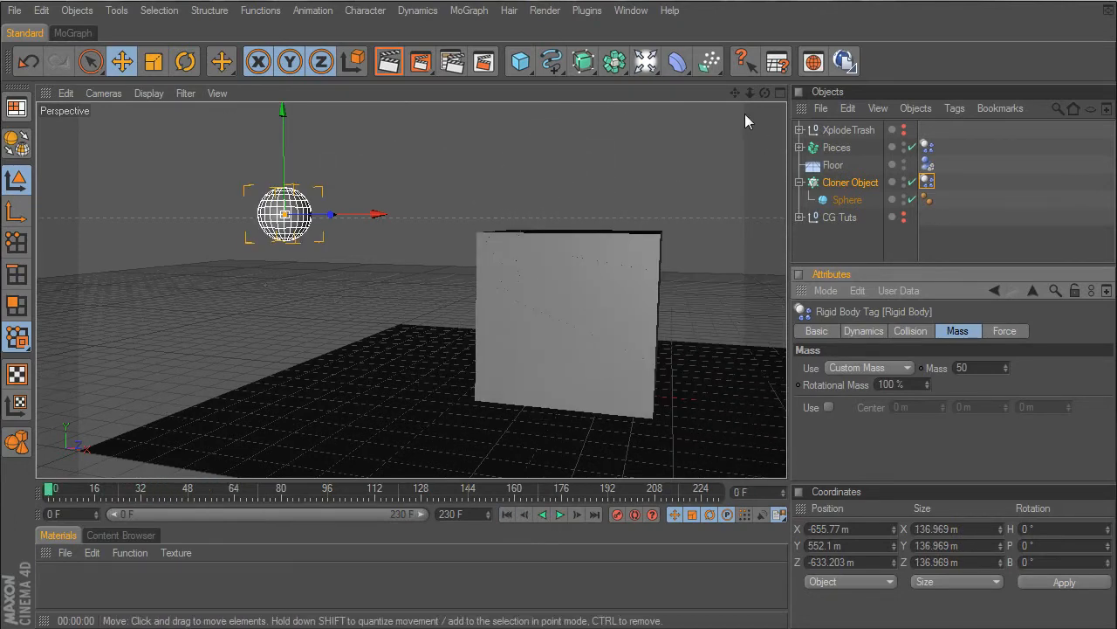
# - Replay the heavier sphere's impact while facing the front of the cube, and rewind to frame 0
pyautogui.moveTo(764, 93); pyautogui.dragTo(812, 73)
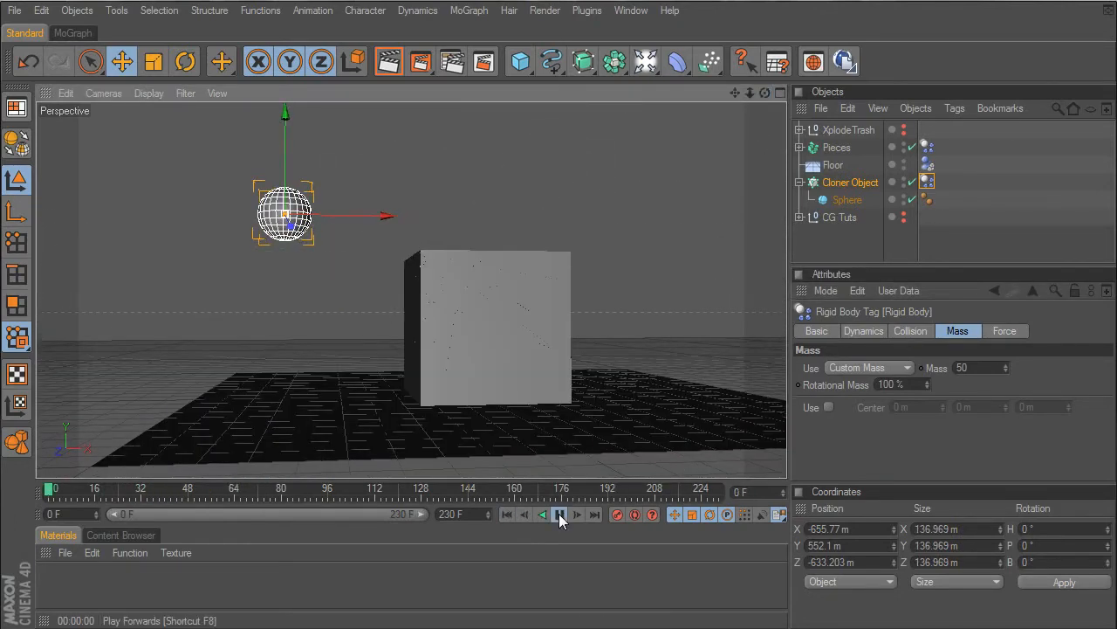
pyautogui.click(560, 514)
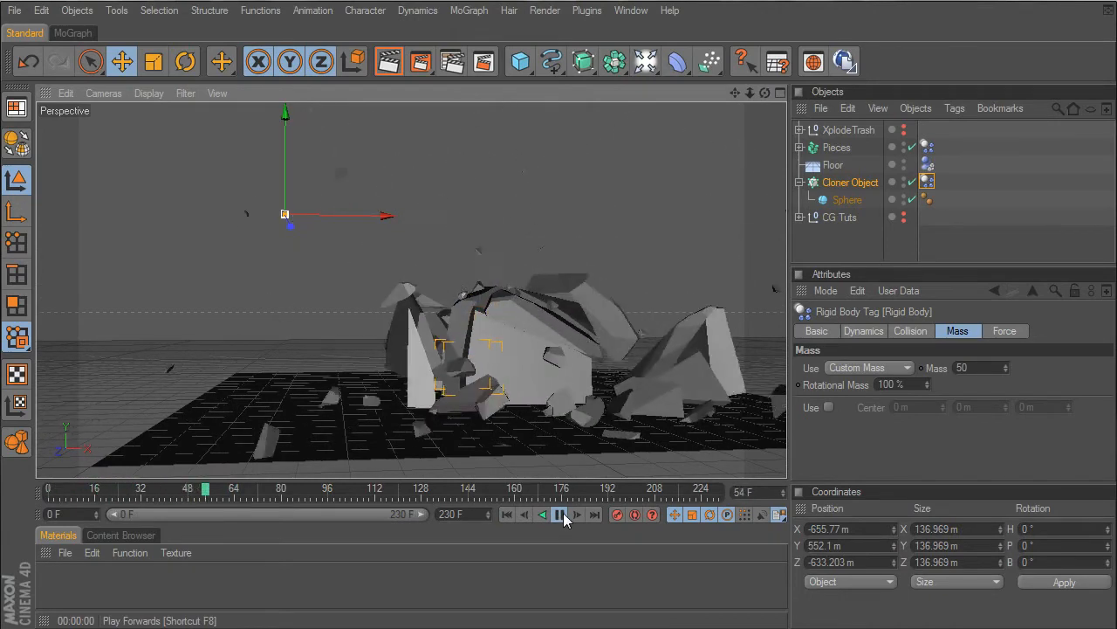
pyautogui.click(561, 515)
pyautogui.click(508, 514)
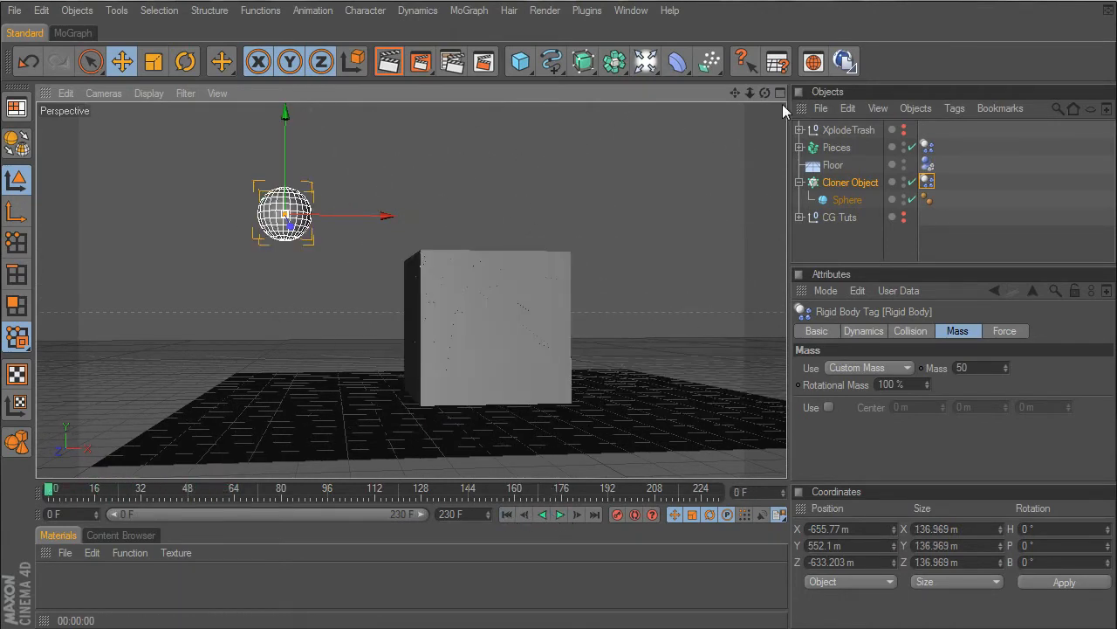
# - Play the simulation from the opposite side, stop it at frame 38 and render the shattered cube in the viewport
pyautogui.moveTo(765, 94); pyautogui.dragTo(979, 147)
pyautogui.click(558, 513)
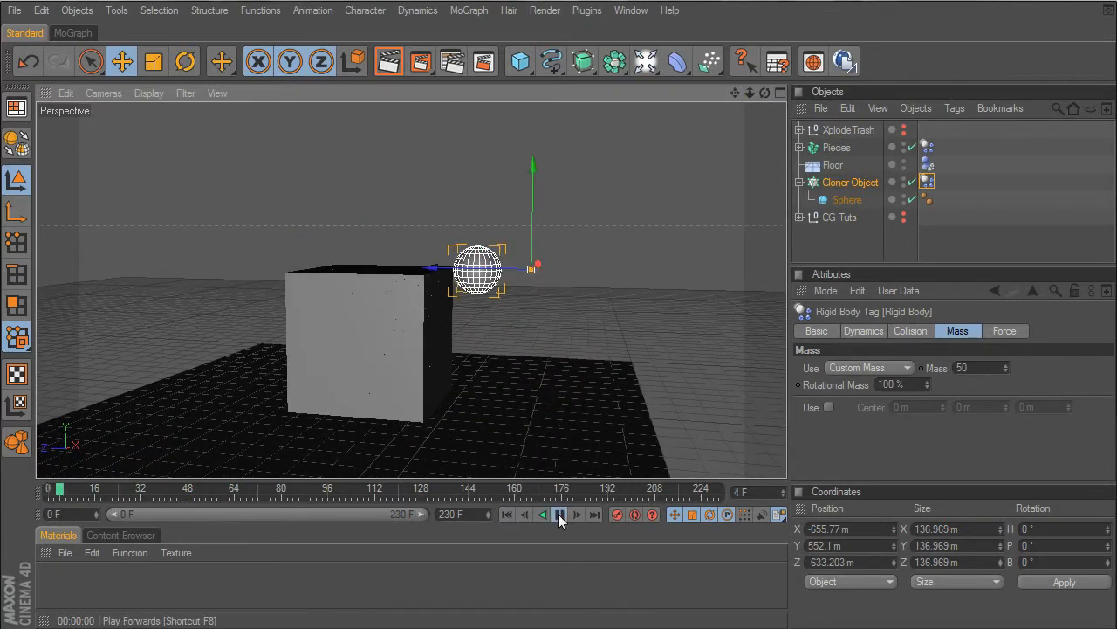
pyautogui.click(559, 515)
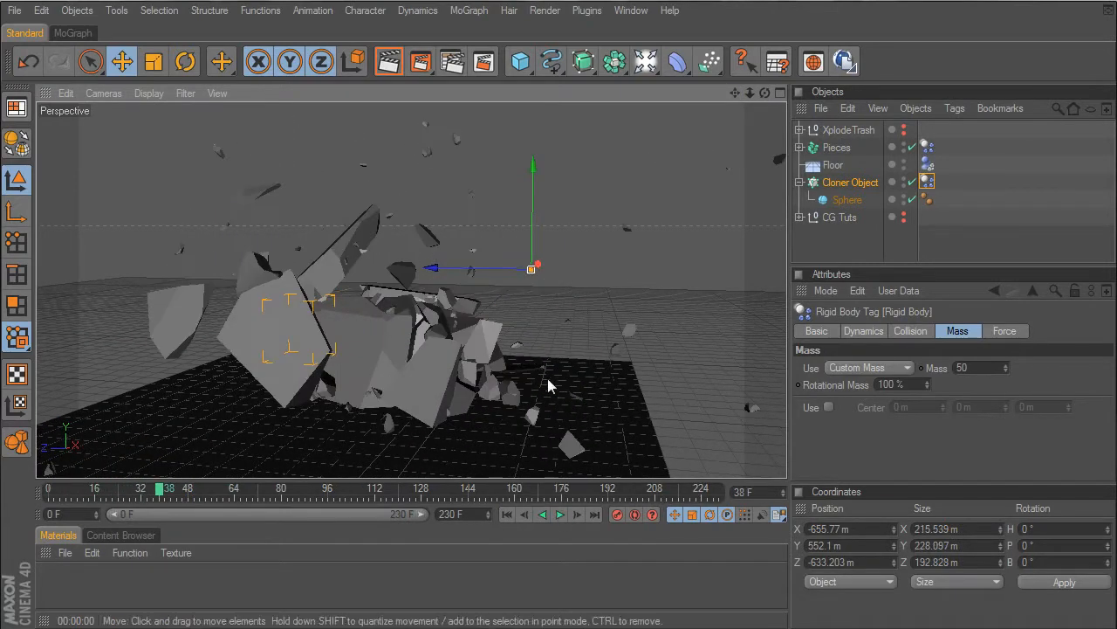
pyautogui.click(394, 54)
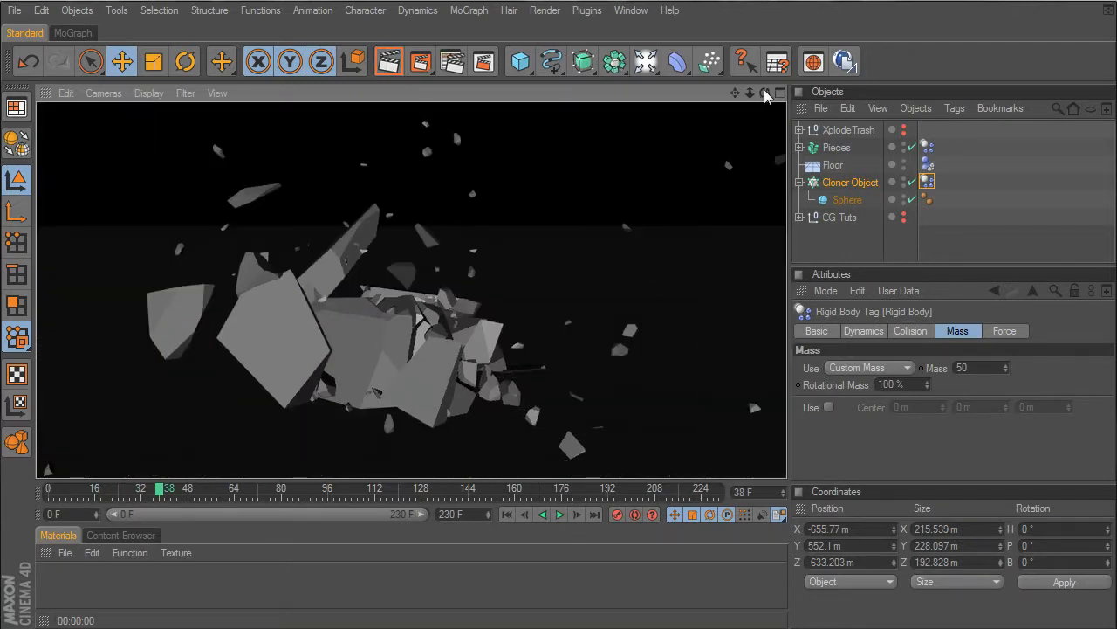
pyautogui.moveTo(765, 93); pyautogui.dragTo(629, 71)
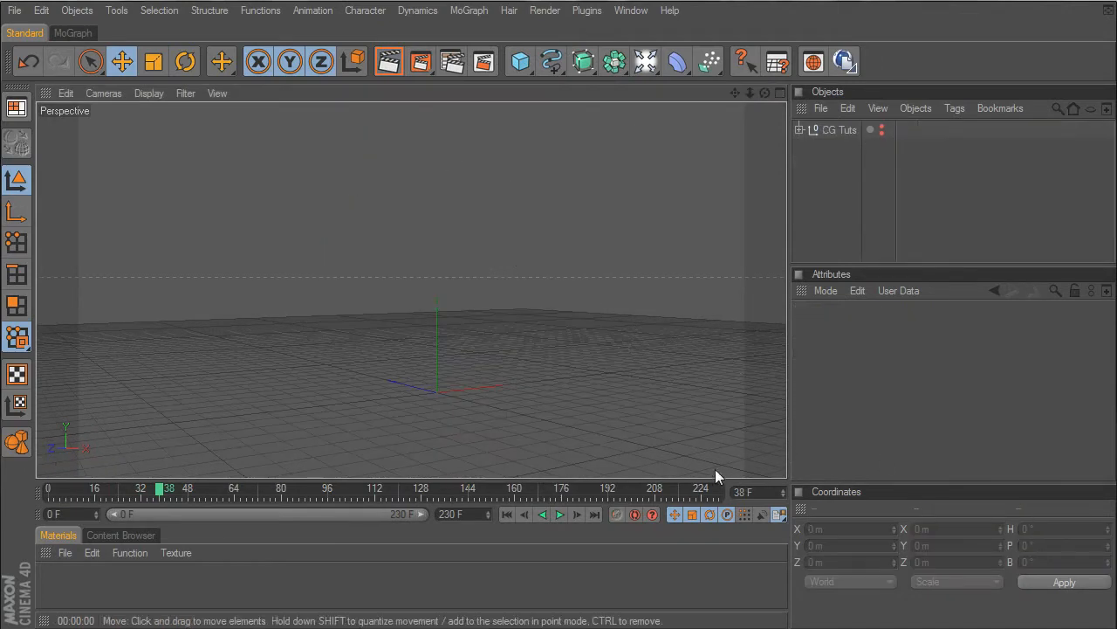
# - Switch to the media player, review the CG Tuts+ Shattered Cube movie and close it
pyautogui.hotkey('alt', 'Tab')
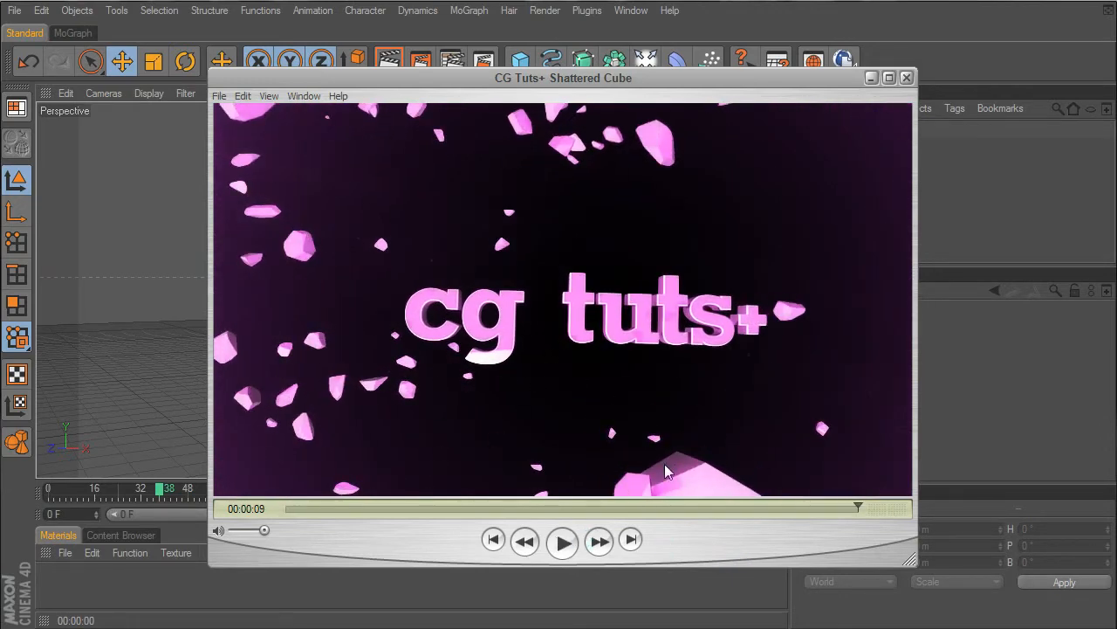
pyautogui.moveTo(851, 507); pyautogui.dragTo(880, 569)
pyautogui.click(909, 77)
# - Add a cube and set its X, Y and Z sizes to 400 m each
pyautogui.moveTo(519, 61); pyautogui.dragTo(607, 80)
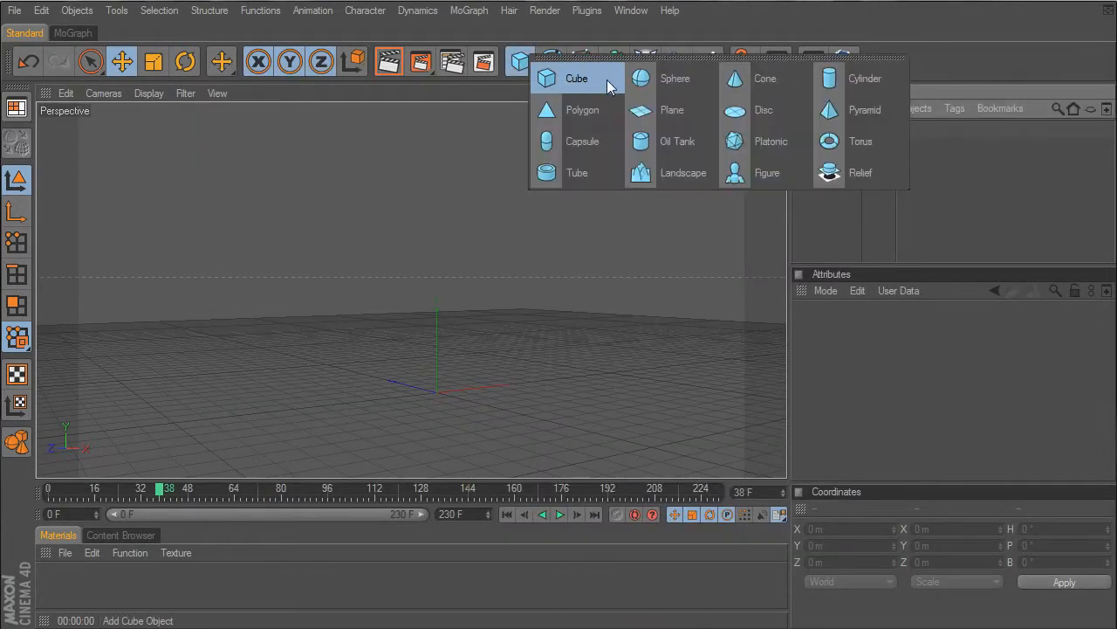
pyautogui.click(607, 79)
pyautogui.click(879, 367)
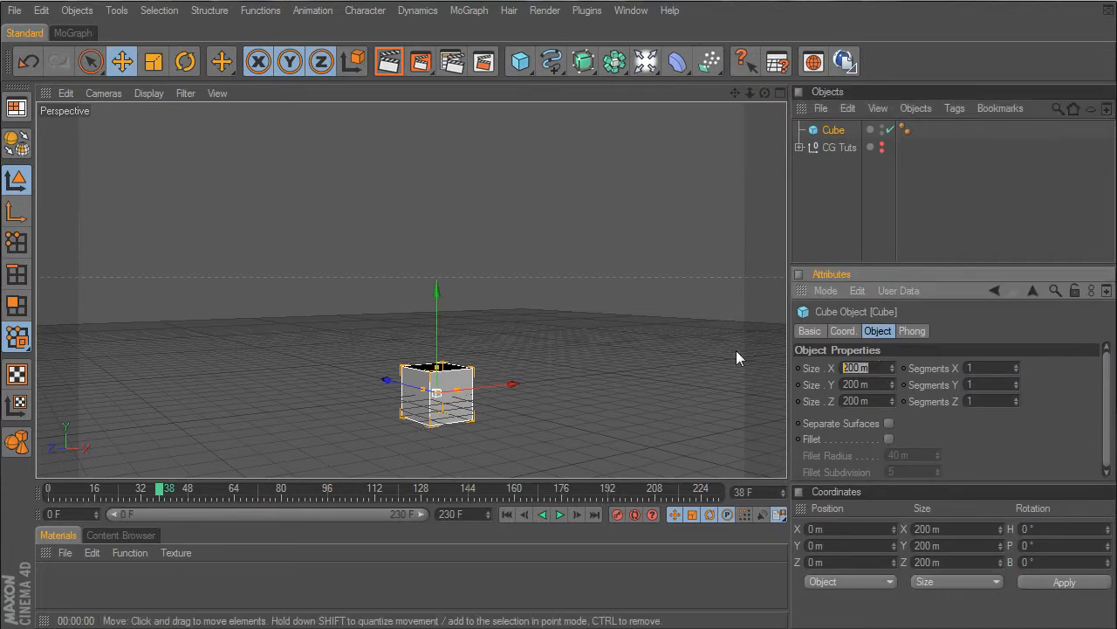
pyautogui.write('400')
pyautogui.press('Return')
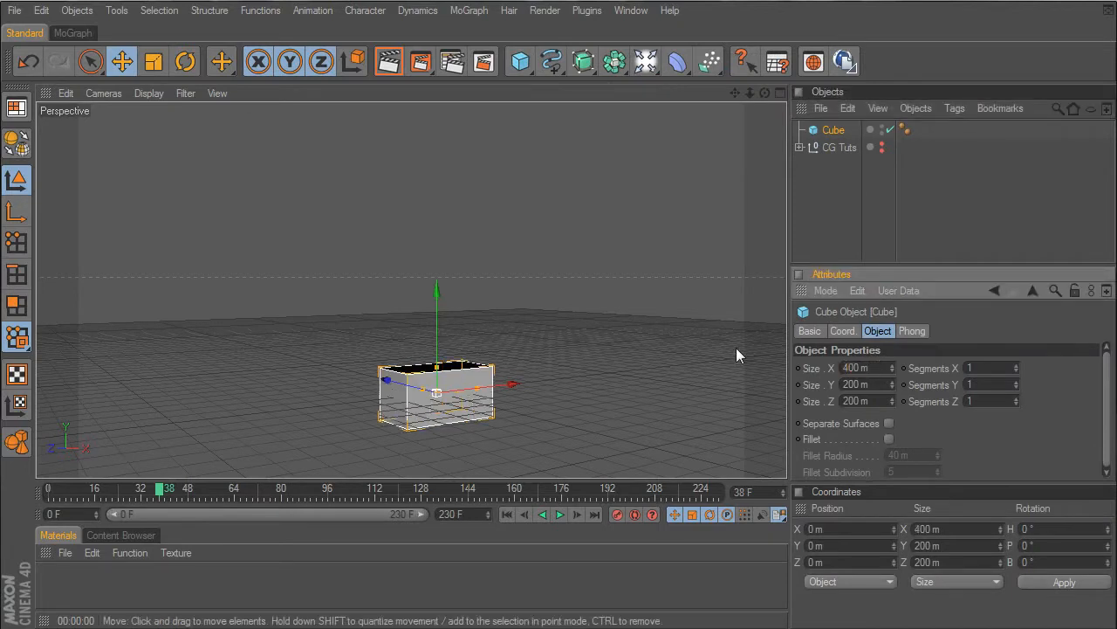
pyautogui.press('Tab')
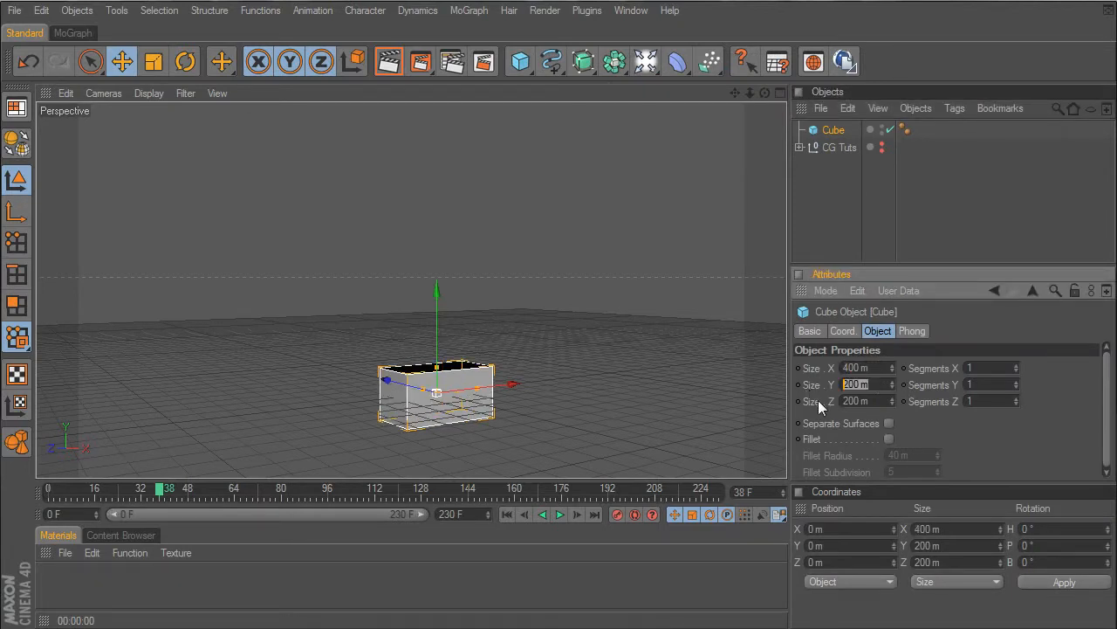
pyautogui.write('400')
pyautogui.press('Tab')
pyautogui.write('400')
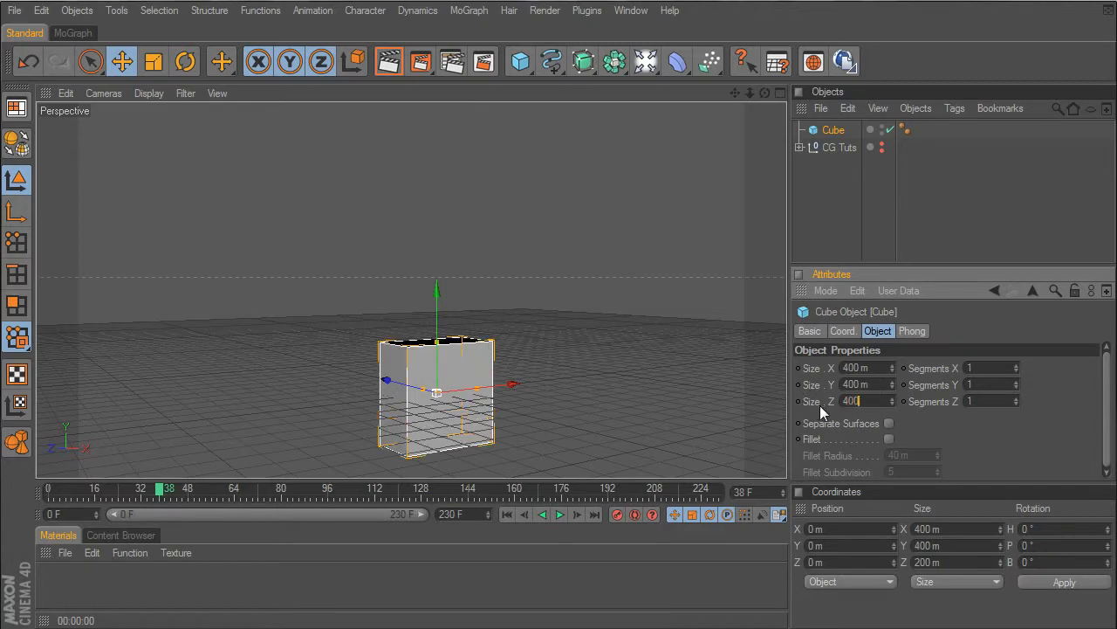
pyautogui.press('Return')
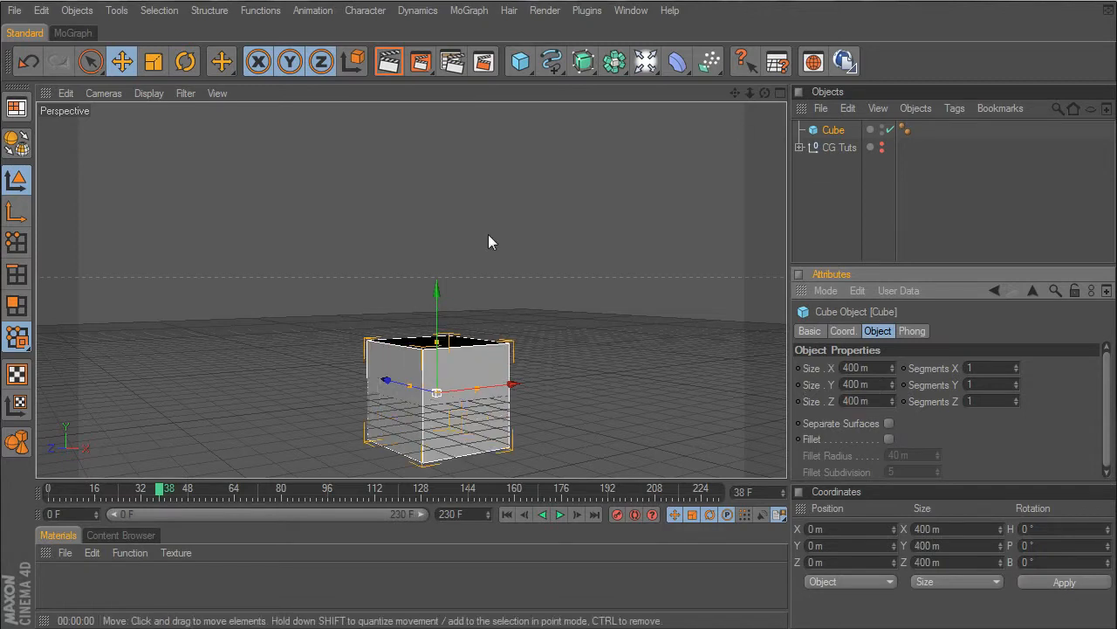
# - Raise the cube above the ground grid to about Y 284 m
pyautogui.moveTo(439, 302); pyautogui.dragTo(439, 231)
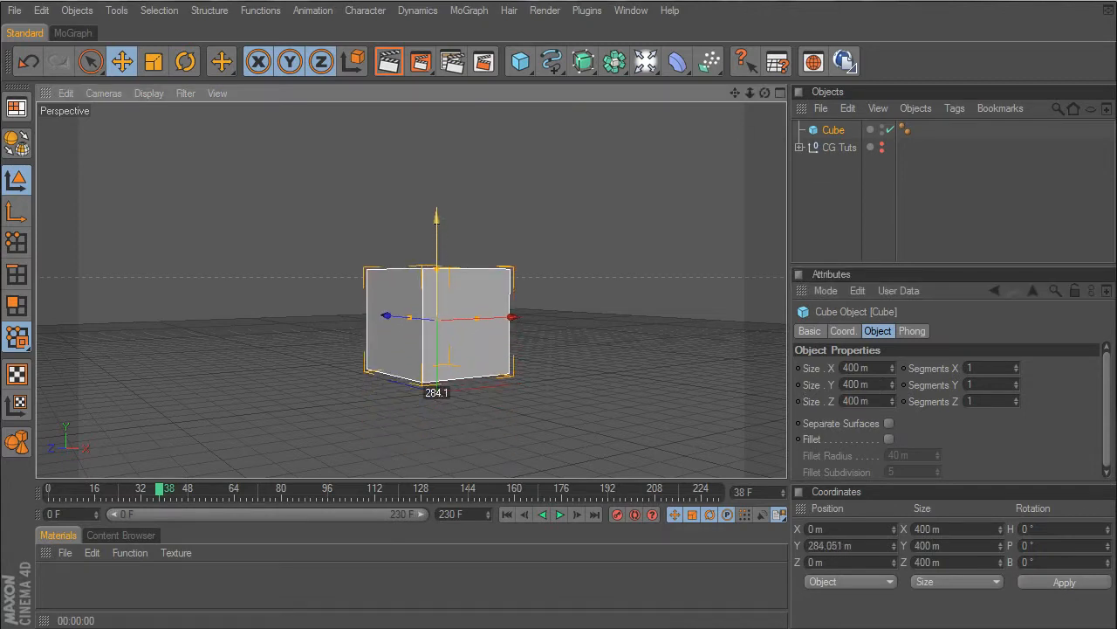
pyautogui.moveTo(764, 93); pyautogui.dragTo(736, 60)
pyautogui.scroll(4, 513, 304)
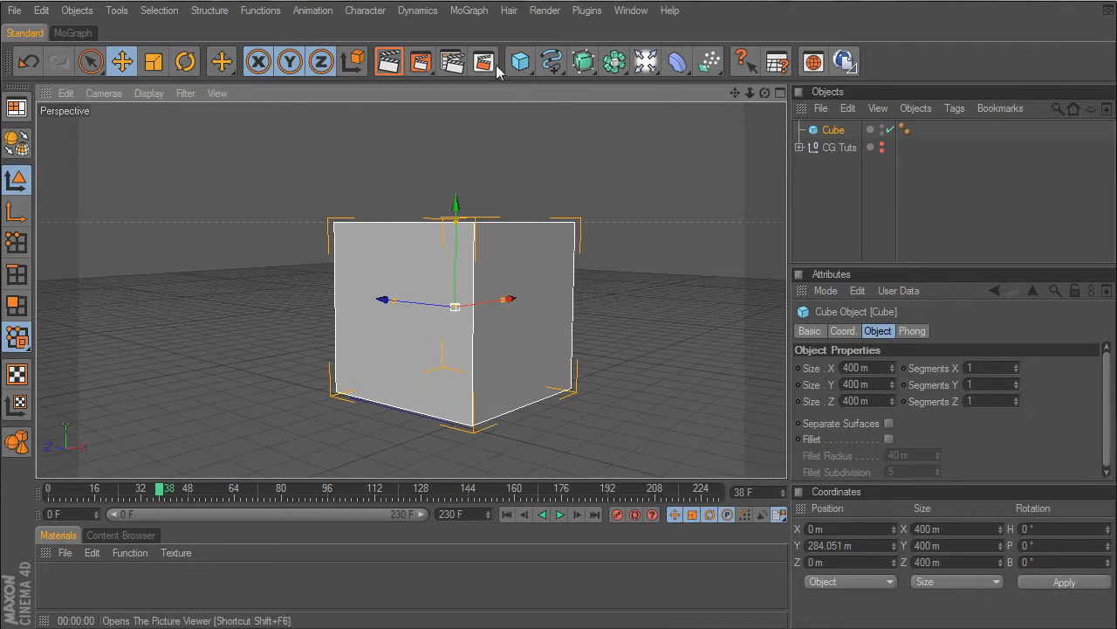
# - Add a sphere with a radius of about 29 m and place it on the cube's side face at about X -196 m, Y 276 m
pyautogui.click(521, 61)
pyautogui.click(685, 87)
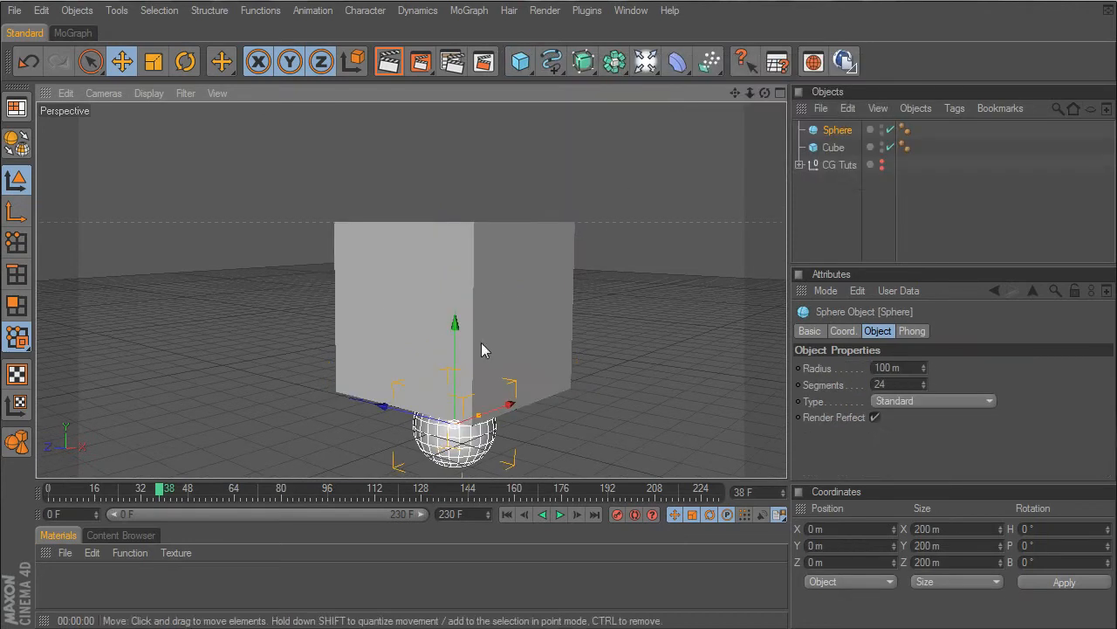
pyautogui.moveTo(457, 325); pyautogui.dragTo(458, 231)
pyautogui.moveTo(515, 319); pyautogui.dragTo(462, 328)
pyautogui.moveTo(404, 242); pyautogui.dragTo(403, 220)
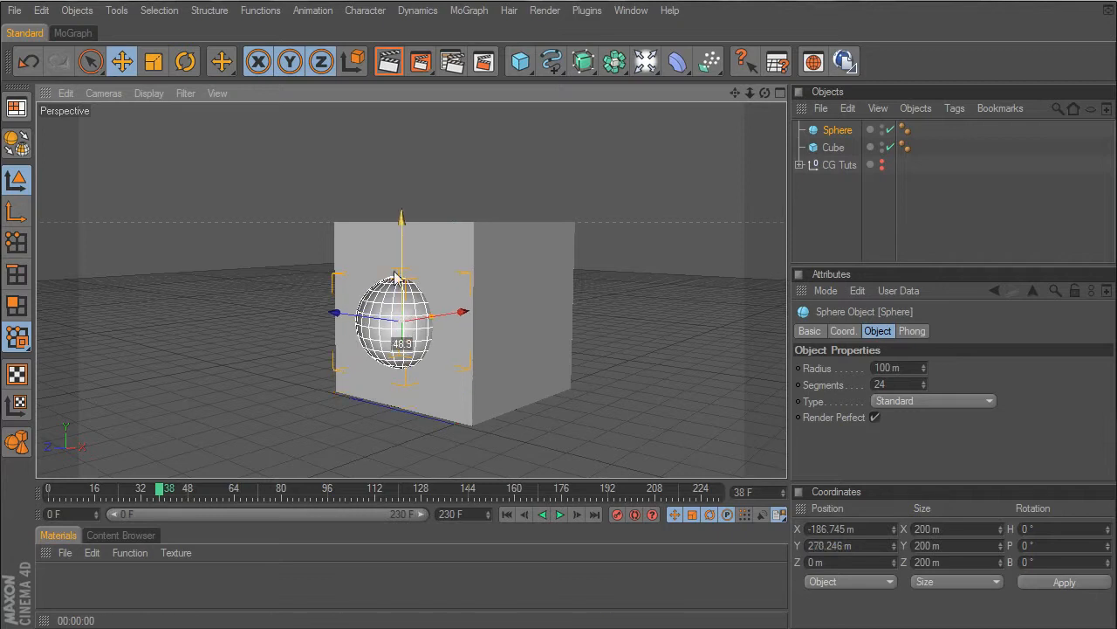
pyautogui.moveTo(435, 325); pyautogui.dragTo(186, 306)
pyautogui.scroll(3, 583, 277)
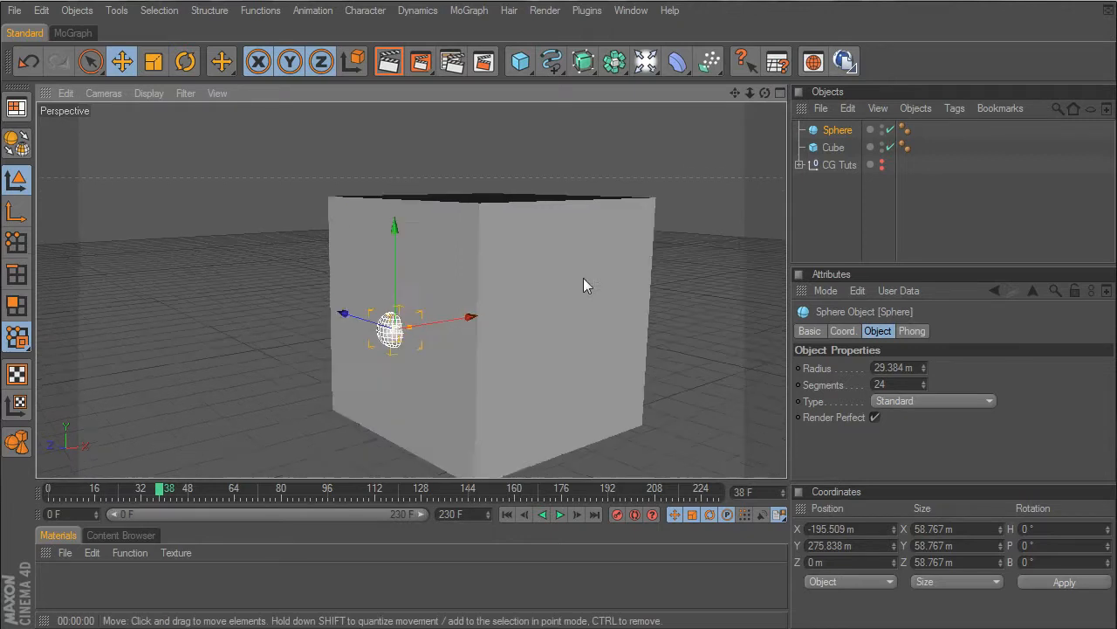
# - Open the Xplode plugin, set the number of parts to 100 and add break points inside the small sphere
pyautogui.click(583, 11)
pyautogui.click(609, 145)
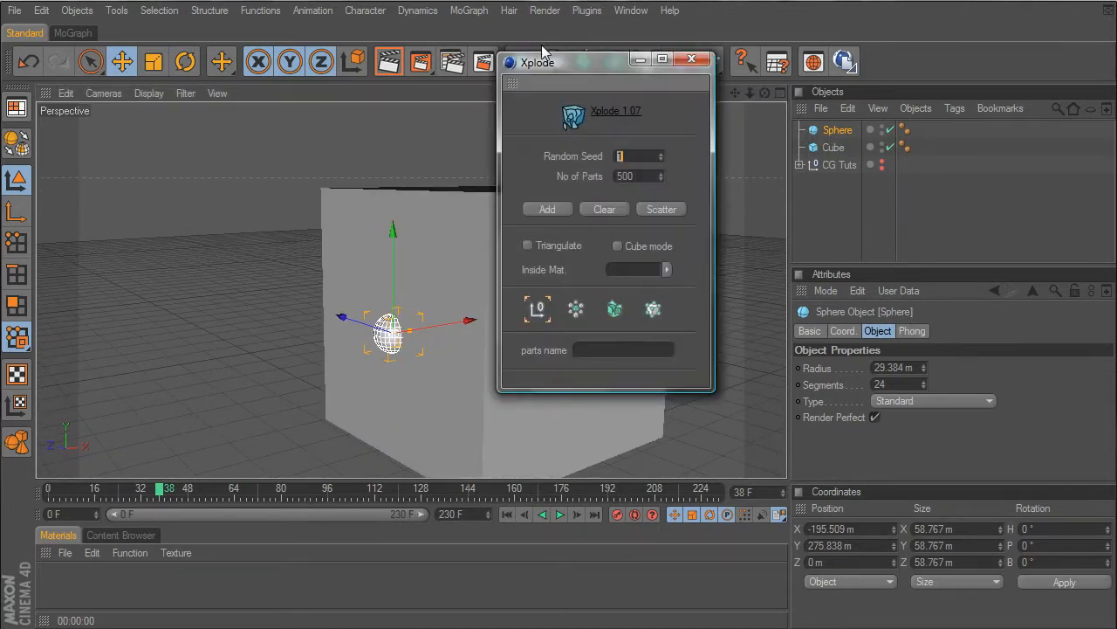
pyautogui.moveTo(569, 64); pyautogui.dragTo(590, 64)
pyautogui.doubleClick(660, 175)
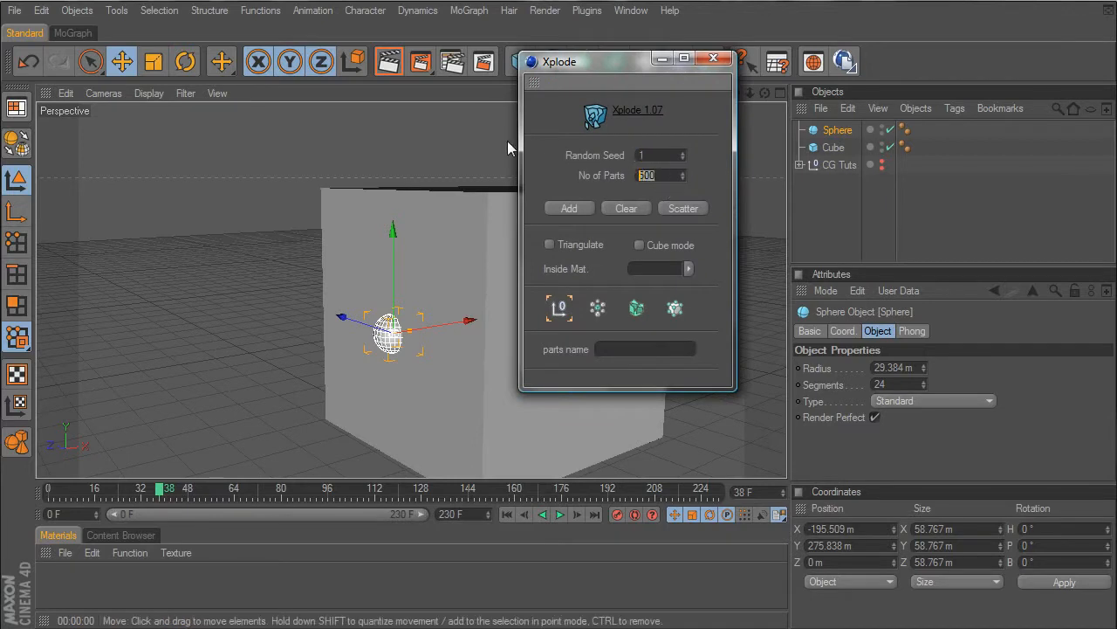
pyautogui.write('100')
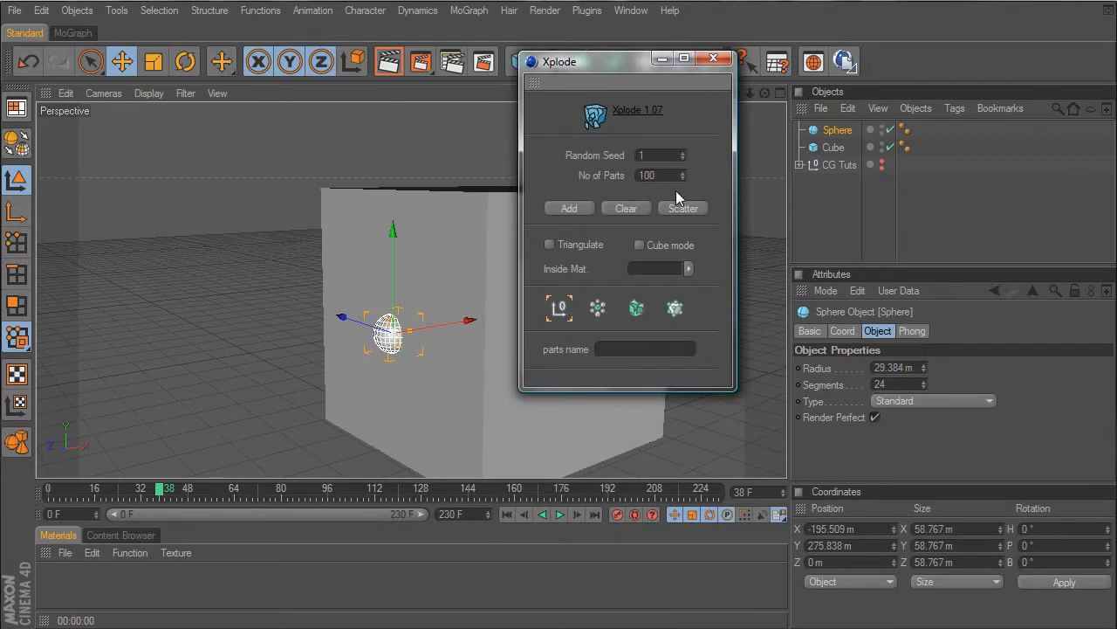
pyautogui.click(838, 130)
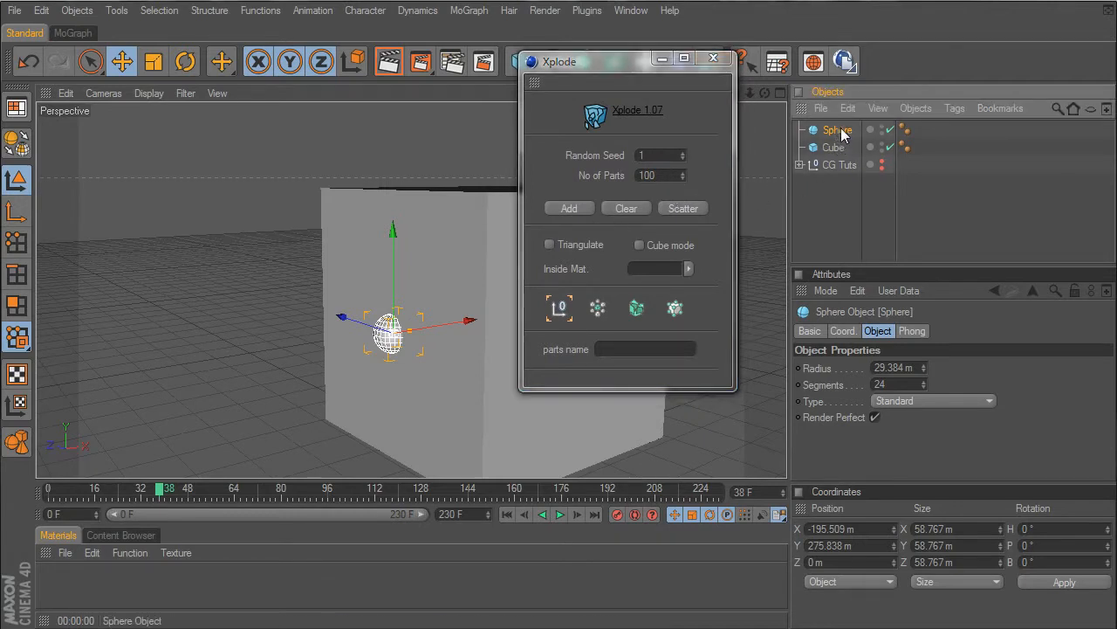
pyautogui.click(561, 207)
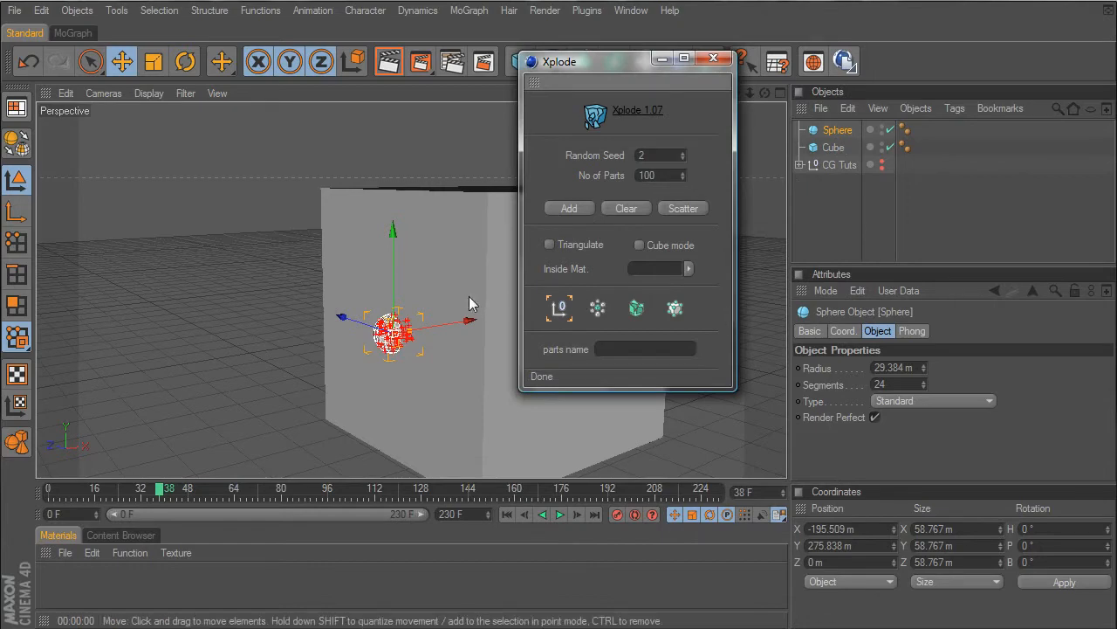
# - Enlarge the sphere to a radius of about 196 m and add more sets of 100 Xplode points within it
pyautogui.moveTo(415, 339); pyautogui.dragTo(492, 317)
pyautogui.click(566, 209)
pyautogui.click(569, 209)
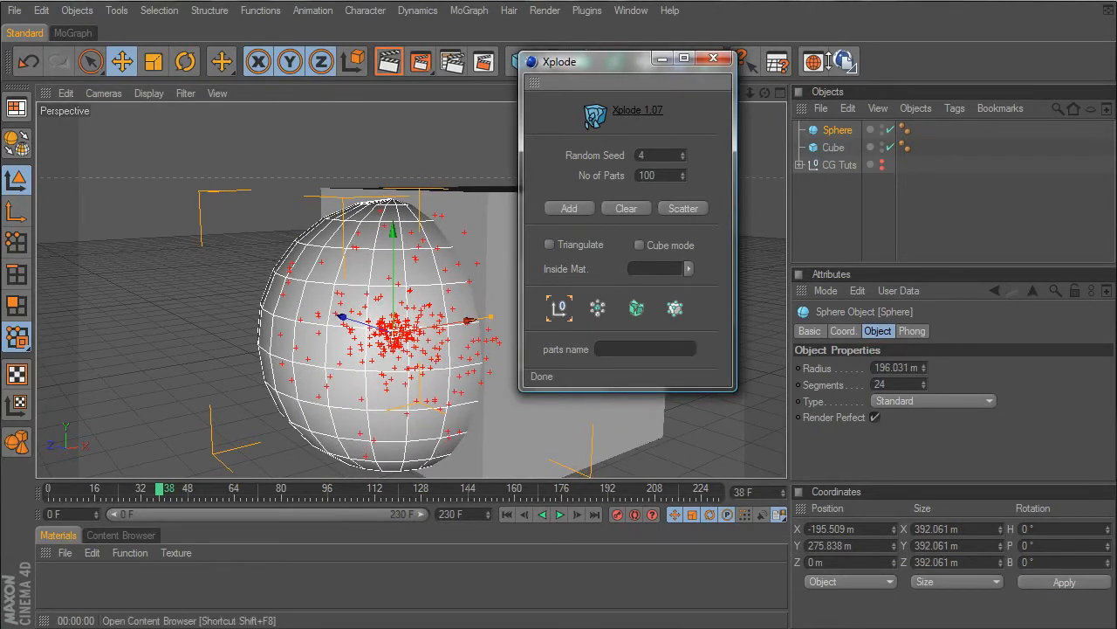
# - Scatter the cube into a MoGraph Fracture object with Xplode, clear the break points and close the plugin
pyautogui.click(828, 148)
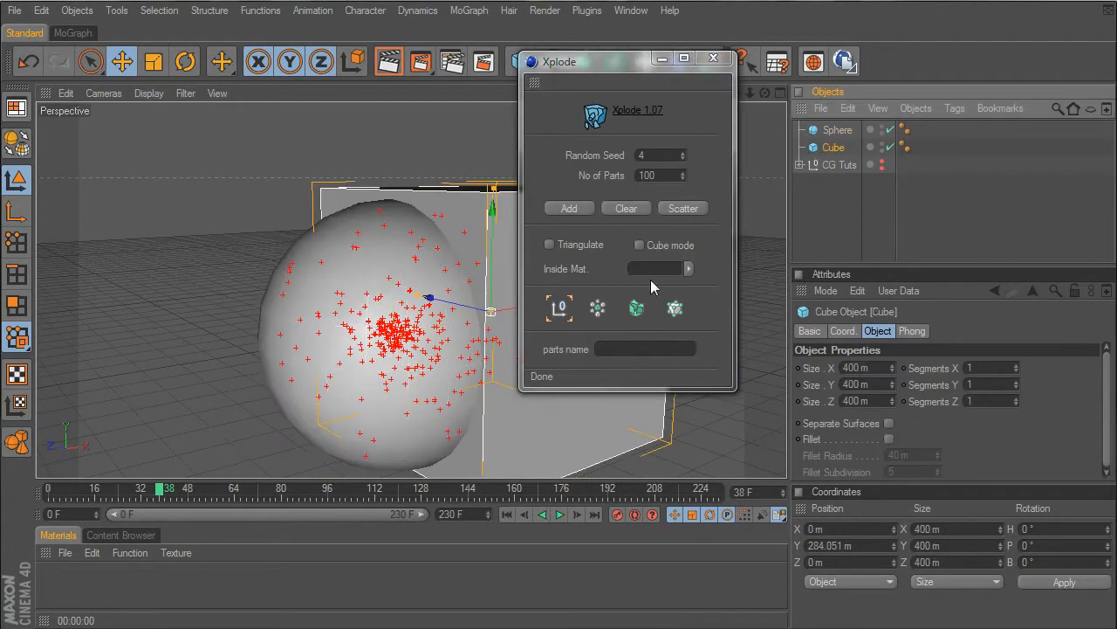
pyautogui.click(638, 309)
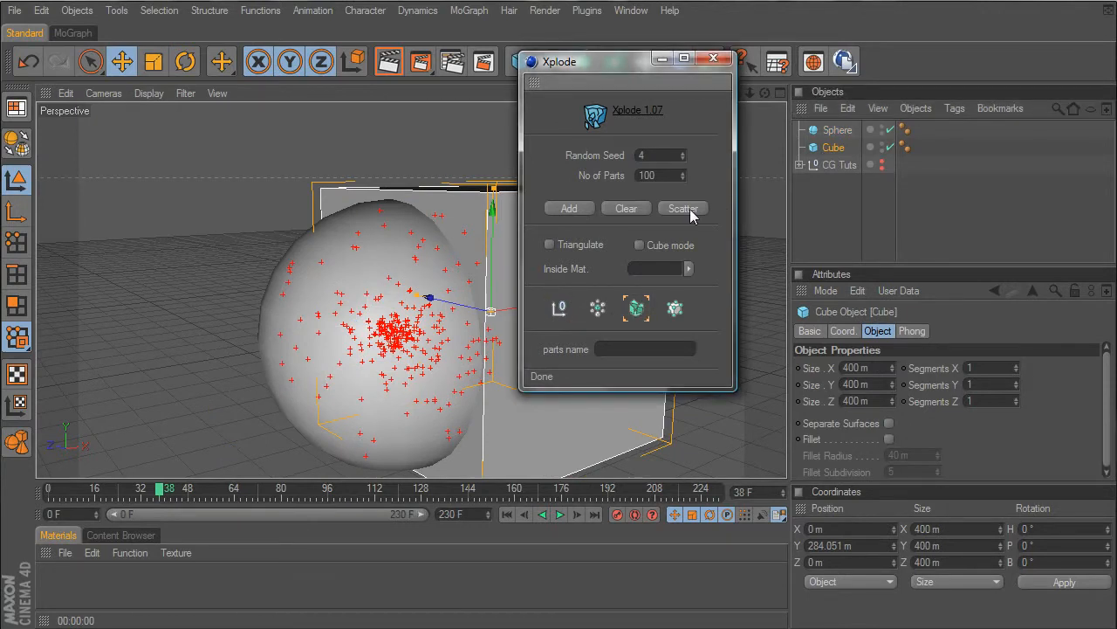
pyautogui.click(689, 212)
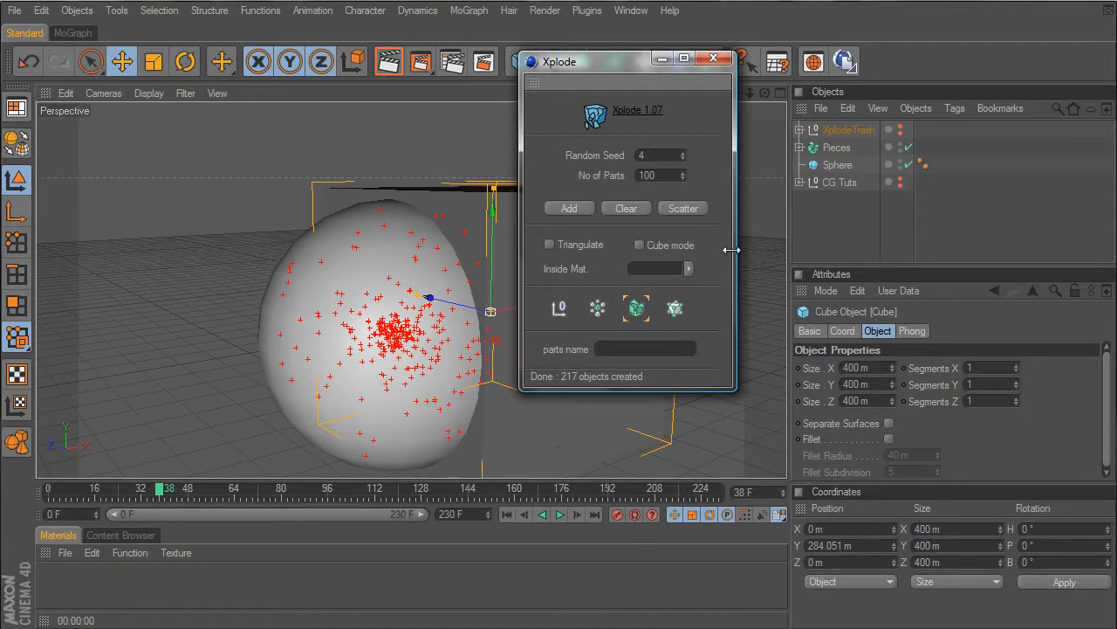
pyautogui.click(626, 208)
pyautogui.click(714, 57)
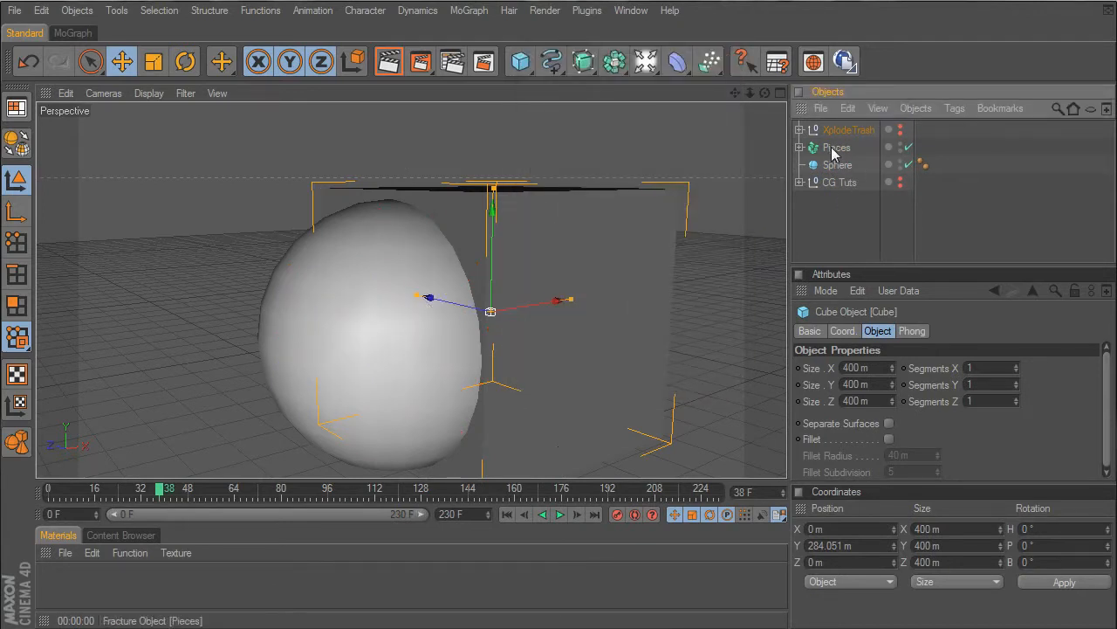
# - Check the contents of the XplodeTrash group and delete it together with the original cube
pyautogui.click(798, 130)
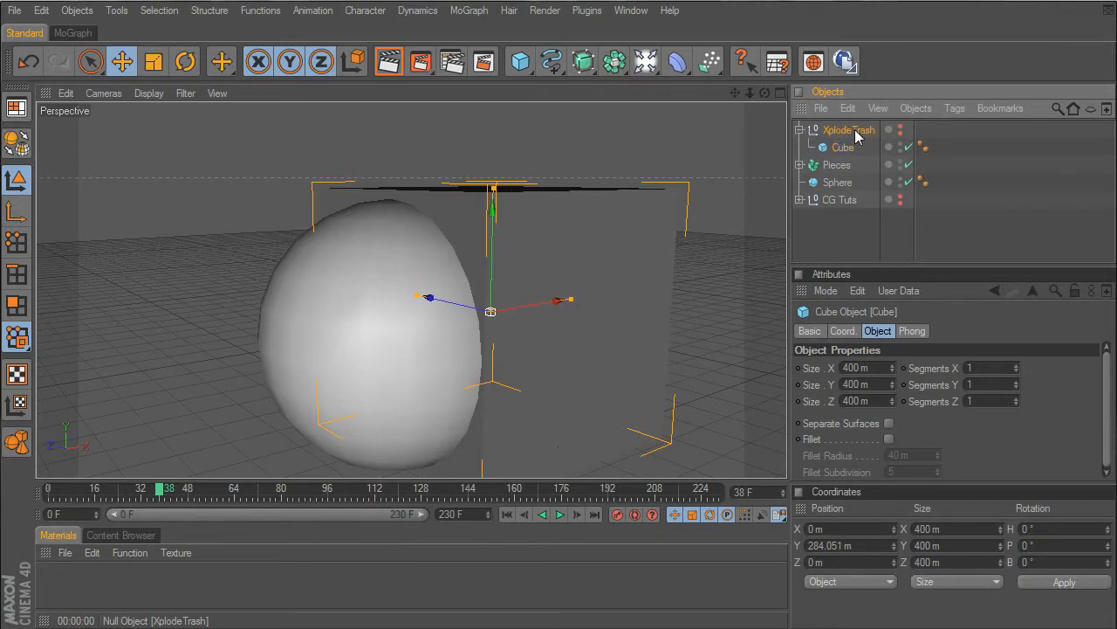
pyautogui.click(852, 131)
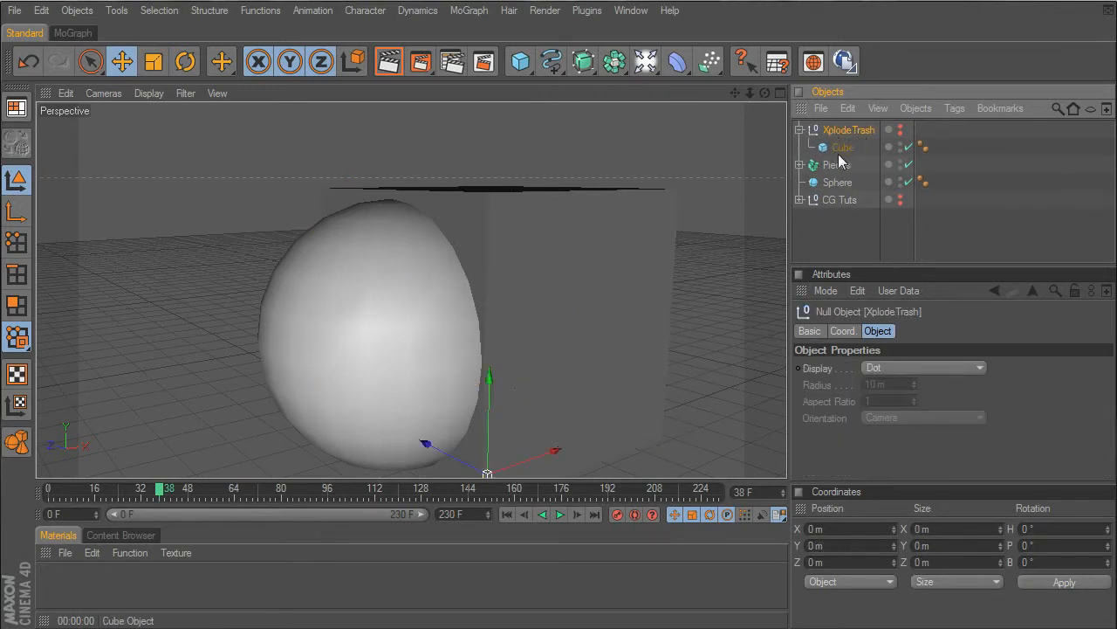
pyautogui.click(844, 148)
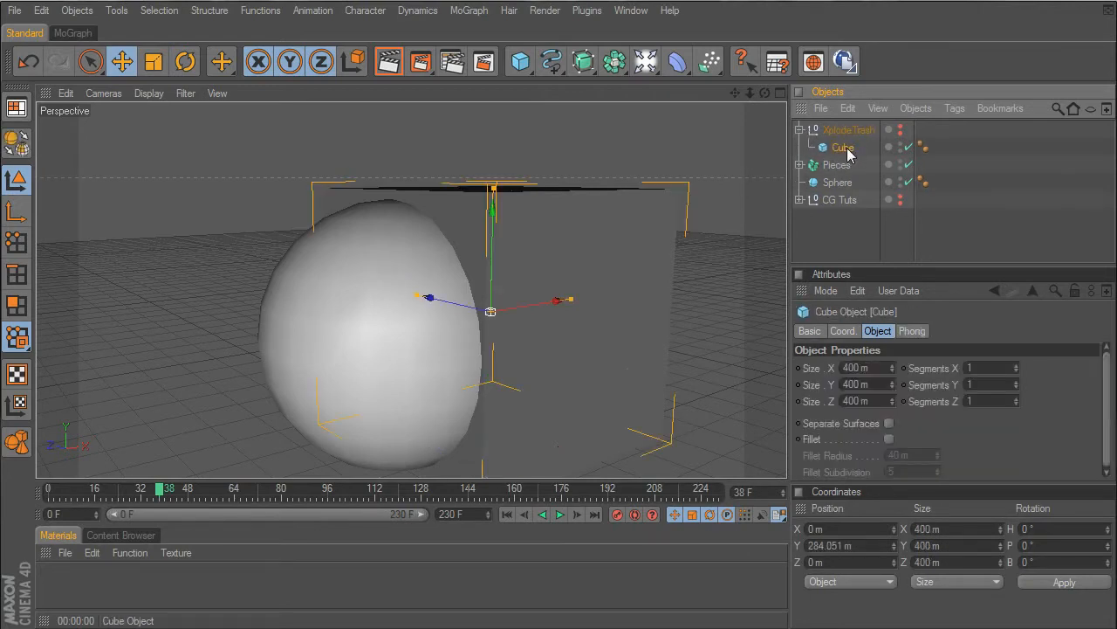
pyautogui.click(842, 129)
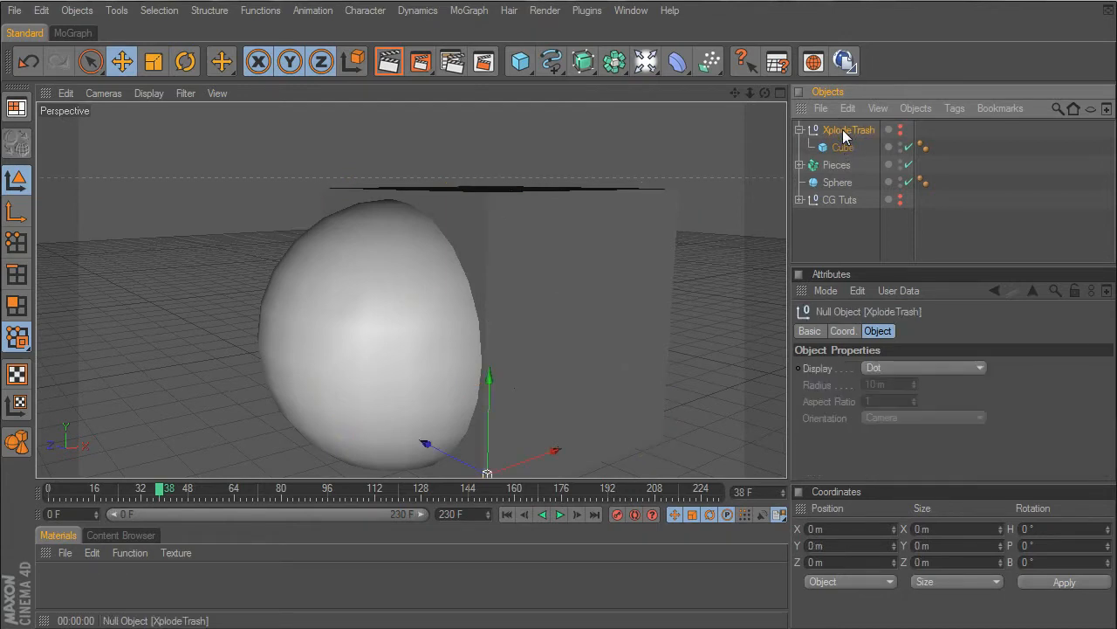
pyautogui.press('Delete')
# - Shrink the sphere to a radius of about 40 m and move it away from the cube to about X -550 m
pyautogui.click(837, 148)
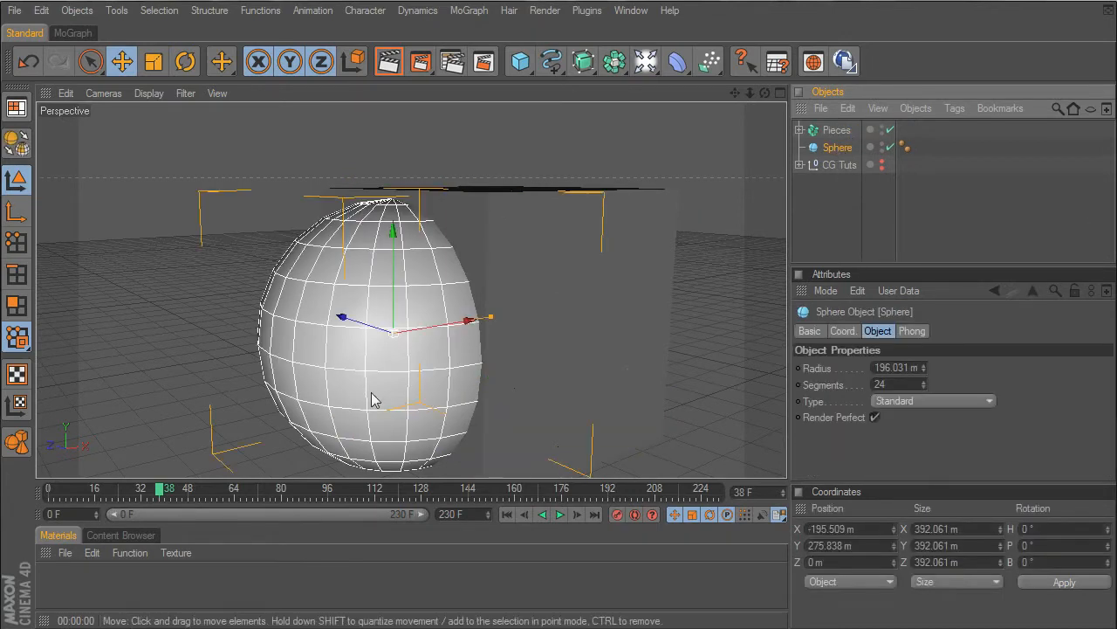
pyautogui.moveTo(488, 319); pyautogui.dragTo(236, 333)
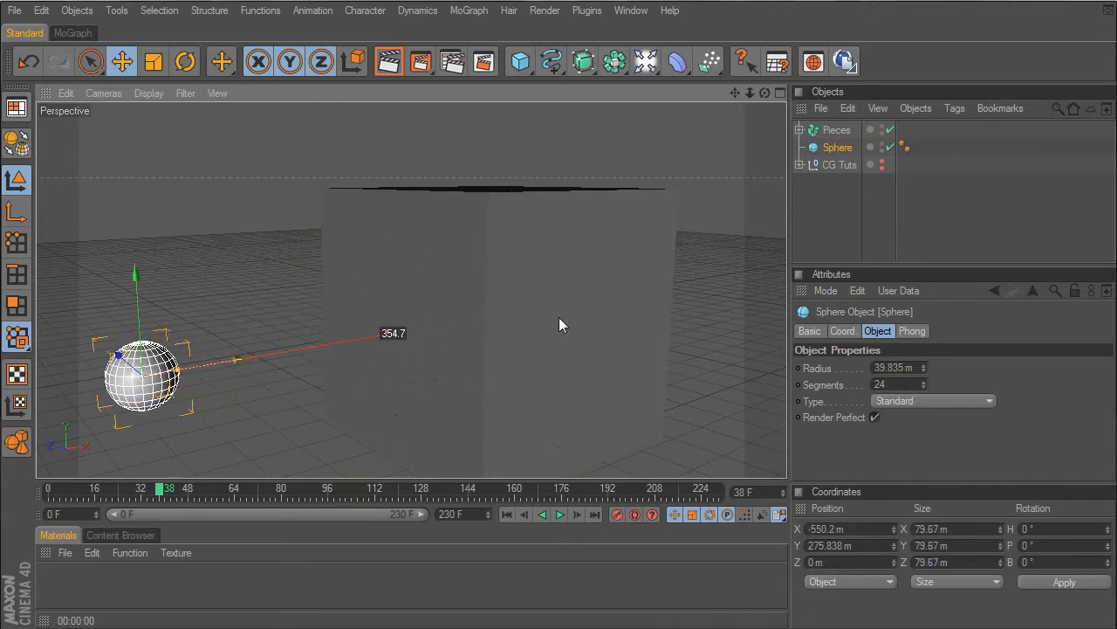
pyautogui.moveTo(765, 92); pyautogui.dragTo(795, 33)
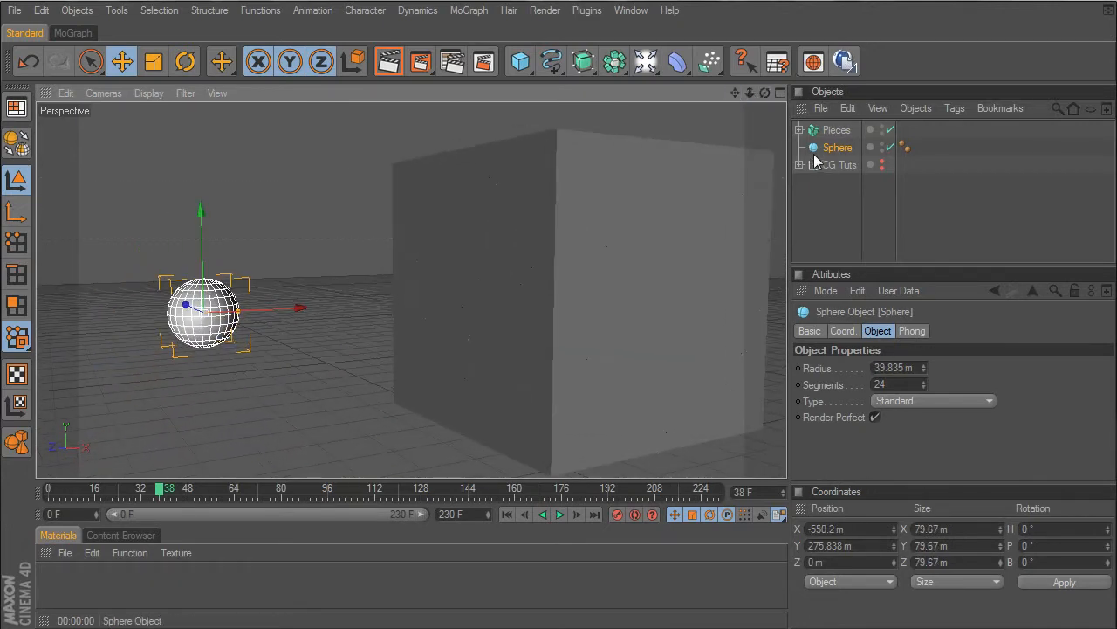
# - Put the sphere in a MoGraph Cloner and set the clone count to 1
pyautogui.click(468, 18)
pyautogui.keyDown('alt'); pyautogui.click(476, 107); pyautogui.keyUp('alt')
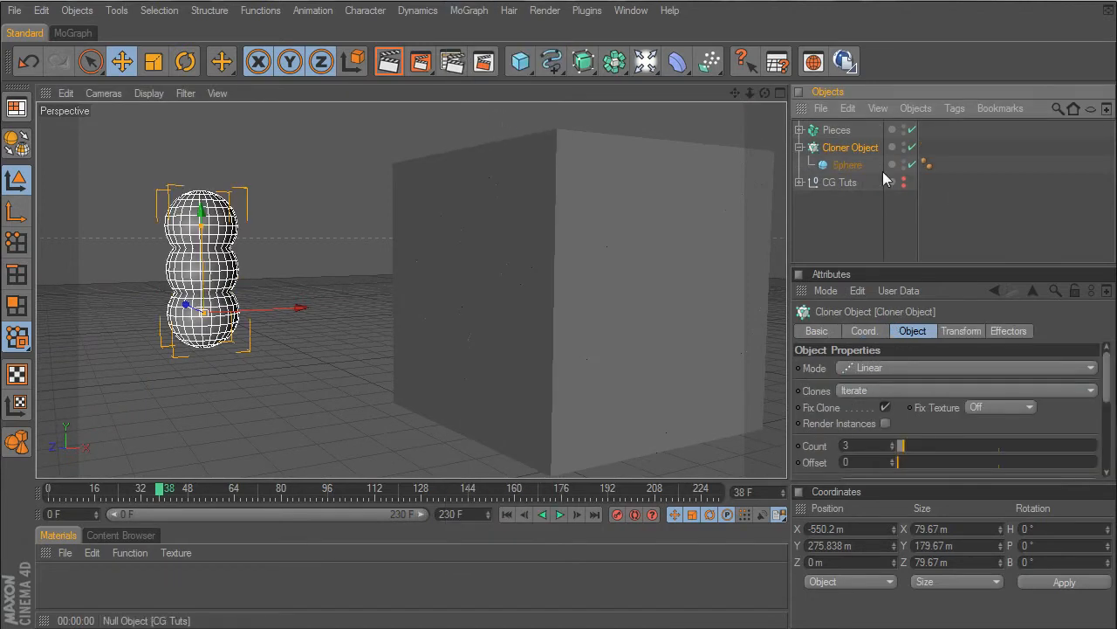
pyautogui.click(868, 446)
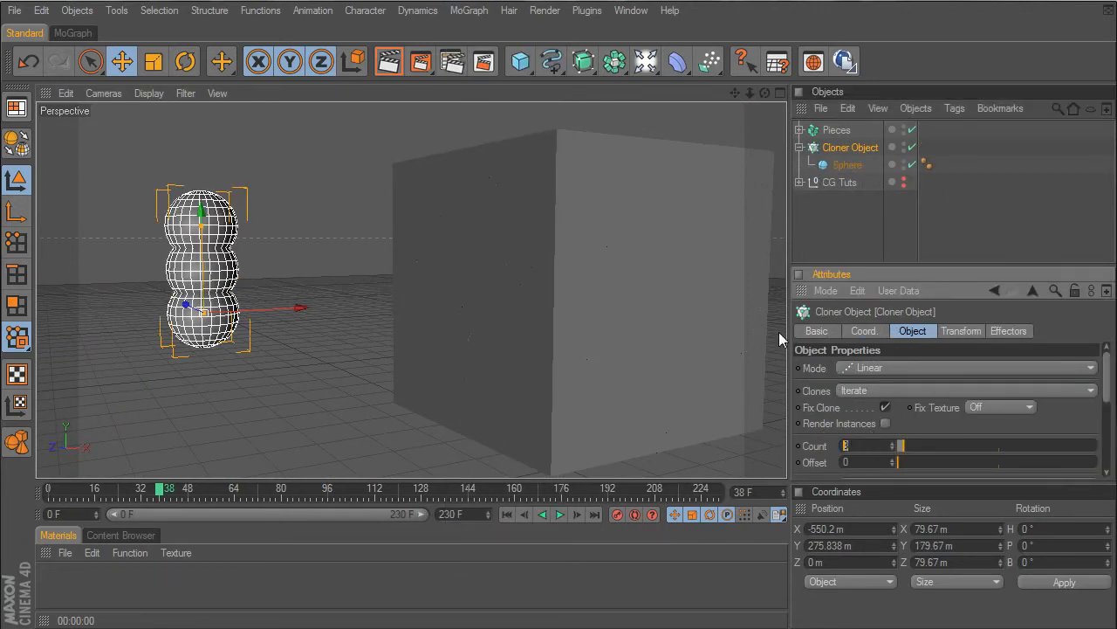
pyautogui.write('1')
pyautogui.press('Return')
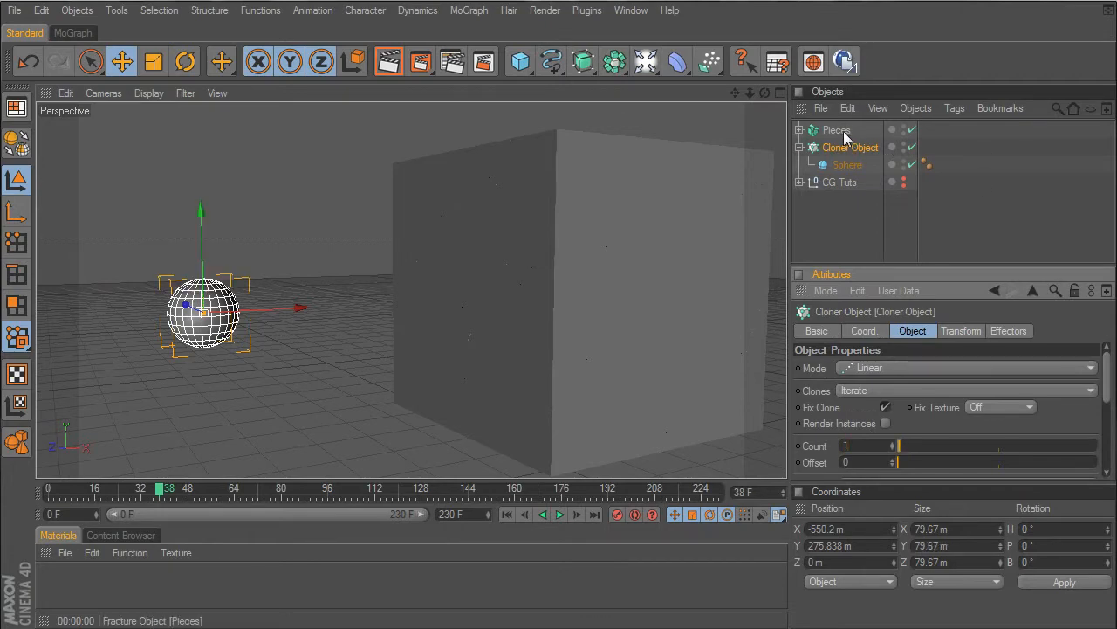
# - Add a camera at a low-angle view looking up at the sphere and the cube
pyautogui.moveTo(765, 93); pyautogui.dragTo(740, 112)
pyautogui.click(863, 210)
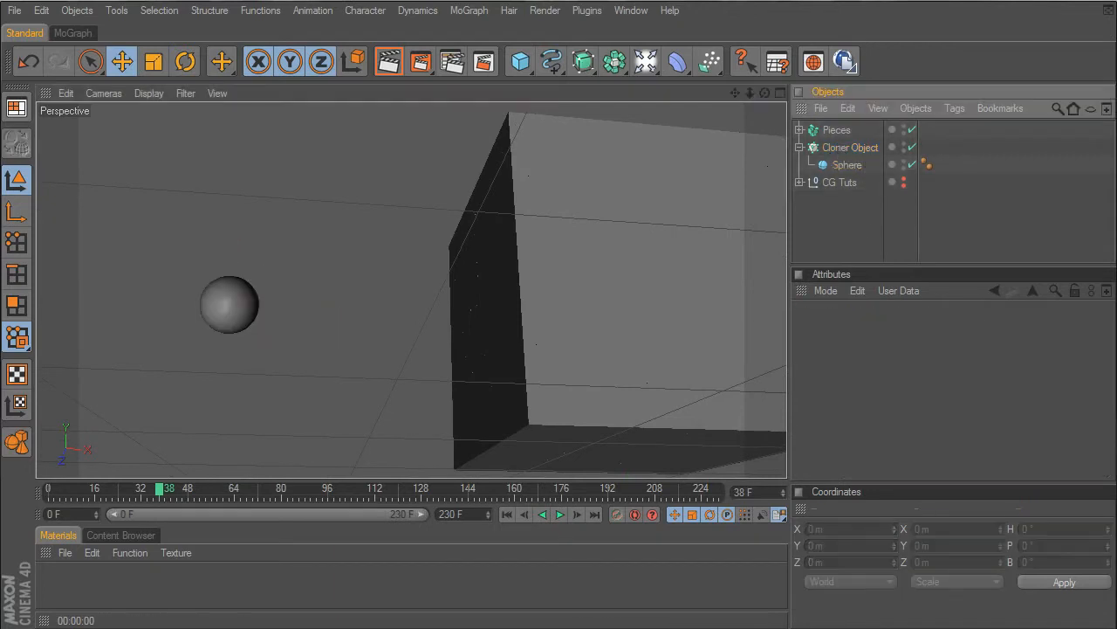
pyautogui.click(42, 12)
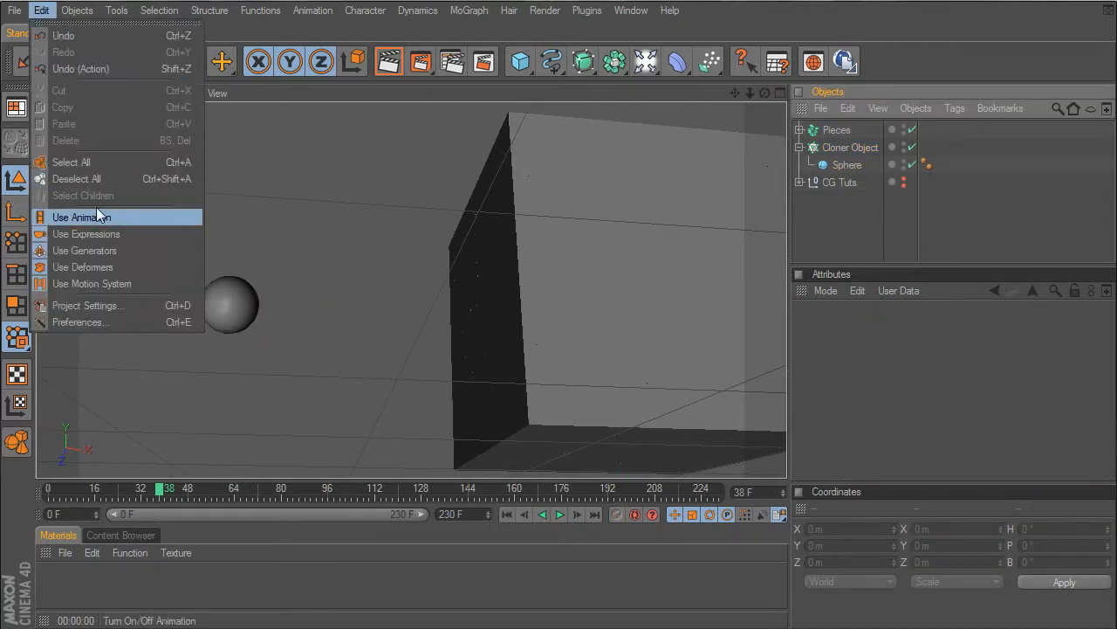
pyautogui.moveTo(77, 10)
pyautogui.moveTo(114, 185)
pyautogui.click(183, 190)
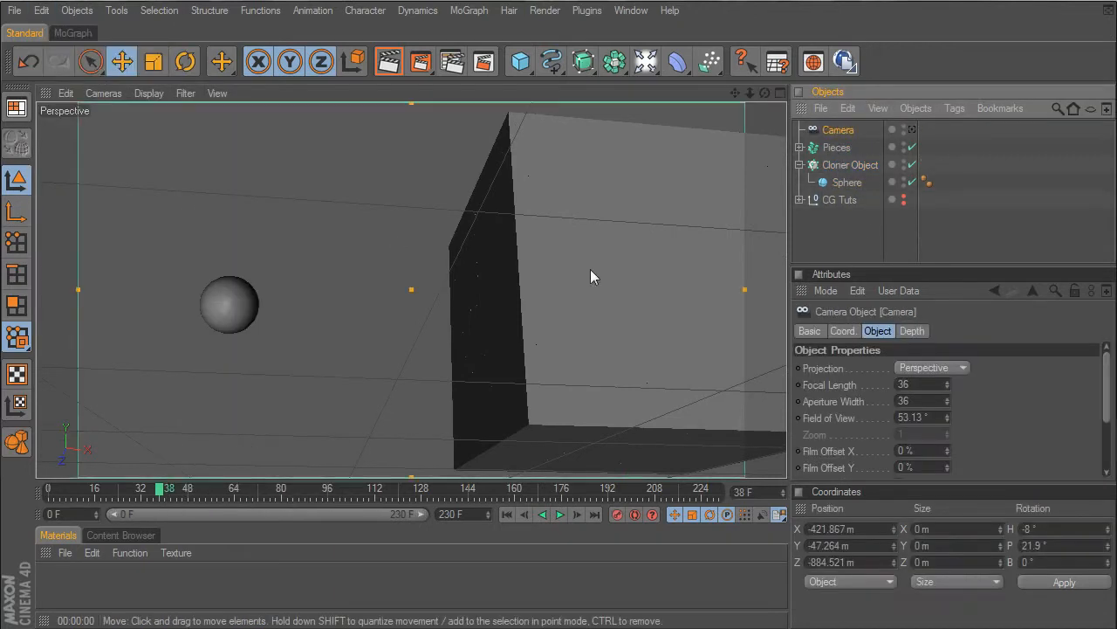
pyautogui.click(912, 131)
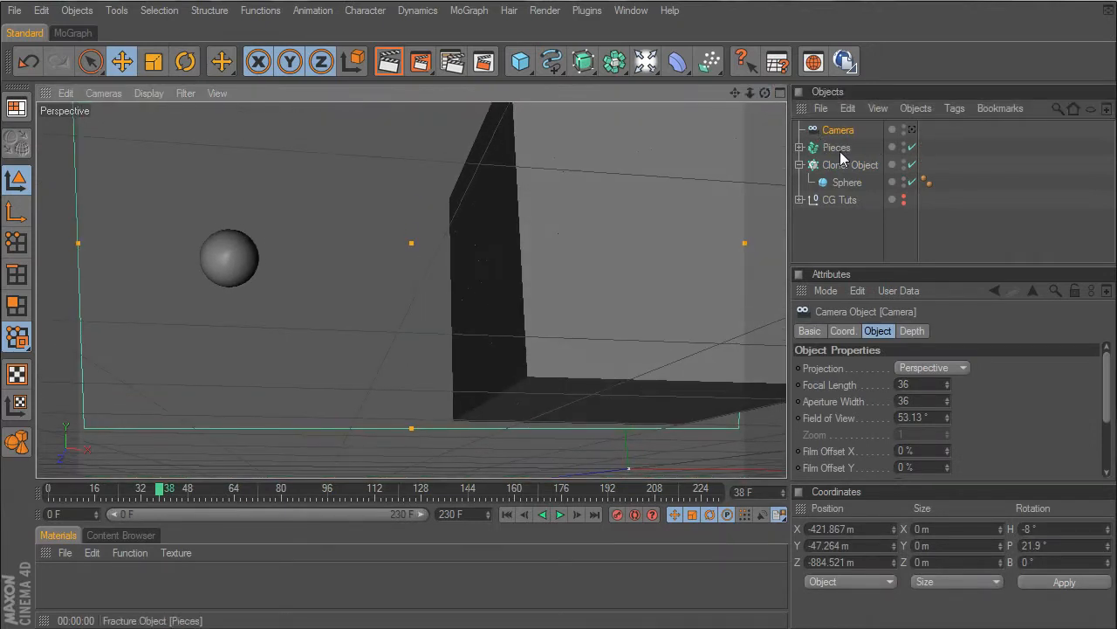
# - Add a MoGraph Rigid Body tag to the Pieces fracture object
pyautogui.click(836, 148)
pyautogui.moveTo(760, 97); pyautogui.dragTo(674, 152)
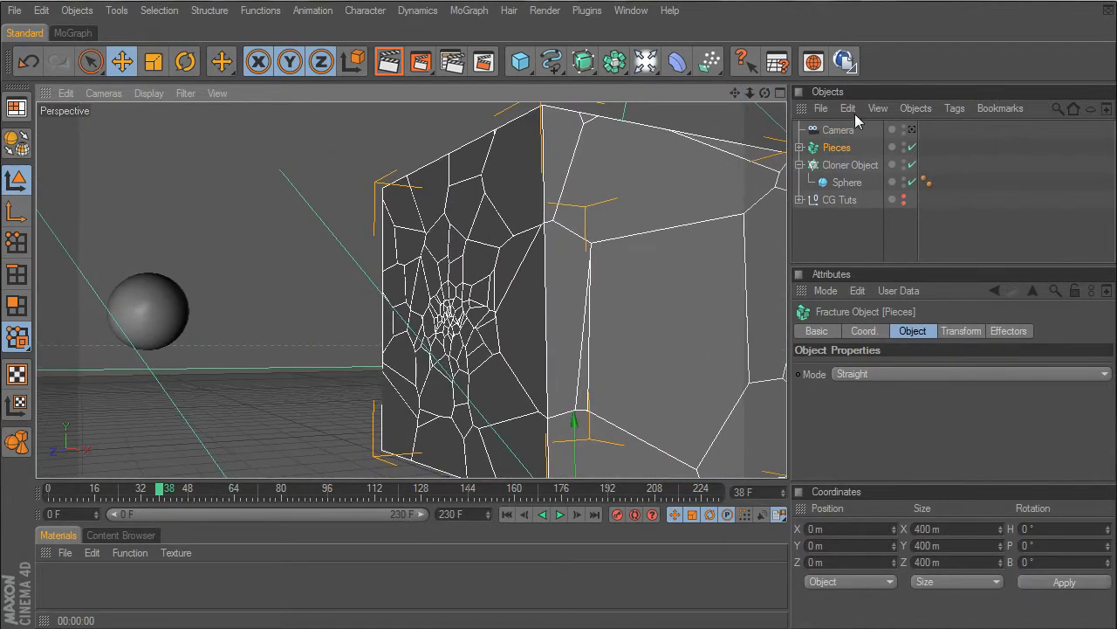
pyautogui.scroll(-4, 748, 185)
pyautogui.rightClick(840, 148)
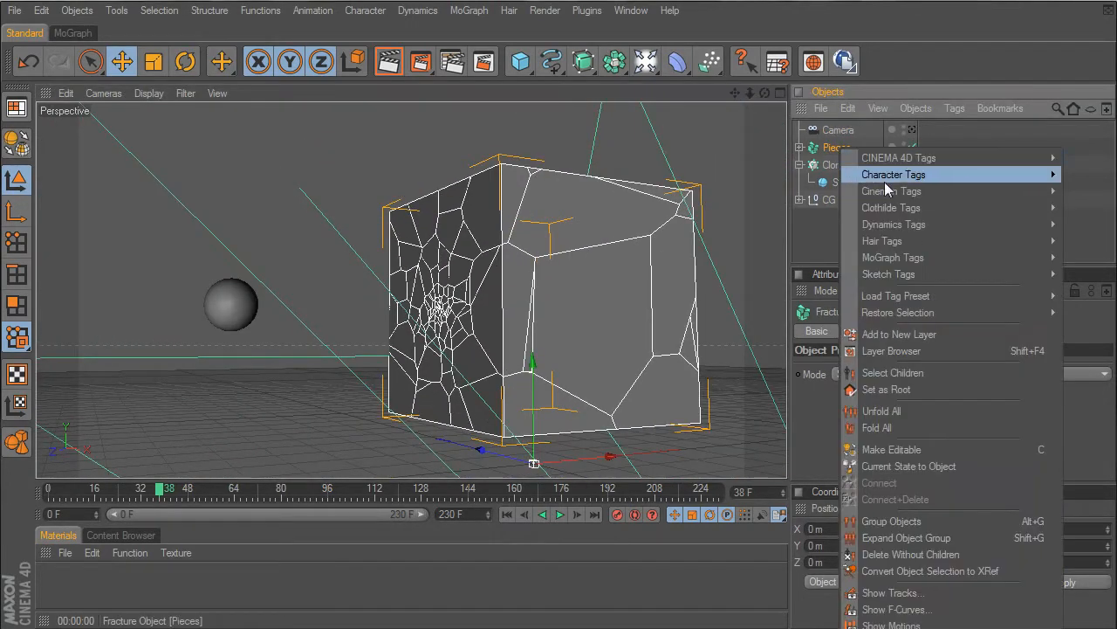
pyautogui.moveTo(905, 258)
pyautogui.click(1091, 291)
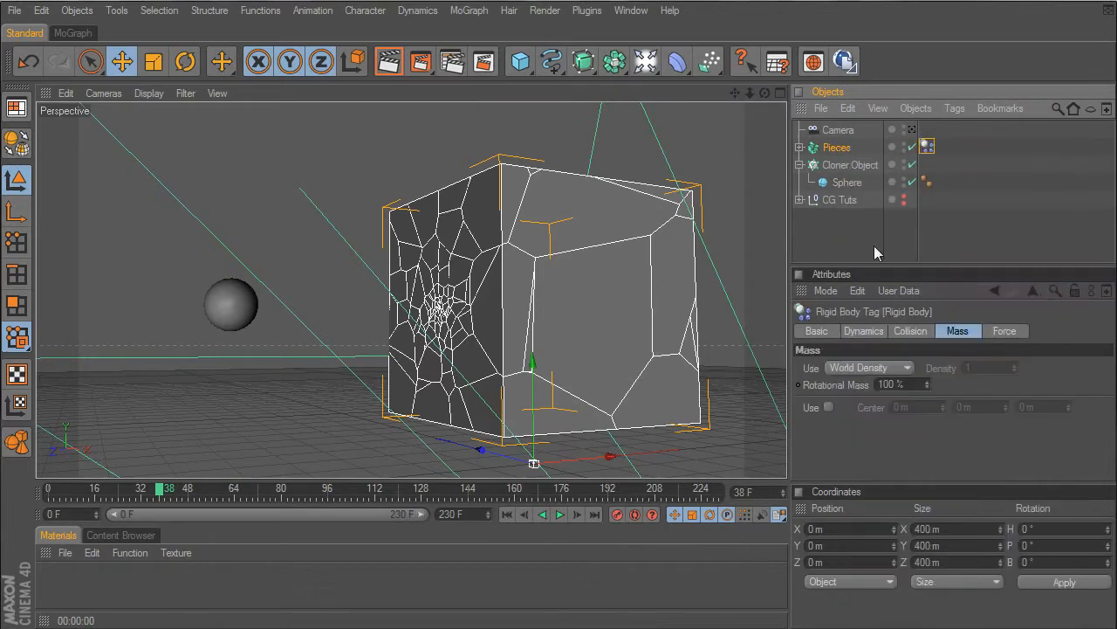
# - Add a MoGraph Rigid Body tag to the Cloner that holds the sphere
pyautogui.click(814, 168)
pyautogui.rightClick(820, 166)
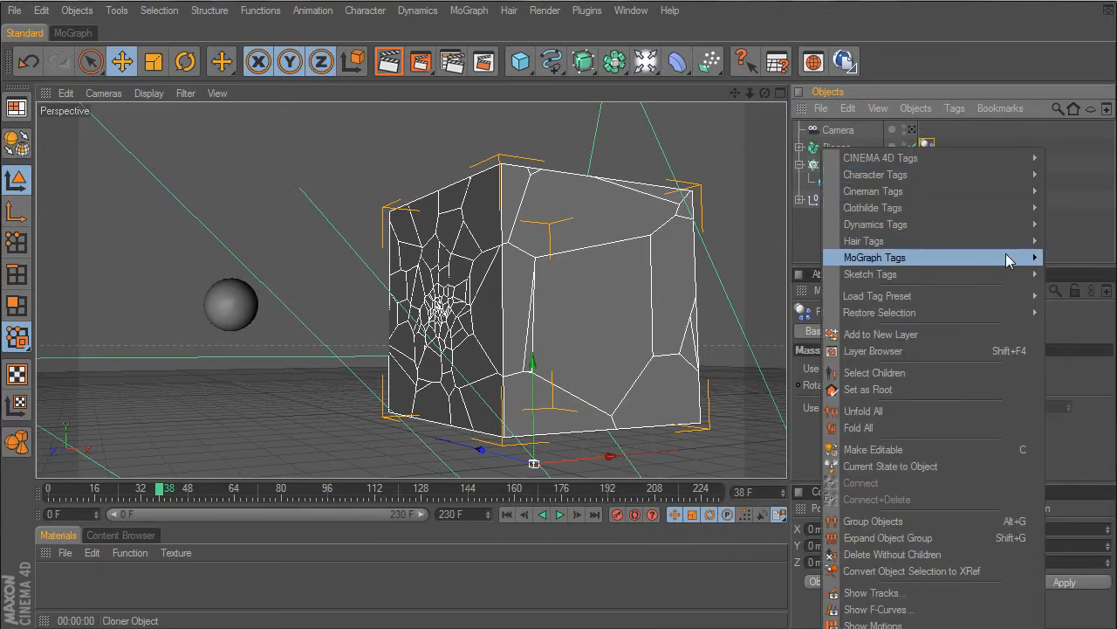
pyautogui.moveTo(1011, 257)
pyautogui.click(1081, 291)
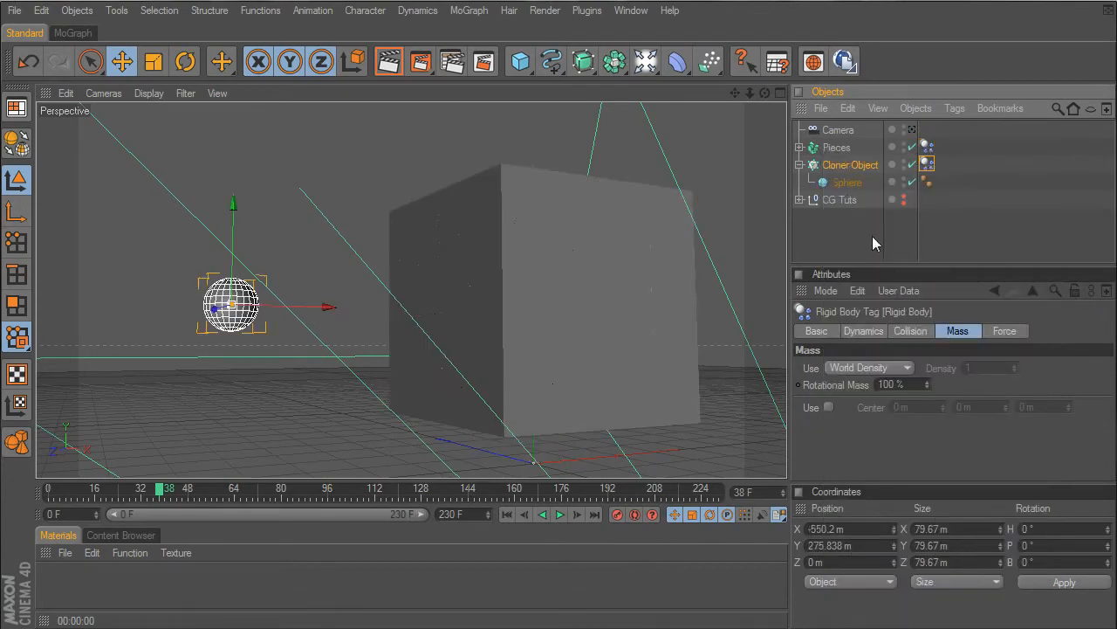
# - Set the mode of the Pieces fracture object to Explode Segments
pyautogui.click(836, 148)
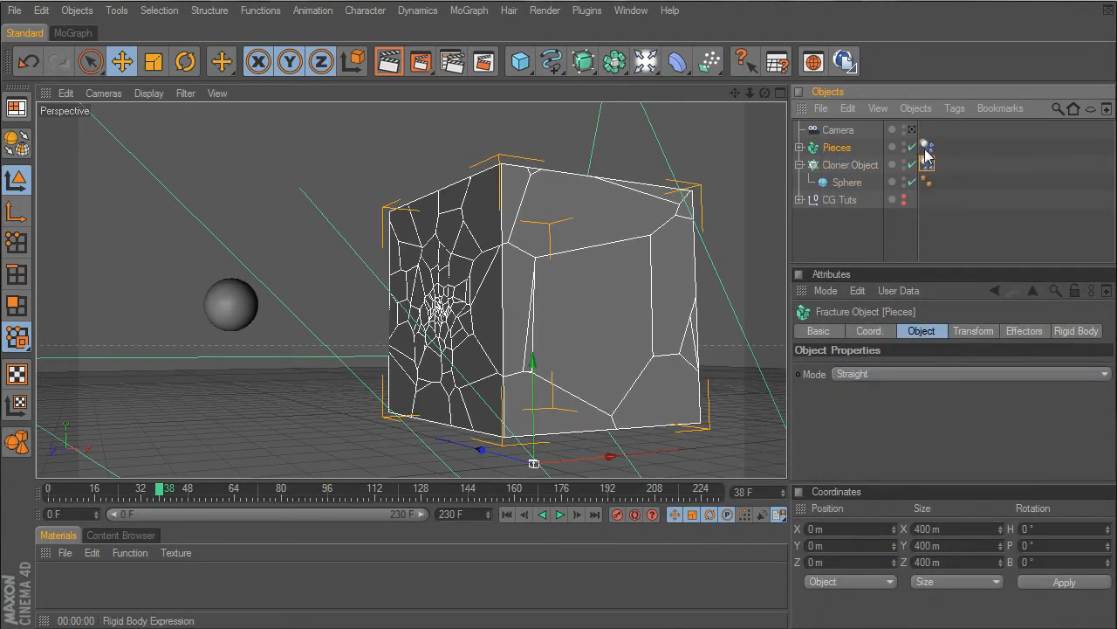
pyautogui.click(865, 371)
pyautogui.click(865, 408)
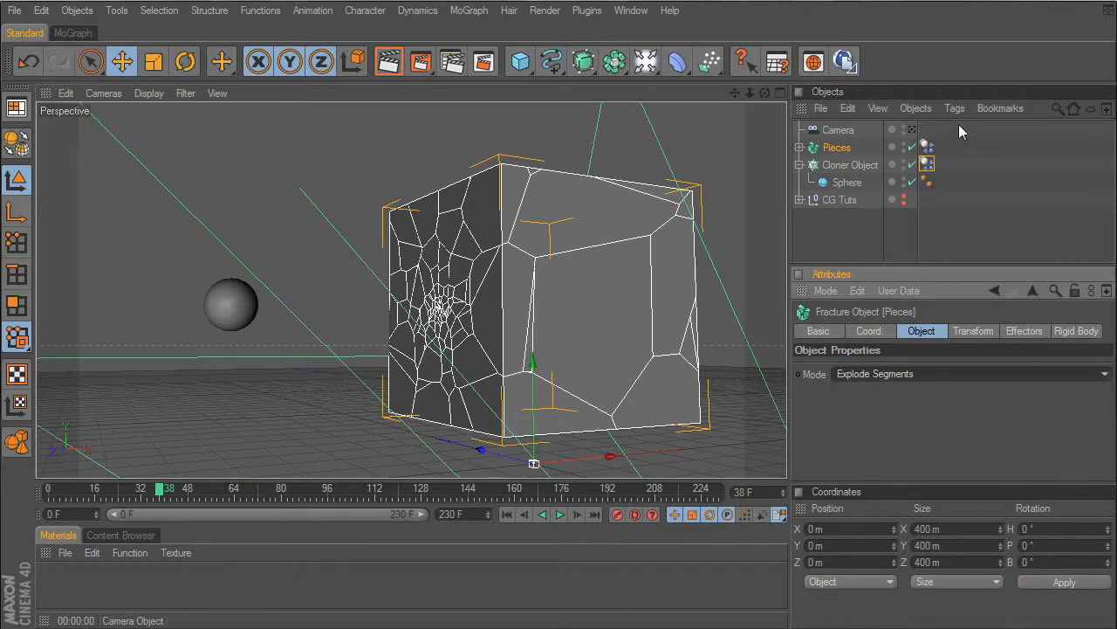
# - Set the dynamics trigger of the Pieces' Rigid Body tag to On Collision
pyautogui.click(927, 146)
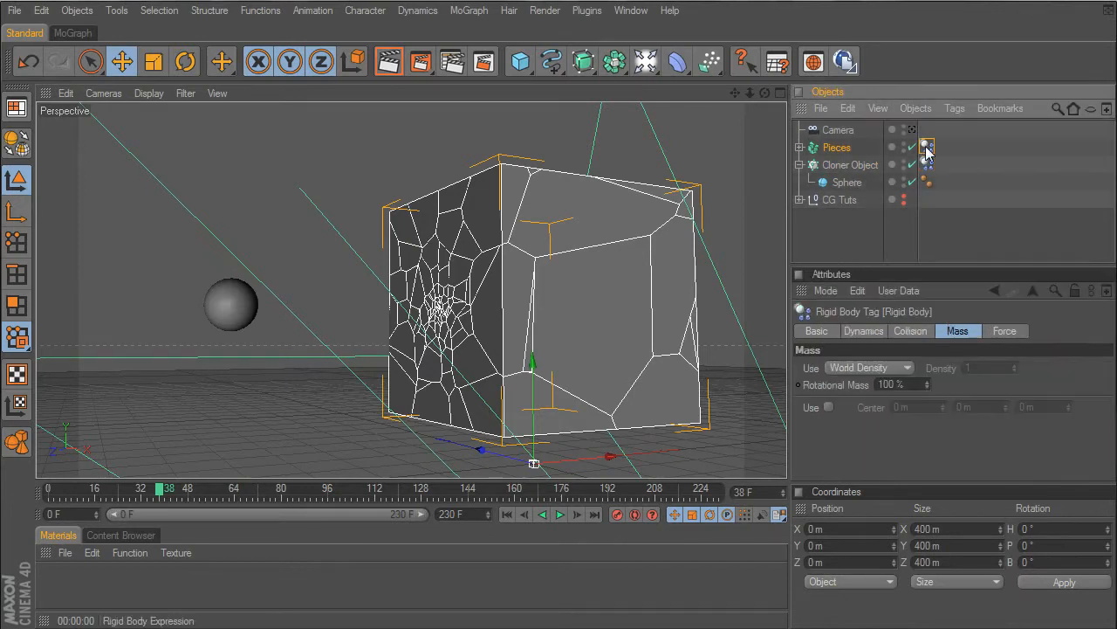
pyautogui.click(867, 333)
pyautogui.click(916, 406)
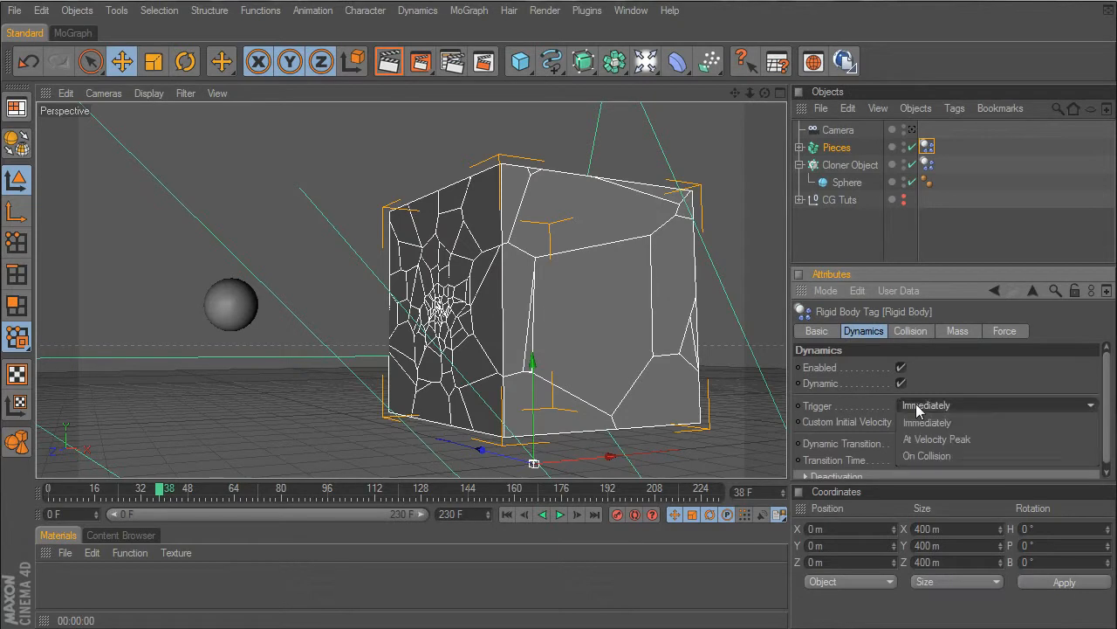
pyautogui.click(922, 453)
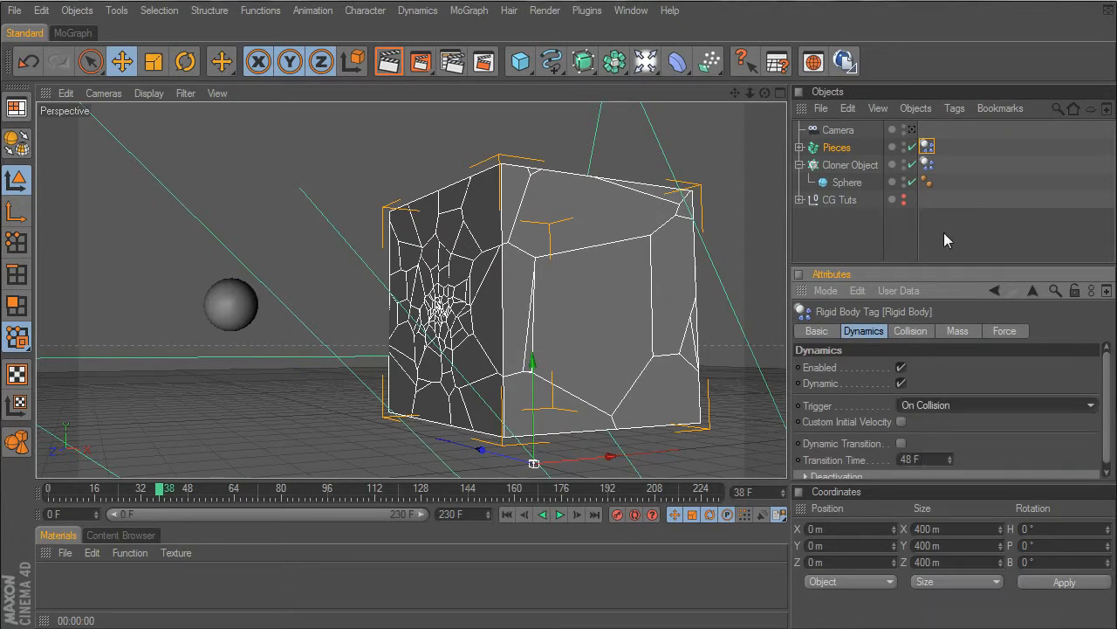
# - Set the Cloner's Rigid Body tag to trigger Immediately with a custom initial linear velocity of 500 m along X
pyautogui.click(860, 166)
pyautogui.click(927, 164)
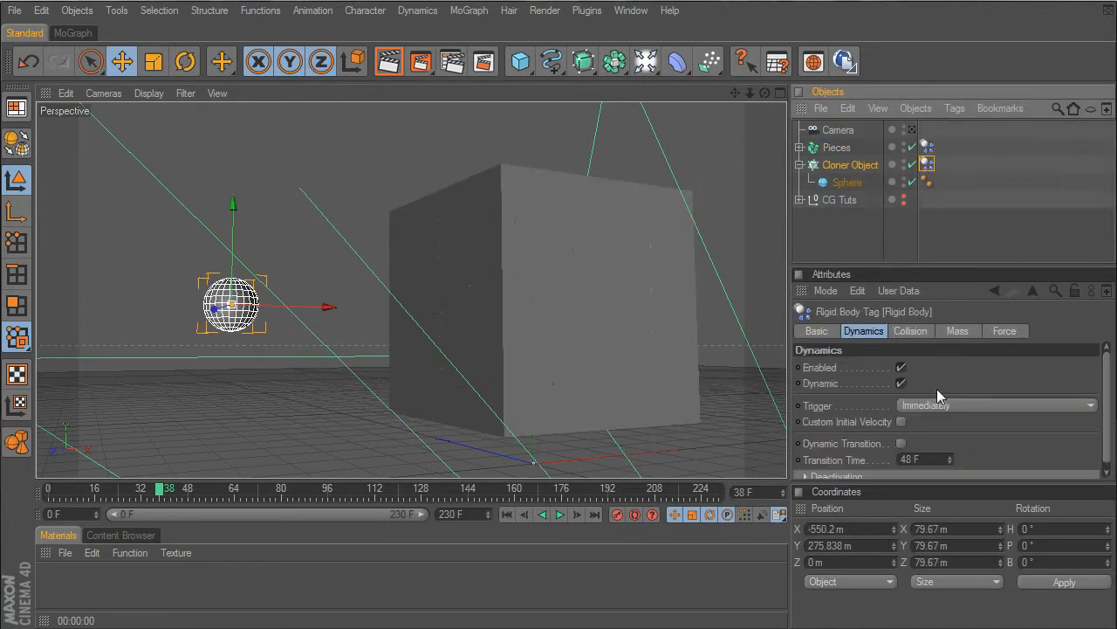
pyautogui.click(910, 405)
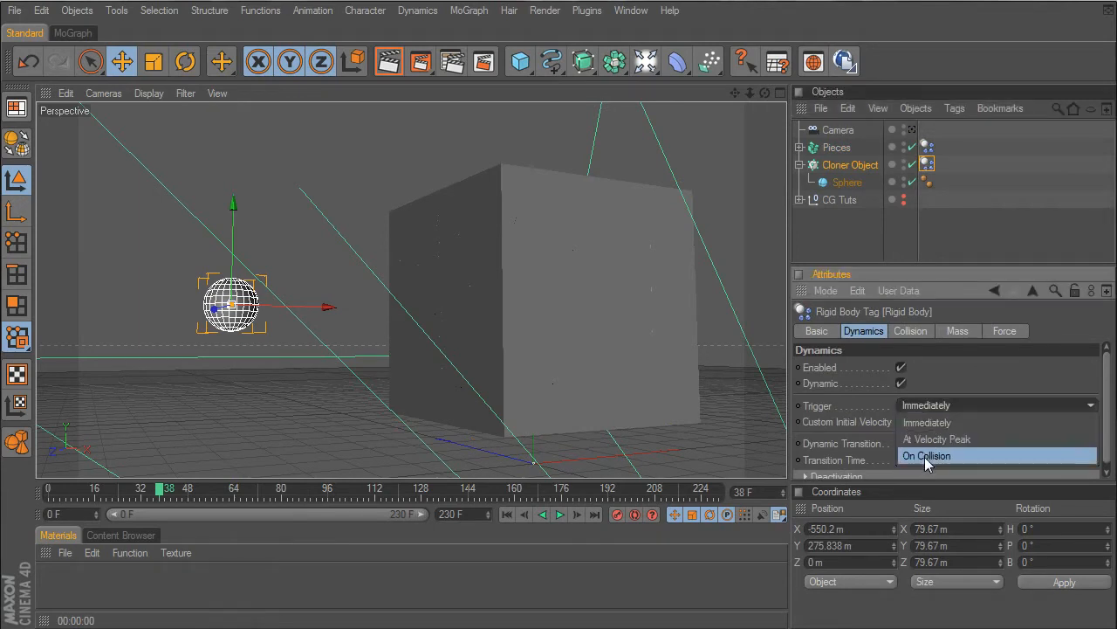
pyautogui.click(920, 423)
pyautogui.click(902, 422)
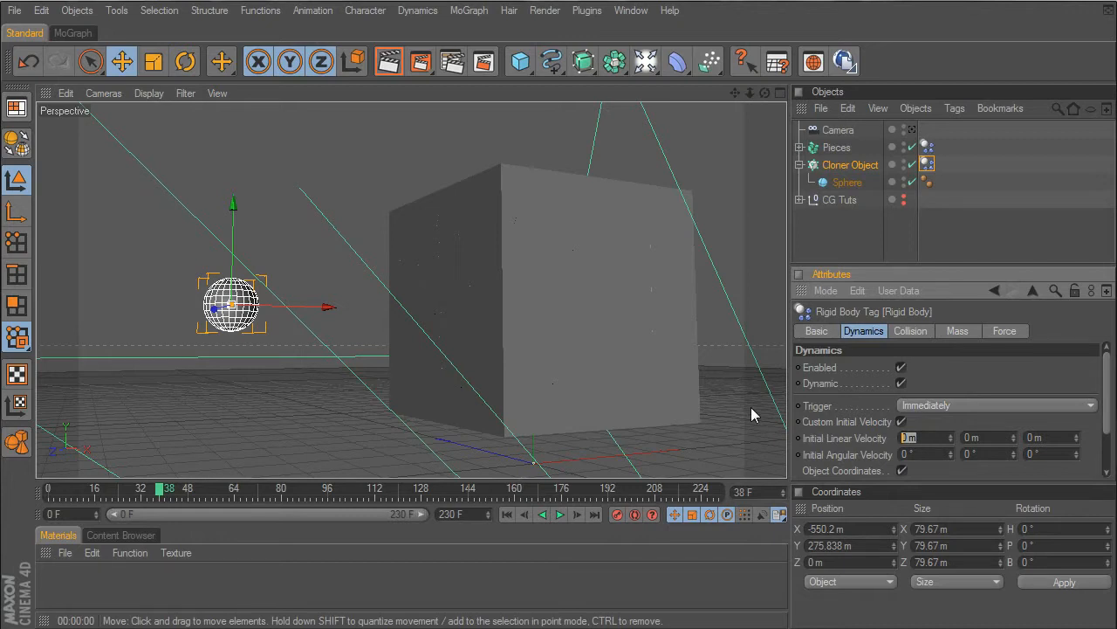
pyautogui.write('5000')
pyautogui.press('Return')
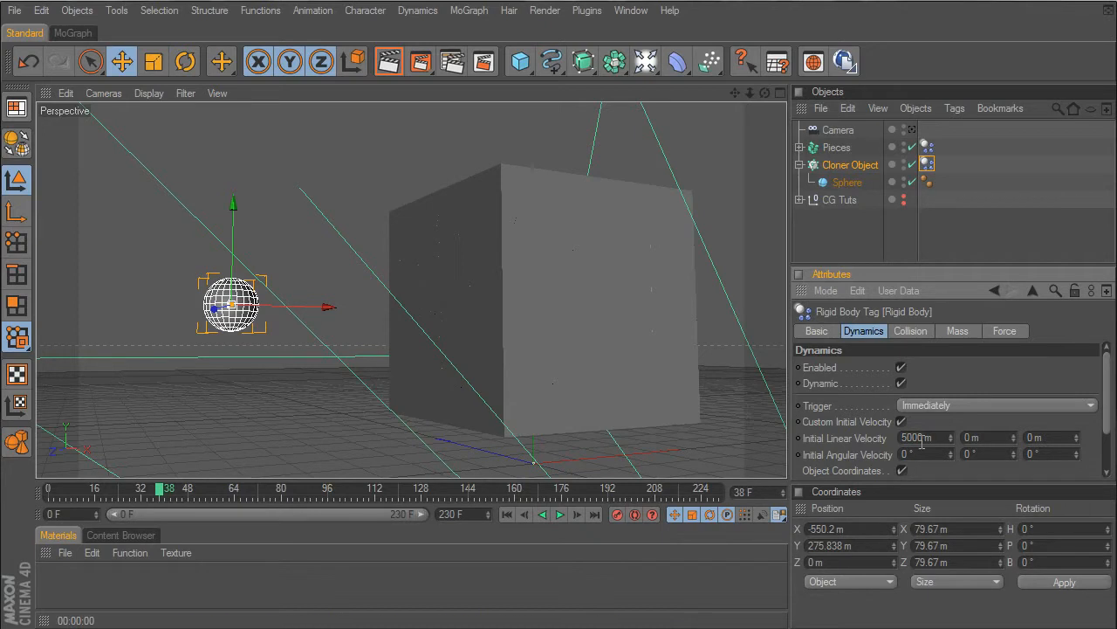
pyautogui.press('BackSpace')
# - Set the project's MoDynamics gravity to 0, play the simulation and return to frame 0
pyautogui.moveTo(765, 93); pyautogui.dragTo(761, 128)
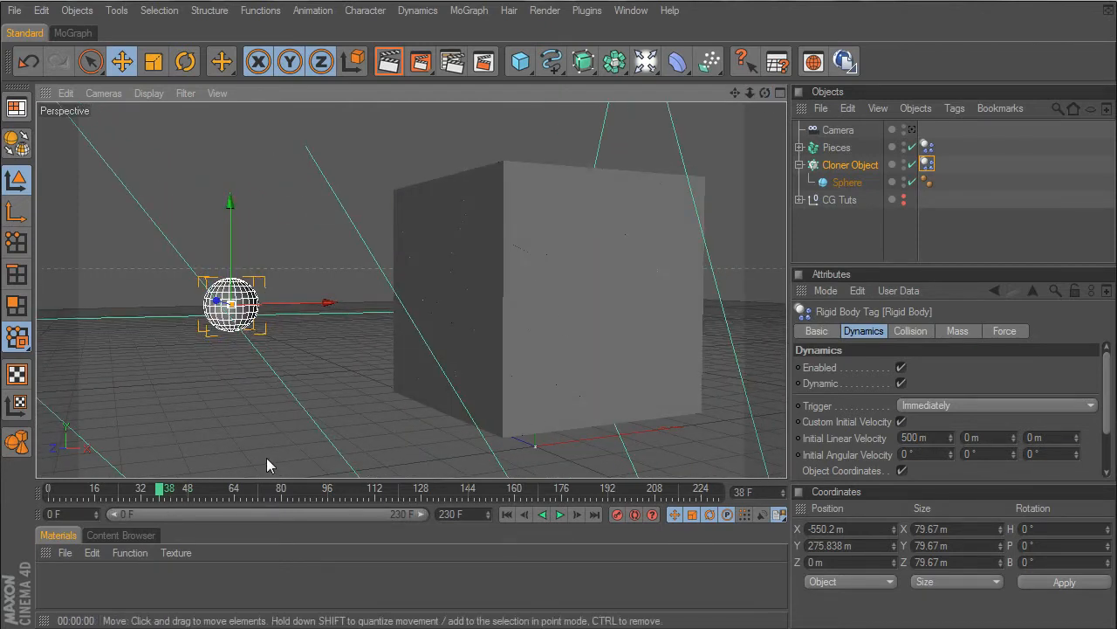
pyautogui.hotkey('ctrl', 'd')
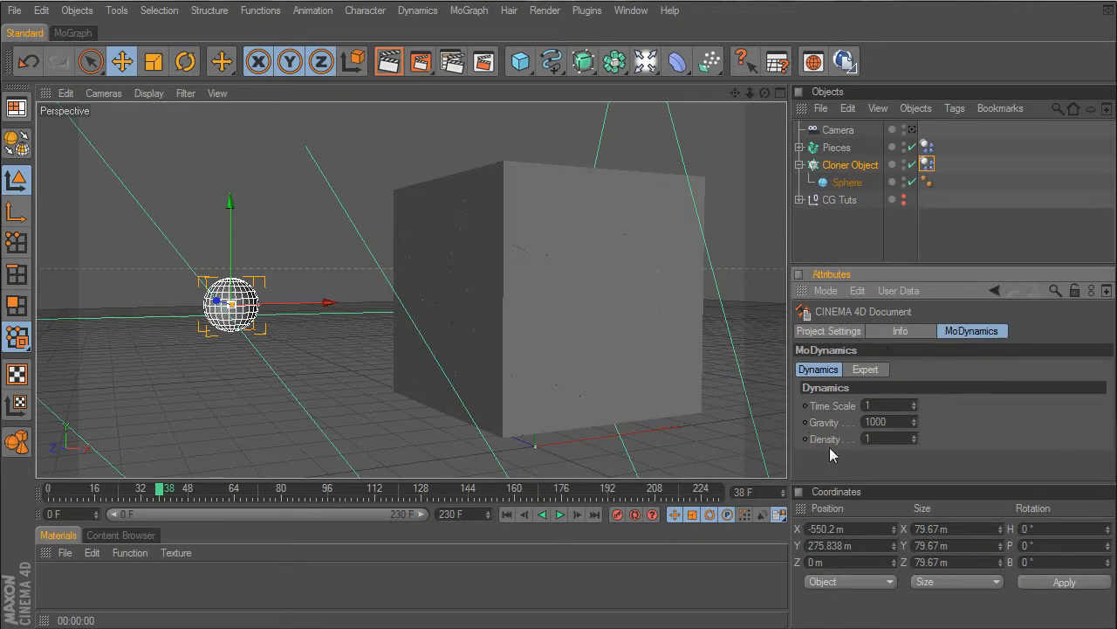
pyautogui.click(895, 421)
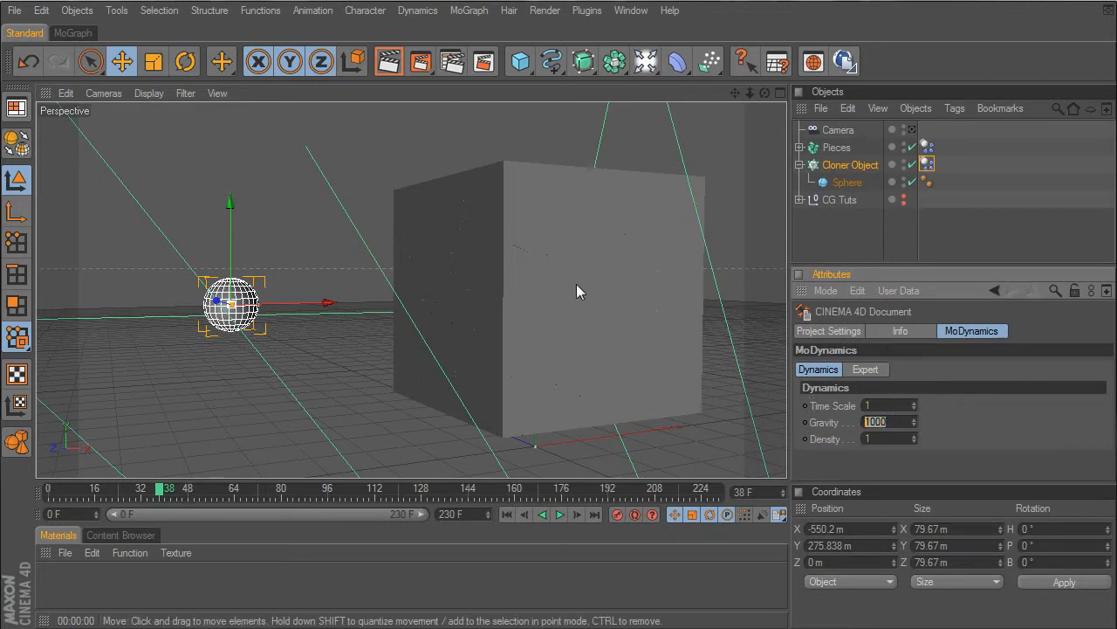
pyautogui.click(560, 514)
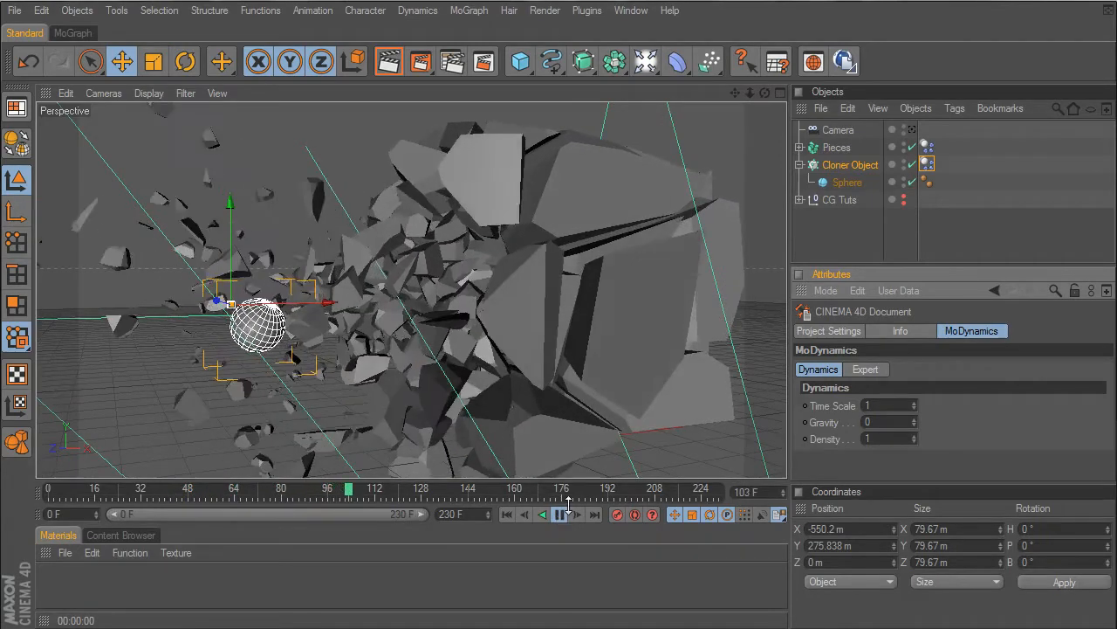
pyautogui.click(540, 515)
pyautogui.click(507, 514)
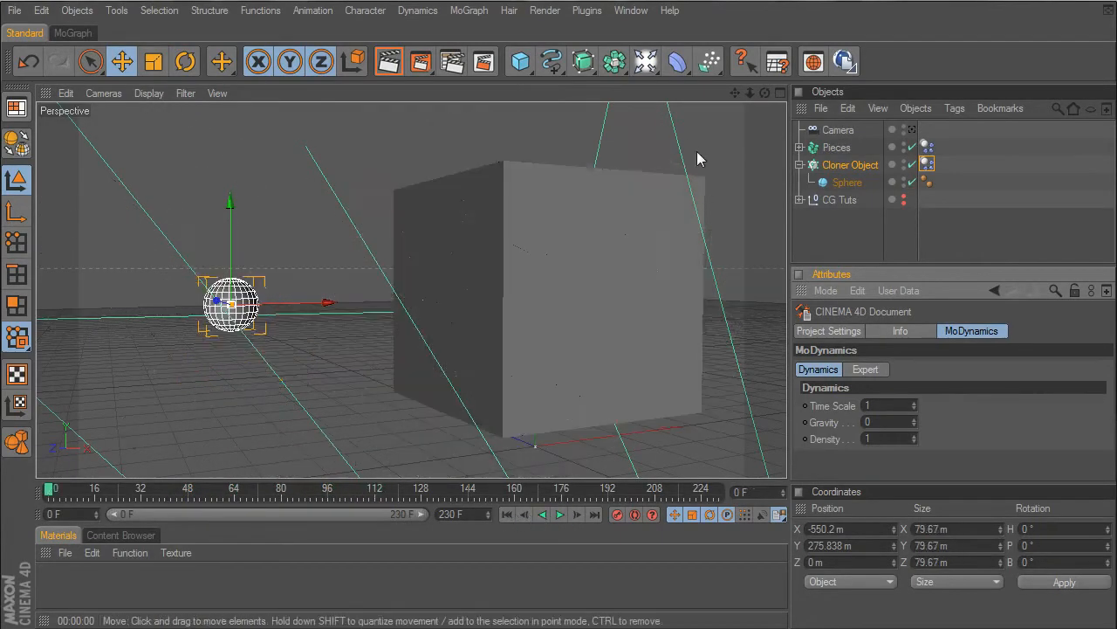
# - Give the Cloner's Rigid Body tag a Custom Mass of 100, play the simulation and return to frame 0
pyautogui.click(928, 165)
pyautogui.click(957, 332)
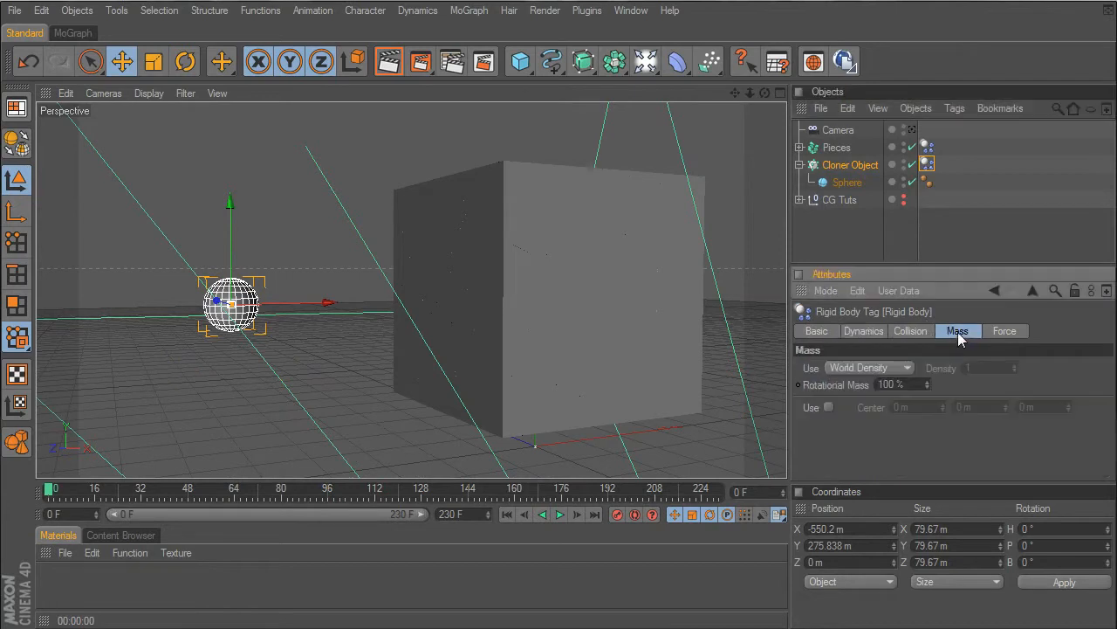
pyautogui.click(883, 368)
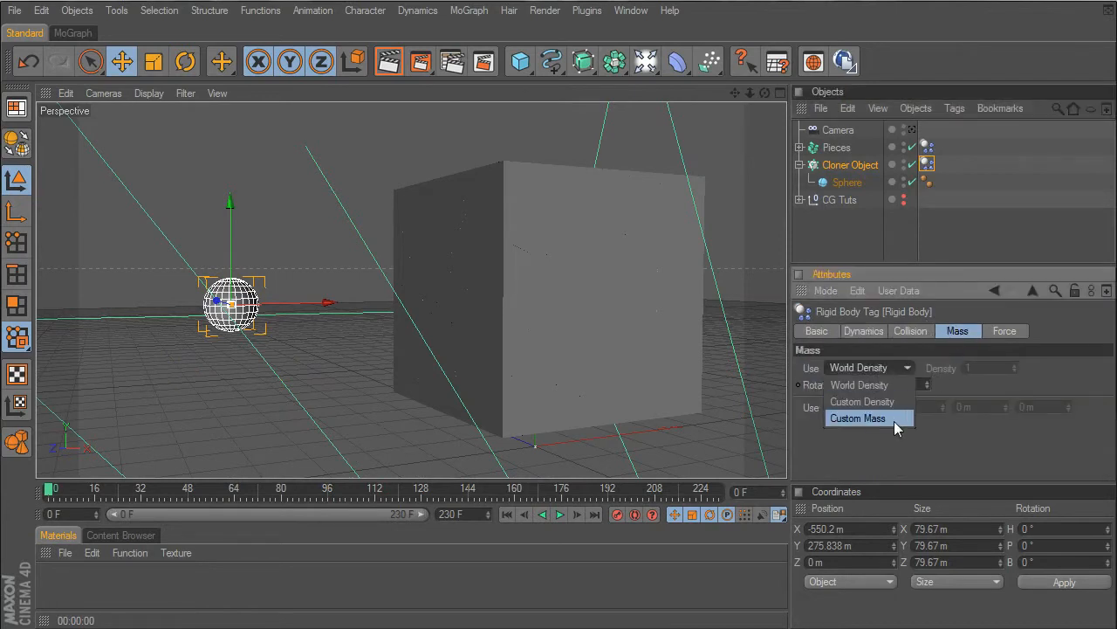
pyautogui.click(894, 421)
pyautogui.click(962, 367)
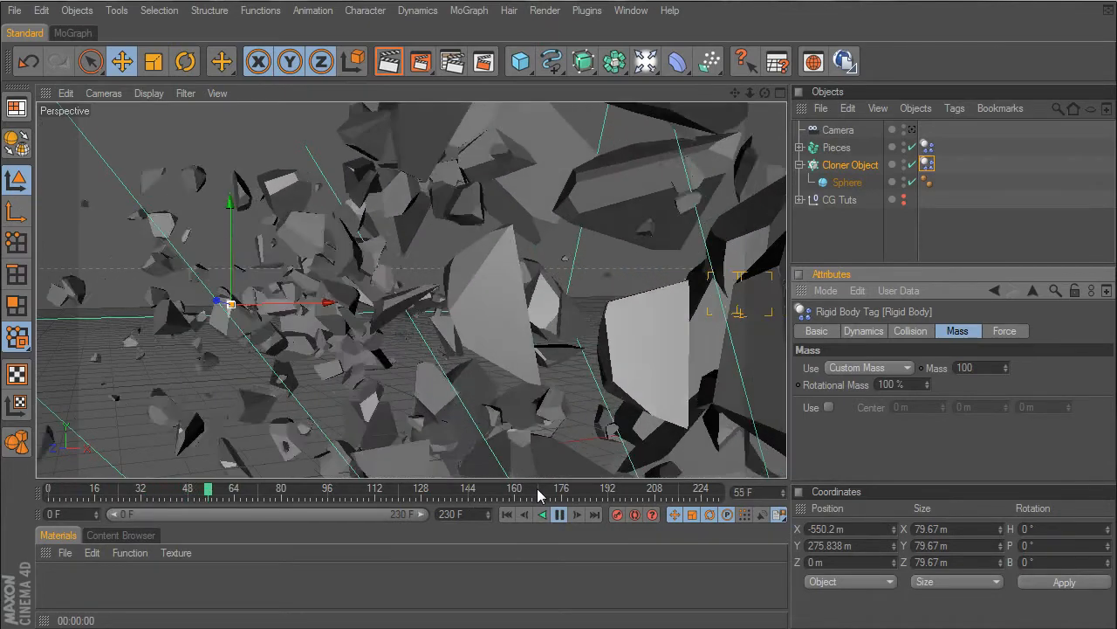
pyautogui.click(560, 514)
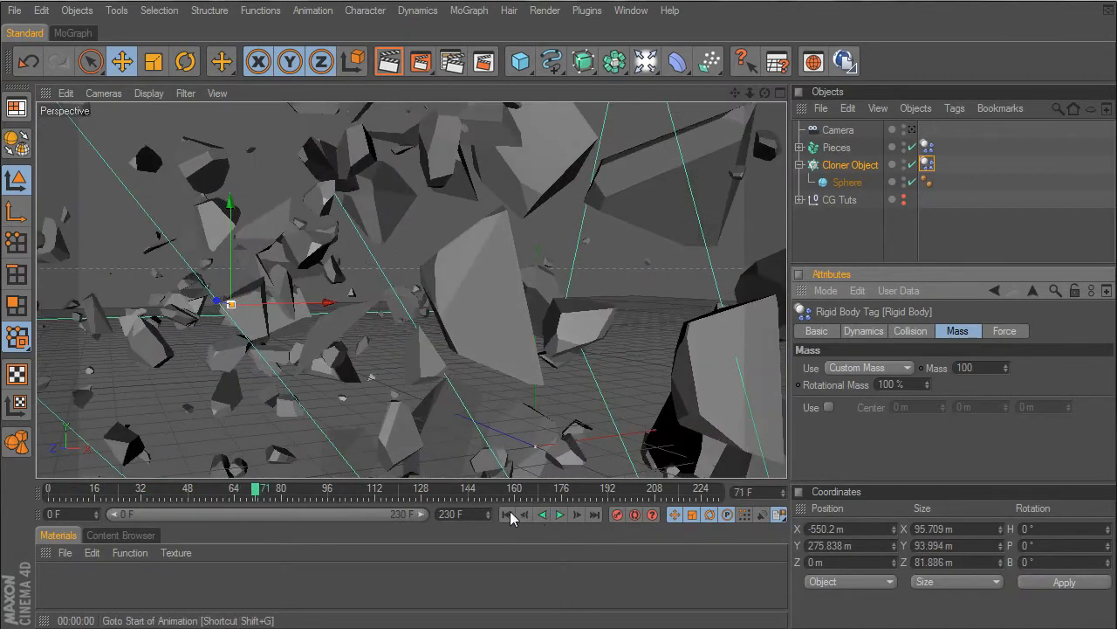
pyautogui.click(506, 514)
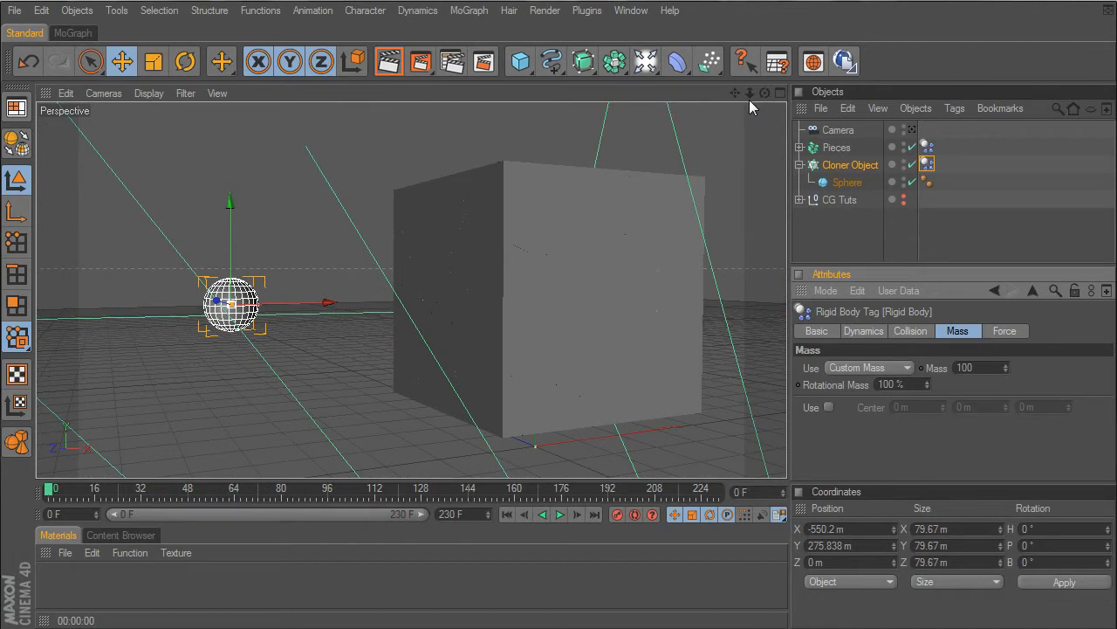
# - Take the Tuts+ Font and CG Font splines out of the CG Tuts null and delete the null
pyautogui.click(800, 200)
pyautogui.click(834, 200)
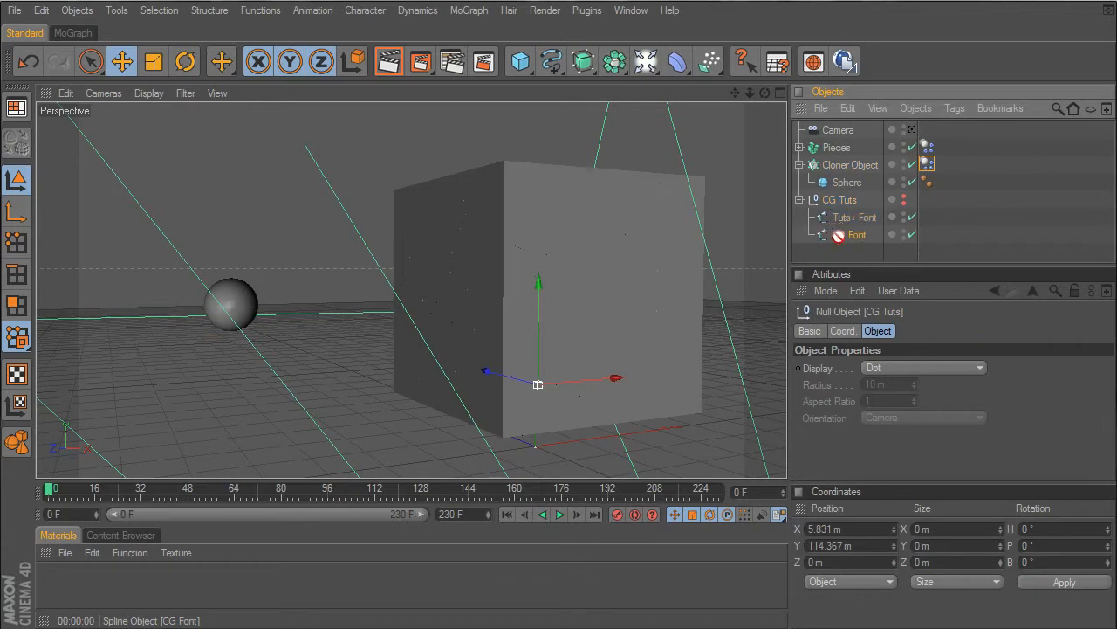
pyautogui.moveTo(848, 219); pyautogui.dragTo(842, 258)
pyautogui.click(835, 203)
pyautogui.press('Delete')
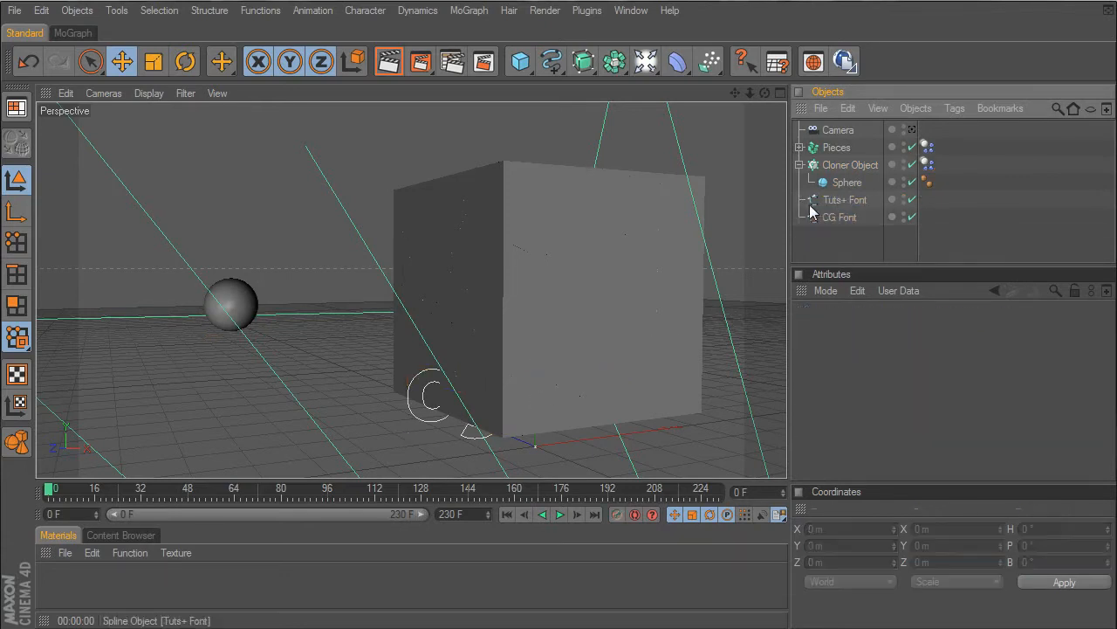
# - Nest both font splines in a new Extrude NURBS and move them past the cube to about X 628 m
pyautogui.moveTo(765, 91); pyautogui.dragTo(641, 54)
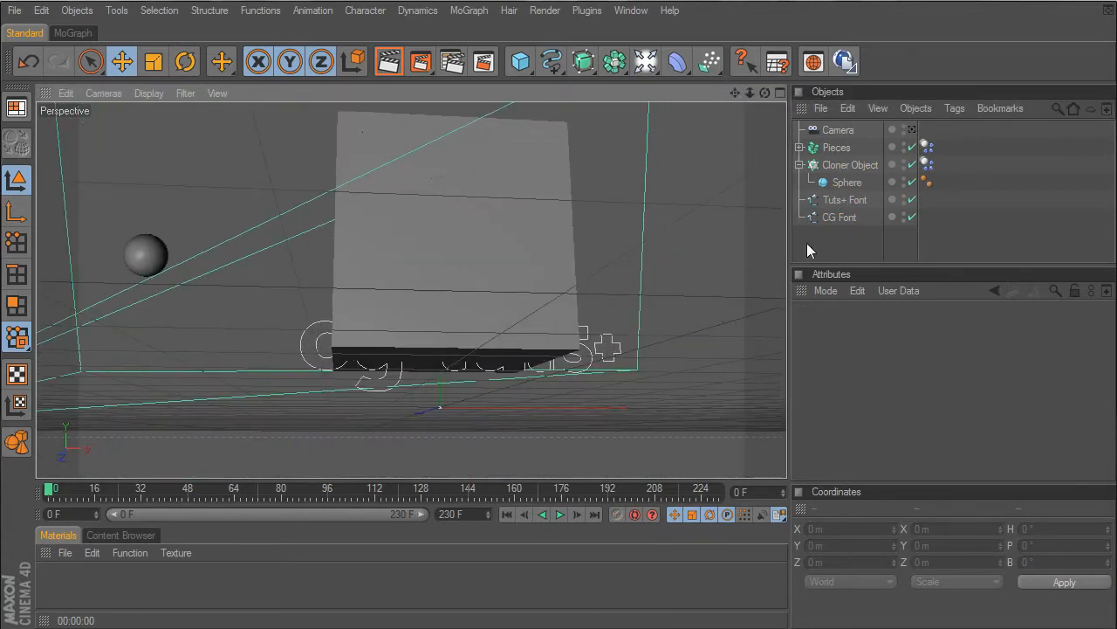
pyautogui.moveTo(839, 218); pyautogui.dragTo(838, 221)
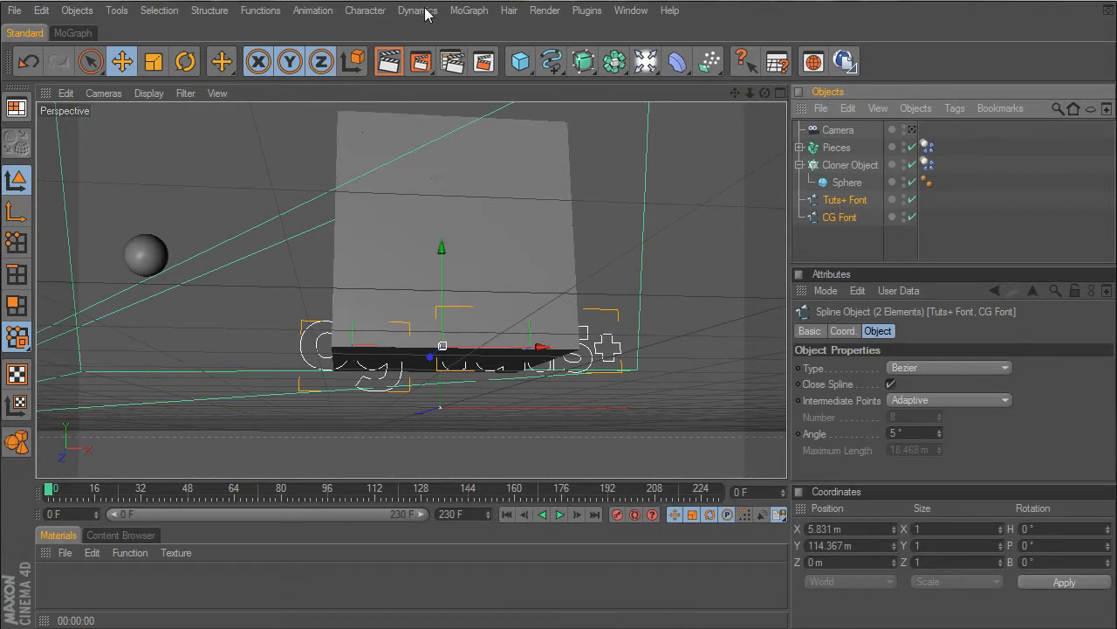
pyautogui.moveTo(583, 61); pyautogui.dragTo(757, 85)
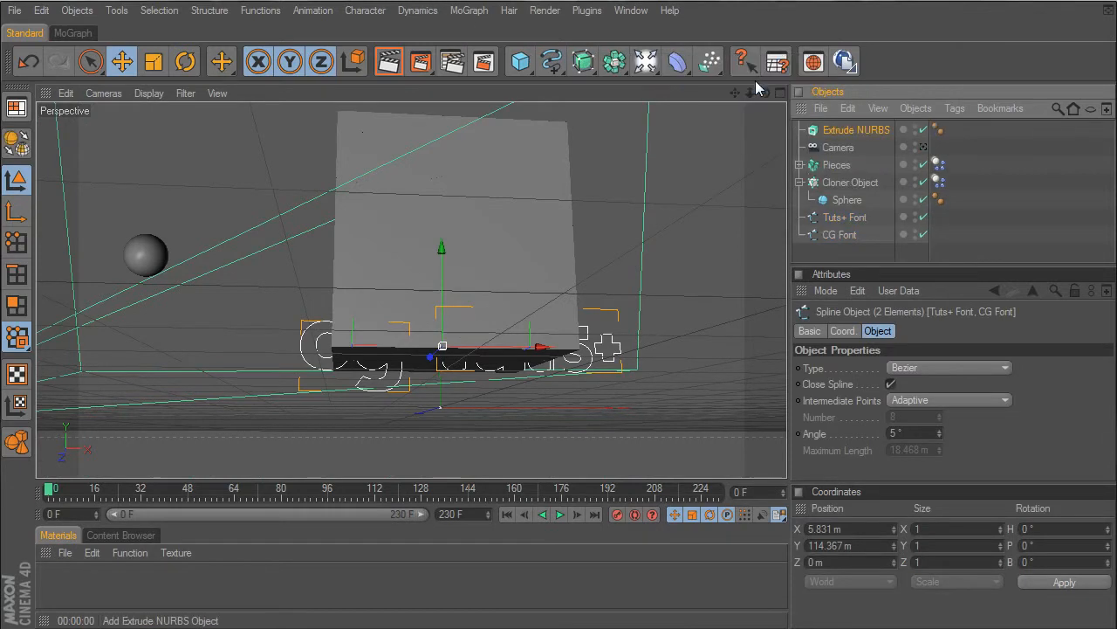
pyautogui.click(840, 236)
pyautogui.keyDown('shift'); pyautogui.click(843, 217); pyautogui.keyUp('shift')
pyautogui.moveTo(846, 132); pyautogui.dragTo(847, 131)
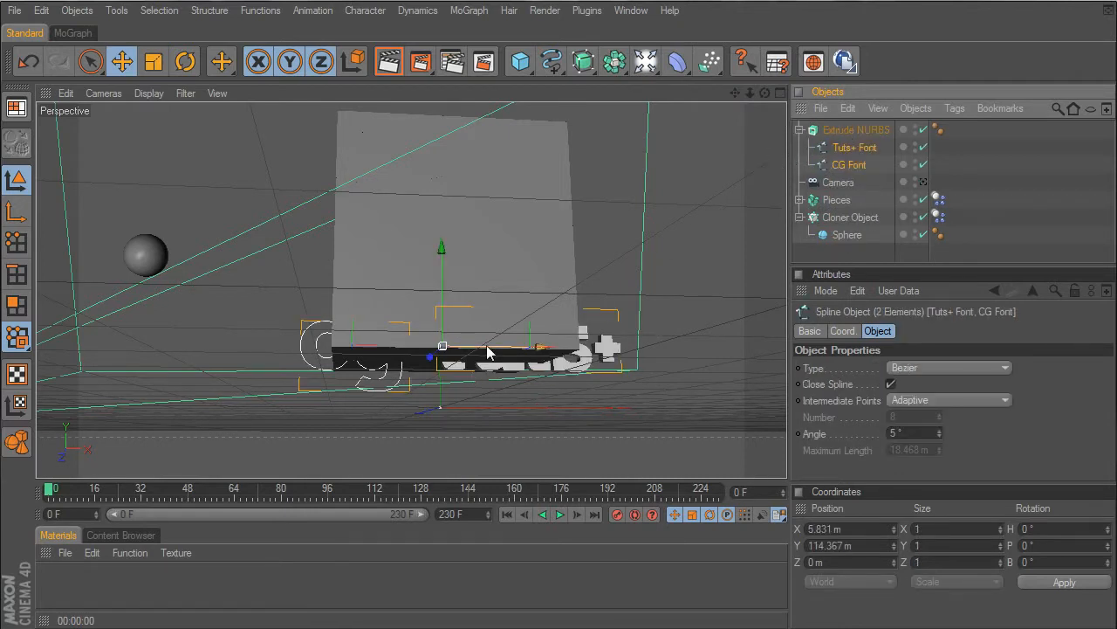
pyautogui.moveTo(487, 353); pyautogui.dragTo(744, 347)
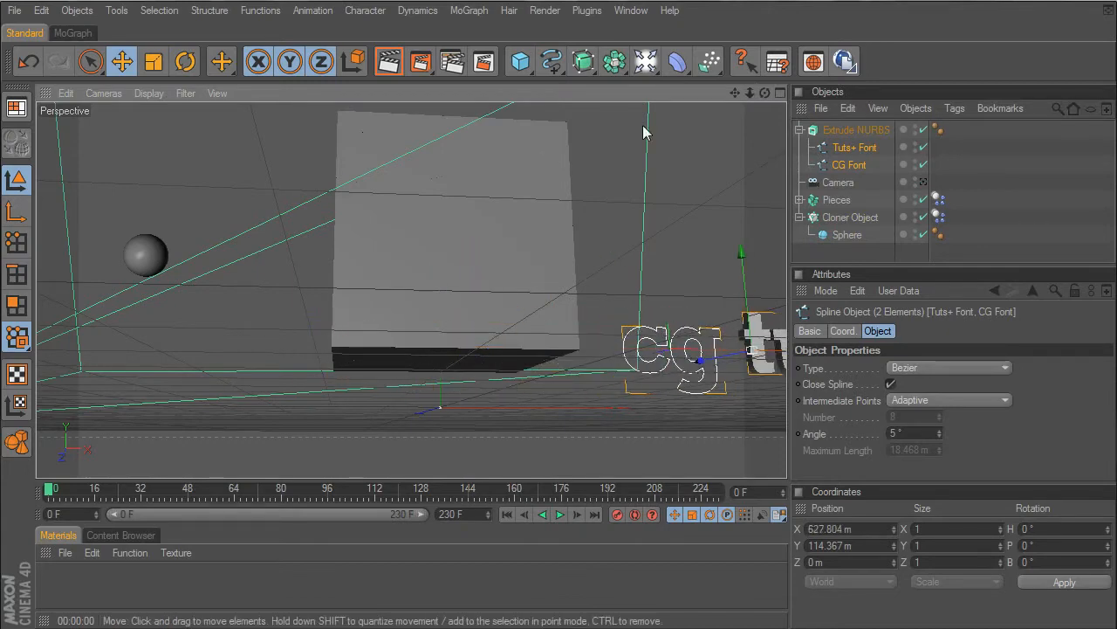
# - Enable Hierarchical on the Extrude NURBS and set its Z movement to 40 m
pyautogui.moveTo(735, 93); pyautogui.dragTo(754, 140)
pyautogui.click(848, 132)
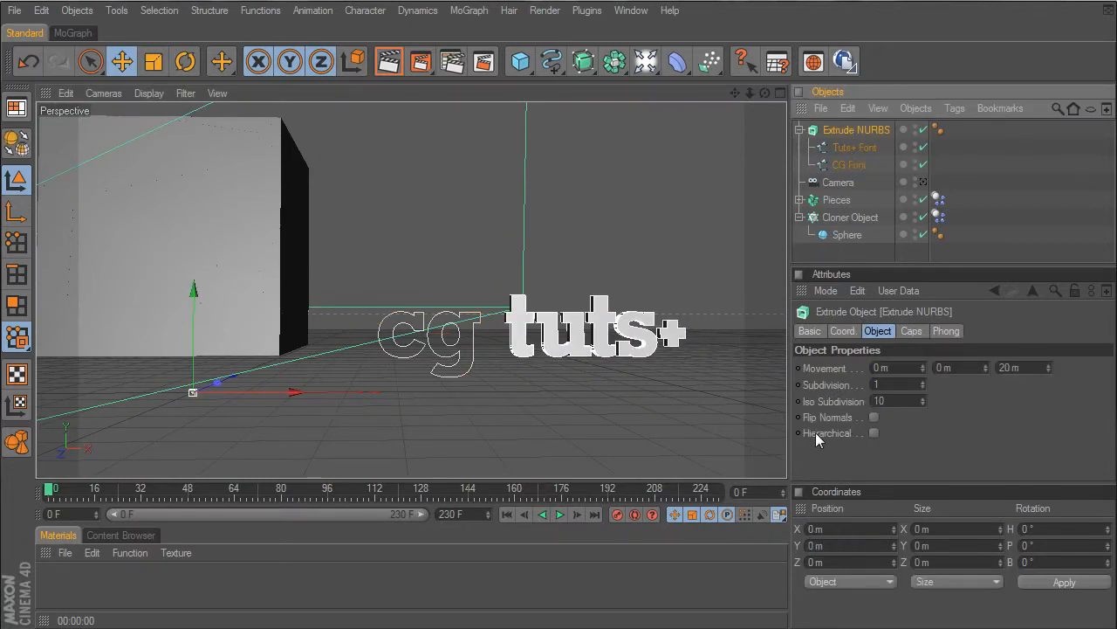
pyautogui.click(873, 433)
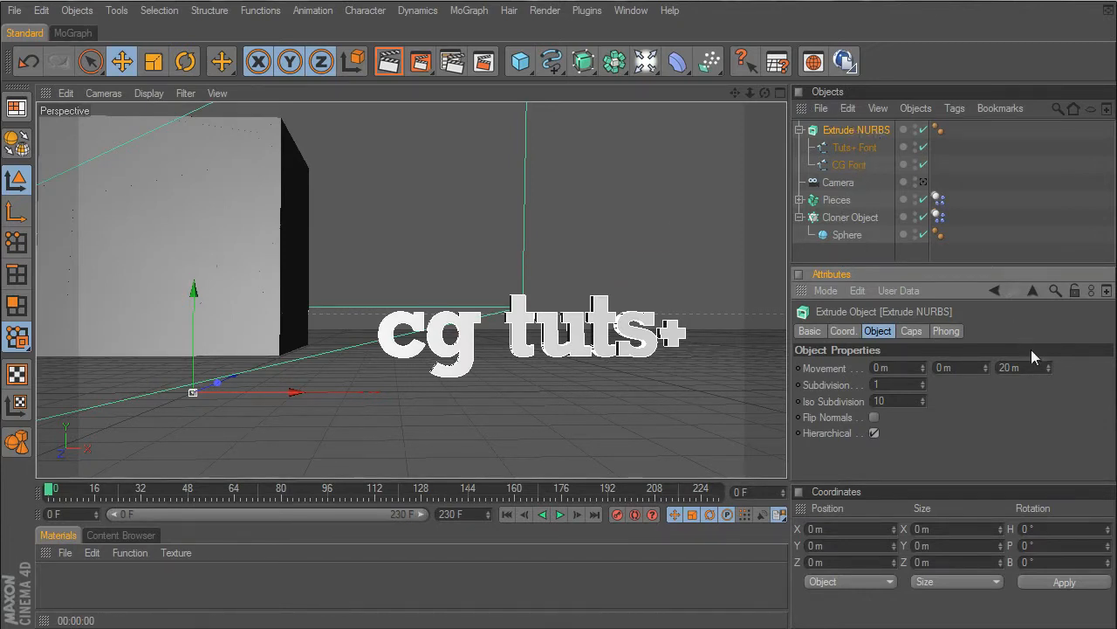
pyautogui.click(1004, 367)
pyautogui.write('40')
pyautogui.press('Return')
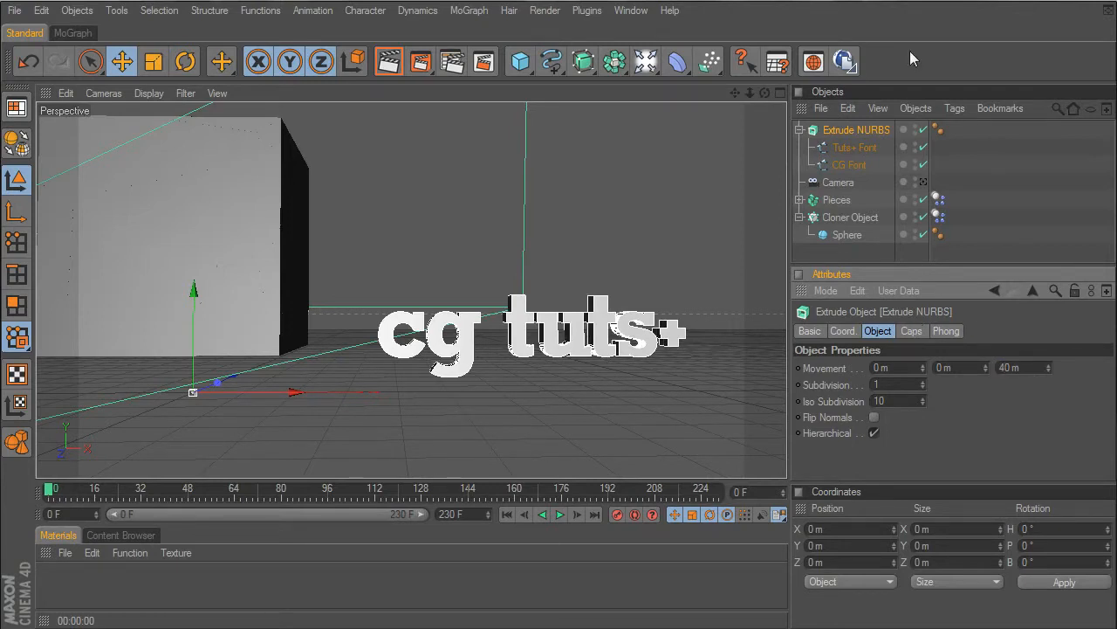
# - Scale the Tuts+ Font and CG Font splines down together uniformly
pyautogui.click(851, 165)
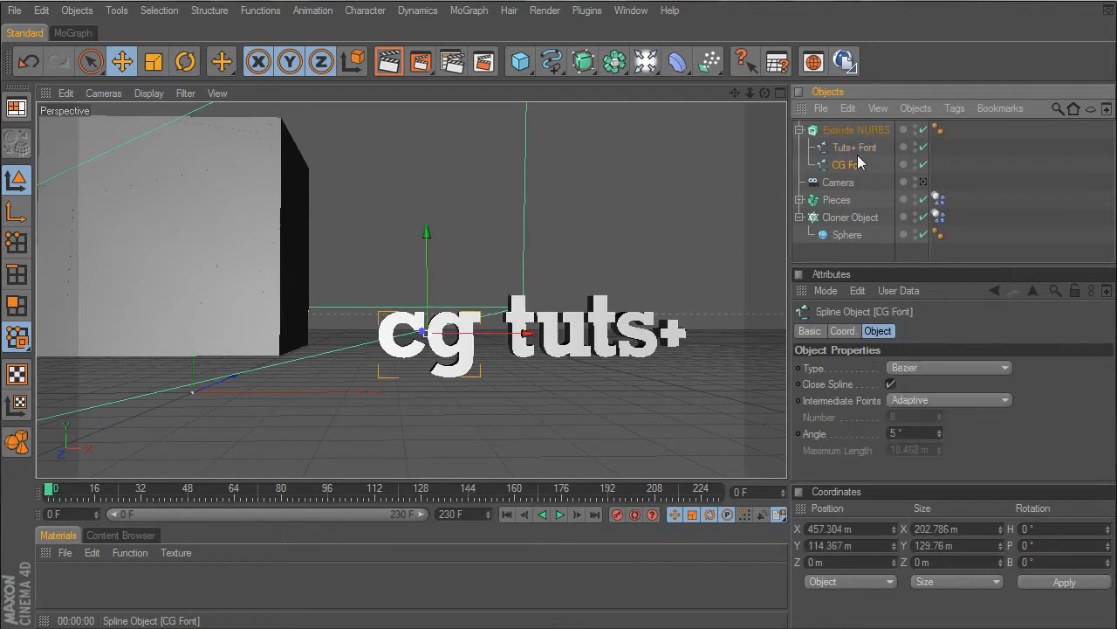
pyautogui.keyDown('ctrl'); pyautogui.click(854, 148); pyautogui.keyUp('ctrl')
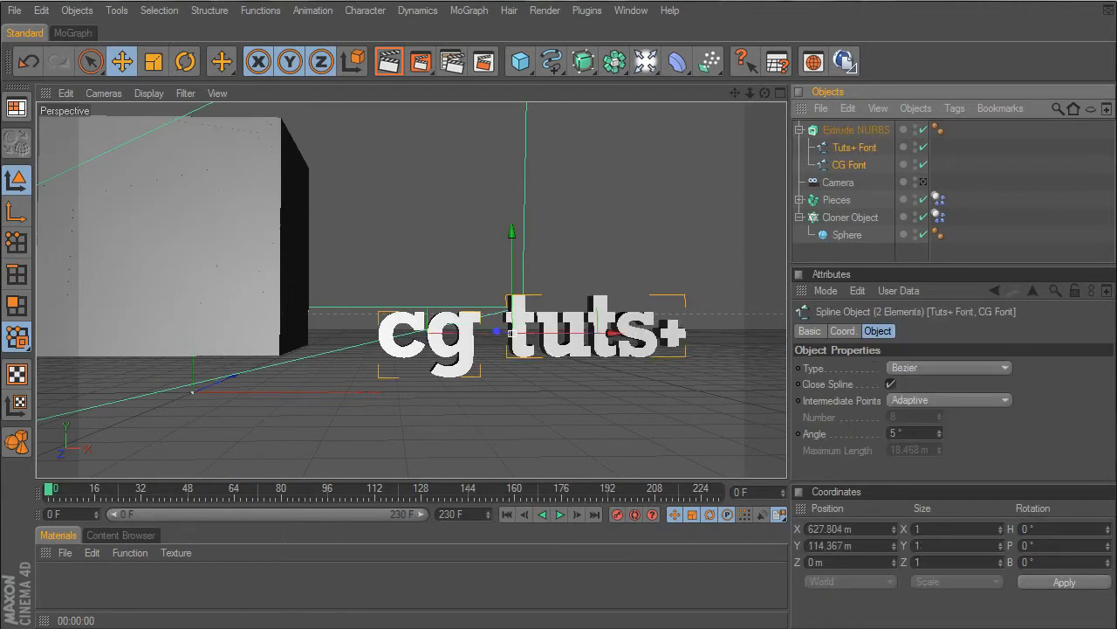
pyautogui.press('t')
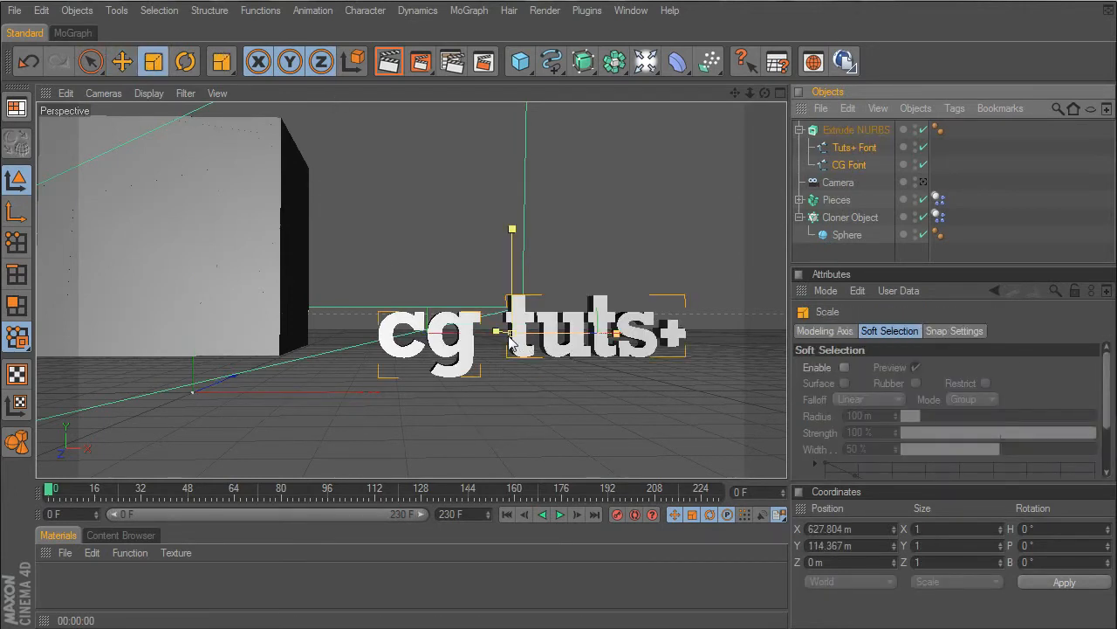
pyautogui.moveTo(512, 335); pyautogui.dragTo(430, 336)
pyautogui.moveTo(323, 150); pyautogui.dragTo(335, 150)
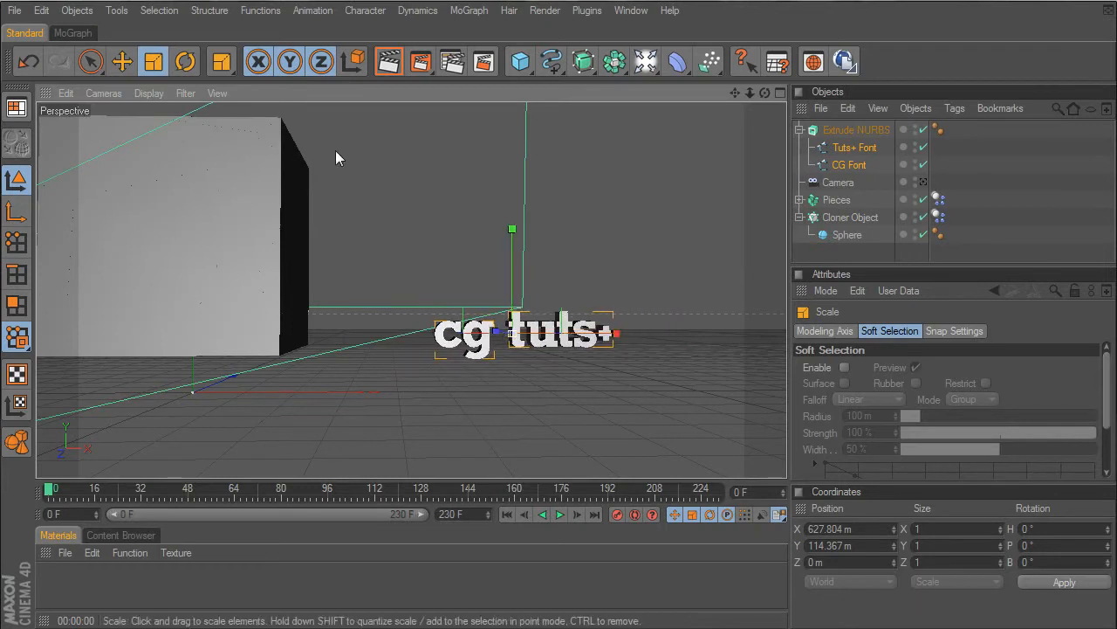
# - Set the Extrude NURBS start and end caps to Fillet Cap with a 2 m radius each
pyautogui.click(876, 129)
pyautogui.click(917, 331)
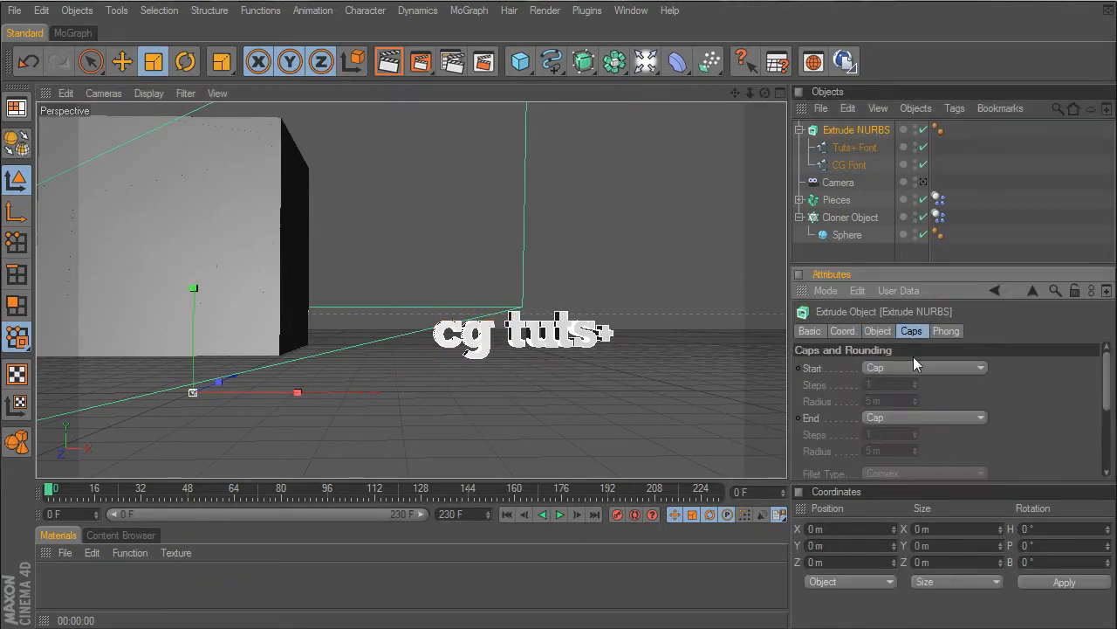
pyautogui.click(905, 366)
pyautogui.click(909, 417)
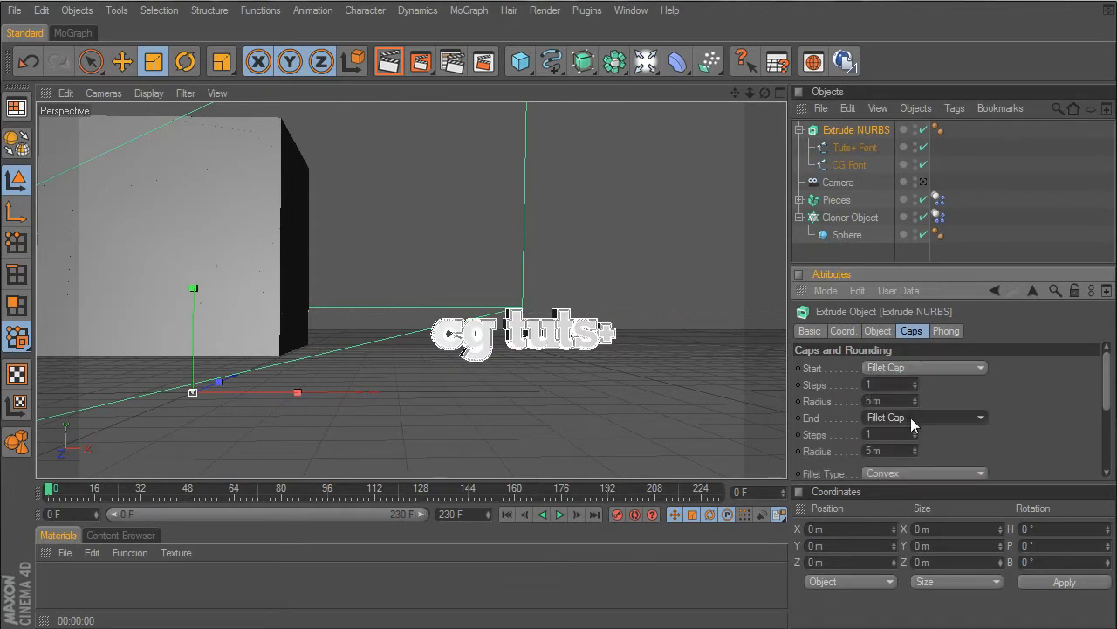
pyautogui.click(900, 400)
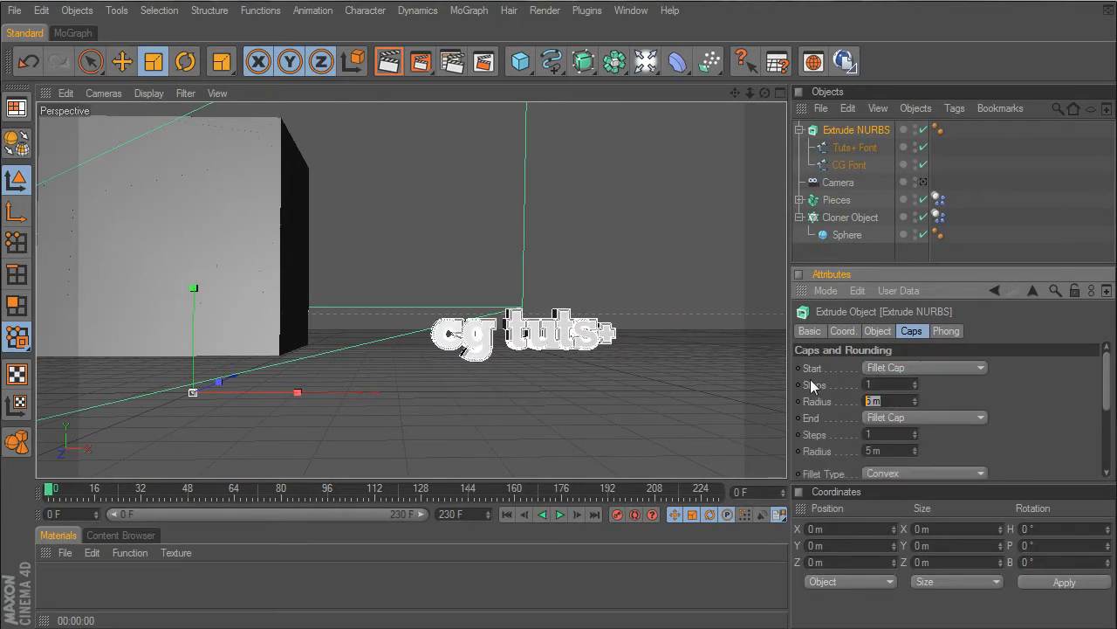
pyautogui.moveTo(882, 451); pyautogui.dragTo(828, 428)
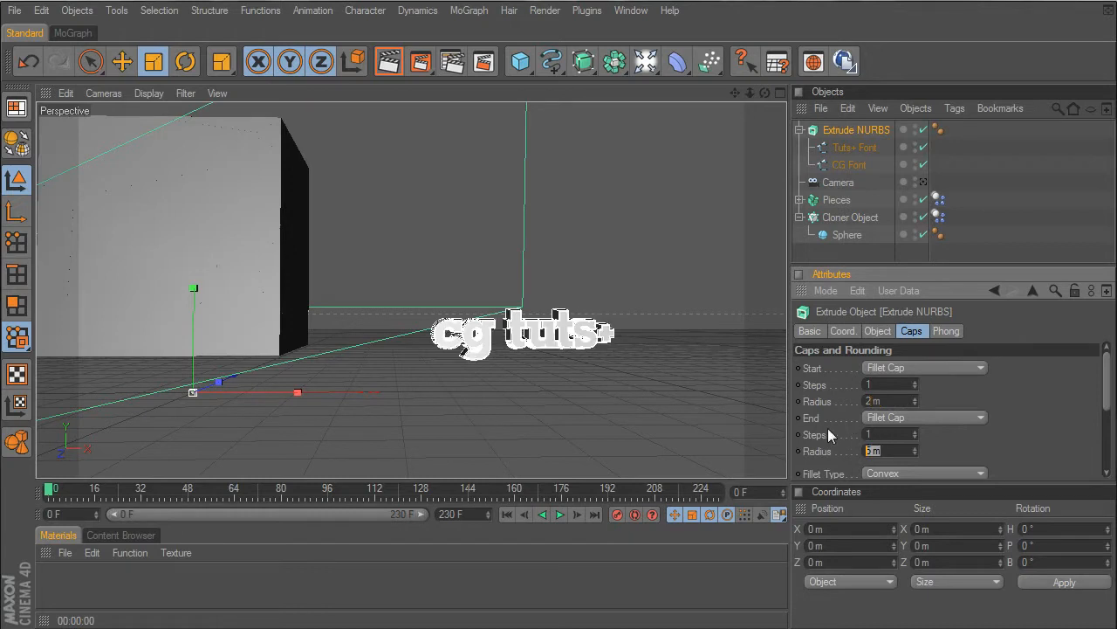
pyautogui.write('2')
# - Enable Constrain for the Extrude NURBS caps and render the view to check the text
pyautogui.moveTo(1106, 395); pyautogui.dragTo(1102, 441)
pyautogui.click(865, 425)
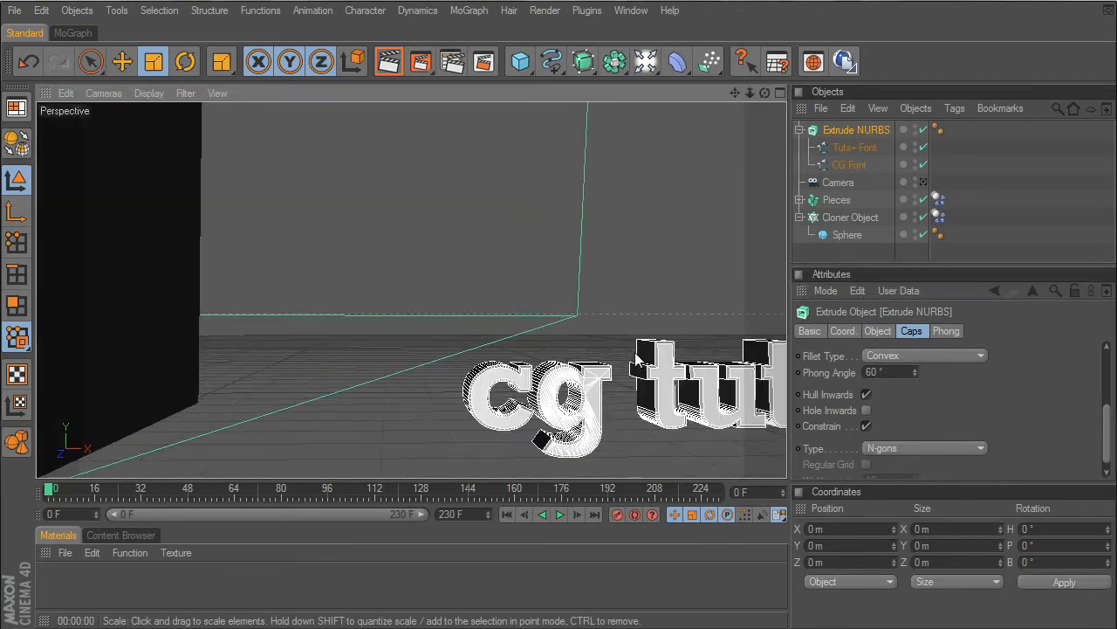
pyautogui.scroll(5, 633, 352)
pyautogui.moveTo(736, 94); pyautogui.dragTo(655, 47)
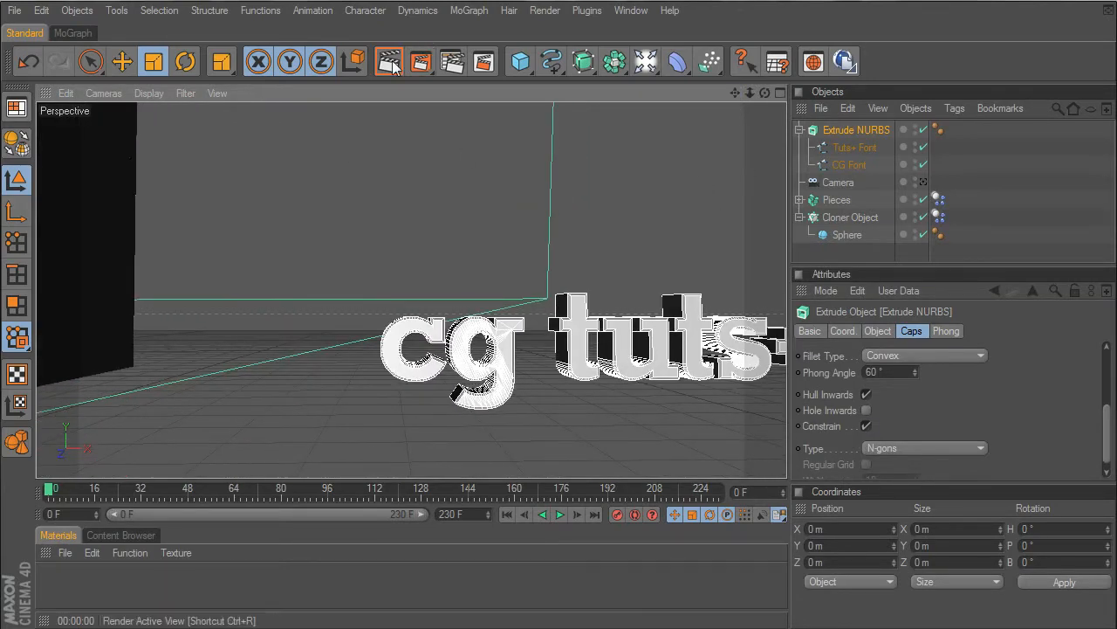
pyautogui.click(390, 65)
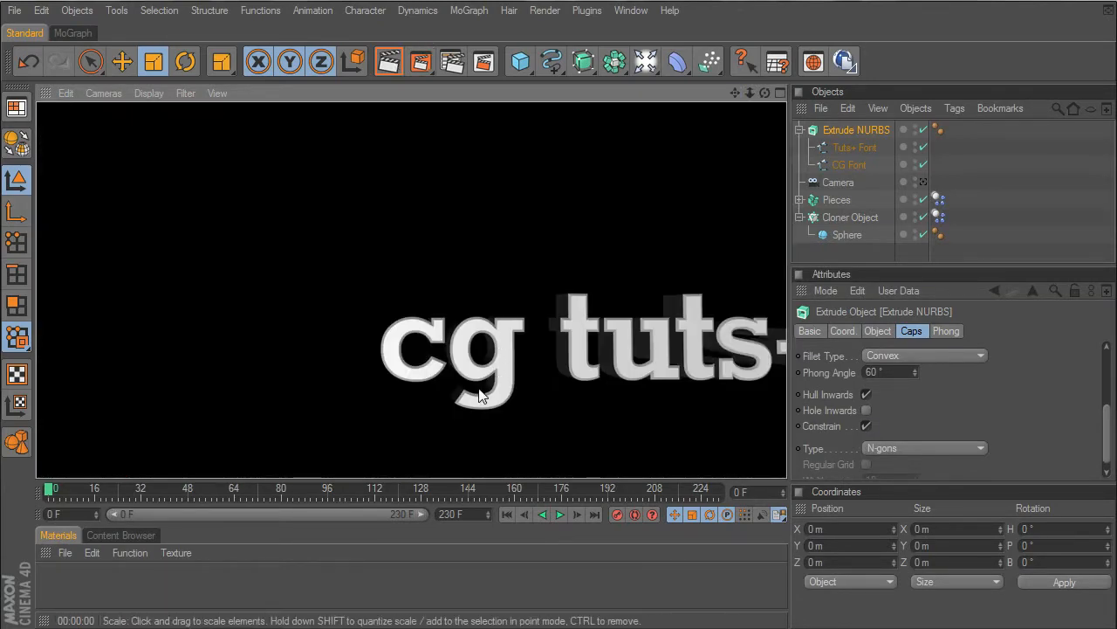
# - Set the fillet radius of both the start and end caps to 1 m and render the view
pyautogui.scroll(3, 998, 401)
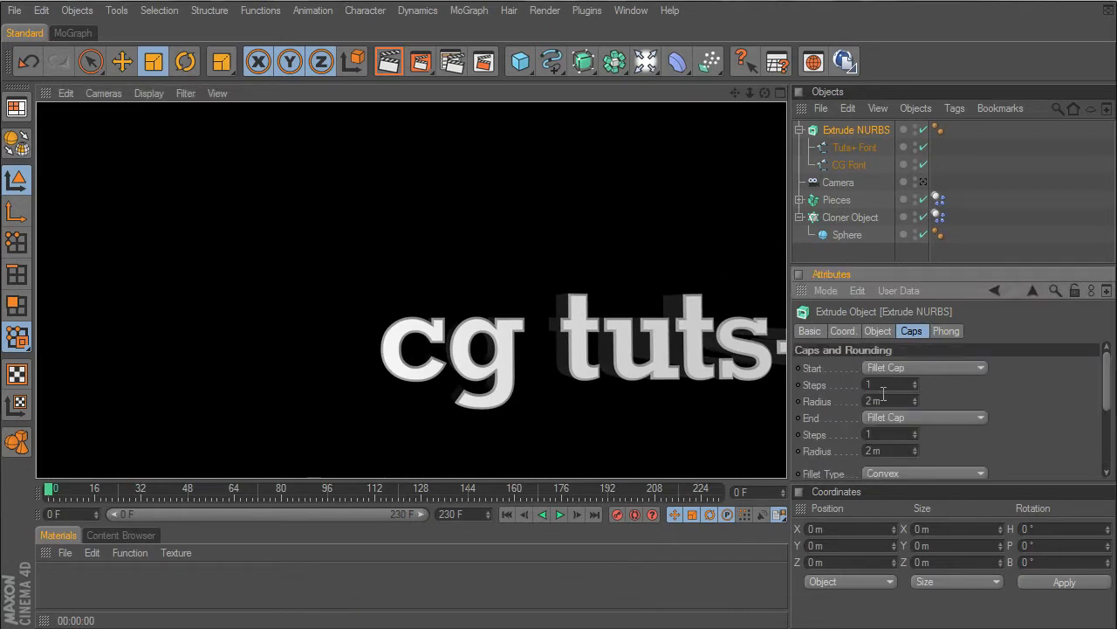
pyautogui.write('1')
pyautogui.doubleClick(884, 451)
pyautogui.write('1')
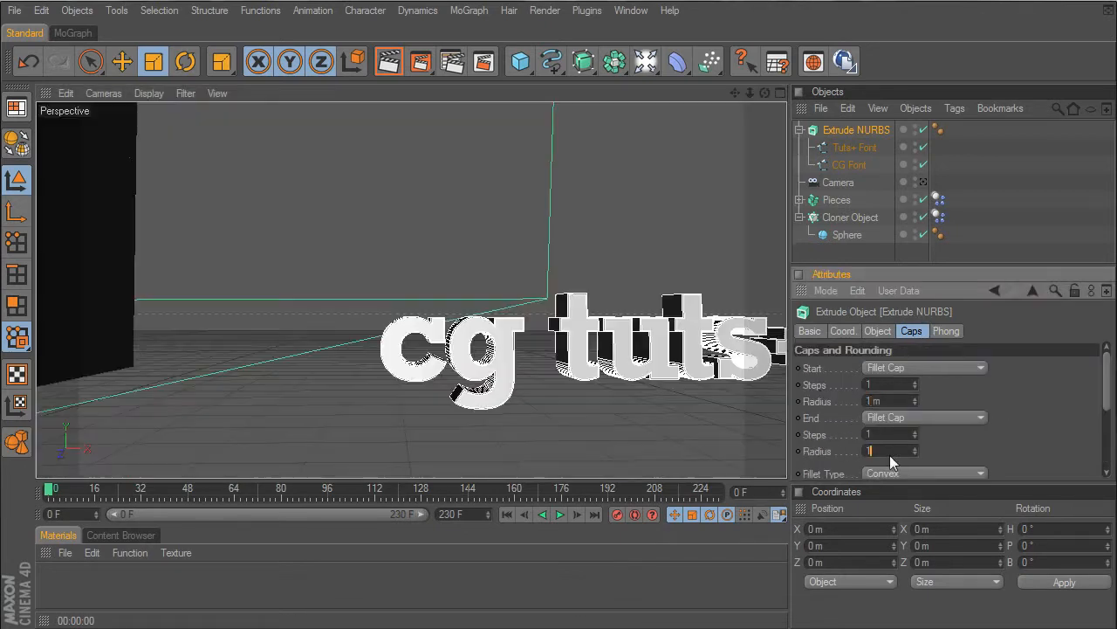
pyautogui.press('Return')
pyautogui.click(390, 61)
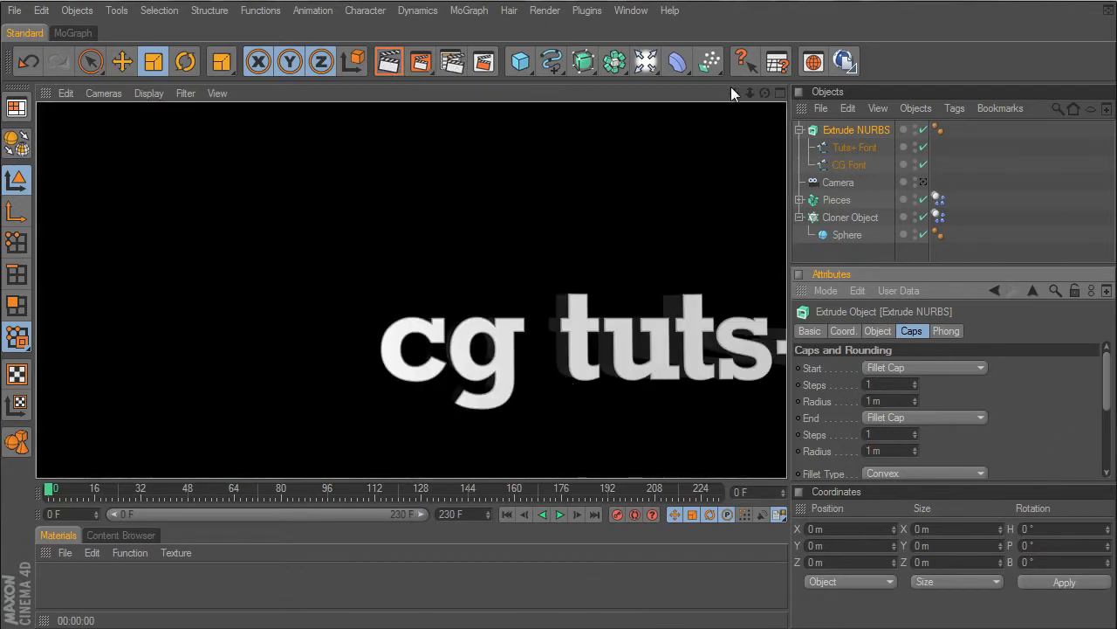
# - Set the fillet steps of both the start and end caps to 2 and render the view to check the text
pyautogui.moveTo(735, 90); pyautogui.dragTo(608, 63)
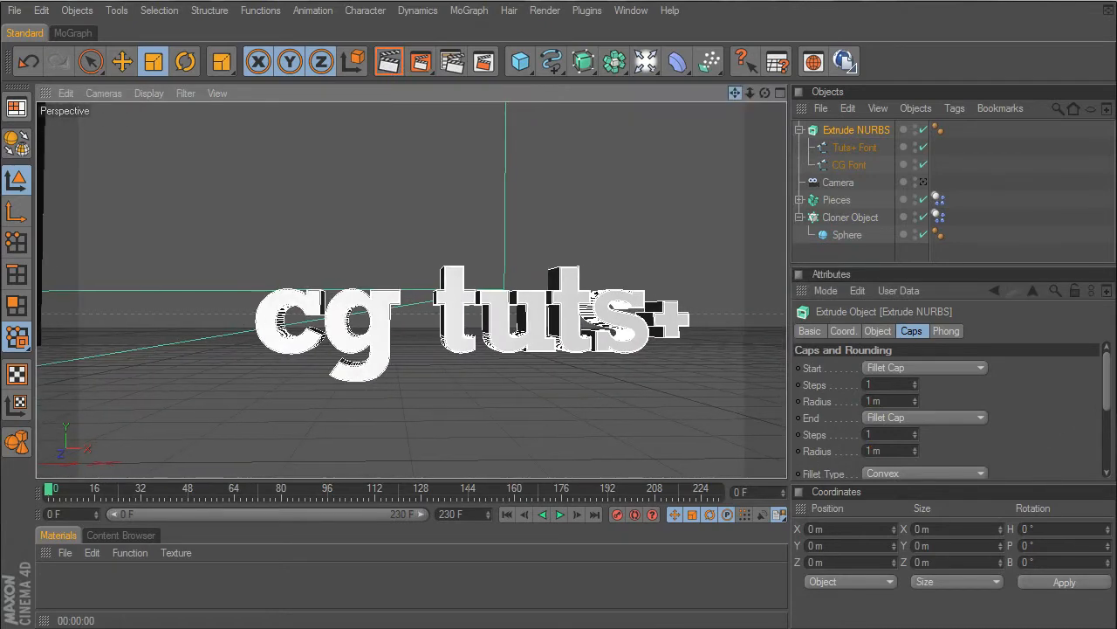
pyautogui.click(908, 385)
pyautogui.write('2')
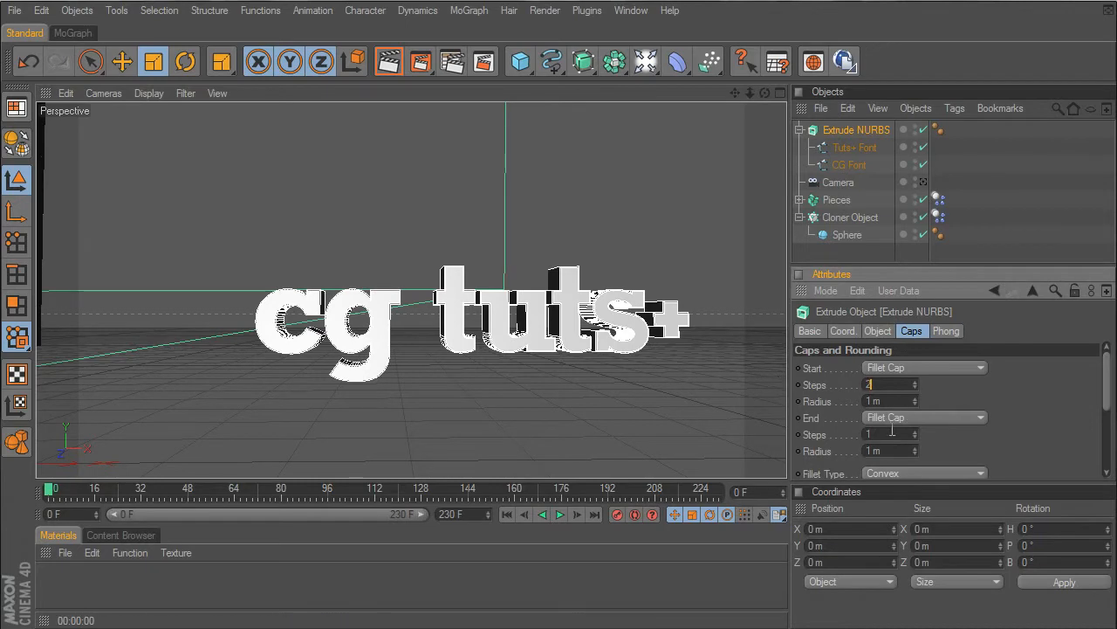
pyautogui.write('2')
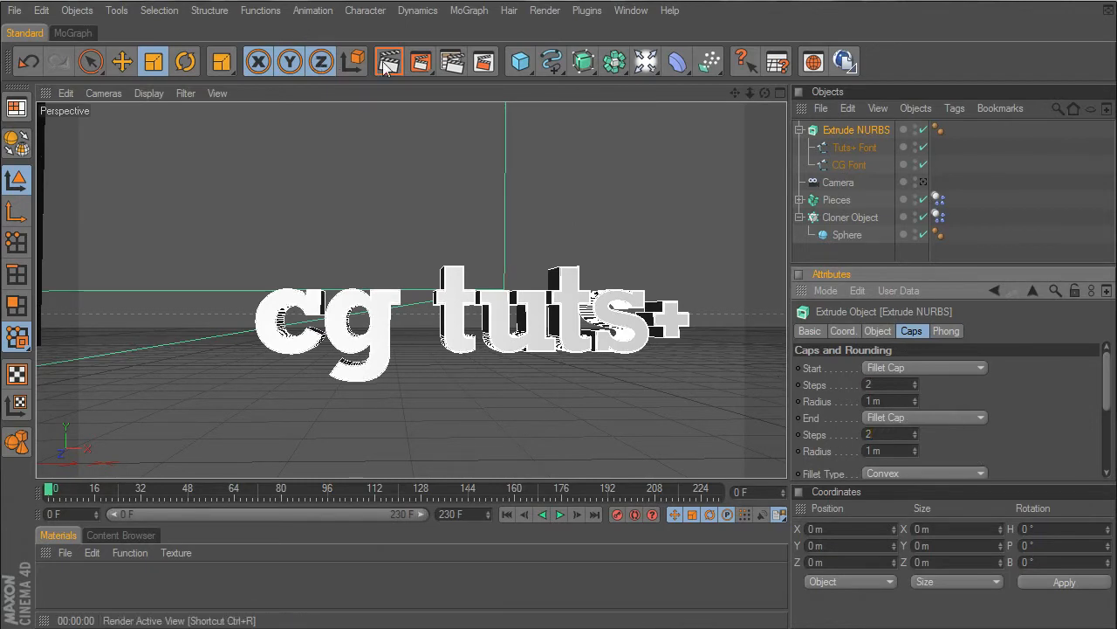
pyautogui.hotkey('ctrl', 'r')
pyautogui.scroll(-9, 512, 294)
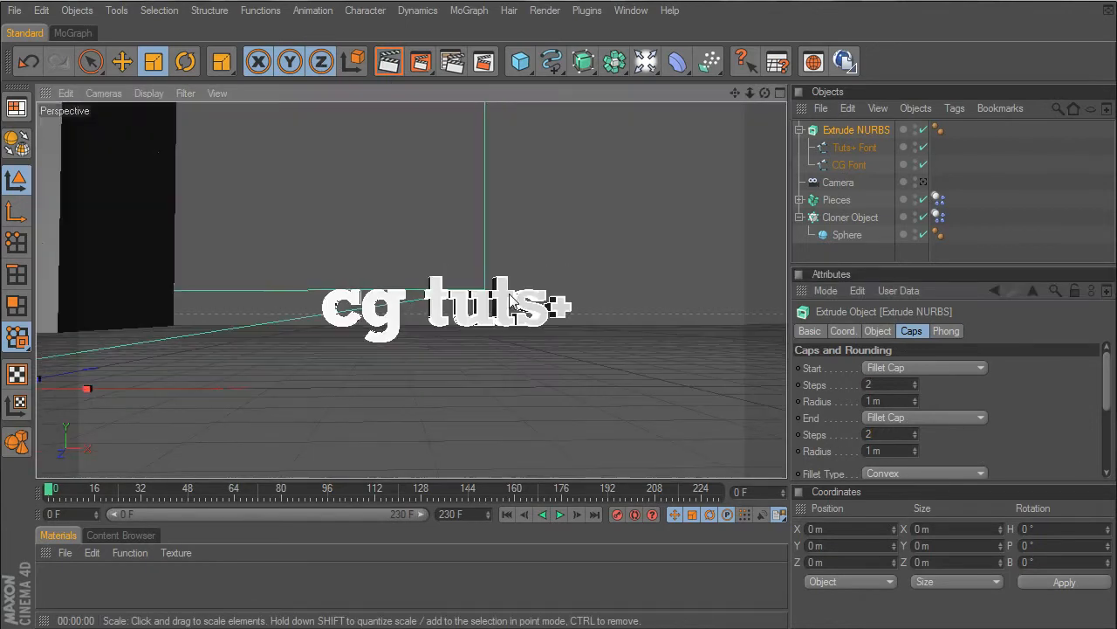
# - Add a Rigid Body tag to the Extrude NURBS and set its collision shape to Static Mesh
pyautogui.scroll(4, 512, 293)
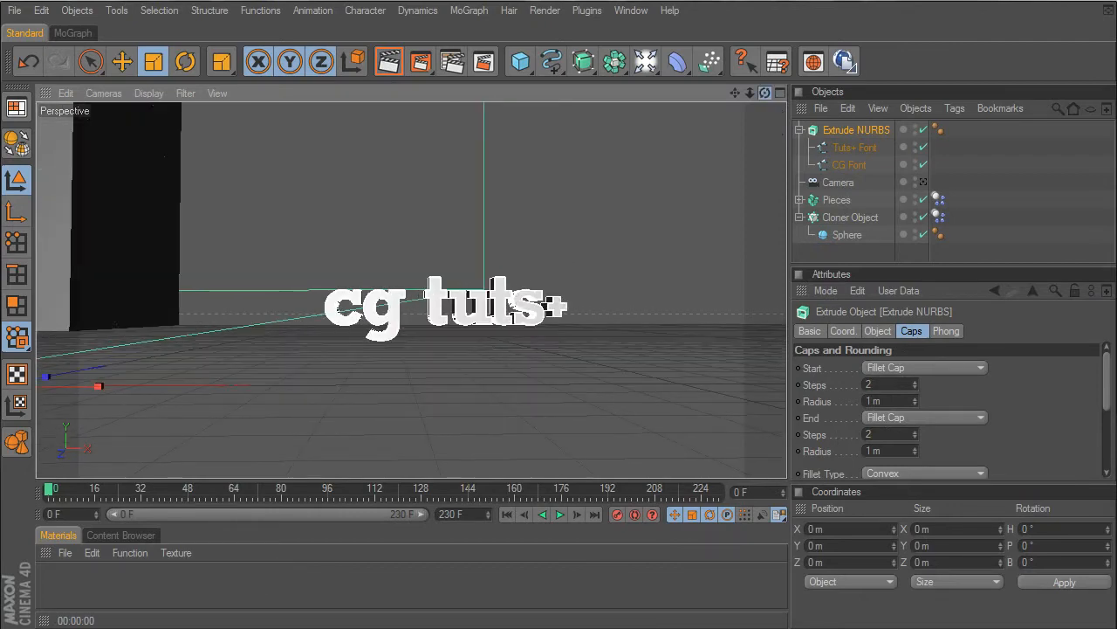
pyautogui.moveTo(765, 93); pyautogui.dragTo(678, 159)
pyautogui.scroll(-5, 681, 222)
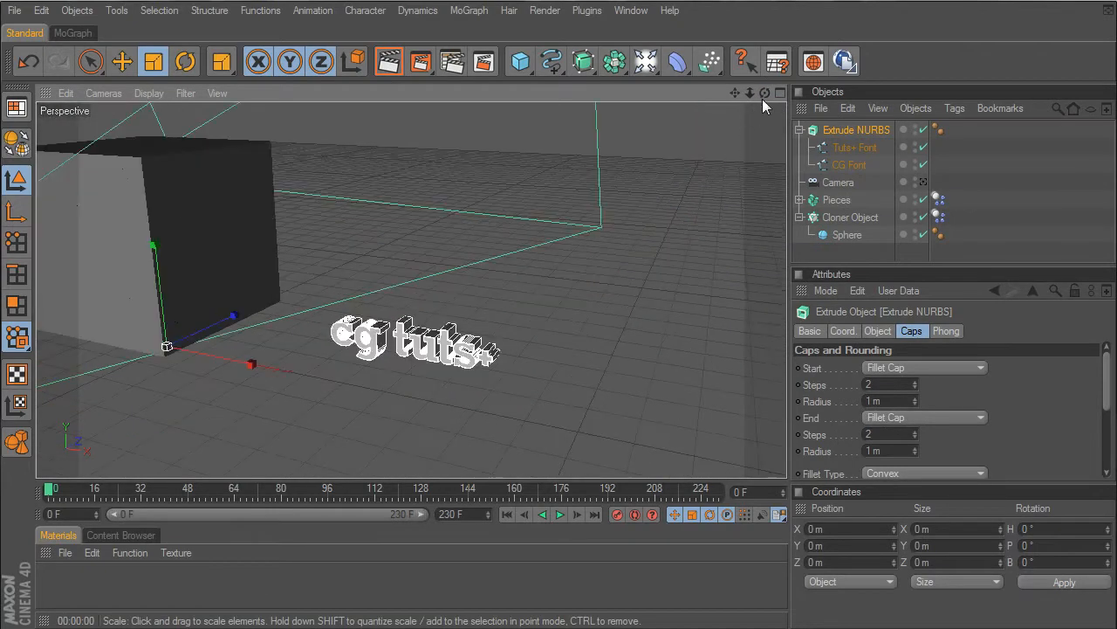
pyautogui.moveTo(765, 92); pyautogui.dragTo(299, 454)
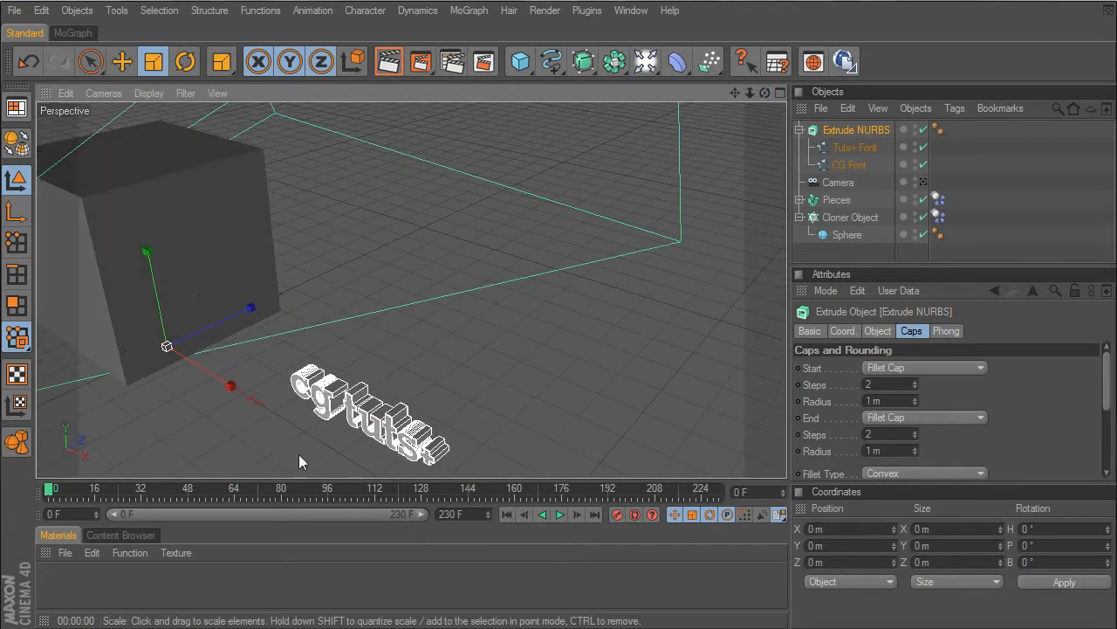
pyautogui.click(849, 130)
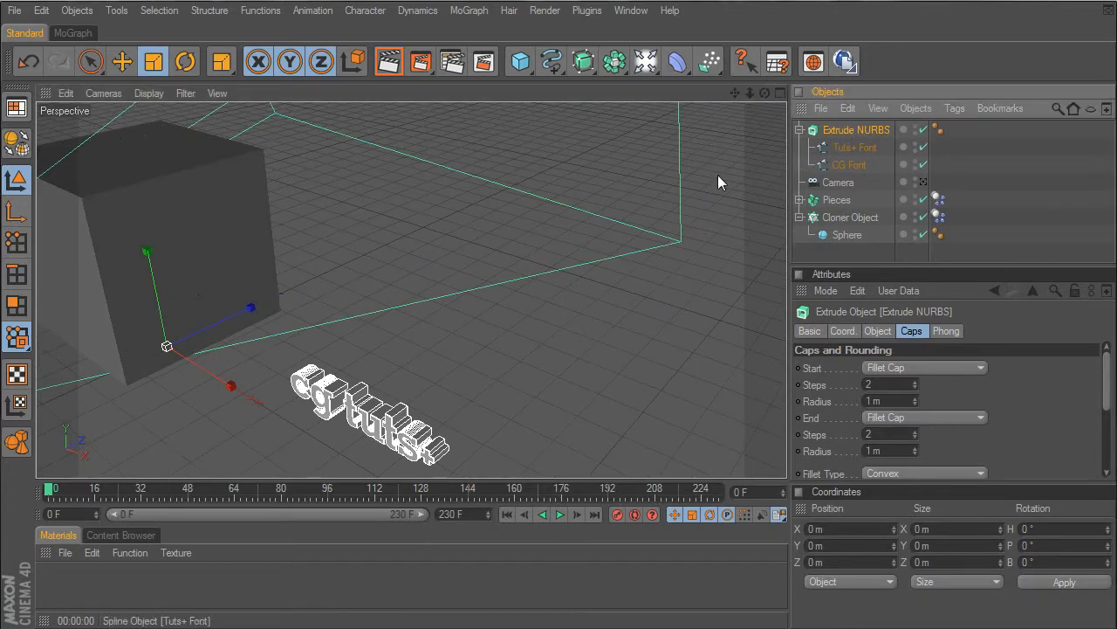
pyautogui.rightClick(839, 130)
pyautogui.moveTo(884, 249)
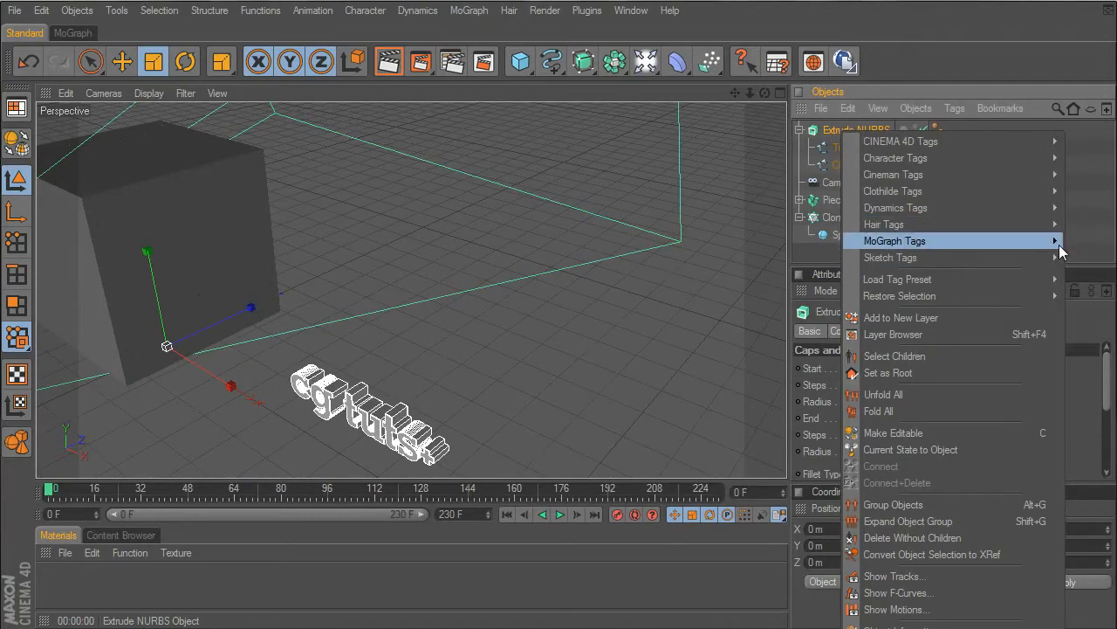
pyautogui.click(1083, 273)
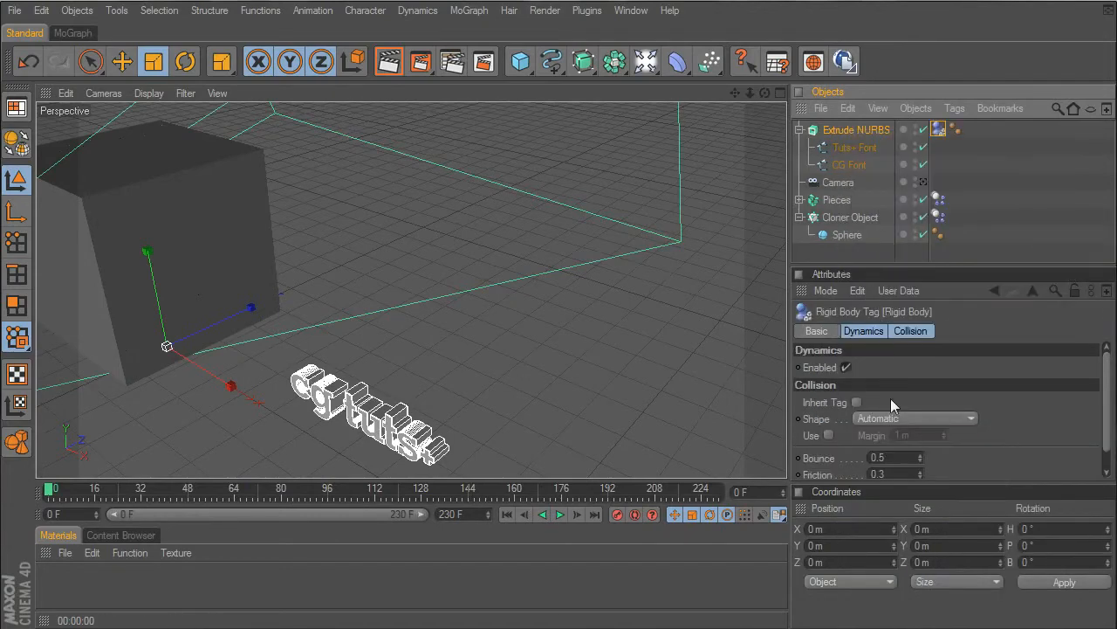
pyautogui.click(916, 418)
pyautogui.click(909, 502)
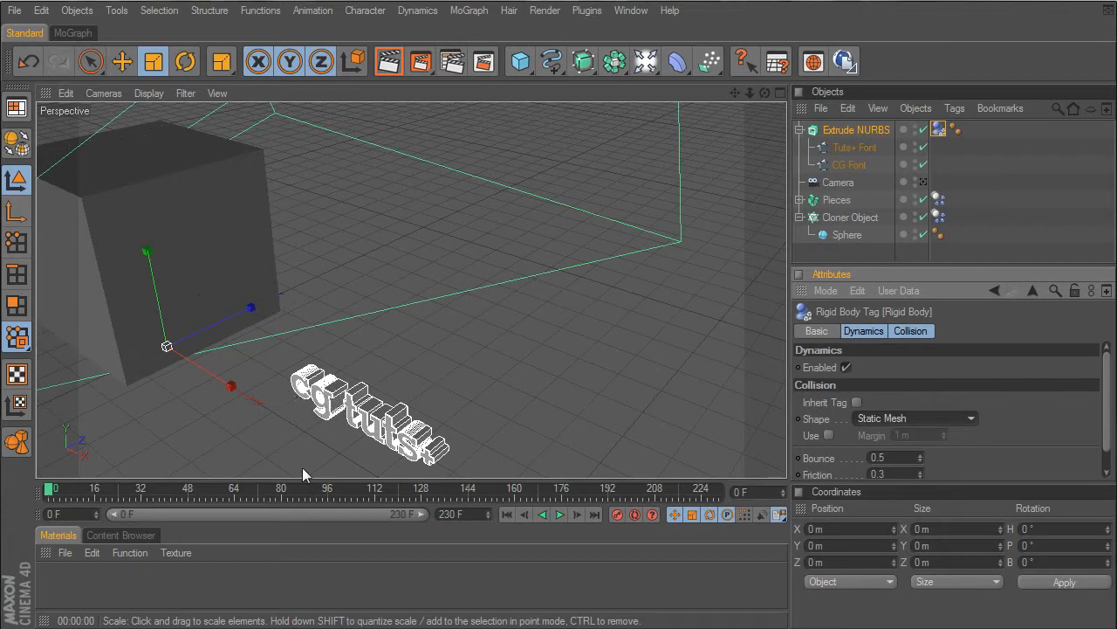
# - Move the Extrude NURBS text up and behind the cube to about X -350 m, Y 330 m, Z 327 m
pyautogui.click(847, 129)
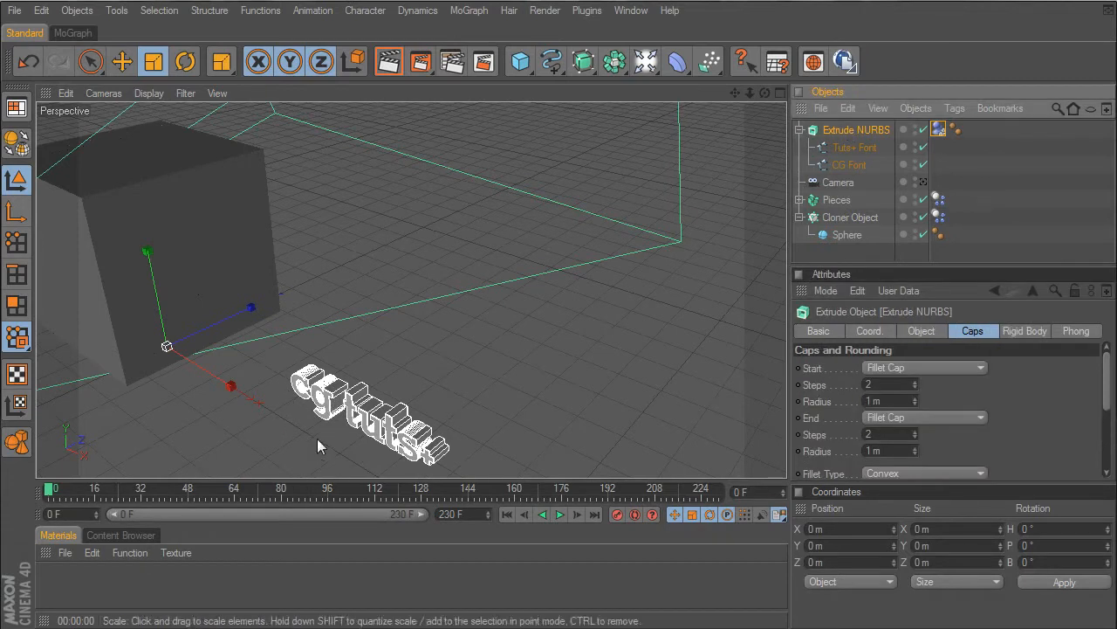
pyautogui.press('e')
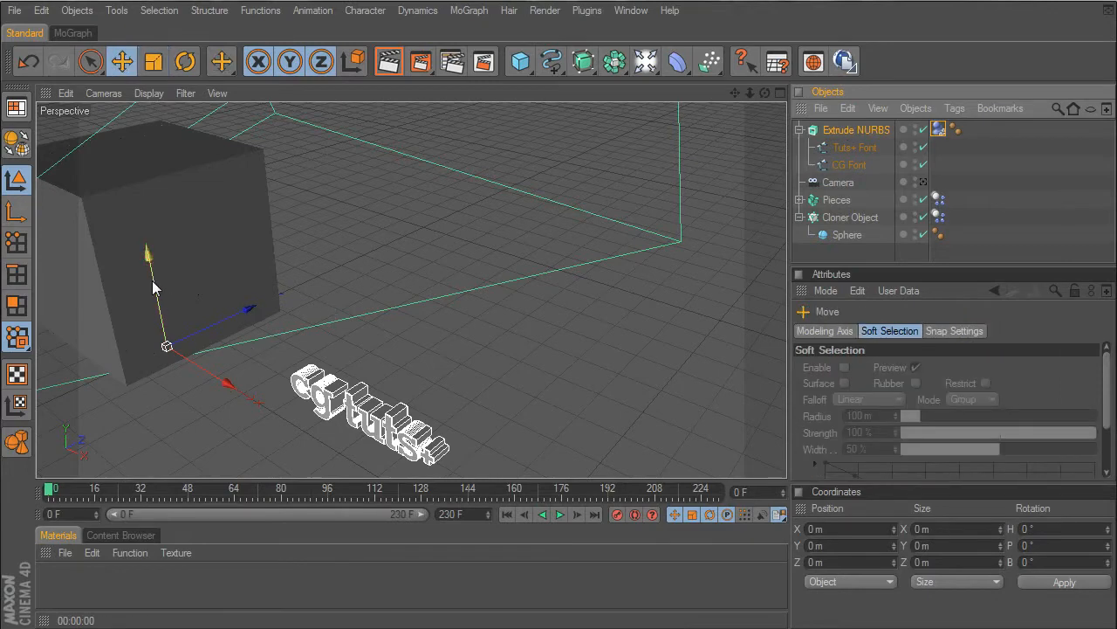
pyautogui.moveTo(149, 262); pyautogui.dragTo(123, 96)
pyautogui.moveTo(765, 93); pyautogui.dragTo(698, 166)
pyautogui.scroll(-5, 440, 323)
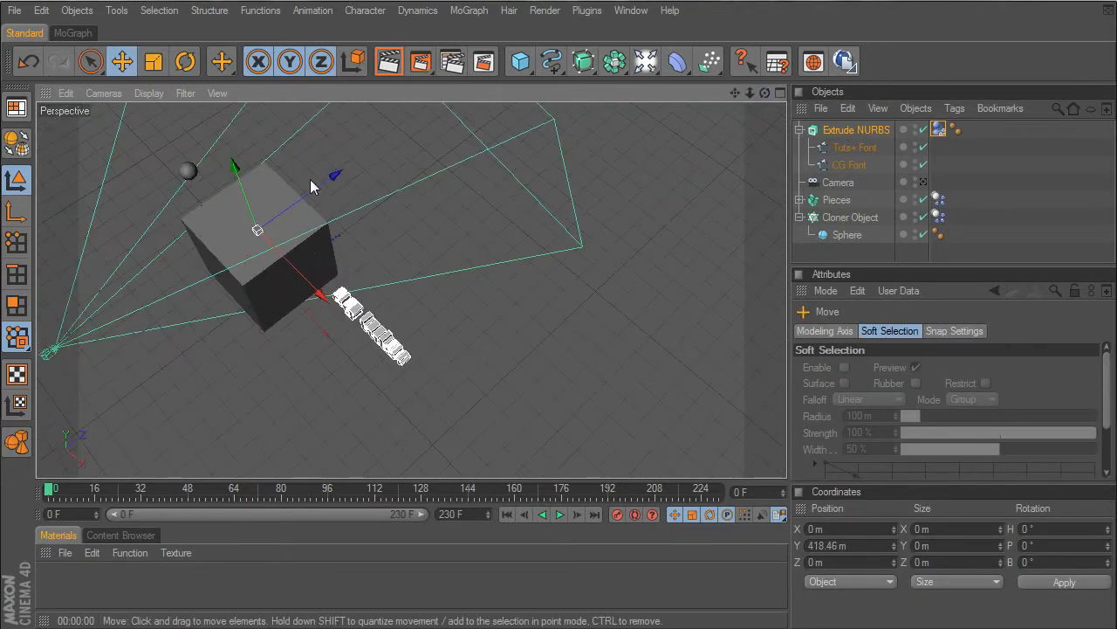
pyautogui.moveTo(335, 176); pyautogui.dragTo(405, 126)
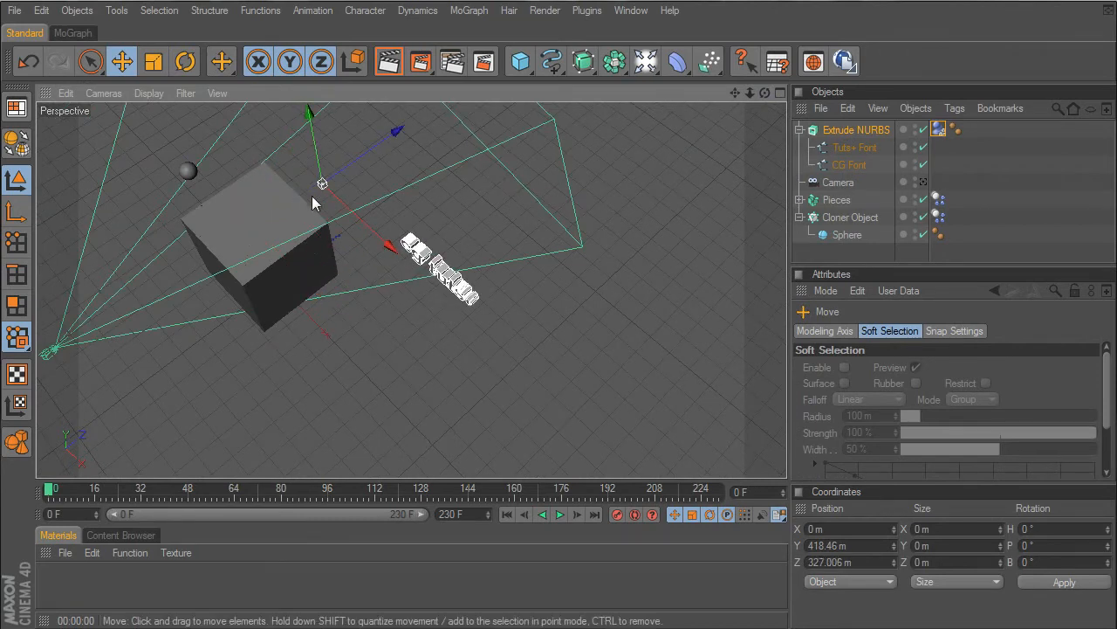
pyautogui.moveTo(365, 236); pyautogui.dragTo(312, 181)
pyautogui.moveTo(764, 92); pyautogui.dragTo(694, 30)
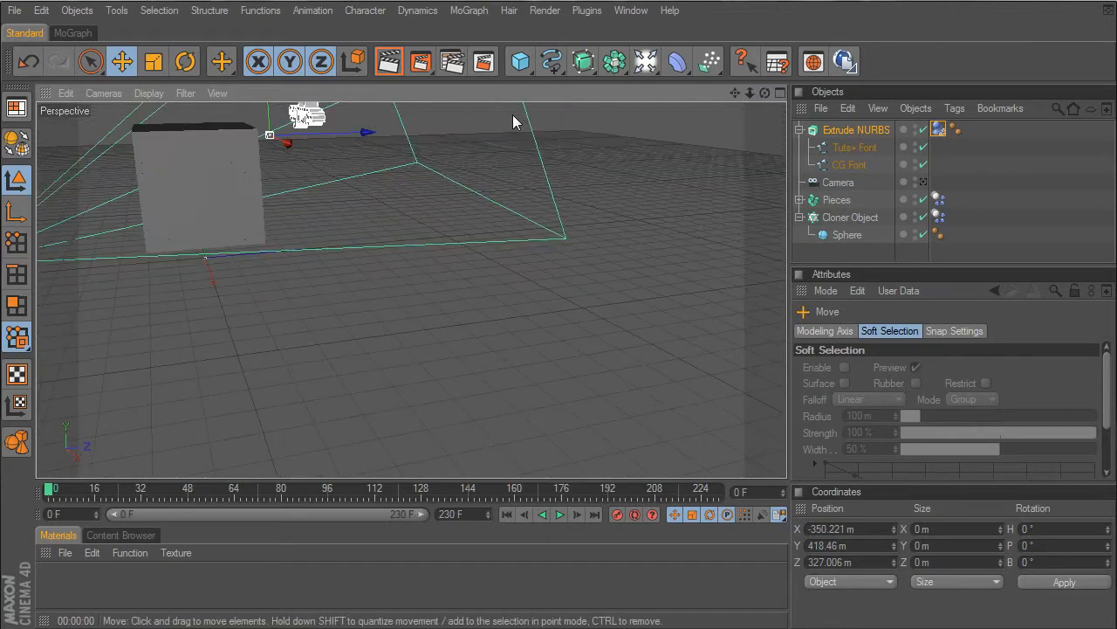
pyautogui.moveTo(736, 94); pyautogui.dragTo(752, 180)
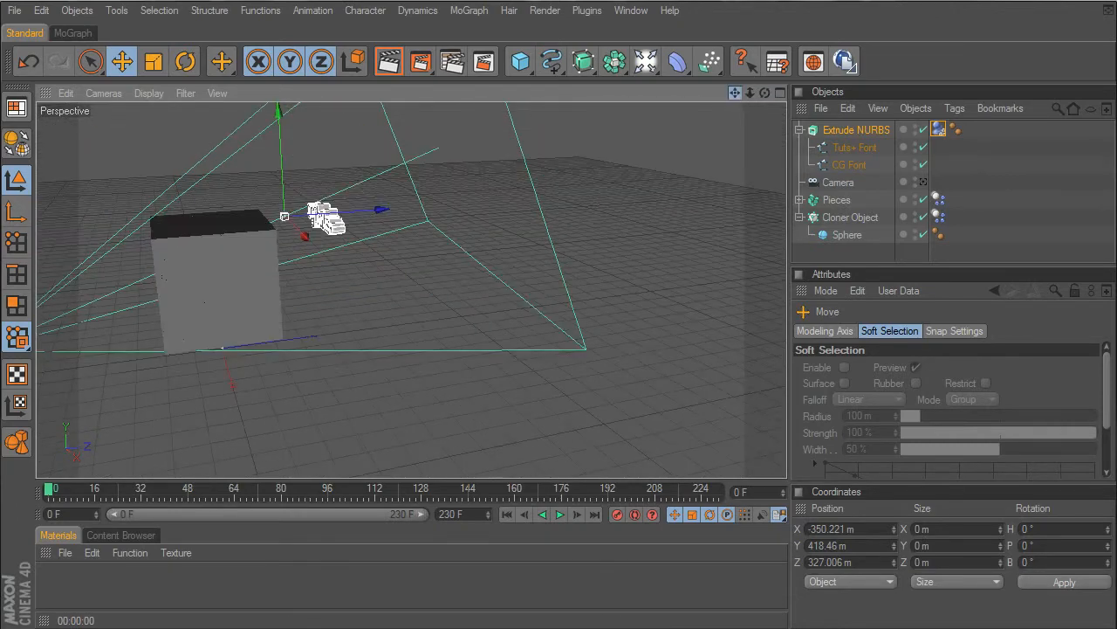
pyautogui.moveTo(280, 182); pyautogui.dragTo(281, 222)
# - Set the Extrude NURBS pitch rotation to 28°
pyautogui.click(857, 130)
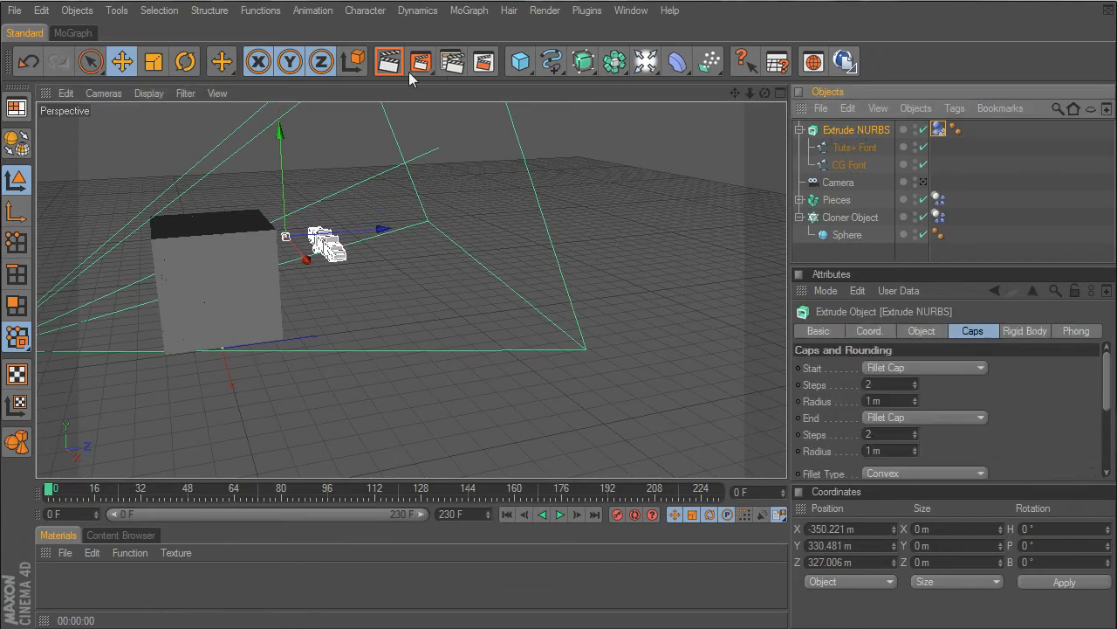
pyautogui.click(184, 61)
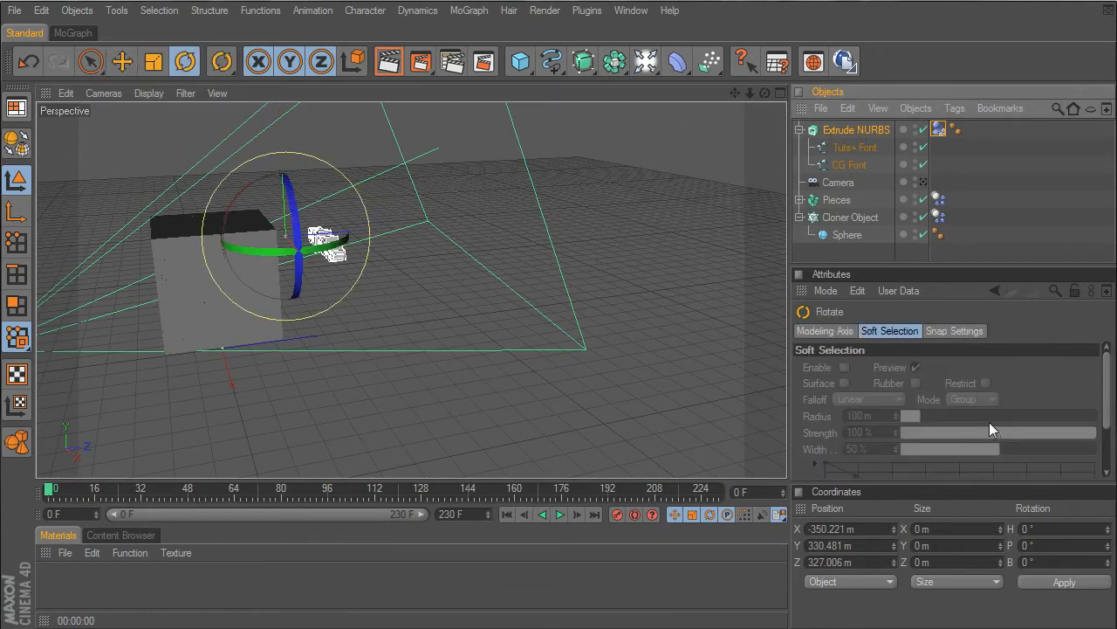
pyautogui.click(854, 129)
pyautogui.click(869, 331)
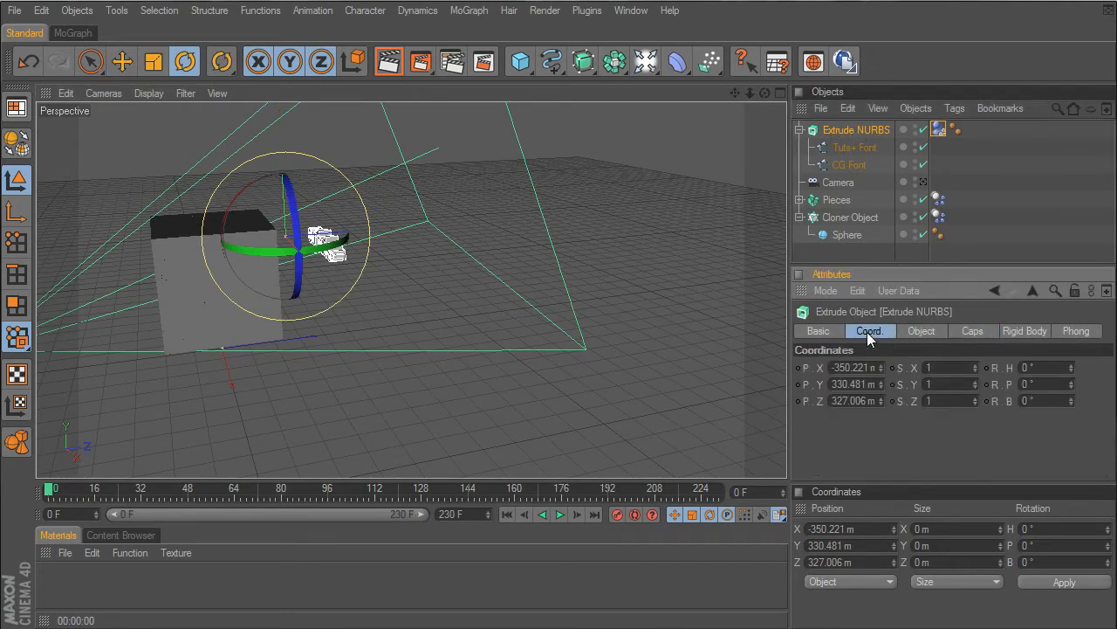
pyautogui.moveTo(1071, 384); pyautogui.dragTo(1075, 354)
pyautogui.moveTo(768, 93); pyautogui.dragTo(851, 85)
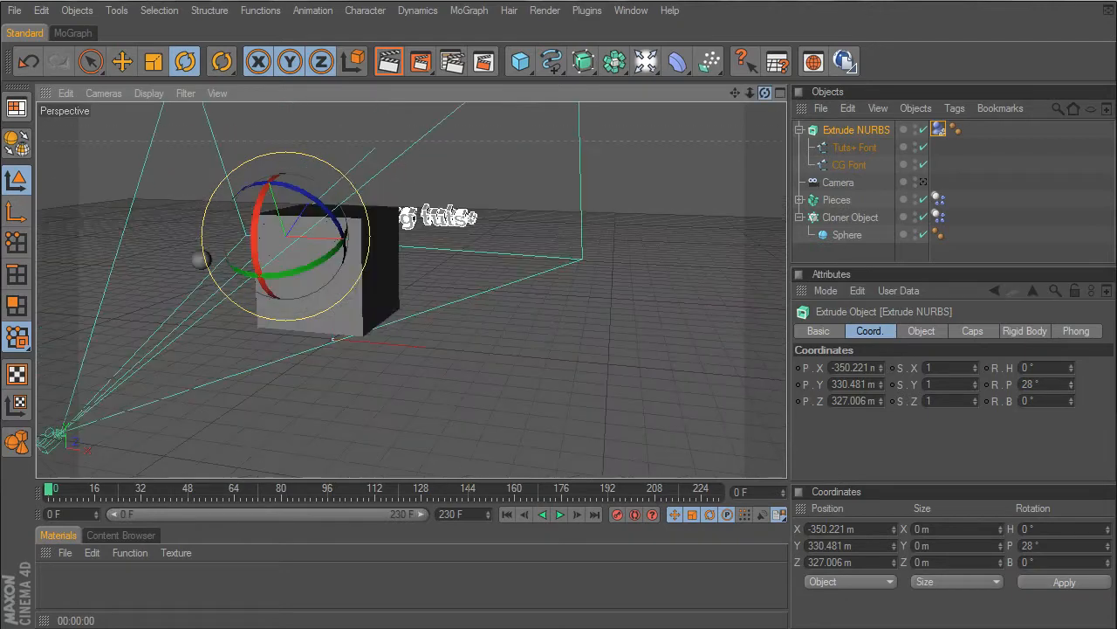
pyautogui.scroll(5, 672, 173)
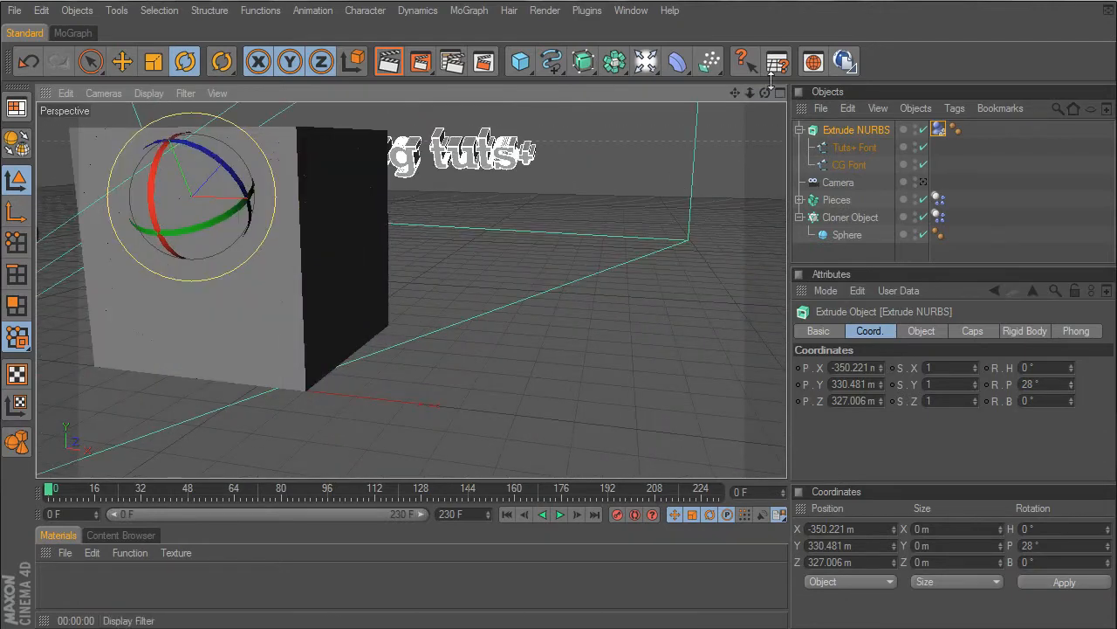
# - Look through the Camera and reframe it so the sphere and the nearby side of the cube are in shot
pyautogui.click(923, 182)
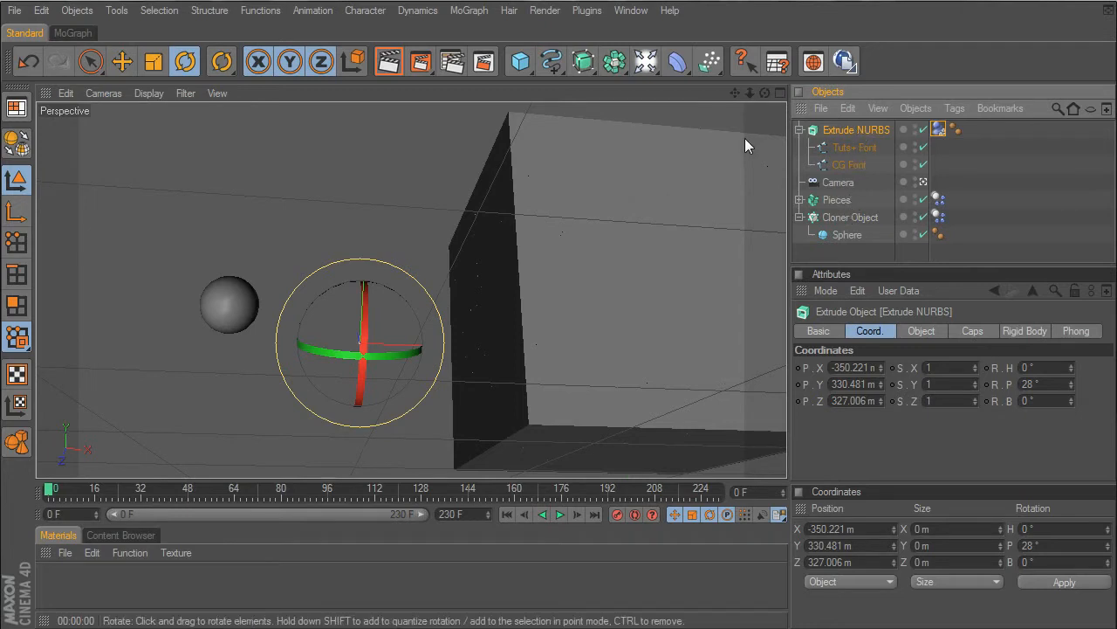
pyautogui.moveTo(765, 94); pyautogui.dragTo(394, 47)
pyautogui.moveTo(765, 92); pyautogui.dragTo(1070, 116)
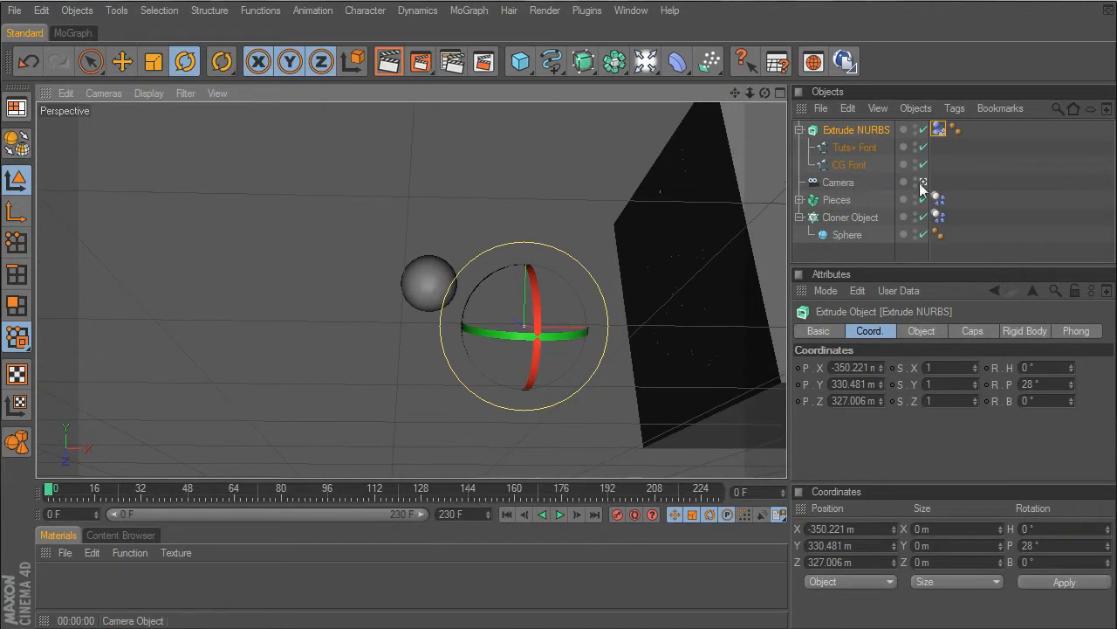
pyautogui.moveTo(735, 92)
pyautogui.mouseDown()
pyautogui.moveTo(624, 93)
pyautogui.moveTo(519, 115)
pyautogui.moveTo(772, 111)
pyautogui.moveTo(729, 94)
pyautogui.moveTo(735, 84)
pyautogui.moveTo(744, 99)
pyautogui.moveTo(733, 91)
pyautogui.moveTo(730, 103)
pyautogui.moveTo(731, 92)
pyautogui.mouseUp()
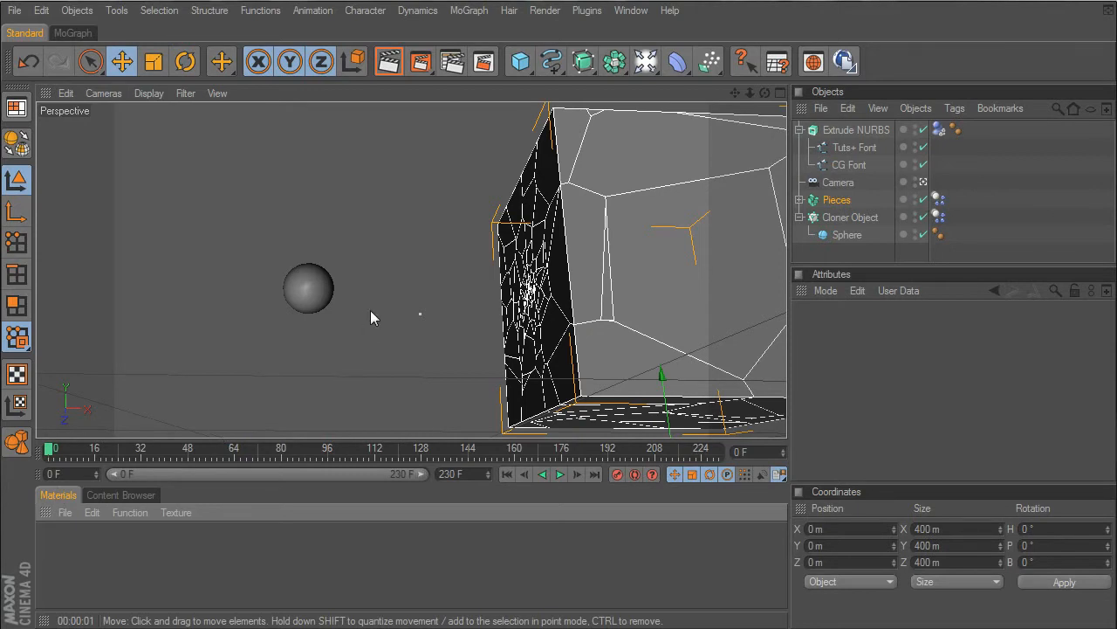
# - Load the Softbox.c4d light preset from the Content Browser into the scene and switch the viewport out of the Camera
pyautogui.click(128, 494)
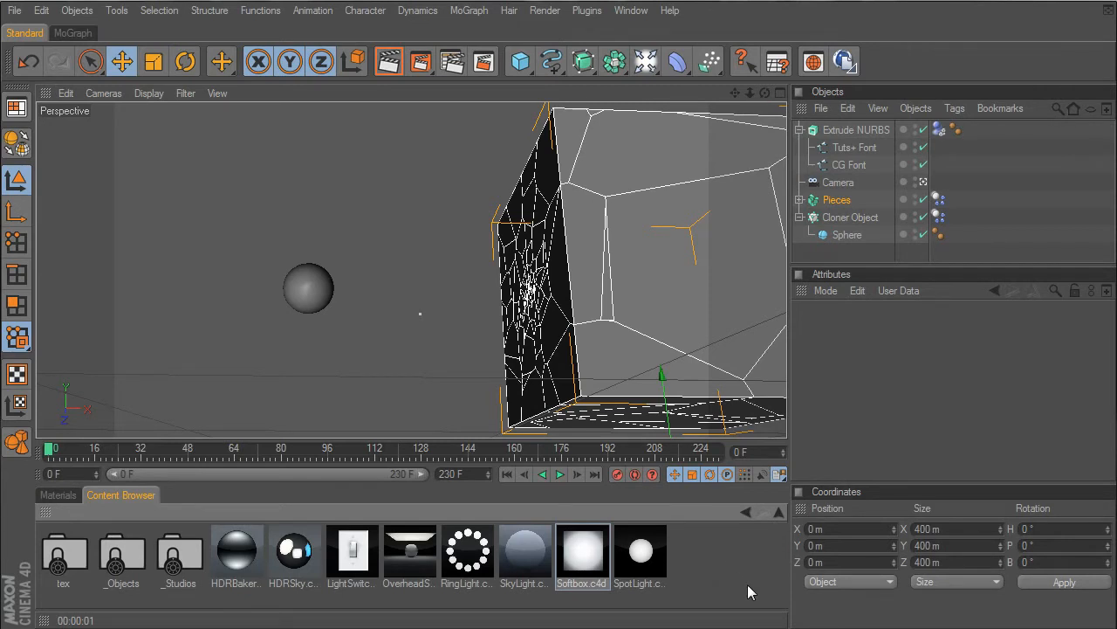
pyautogui.doubleClick(600, 559)
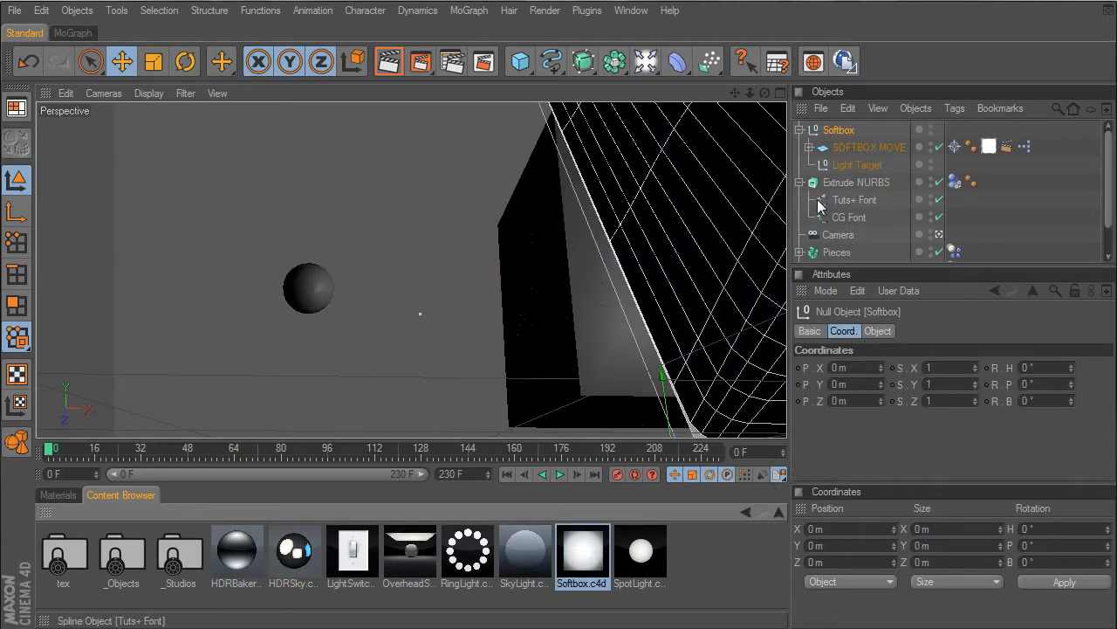
pyautogui.click(59, 495)
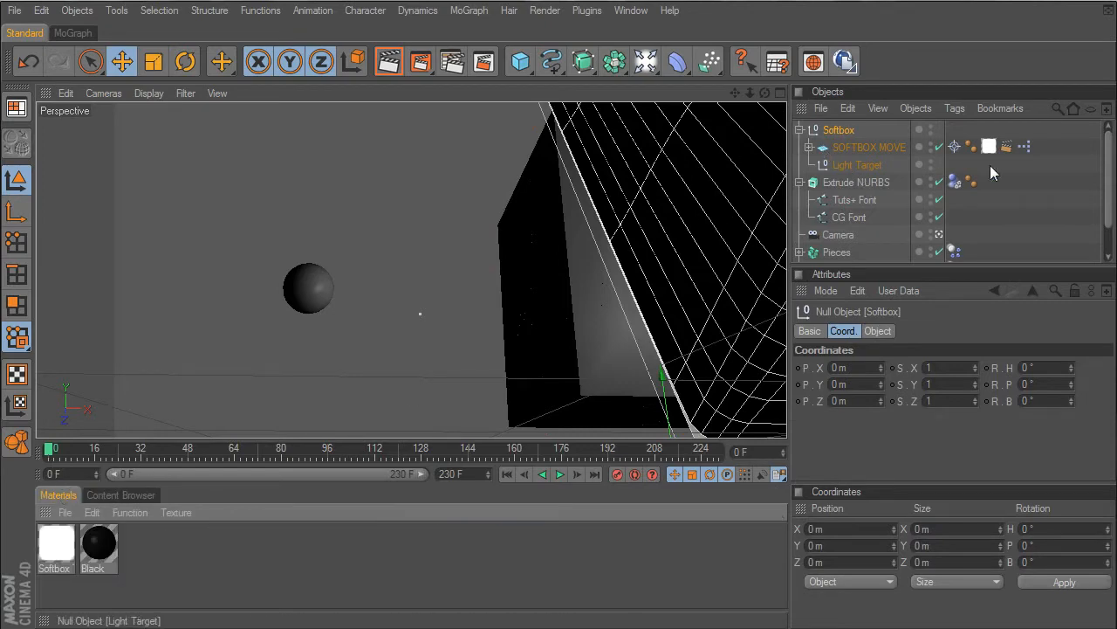
pyautogui.click(938, 234)
pyautogui.scroll(-5, 580, 257)
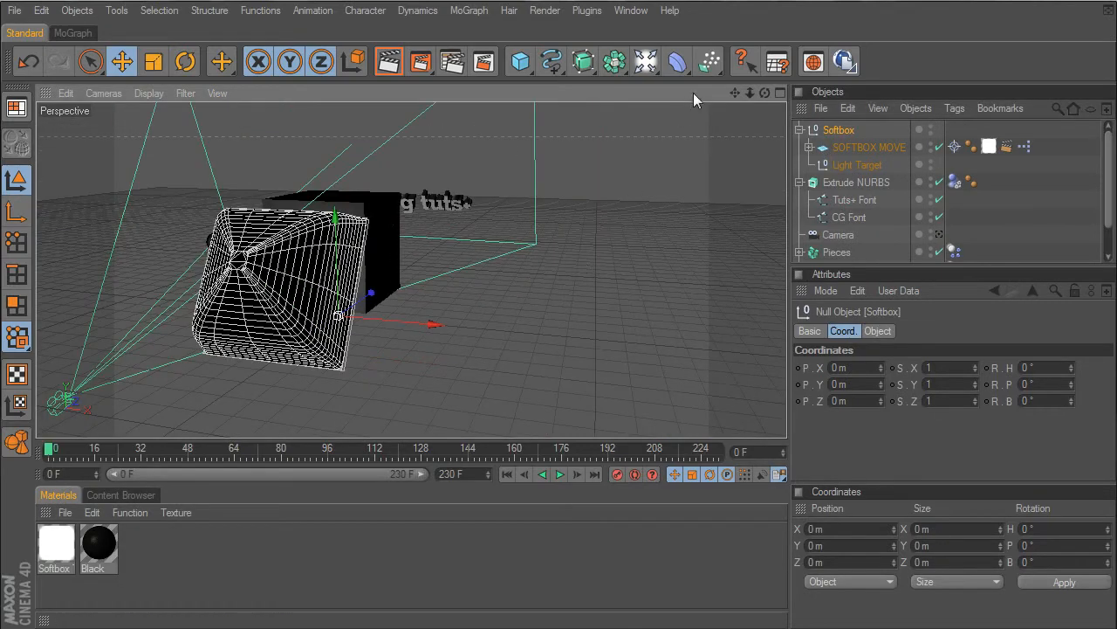
pyautogui.moveTo(732, 94); pyautogui.dragTo(860, 82)
# - Try to move the Softbox Assembly loft away from the cube along its Z axis, and undo the move
pyautogui.click(556, 246)
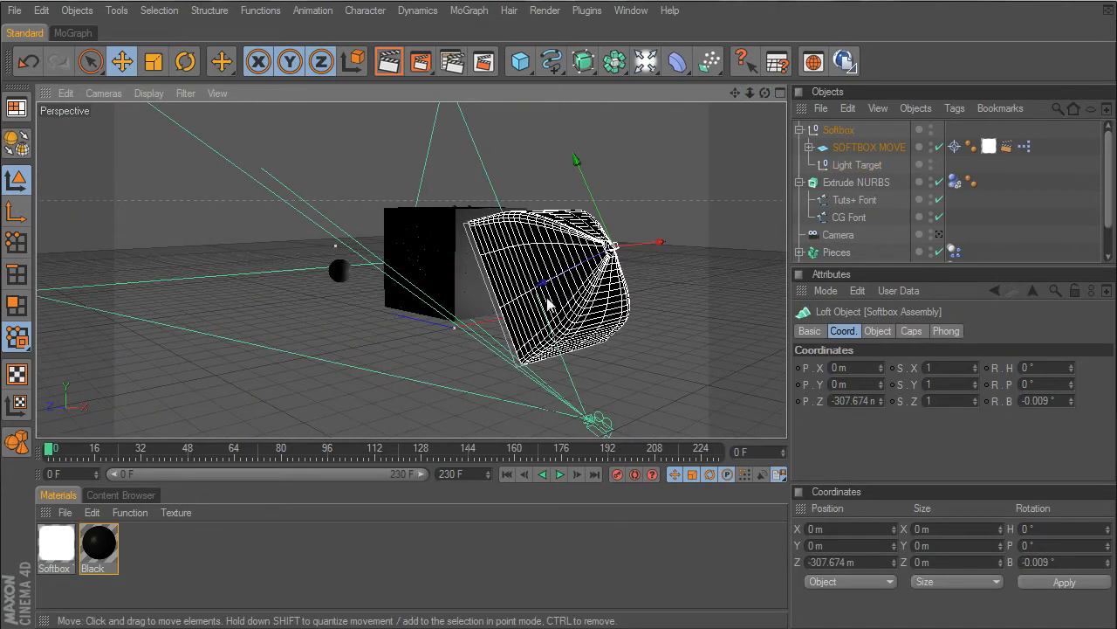
pyautogui.moveTo(543, 282); pyautogui.dragTo(742, 181)
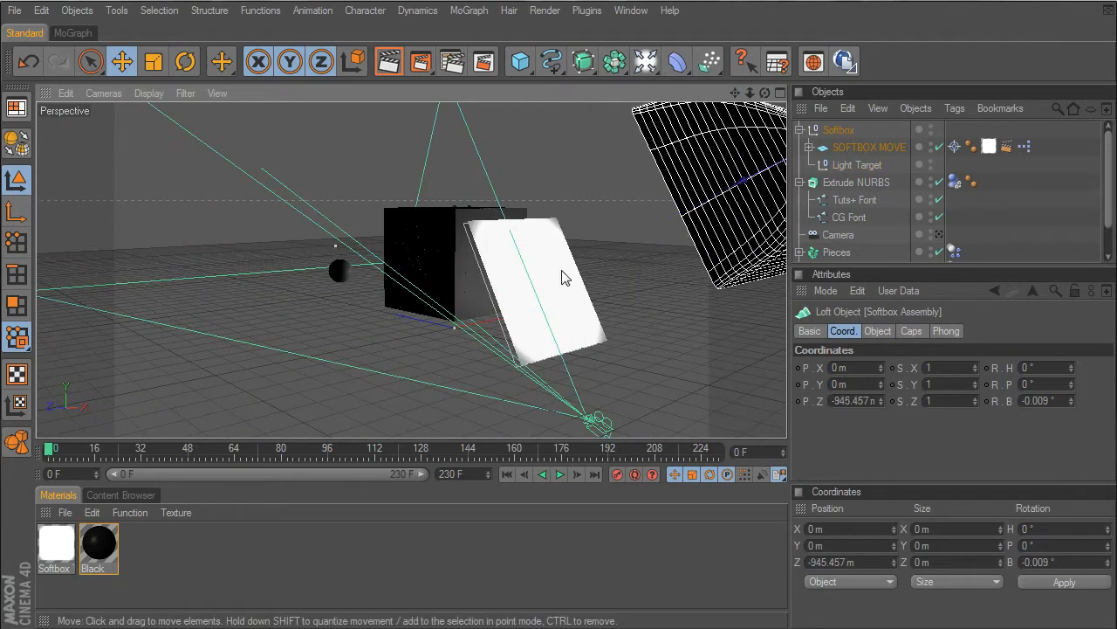
pyautogui.hotkey('ctrl', 'z')
# - Move the SOFTBOX MOVE plane below the floor in front of the cube, to about X -816 m, Y -1013 m, Z -1095 m
pyautogui.click(864, 147)
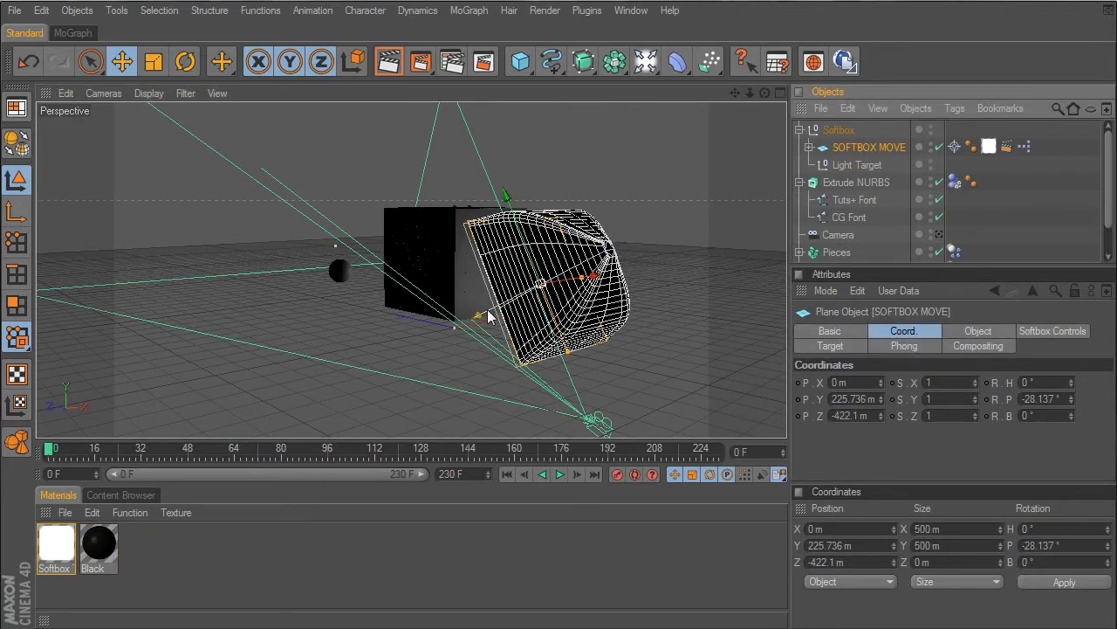
pyautogui.moveTo(487, 316); pyautogui.dragTo(549, 267)
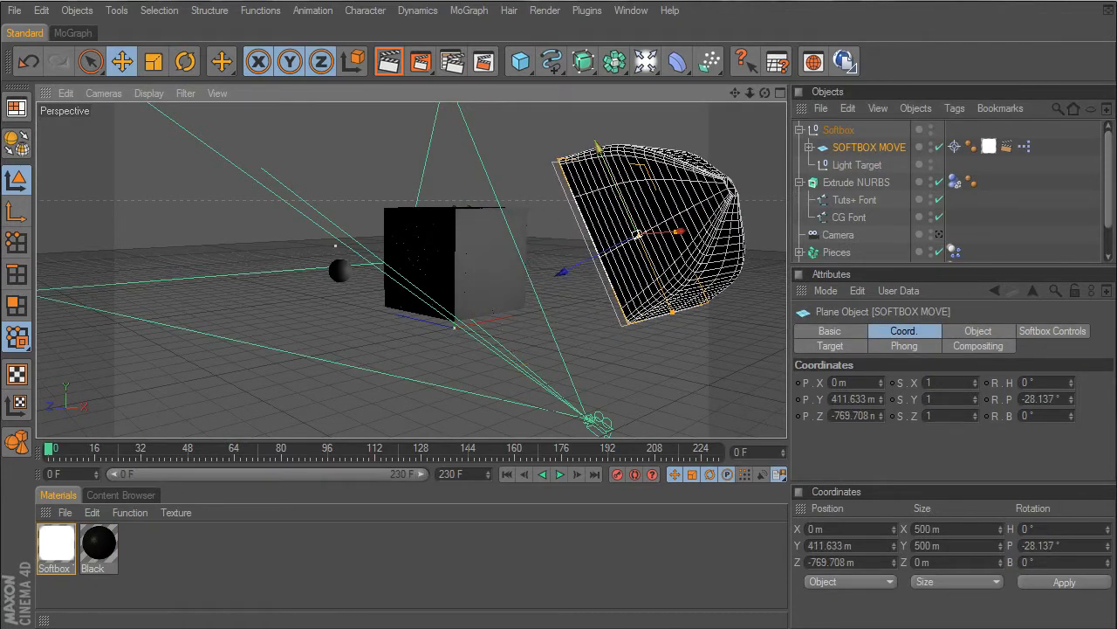
pyautogui.moveTo(598, 148); pyautogui.dragTo(724, 423)
pyautogui.scroll(-6, 597, 229)
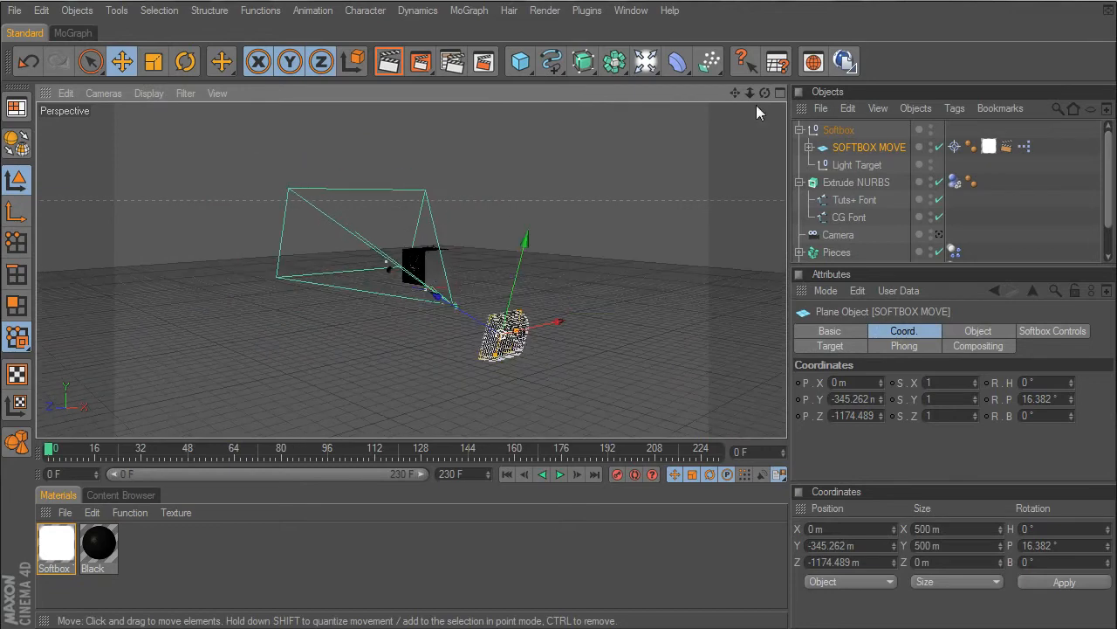
pyautogui.moveTo(766, 93); pyautogui.dragTo(665, 82)
pyautogui.moveTo(605, 337); pyautogui.dragTo(528, 337)
pyautogui.moveTo(444, 267); pyautogui.dragTo(460, 331)
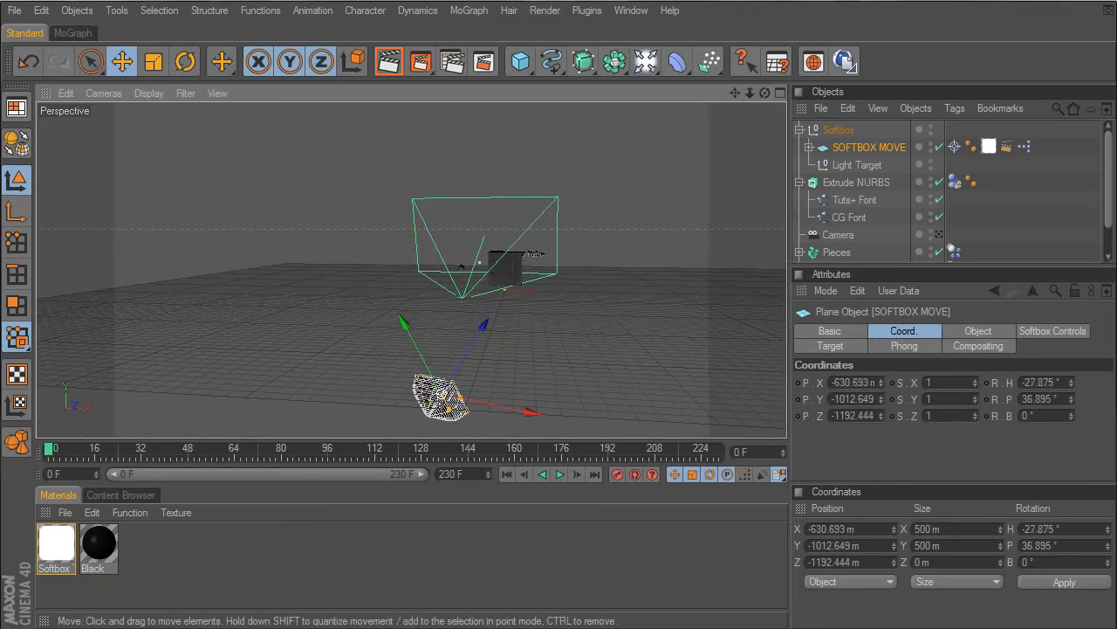
pyautogui.moveTo(529, 411); pyautogui.dragTo(504, 406)
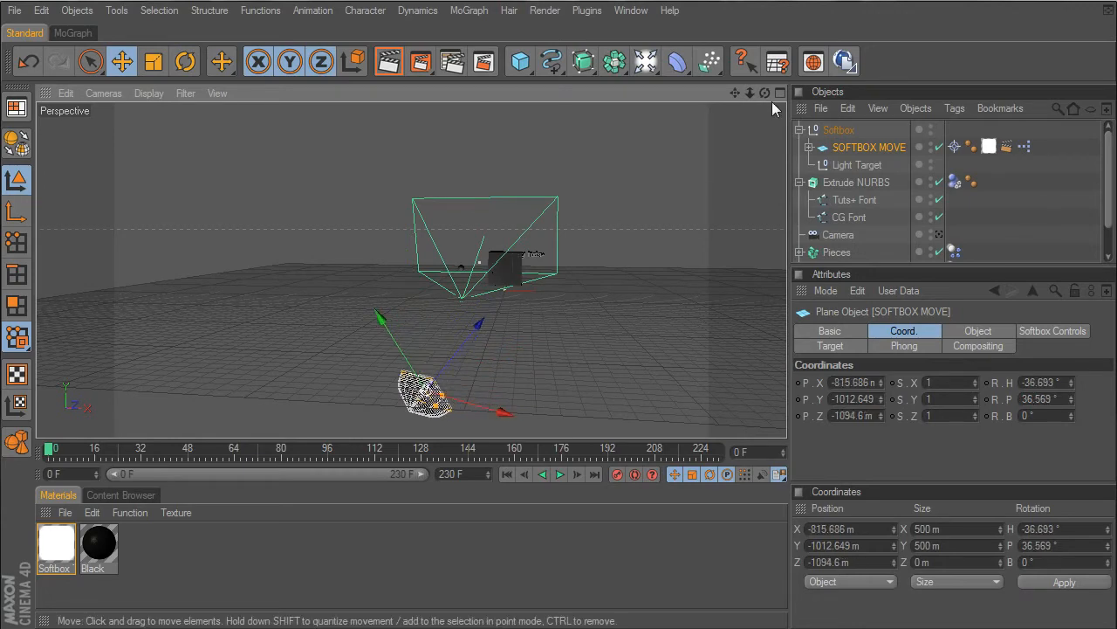
pyautogui.moveTo(766, 94); pyautogui.dragTo(812, 80)
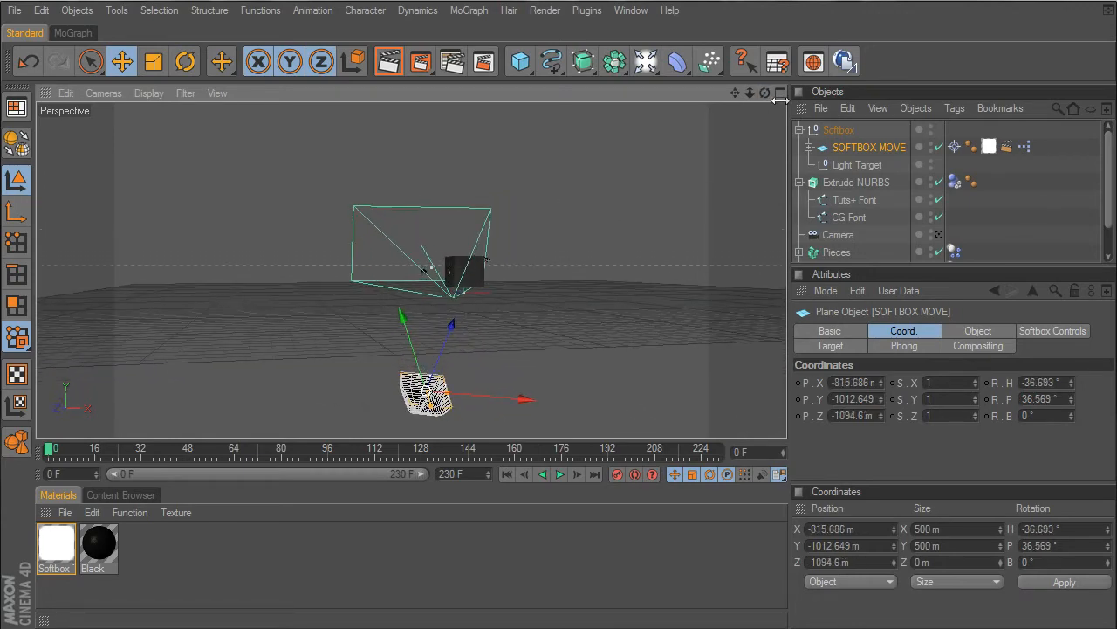
# - Check the softbox lighting through the Camera, and reposition the SOFTBOX MOVE plane at about X -477 m, Y -978 m, Z -1415 m
pyautogui.click(938, 236)
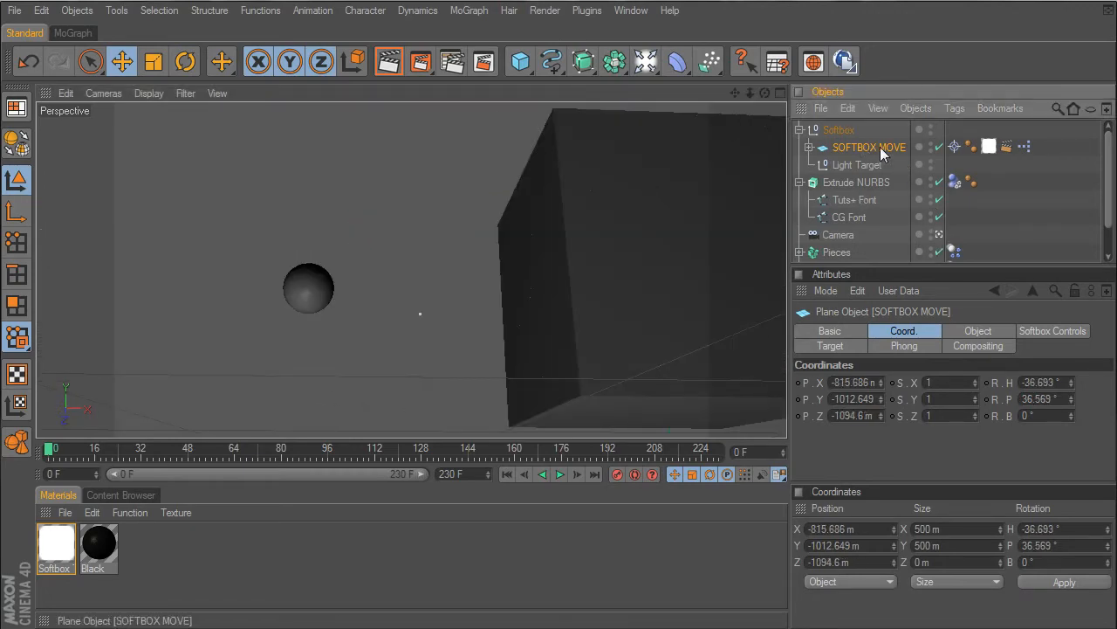
pyautogui.click(939, 235)
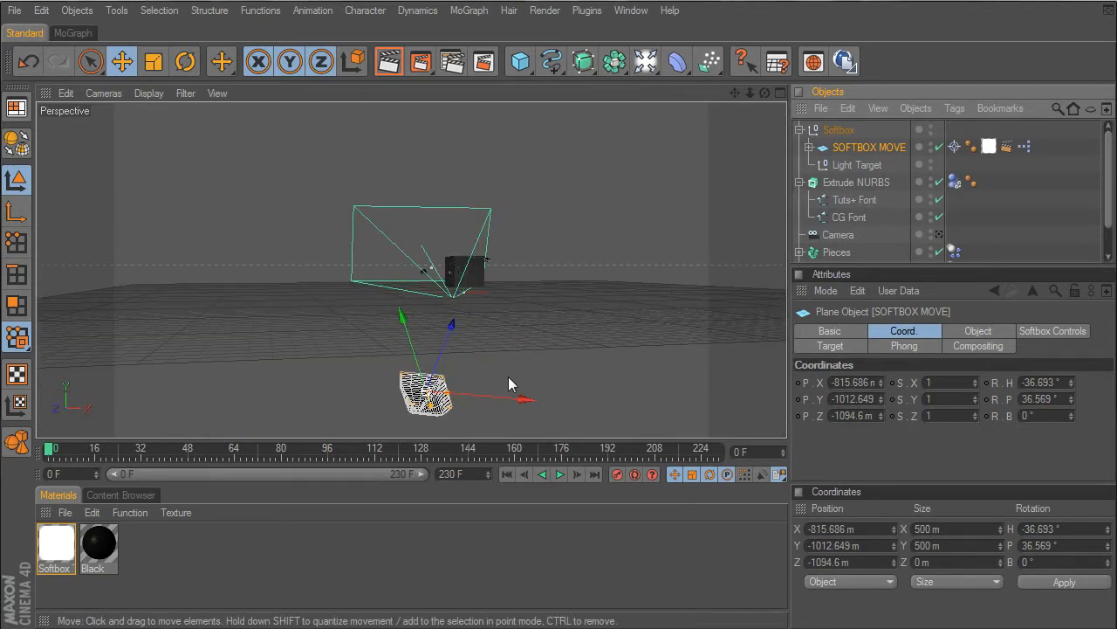
pyautogui.moveTo(508, 376); pyautogui.dragTo(555, 380)
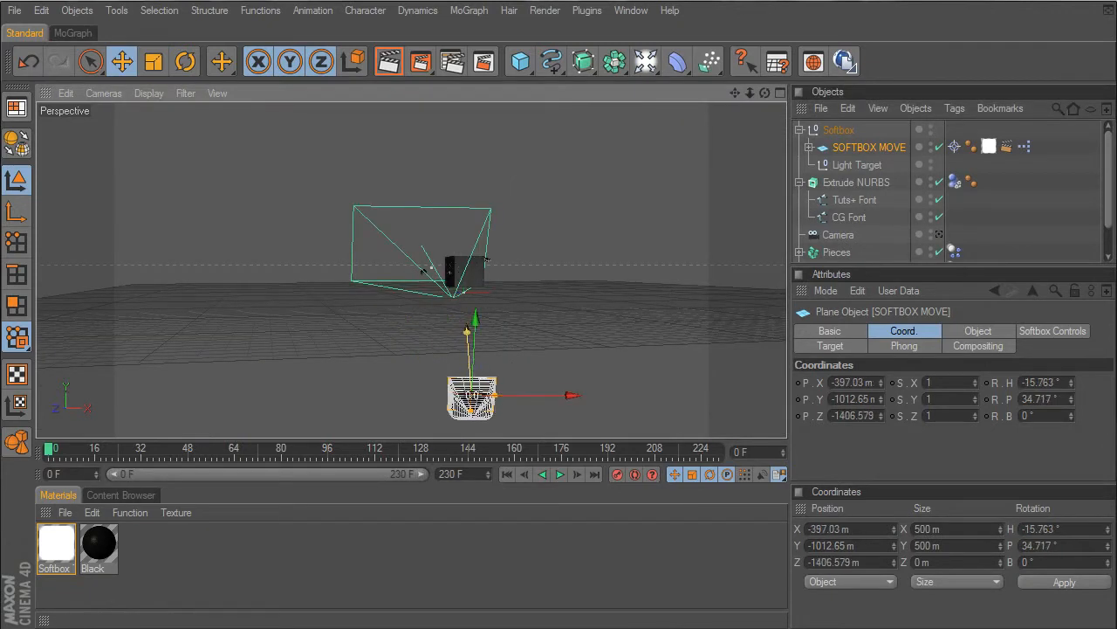
pyautogui.moveTo(467, 332); pyautogui.dragTo(467, 329)
pyautogui.moveTo(474, 350); pyautogui.dragTo(475, 346)
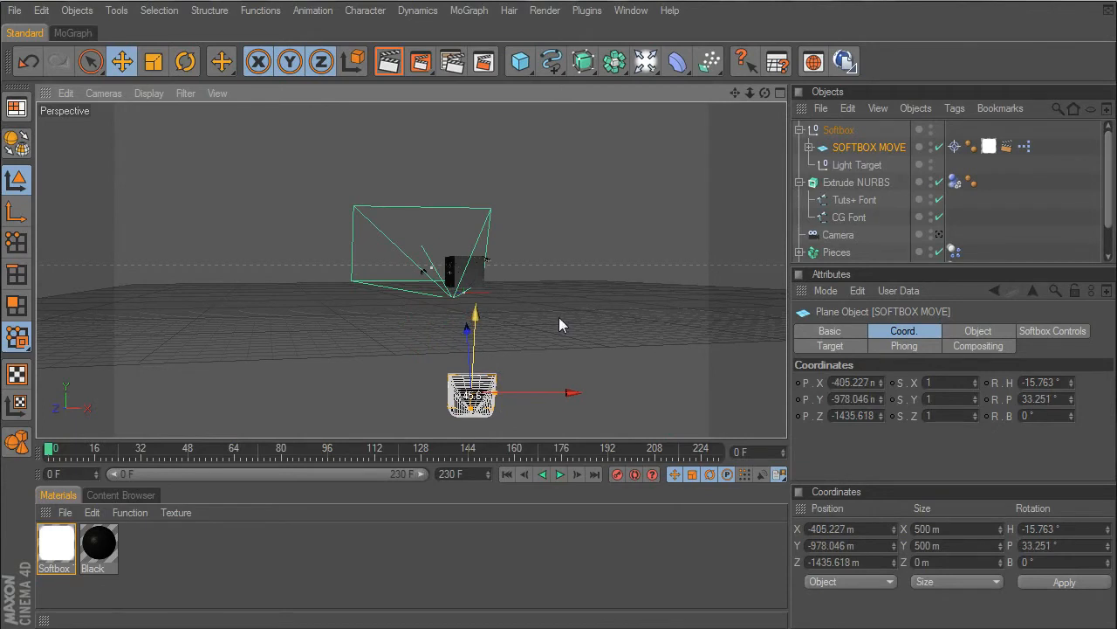
pyautogui.moveTo(523, 394); pyautogui.dragTo(516, 394)
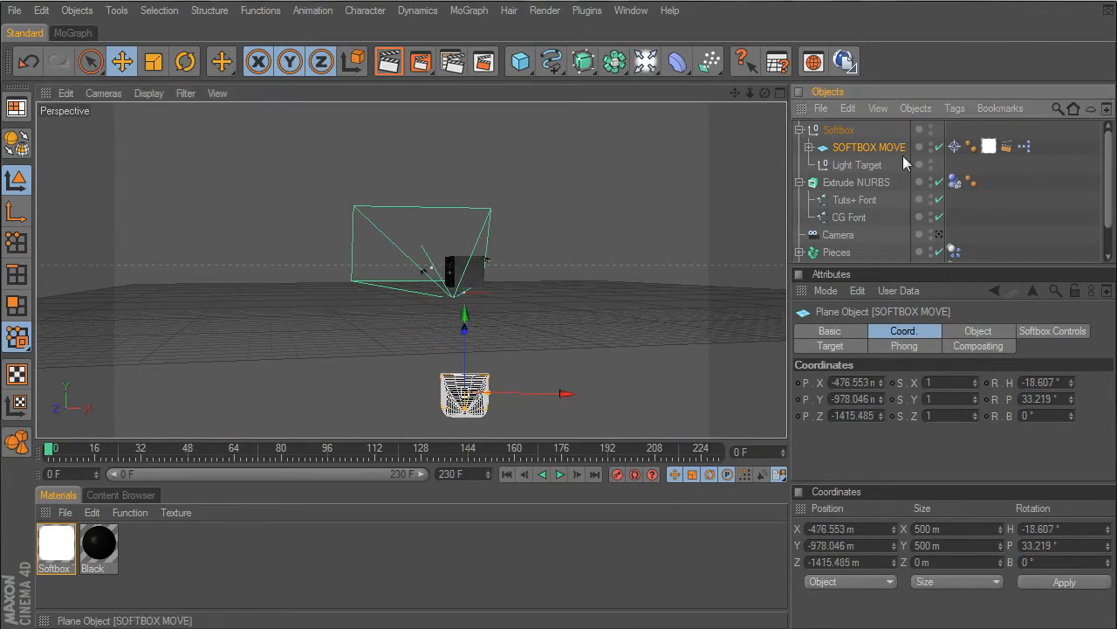
# - Tint the middle knot of the softbox light's gradient pale purple and its end knot dark purple with 22% saturation
pyautogui.click(1053, 332)
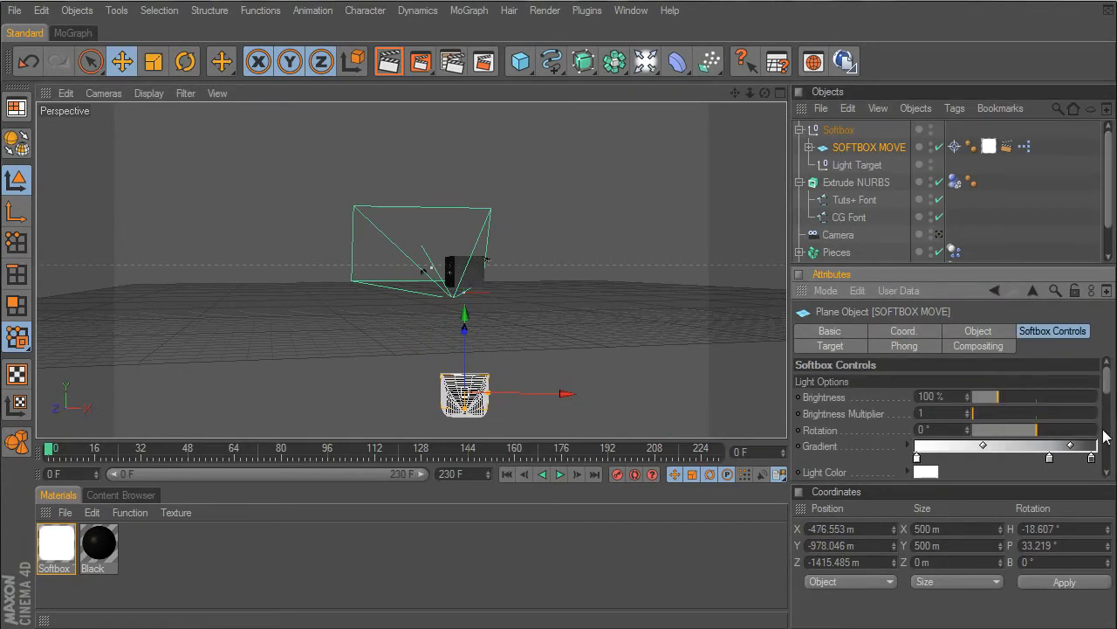
pyautogui.doubleClick(1051, 458)
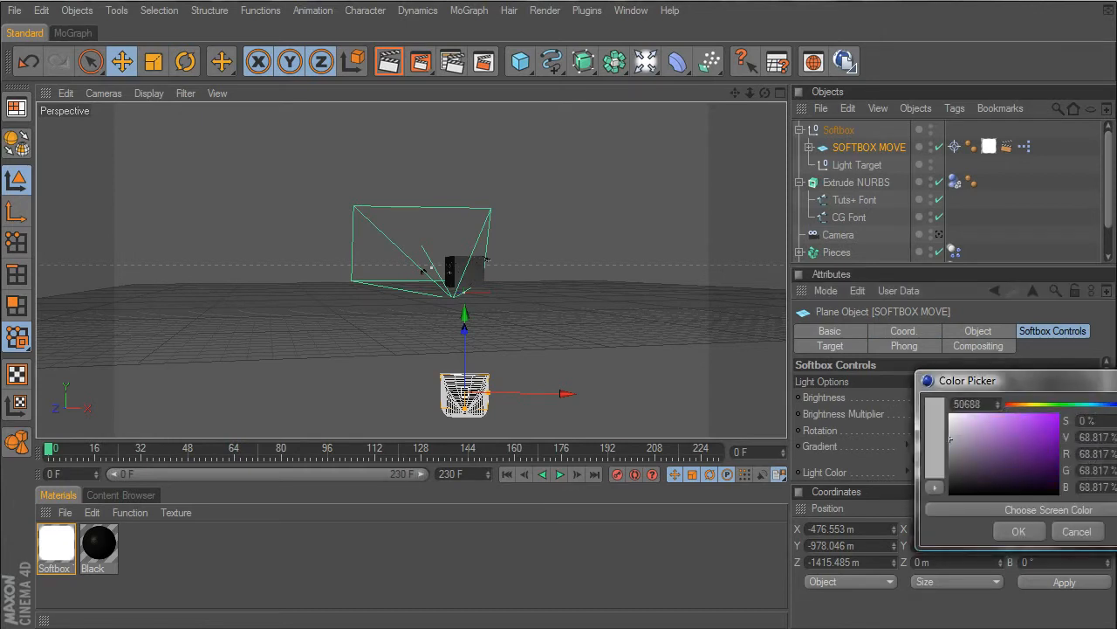
pyautogui.click(1021, 530)
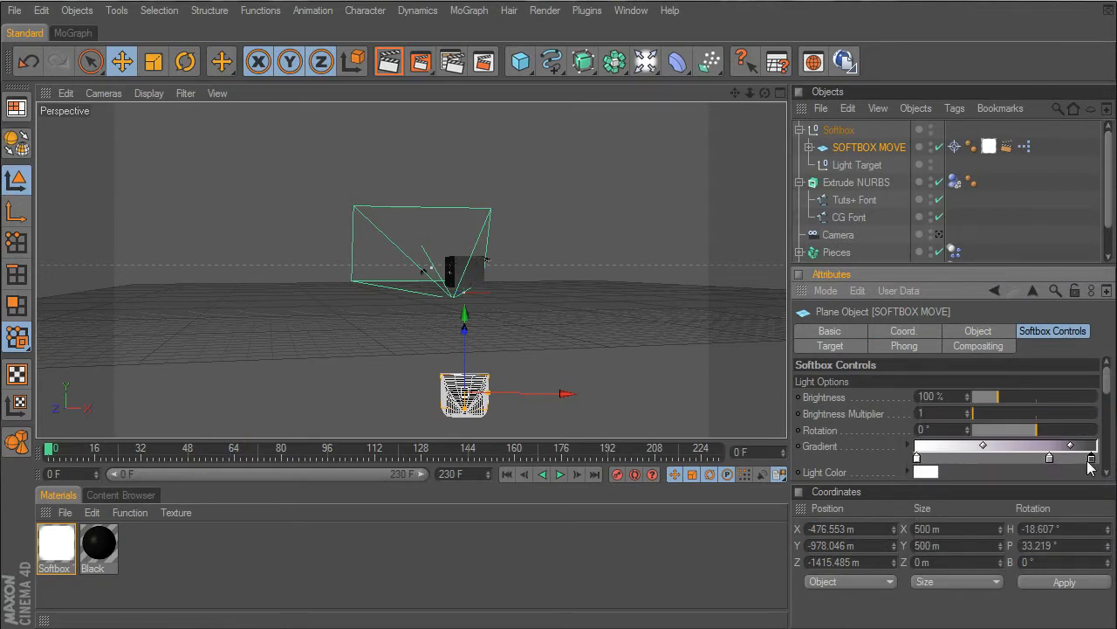
pyautogui.doubleClick(1089, 461)
pyautogui.write('50688')
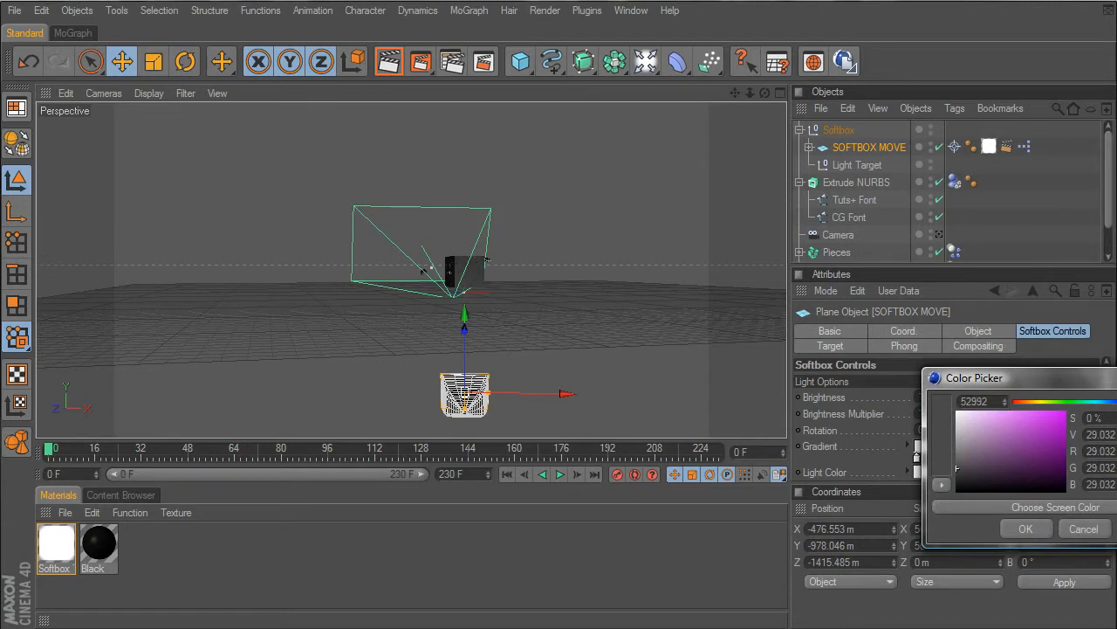
pyautogui.moveTo(957, 468); pyautogui.dragTo(980, 468)
pyautogui.click(1028, 527)
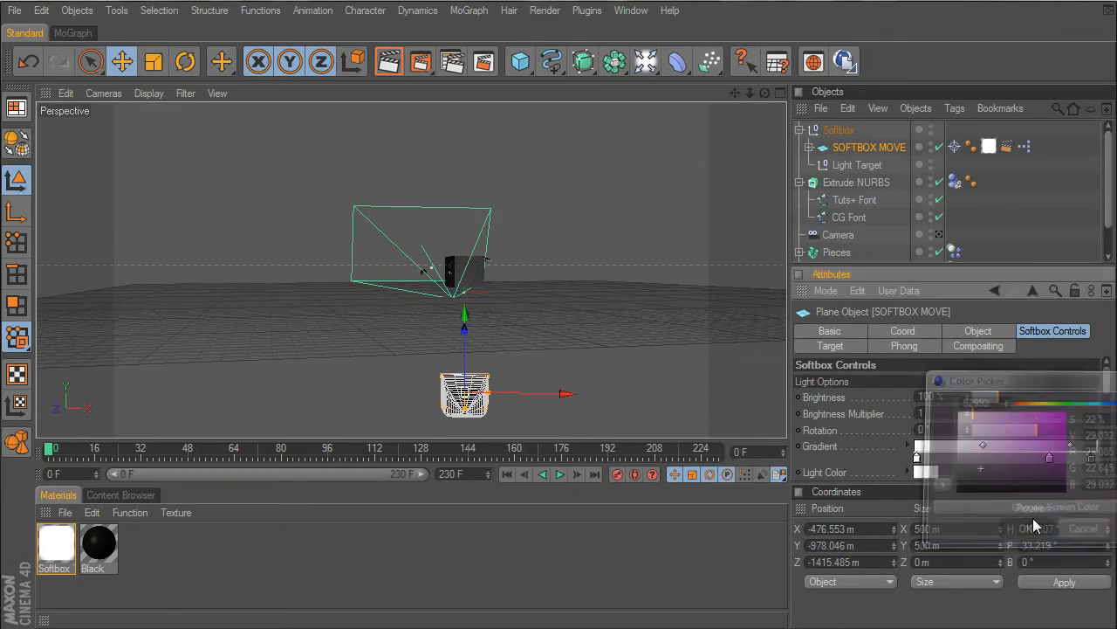
# - Set the softbox's Overall Scale to 148% and its Shadow Type to None
pyautogui.scroll(-5, 1109, 412)
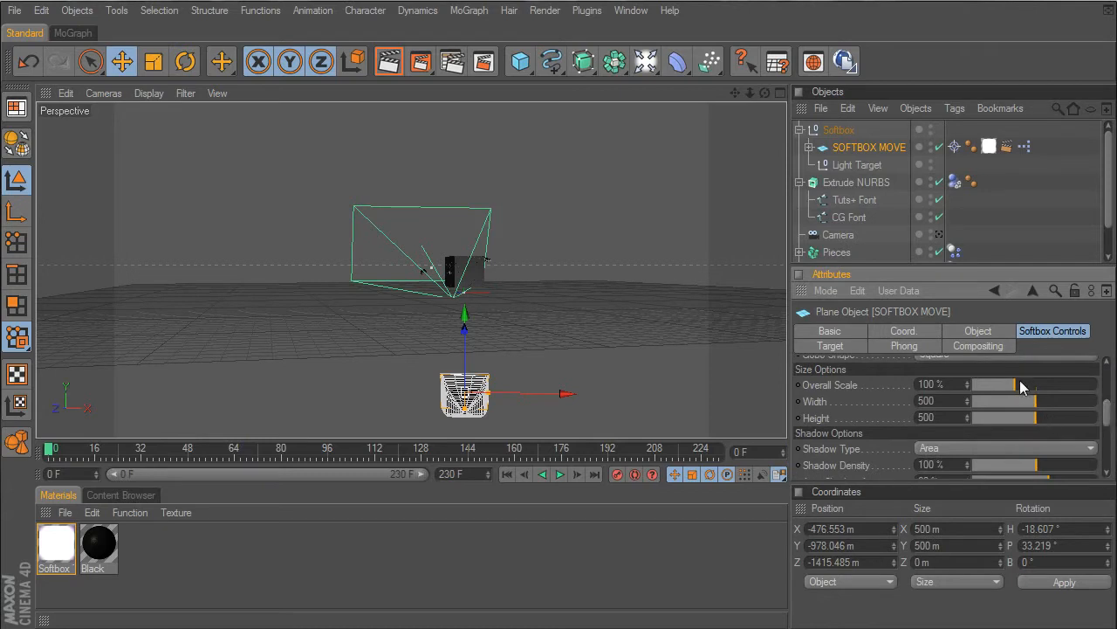
pyautogui.moveTo(1021, 387); pyautogui.dragTo(1041, 387)
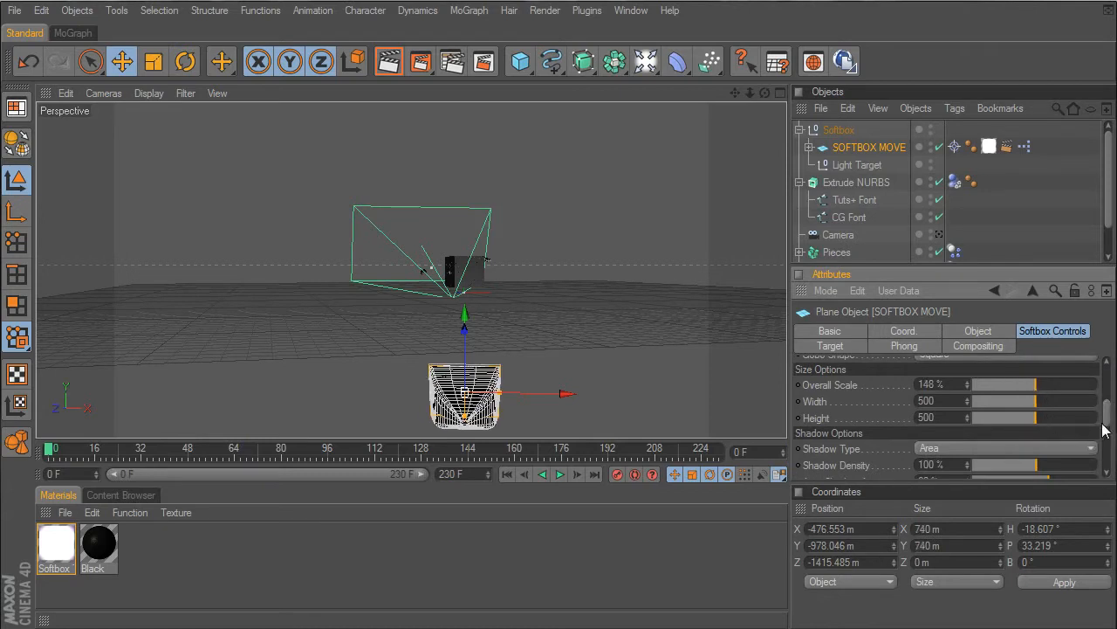
pyautogui.scroll(-1, 1104, 427)
pyautogui.click(1060, 415)
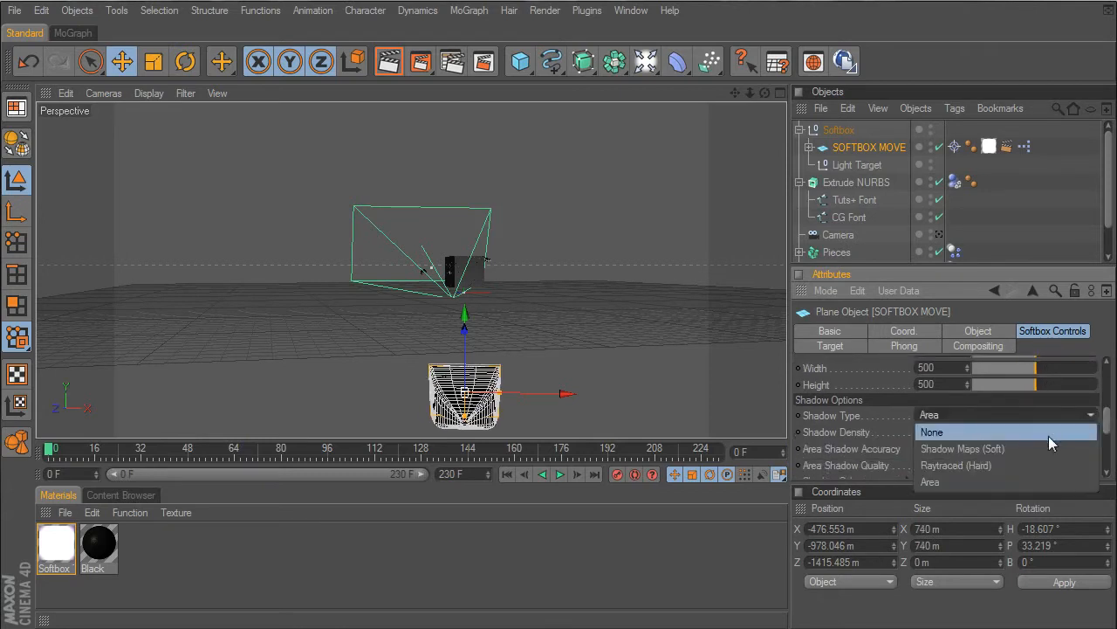
pyautogui.click(1049, 435)
# - Look through the Camera and render the view to examine the softbox lighting on the sphere and cube
pyautogui.moveTo(1107, 430); pyautogui.dragTo(1109, 370)
pyautogui.click(939, 234)
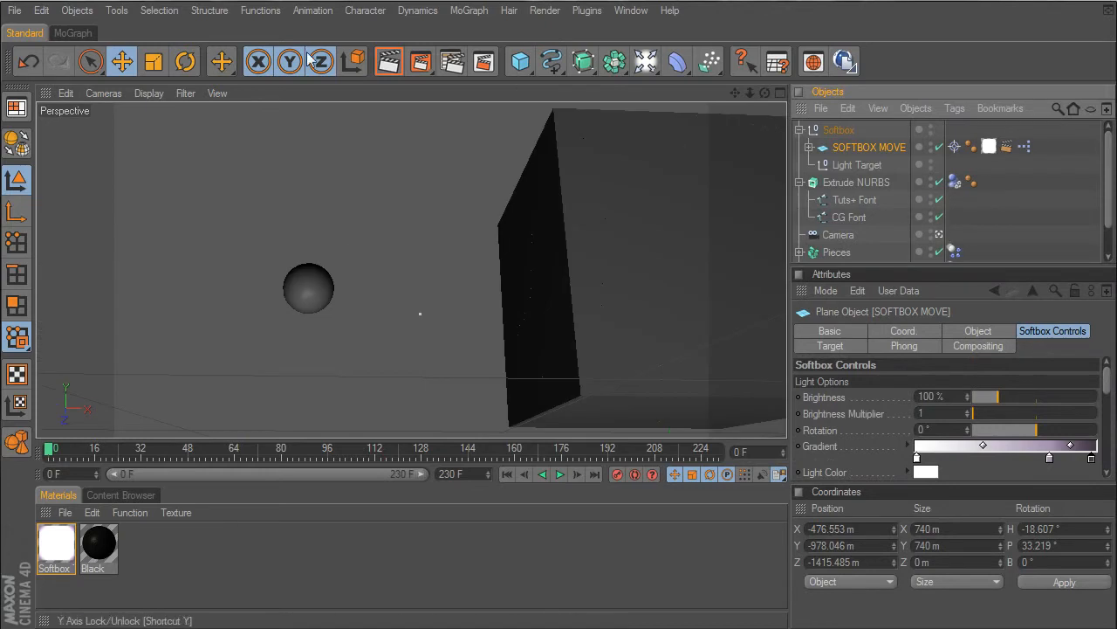
pyautogui.click(390, 61)
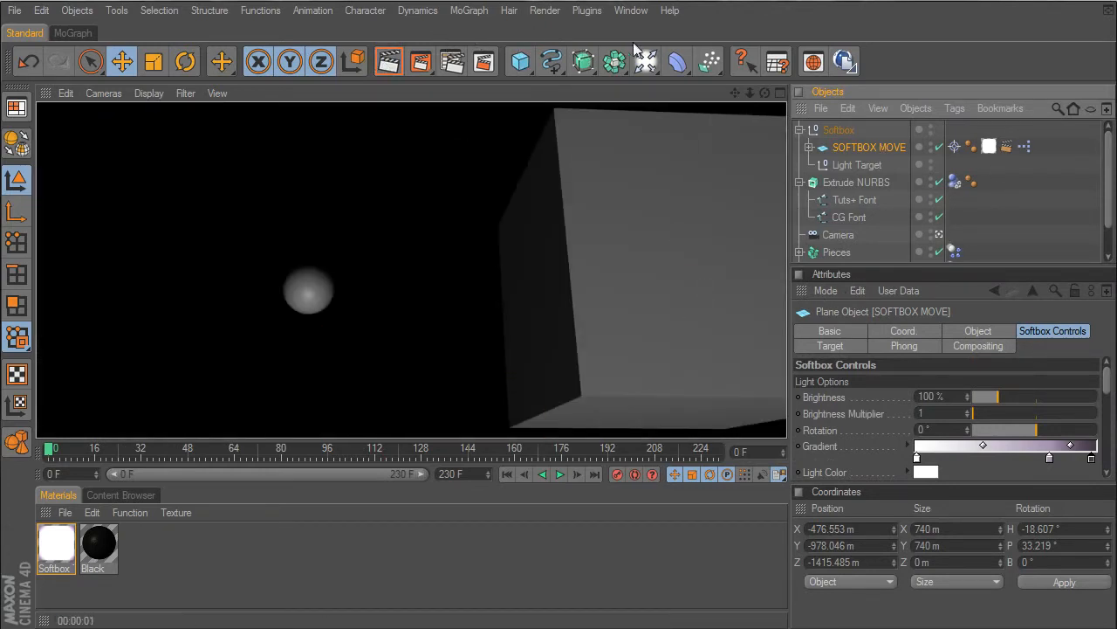
# - Add an Omni light, compare the scene with it off and on, and place it high beside the cube at about X -1366 m, Y 1075 m
pyautogui.moveTo(646, 62); pyautogui.dragTo(671, 78)
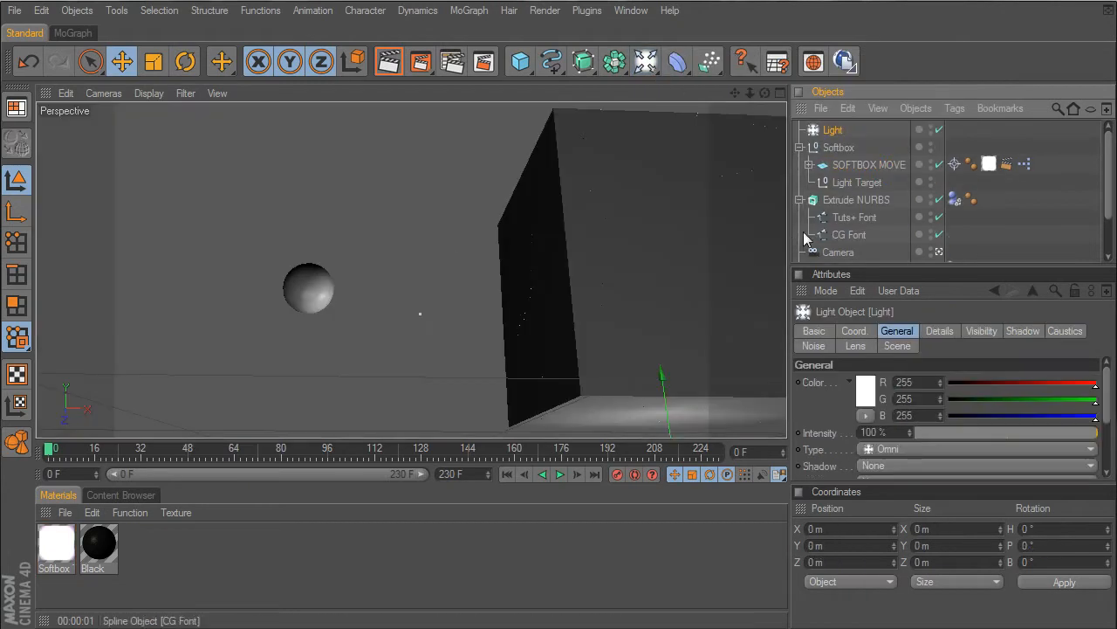
pyautogui.click(939, 130)
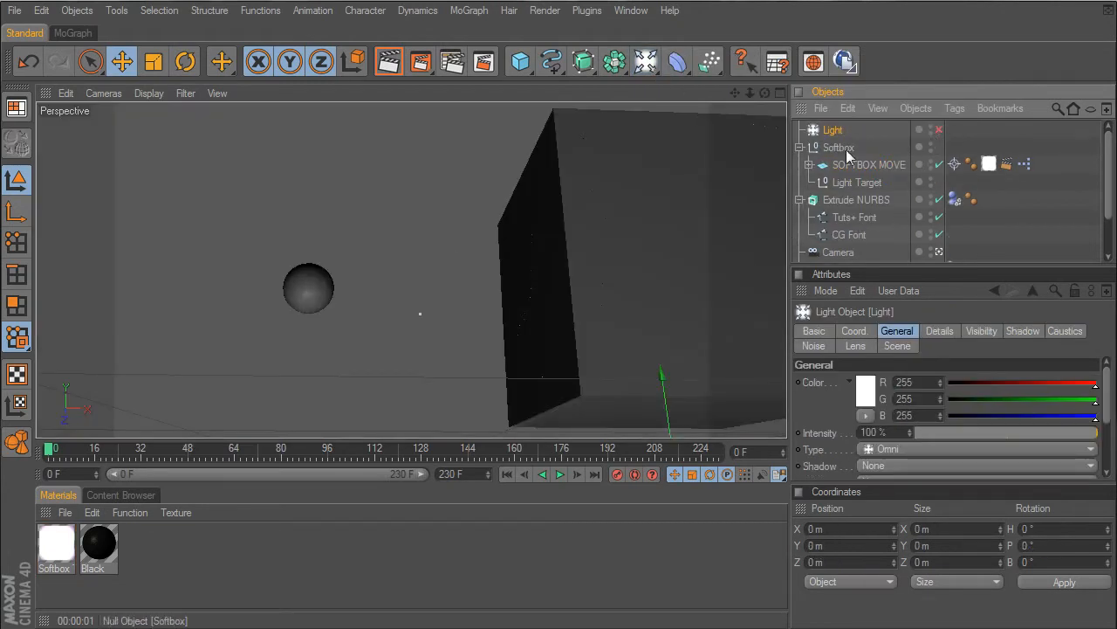
pyautogui.click(940, 129)
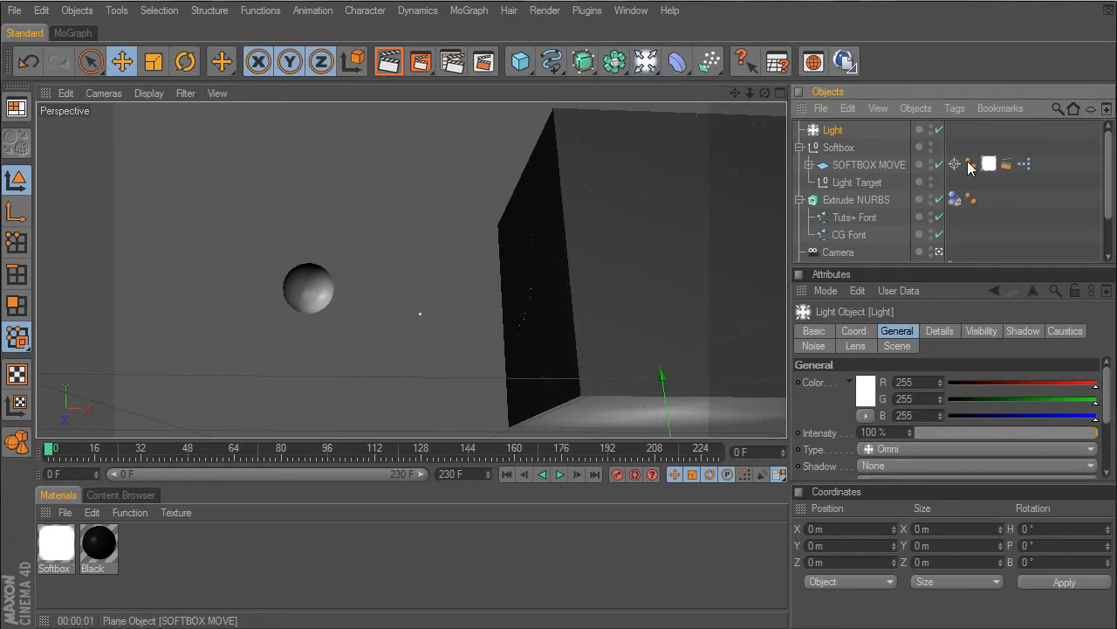
pyautogui.click(939, 252)
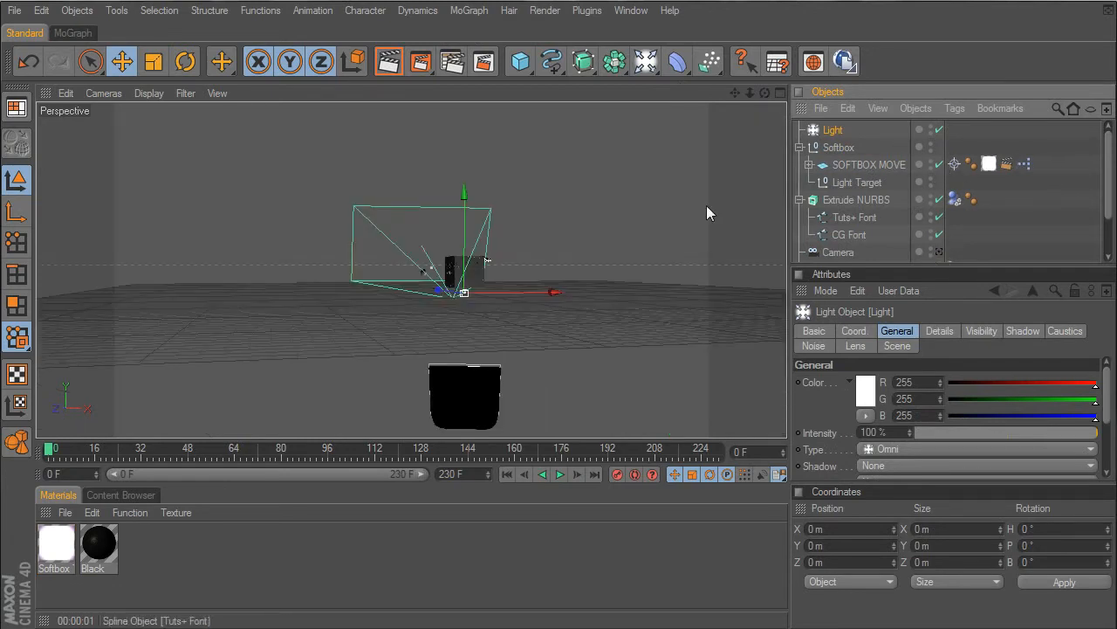
pyautogui.moveTo(469, 240); pyautogui.dragTo(453, 210)
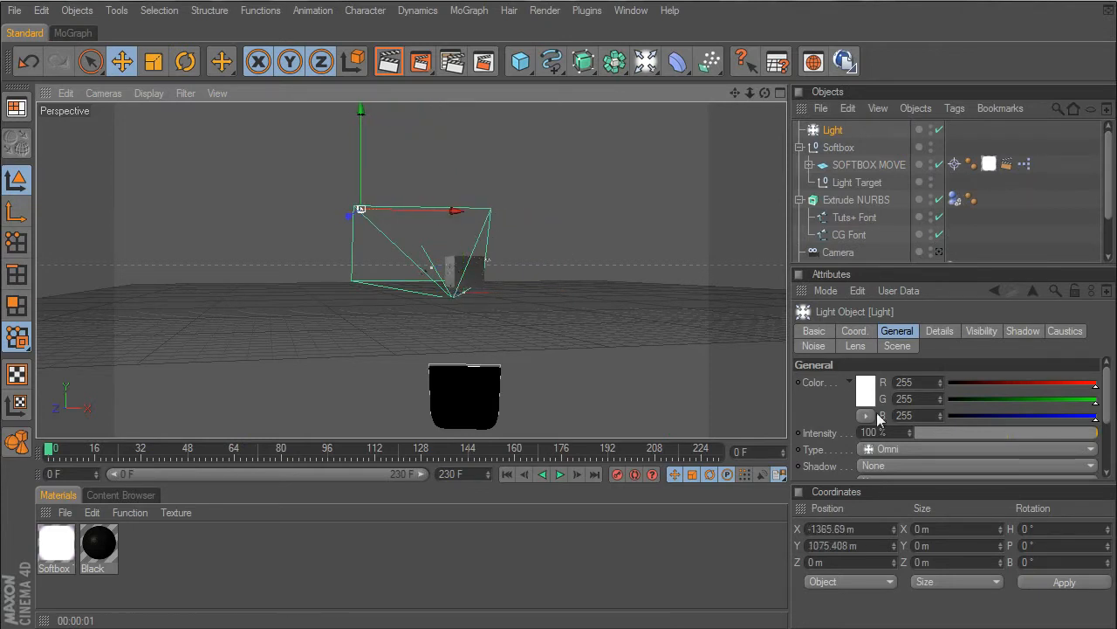
# - Set the Omni light's intensity to 0%
pyautogui.click(886, 432)
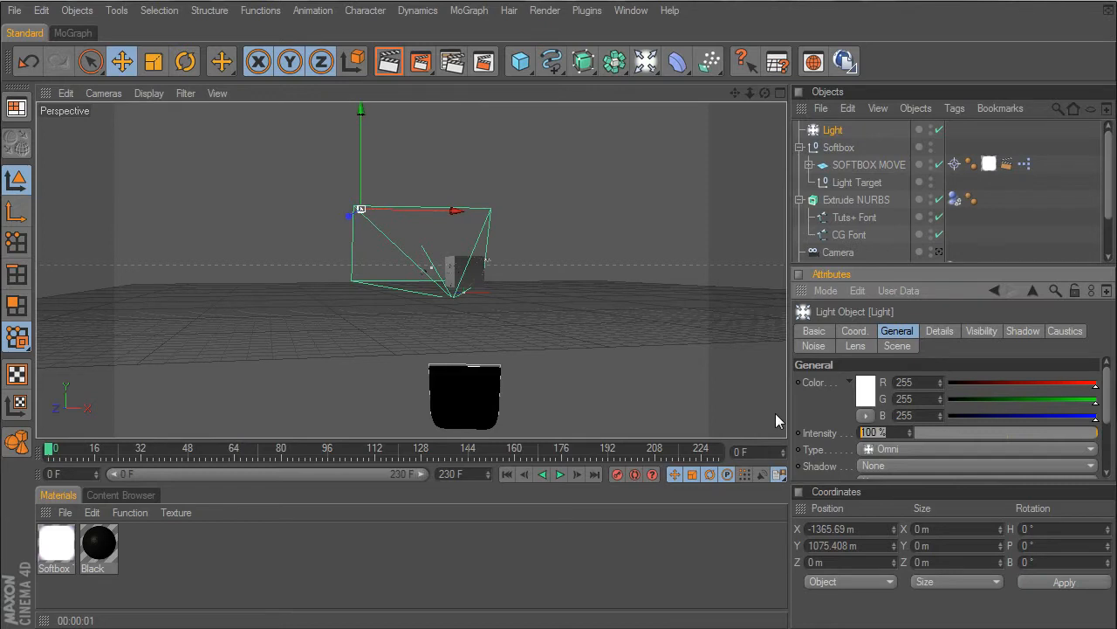
pyautogui.write('0')
pyautogui.press('Return')
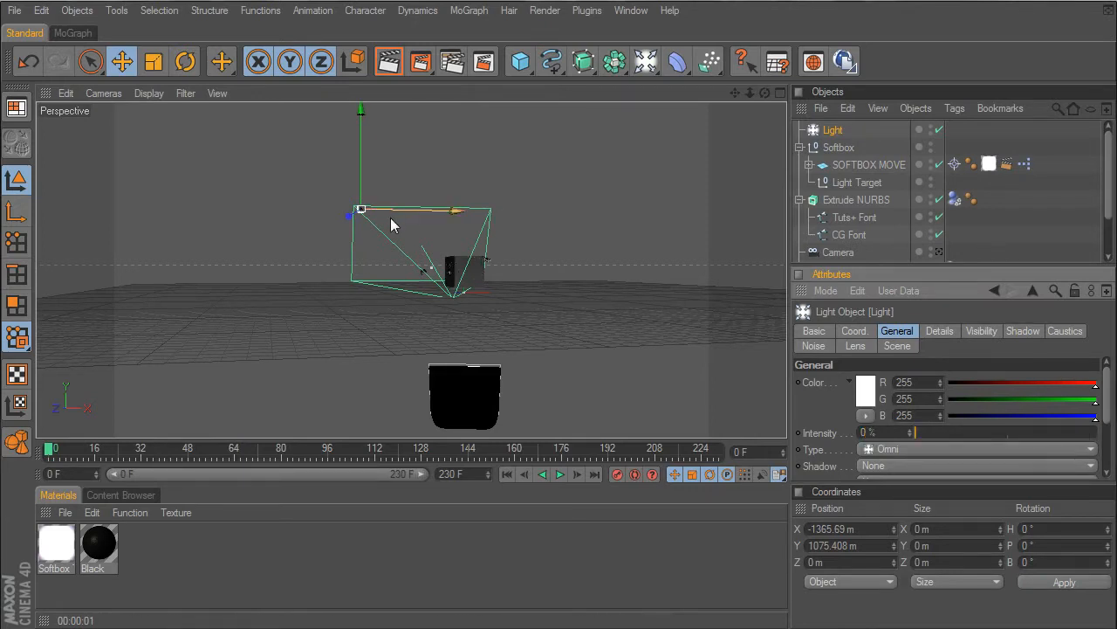
# - Shift the Omni light slightly to about X -1298 m, Y 1018 m, and switch the viewport to the Camera
pyautogui.scroll(5, 390, 225)
pyautogui.moveTo(735, 93); pyautogui.dragTo(748, 161)
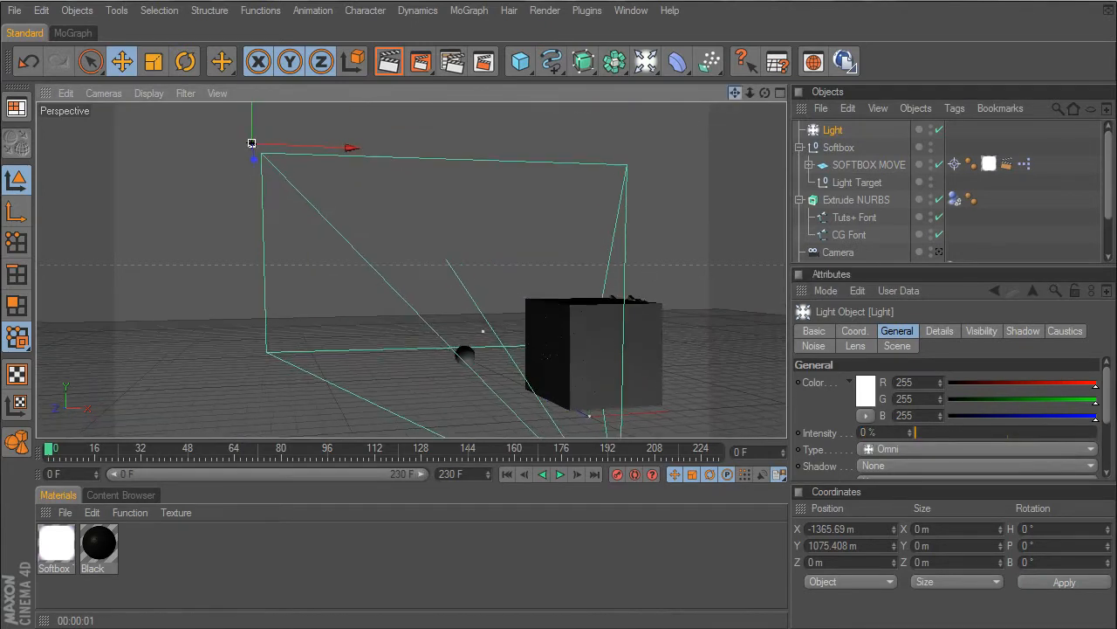
pyautogui.click(939, 251)
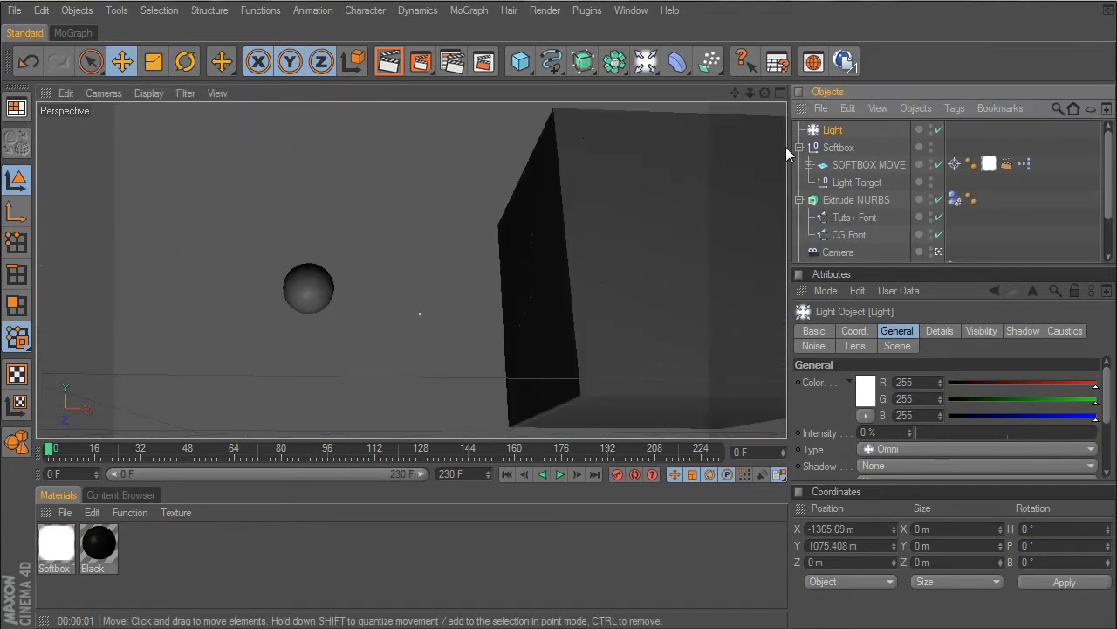
pyautogui.click(939, 251)
pyautogui.moveTo(252, 142); pyautogui.dragTo(267, 160)
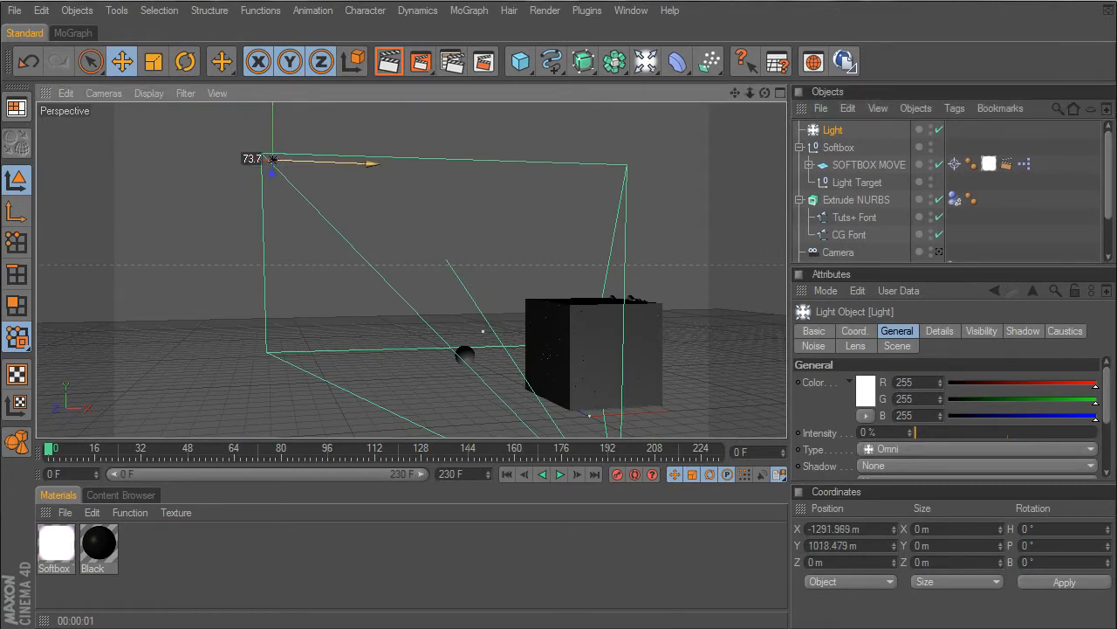
pyautogui.click(936, 251)
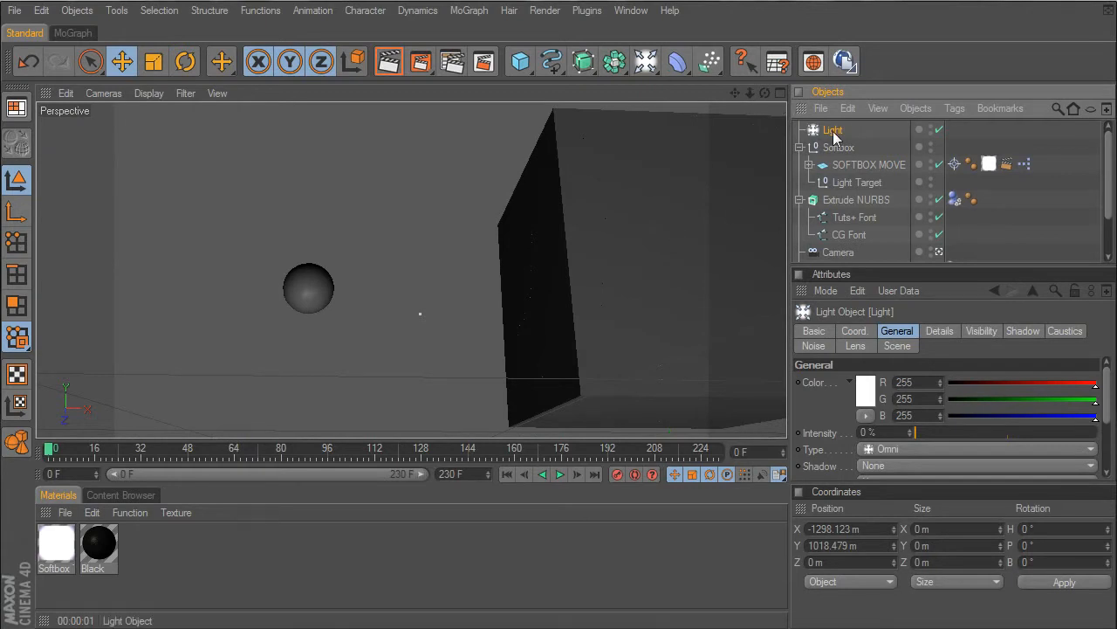
# - Add a second Omni light and disable the first one
pyautogui.moveTo(646, 61); pyautogui.dragTo(696, 81)
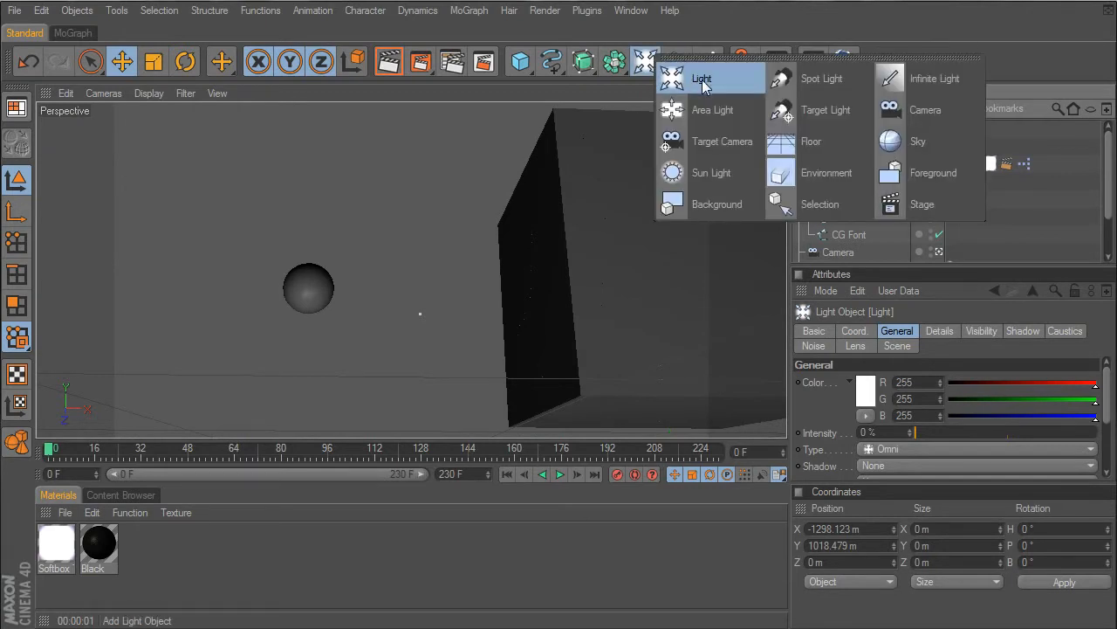
pyautogui.click(703, 81)
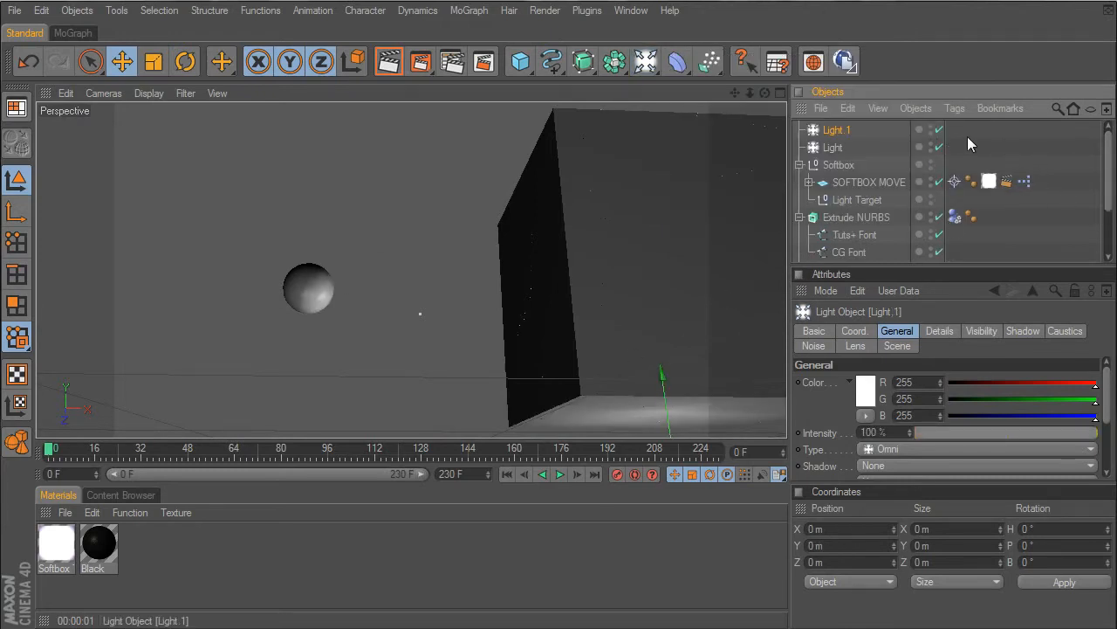
pyautogui.click(939, 147)
pyautogui.scroll(-2, 960, 244)
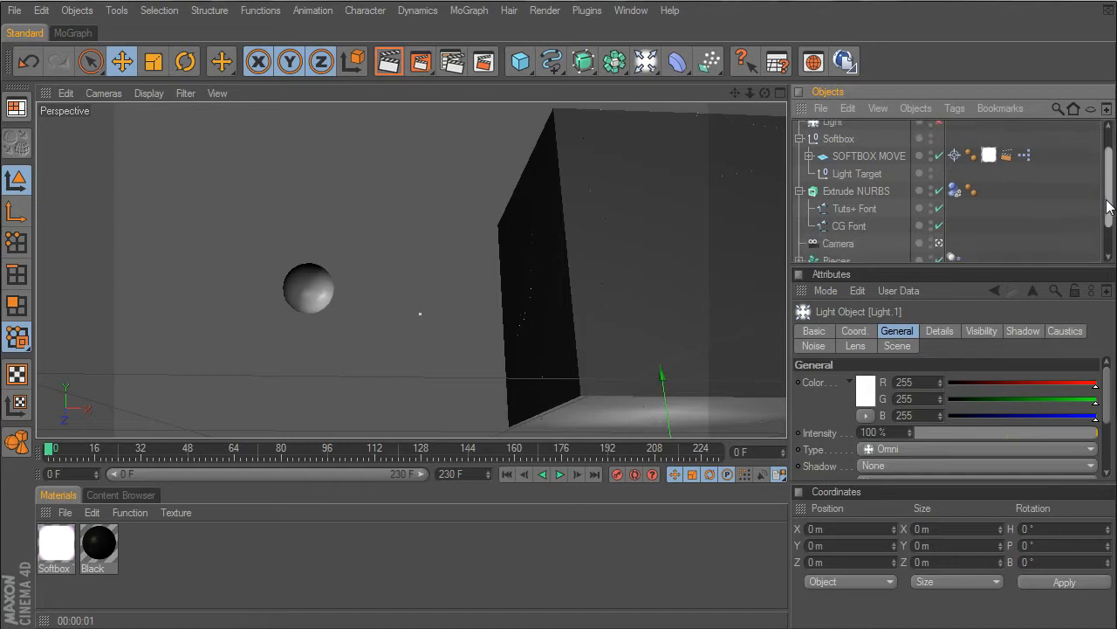
# - Leave the Camera view and place the second Omni light above the cube at about X -322 m, Y 714 m, Z 162 m
pyautogui.click(939, 247)
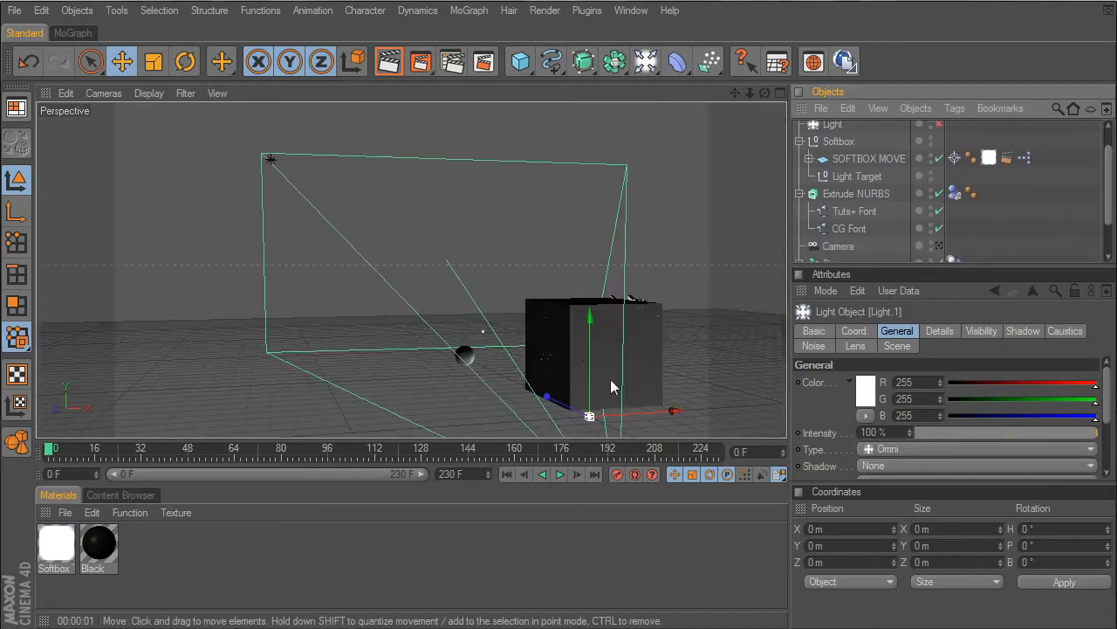
pyautogui.moveTo(577, 411); pyautogui.dragTo(471, 358)
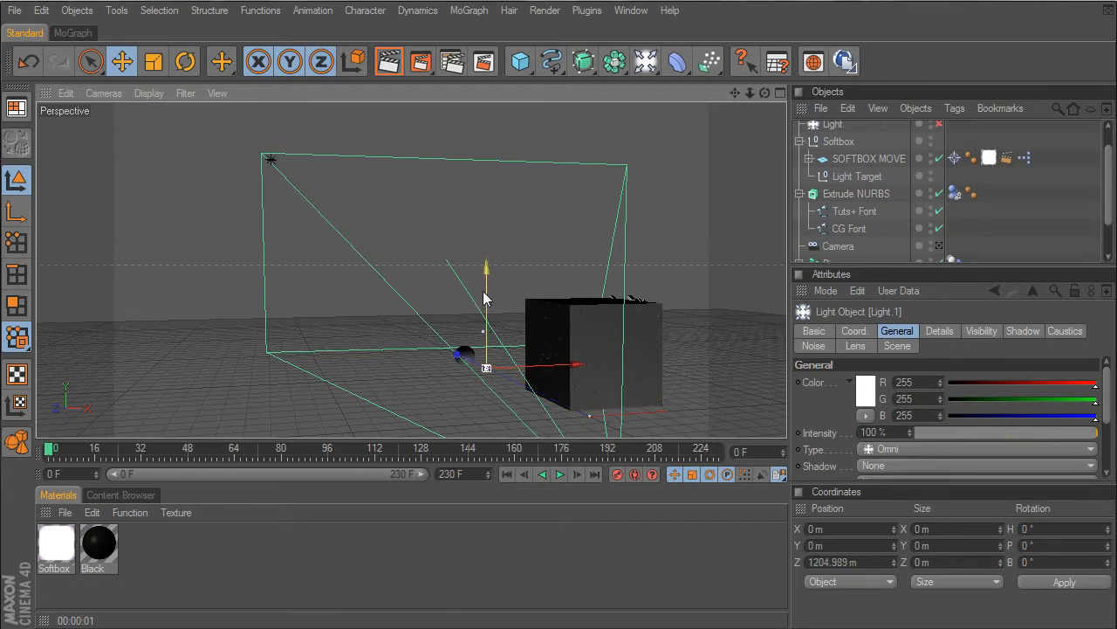
pyautogui.moveTo(486, 298); pyautogui.dragTo(486, 183)
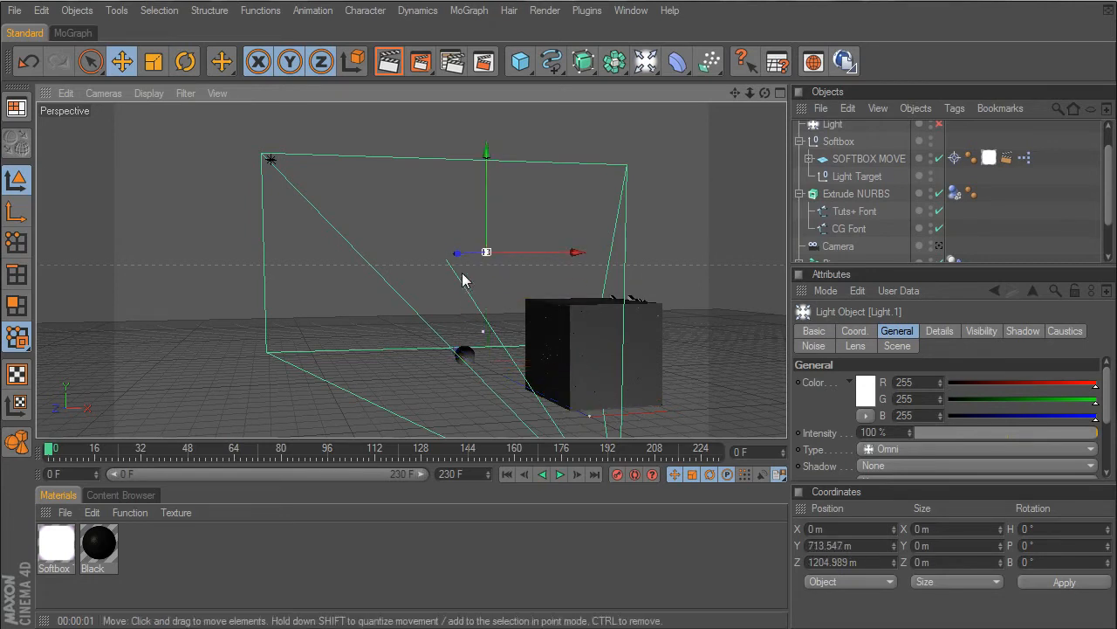
pyautogui.moveTo(456, 253); pyautogui.dragTo(420, 254)
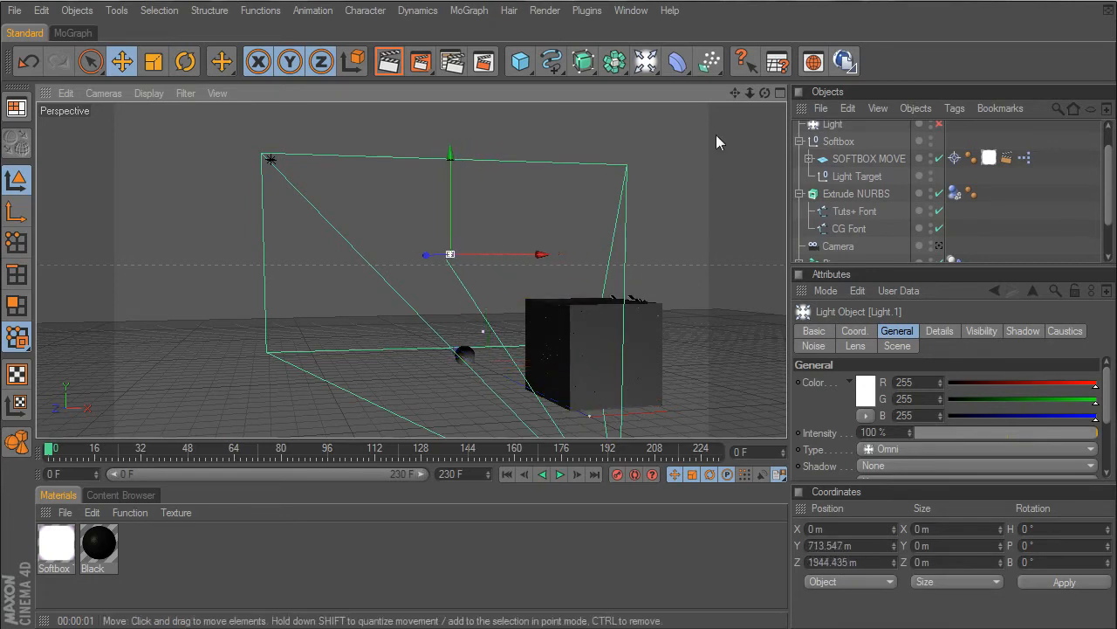
pyautogui.moveTo(765, 93); pyautogui.dragTo(614, 225)
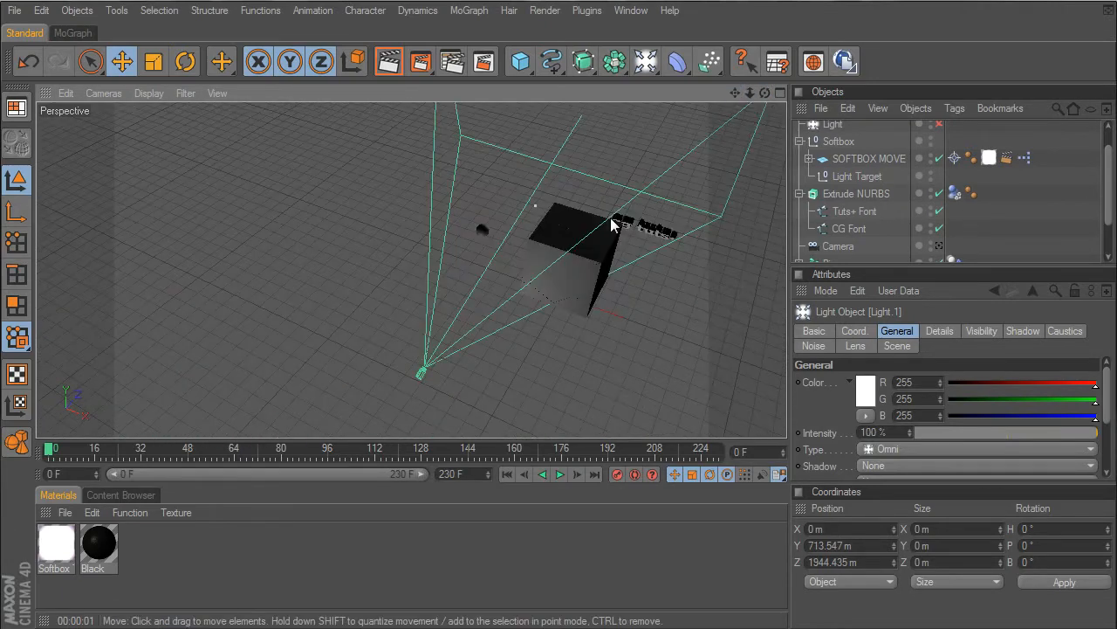
pyautogui.moveTo(739, 94); pyautogui.dragTo(726, 100)
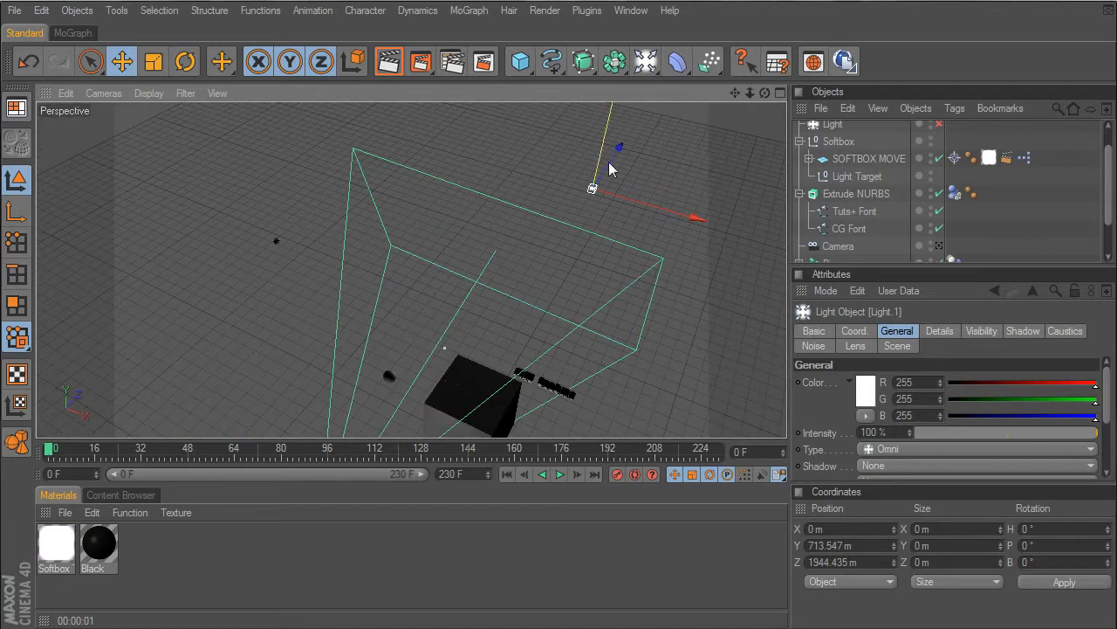
pyautogui.moveTo(594, 186); pyautogui.dragTo(576, 253)
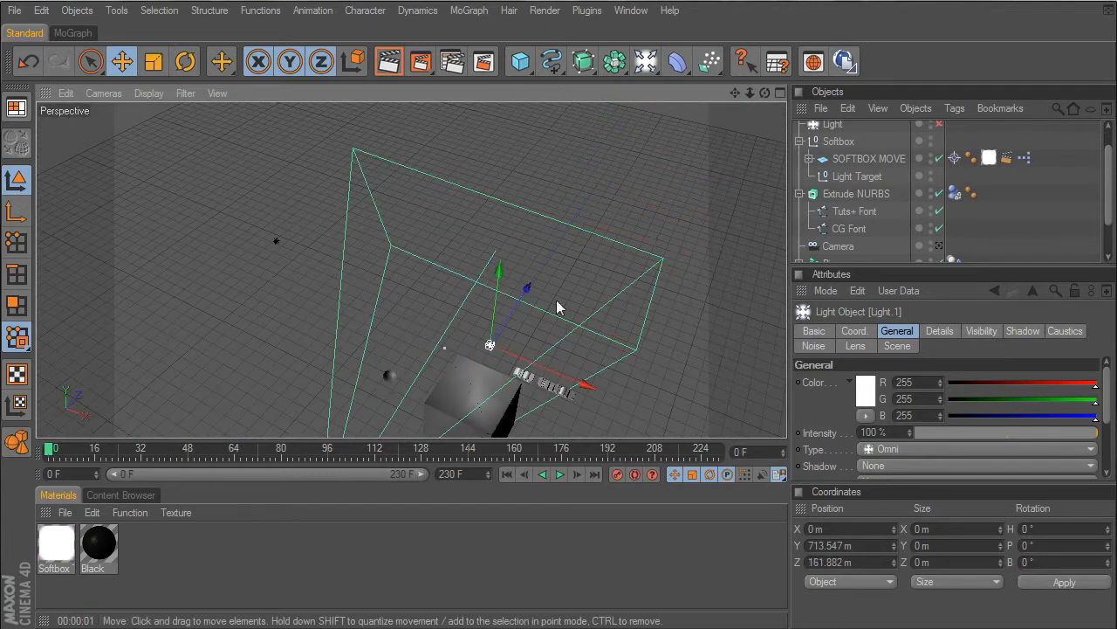
pyautogui.moveTo(544, 371); pyautogui.dragTo(493, 350)
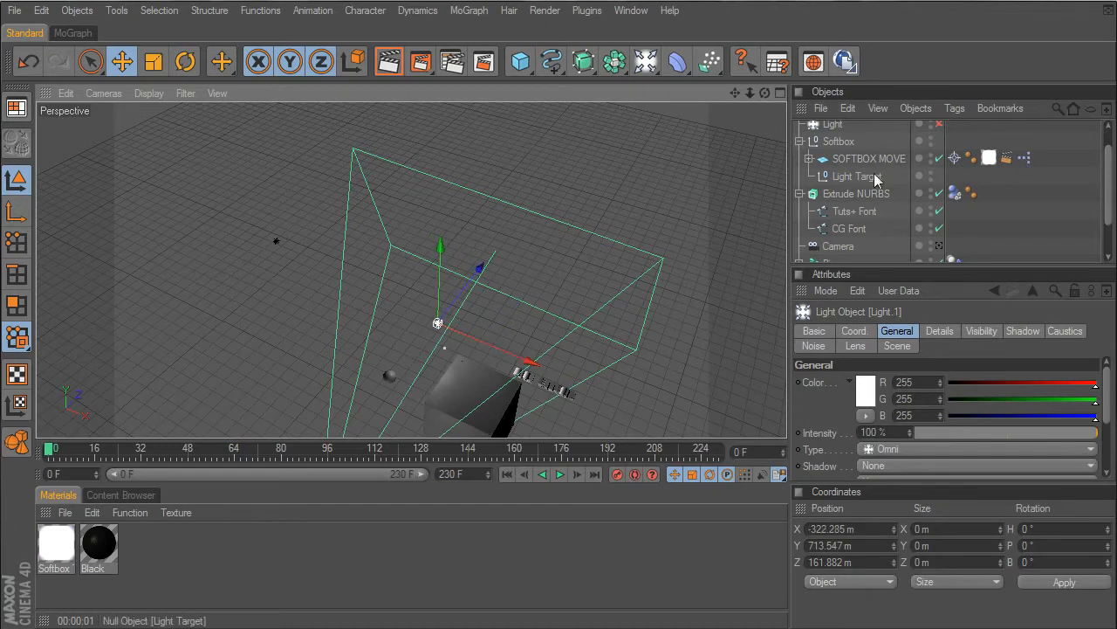
# - Switch the viewport back to the Camera and render the active view to check the new lighting
pyautogui.scroll(1, 933, 174)
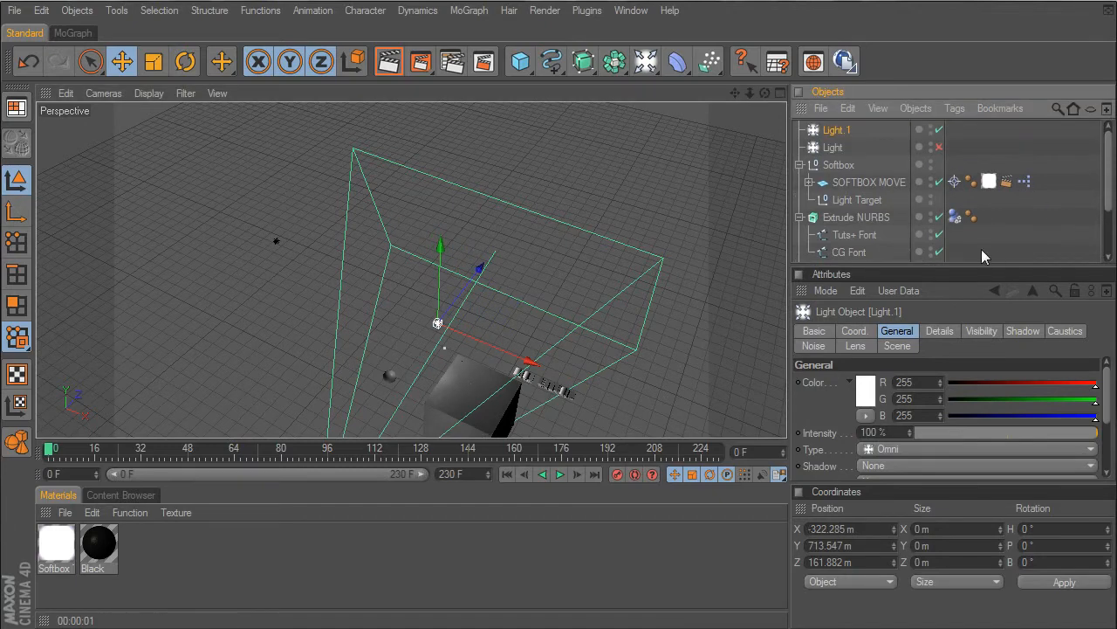
pyautogui.scroll(-2, 933, 227)
pyautogui.click(939, 201)
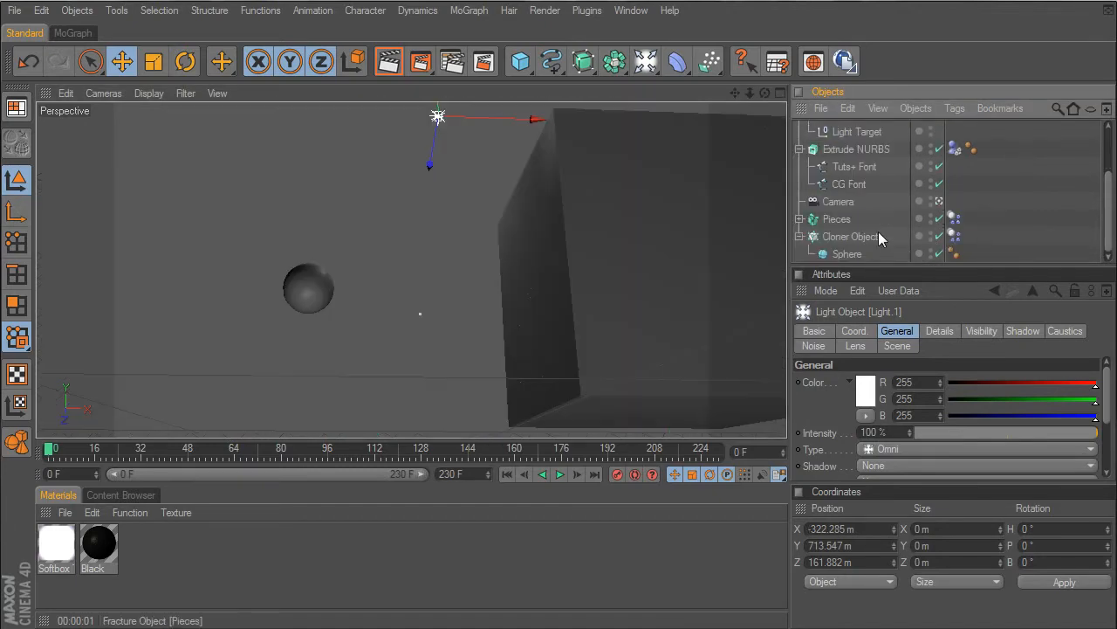
pyautogui.click(392, 66)
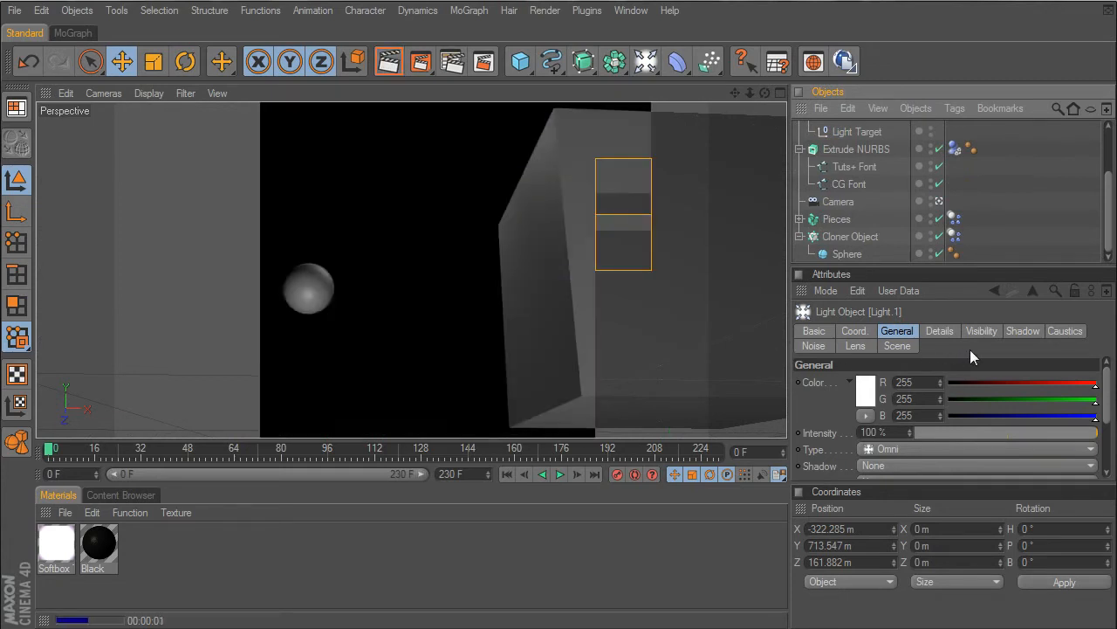
# - Create a new material and set its colour to a light pink of about R 253, G 208, B 255
pyautogui.doubleClick(167, 542)
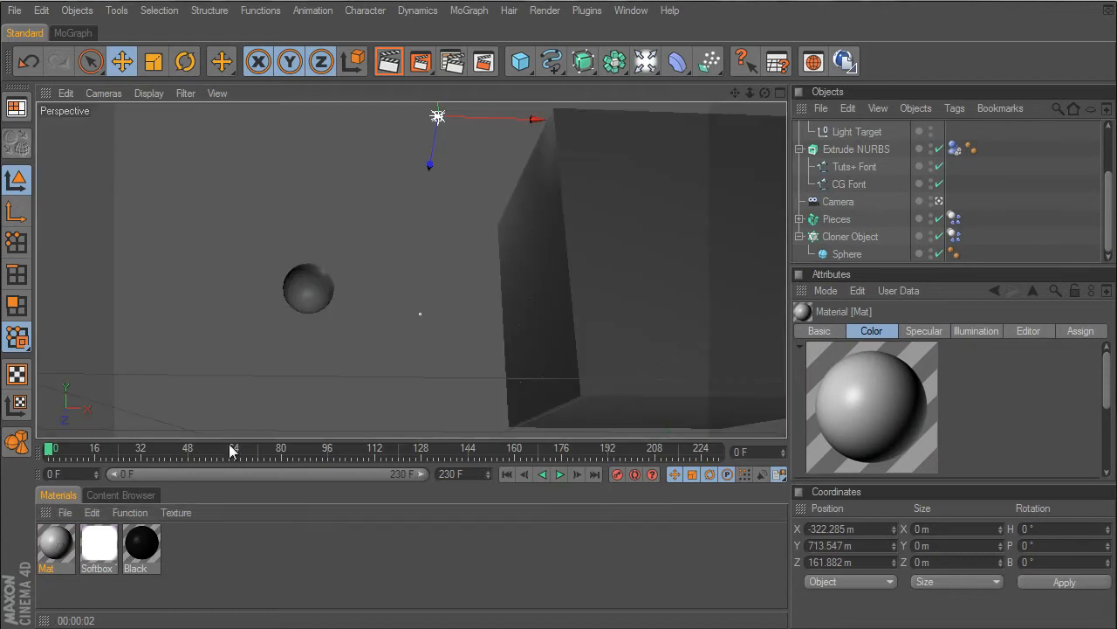
pyautogui.doubleClick(55, 542)
pyautogui.click(232, 265)
pyautogui.click(434, 123)
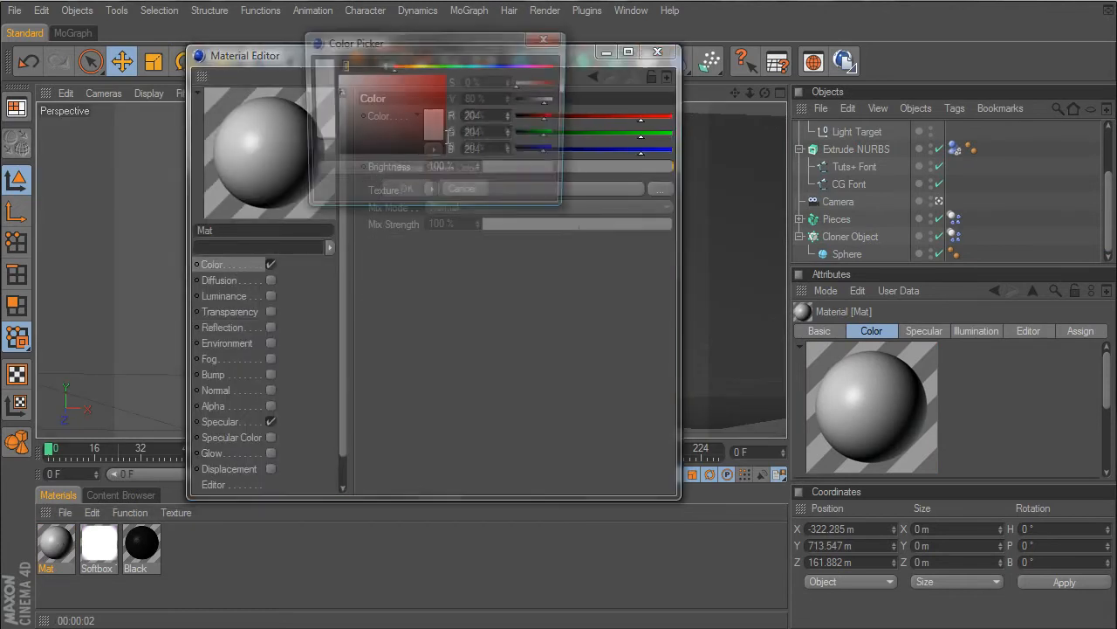
pyautogui.moveTo(448, 65); pyautogui.dragTo(528, 77)
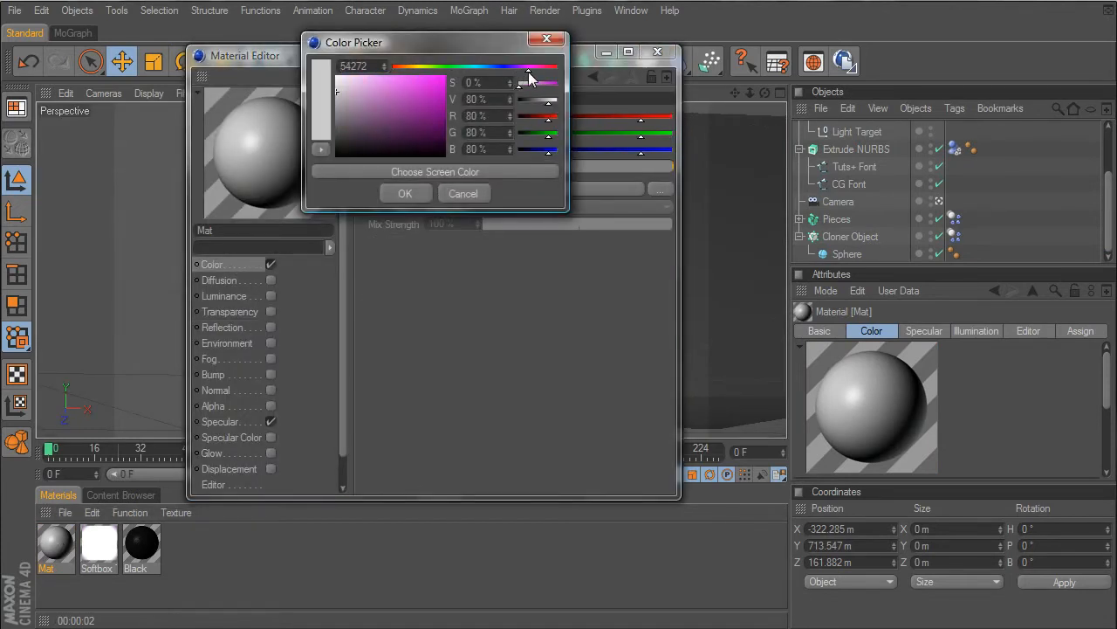
pyautogui.click(354, 78)
pyautogui.click(405, 193)
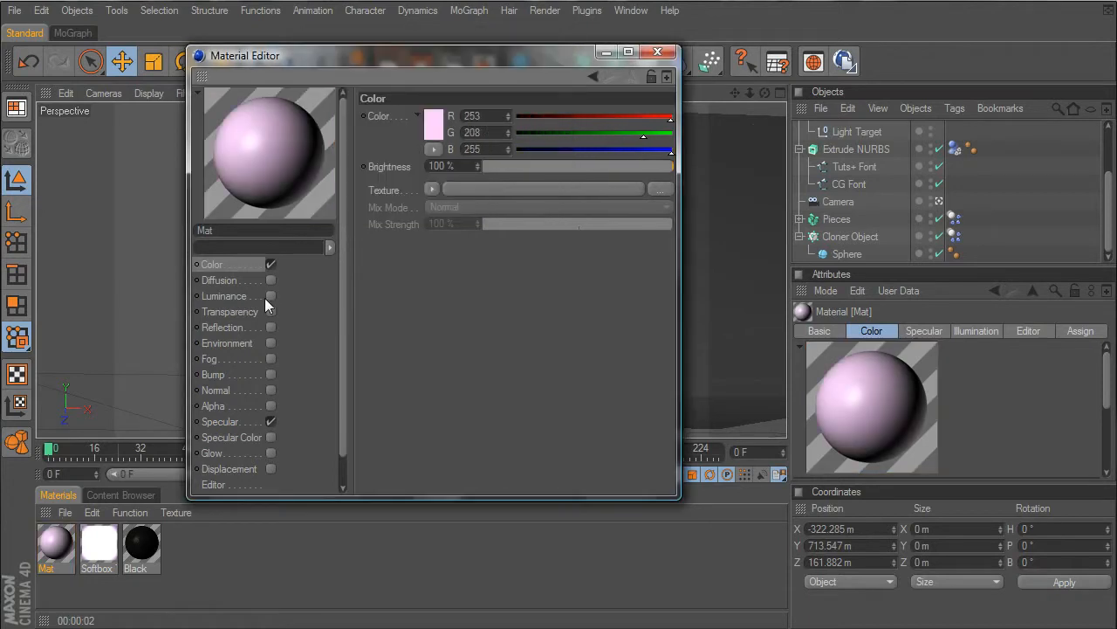
# - Enable the pink material's luminance at 3% brightness and set its specular to width 53%, height 72% and falloff -11%
pyautogui.click(271, 296)
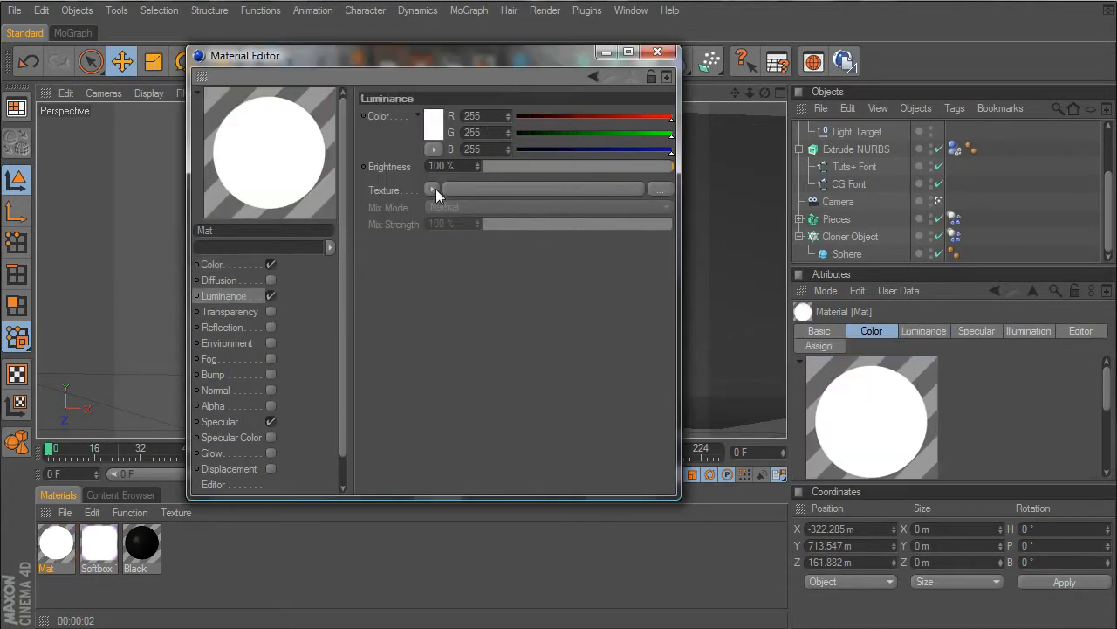
pyautogui.moveTo(496, 170); pyautogui.dragTo(490, 169)
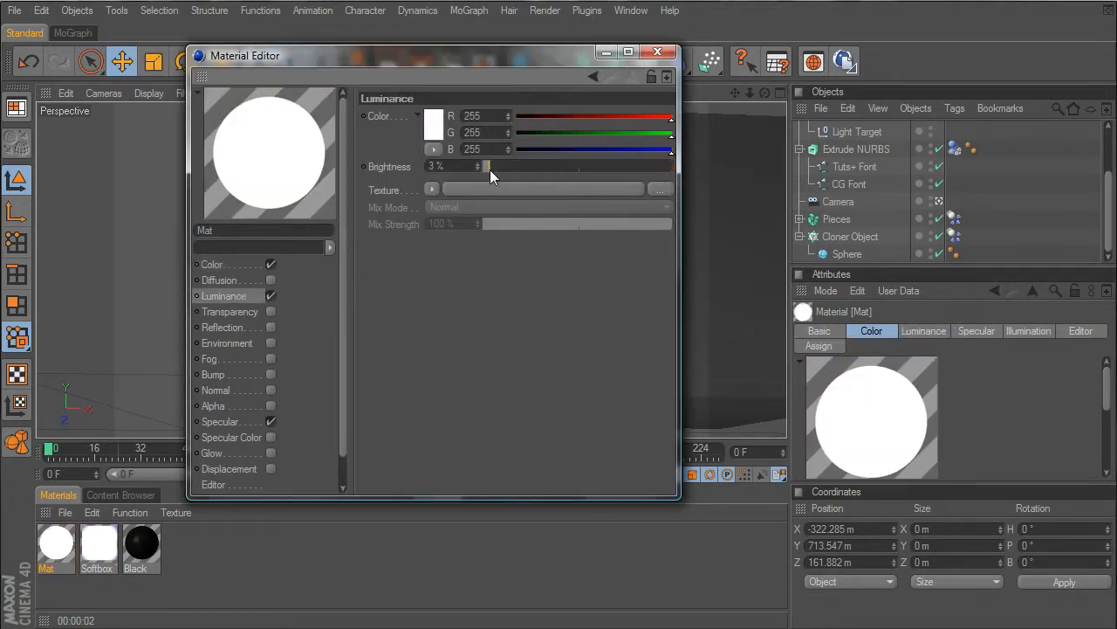
pyautogui.click(224, 422)
pyautogui.moveTo(546, 205); pyautogui.dragTo(584, 190)
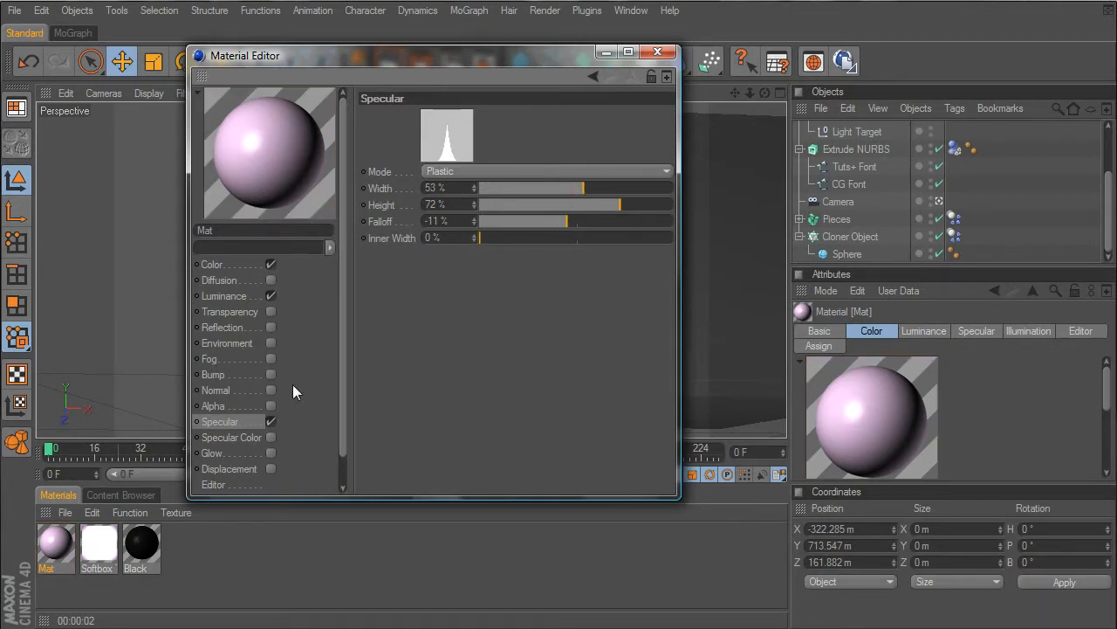
# - Add a Fresnel reflection with 6% brightness and 6% mix strength to the pink material, and apply the material to the Cloner Object
pyautogui.click(269, 327)
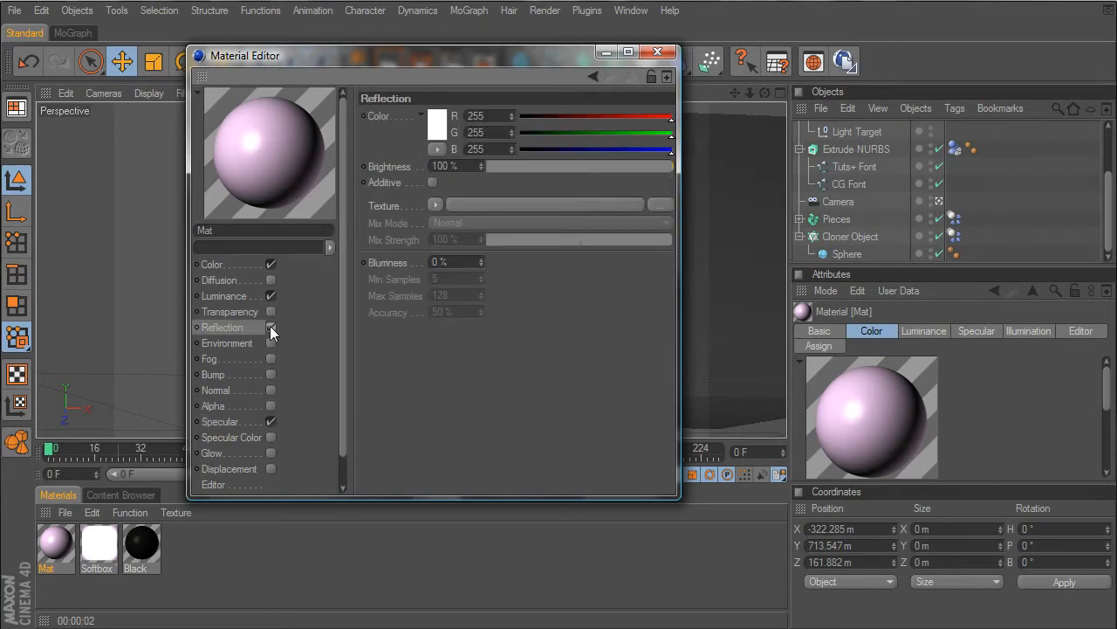
pyautogui.click(437, 205)
pyautogui.click(447, 387)
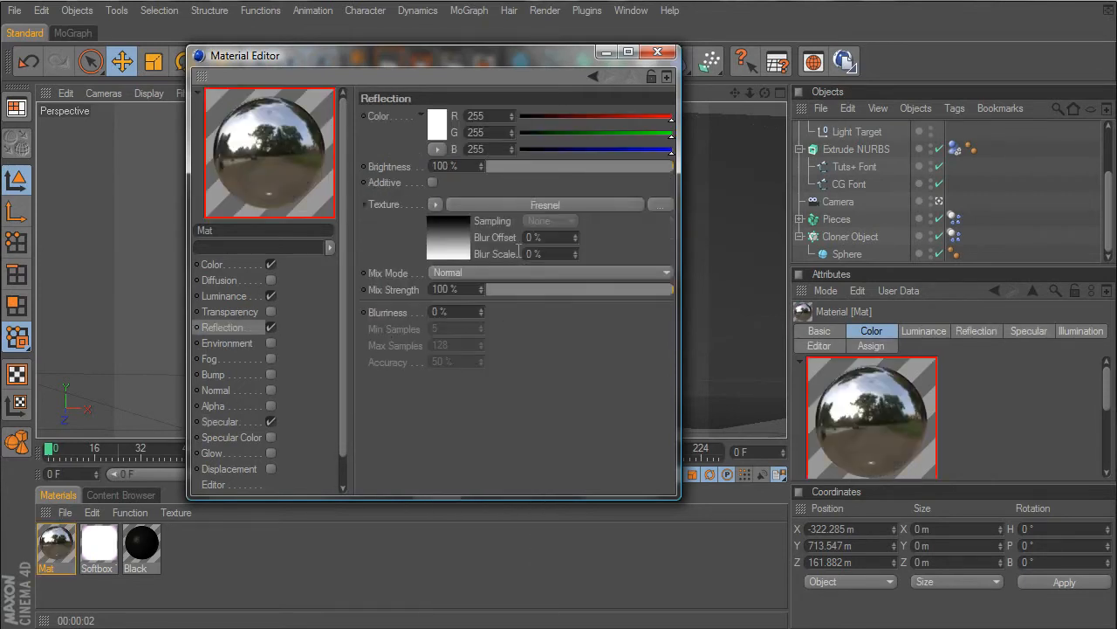
pyautogui.click(499, 167)
pyautogui.moveTo(499, 170); pyautogui.dragTo(496, 171)
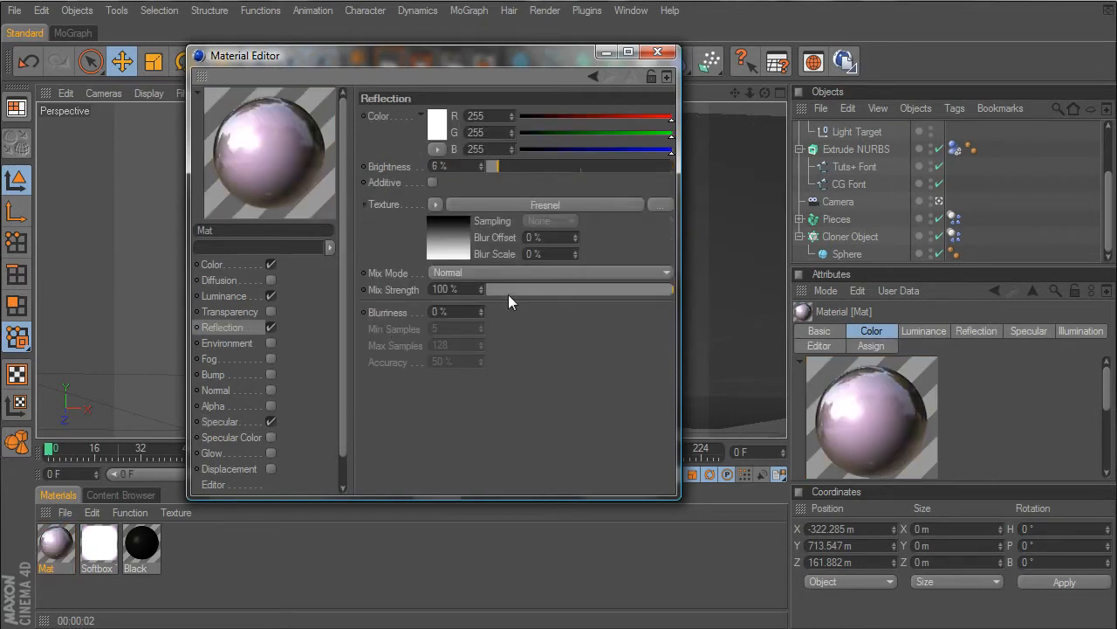
pyautogui.moveTo(508, 294); pyautogui.dragTo(496, 294)
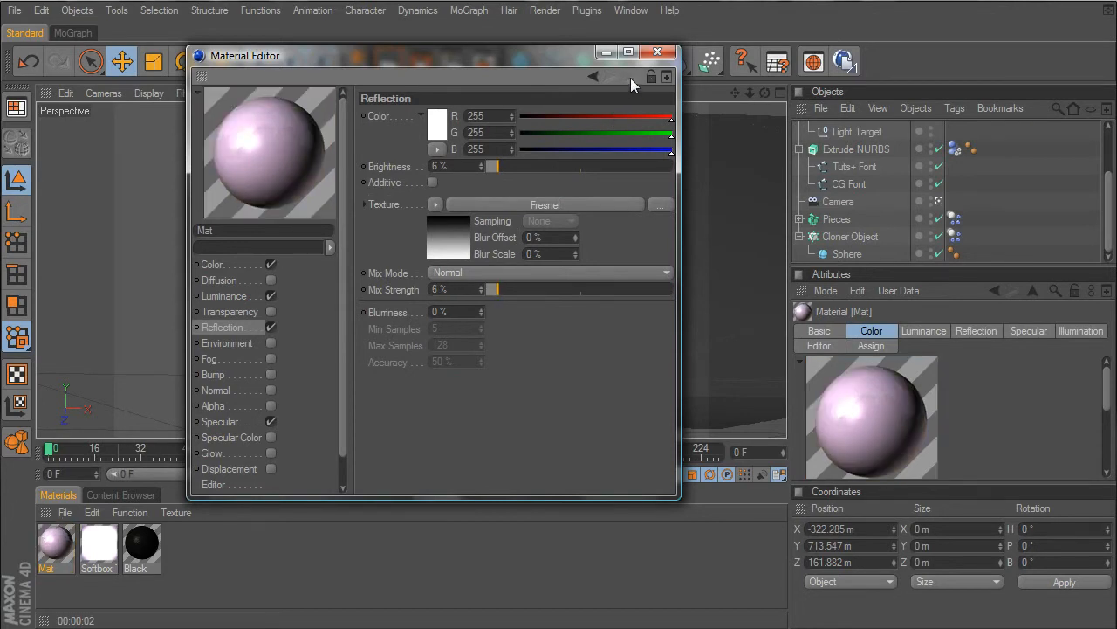
pyautogui.click(658, 52)
pyautogui.moveTo(65, 546); pyautogui.dragTo(860, 237)
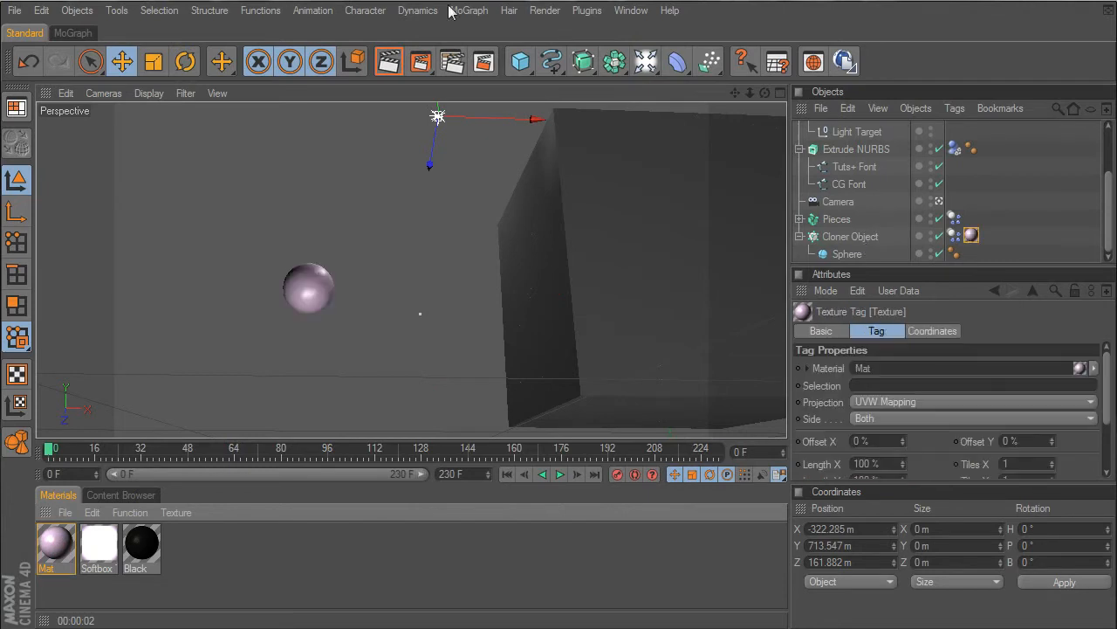
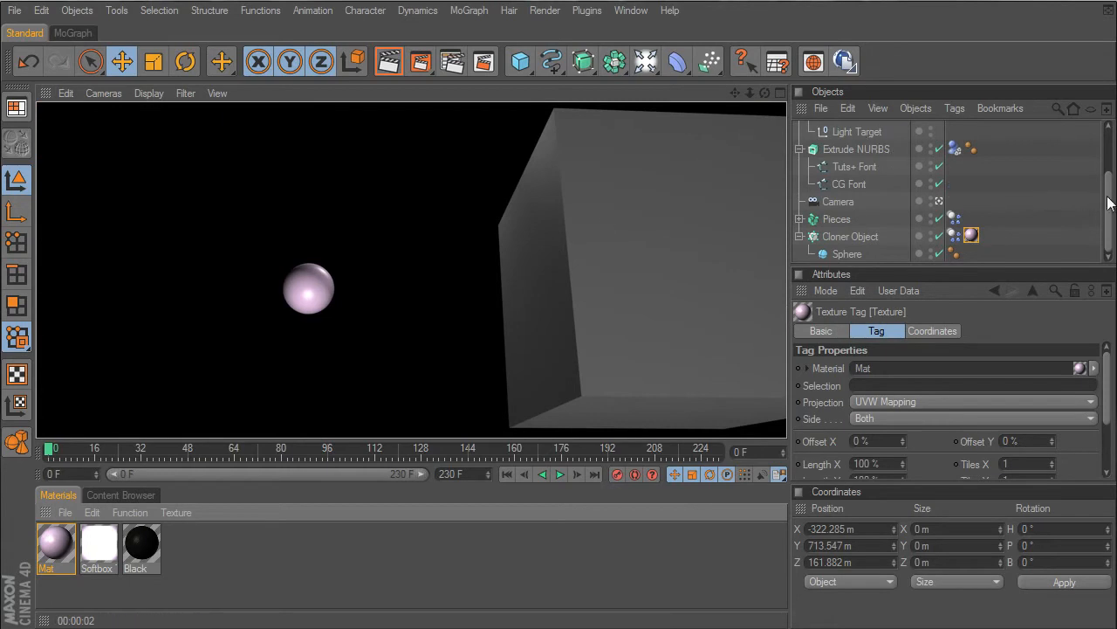
# - Move Light.1 to about X -576 m, Y 669 m, Z -63 m and render the active view
pyautogui.scroll(4, 977, 143)
pyautogui.click(866, 132)
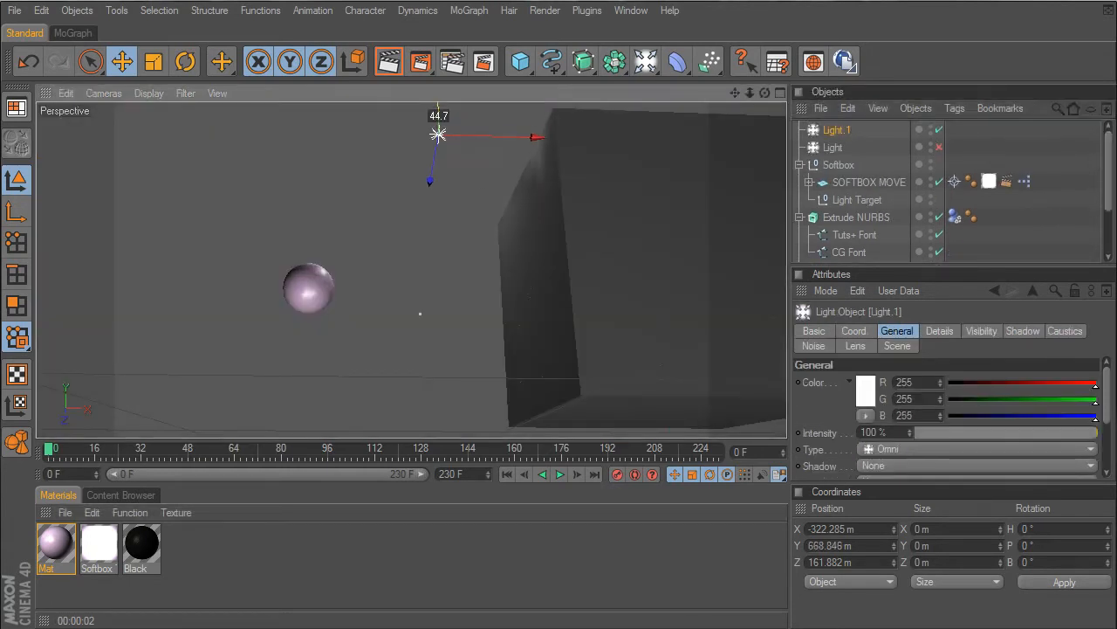
pyautogui.moveTo(499, 138); pyautogui.dragTo(413, 132)
pyautogui.moveTo(325, 175); pyautogui.dragTo(322, 171)
pyautogui.moveTo(315, 124); pyautogui.dragTo(316, 129)
pyautogui.click(377, 73)
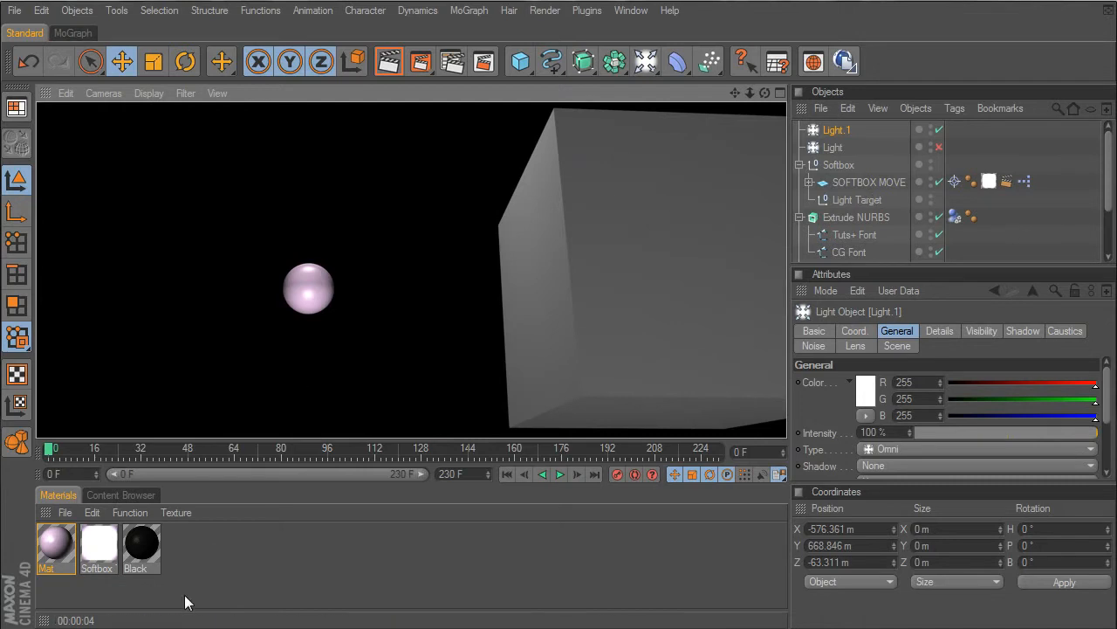
# - Duplicate the pink material and shift the copy's colour hue slightly, to R 255, G 208, B 250
pyautogui.keyDown('ctrl'); pyautogui.moveTo(59, 548); pyautogui.dragTo(238, 550); pyautogui.keyUp('ctrl')
pyautogui.doubleClick(183, 546)
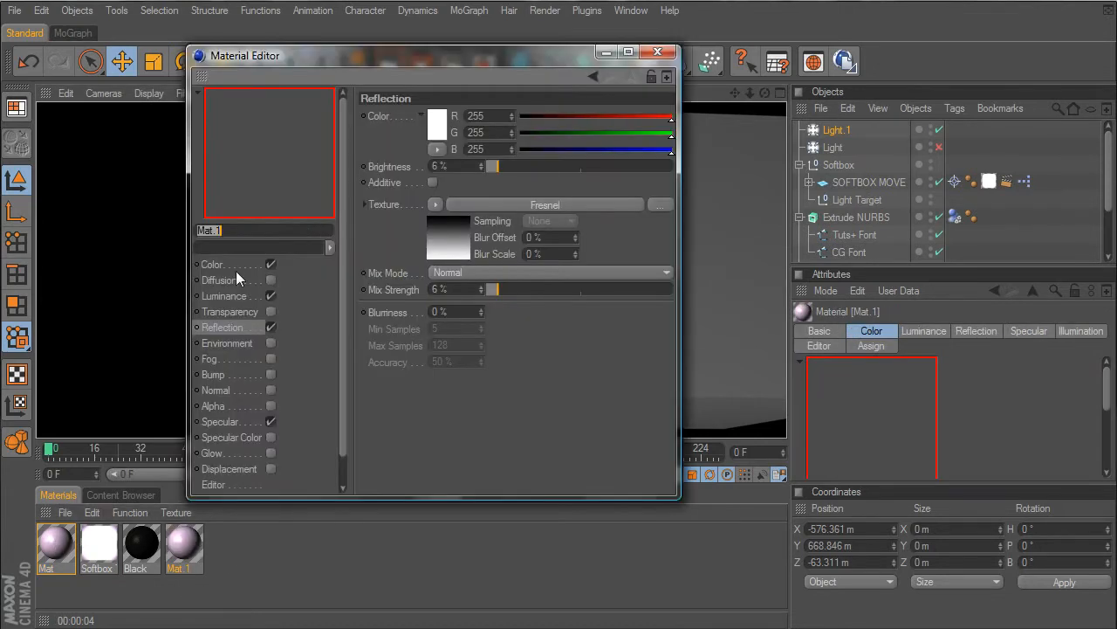
pyautogui.click(257, 260)
pyautogui.click(437, 129)
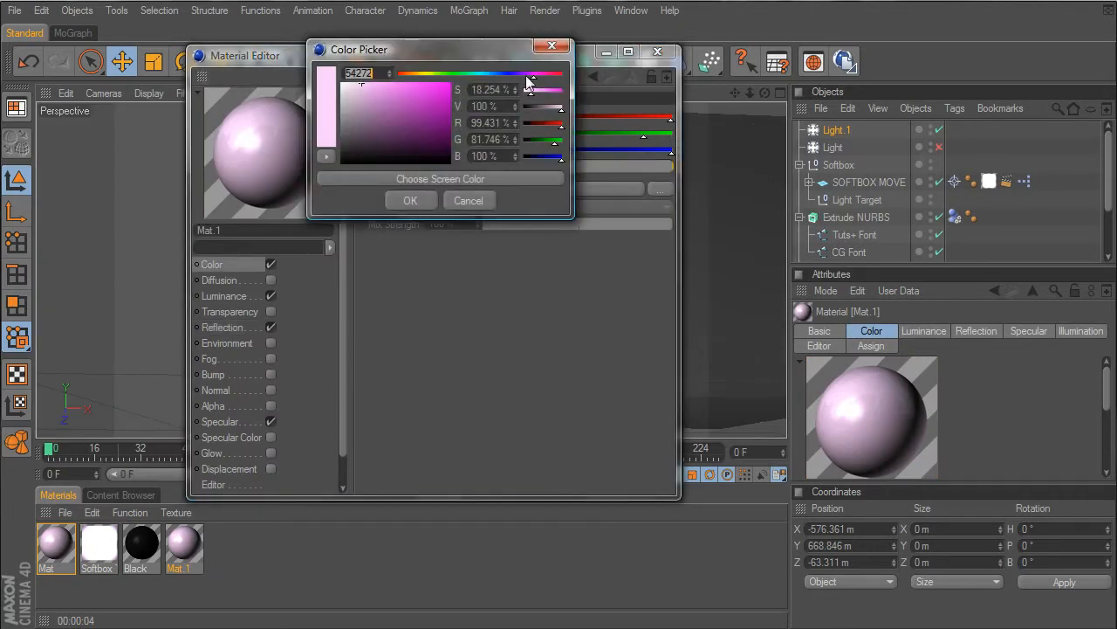
pyautogui.moveTo(526, 76); pyautogui.dragTo(537, 76)
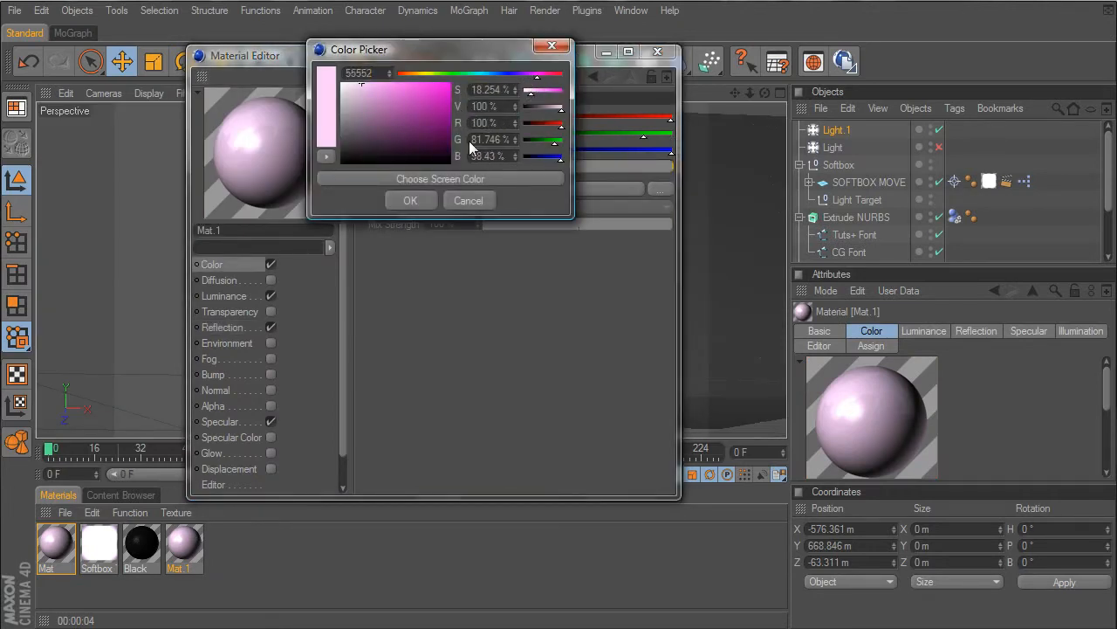
pyautogui.click(410, 201)
# - Set the Mat.1 material's reflection to 50% brightness, 50% mix strength and 5% blurriness
pyautogui.click(226, 297)
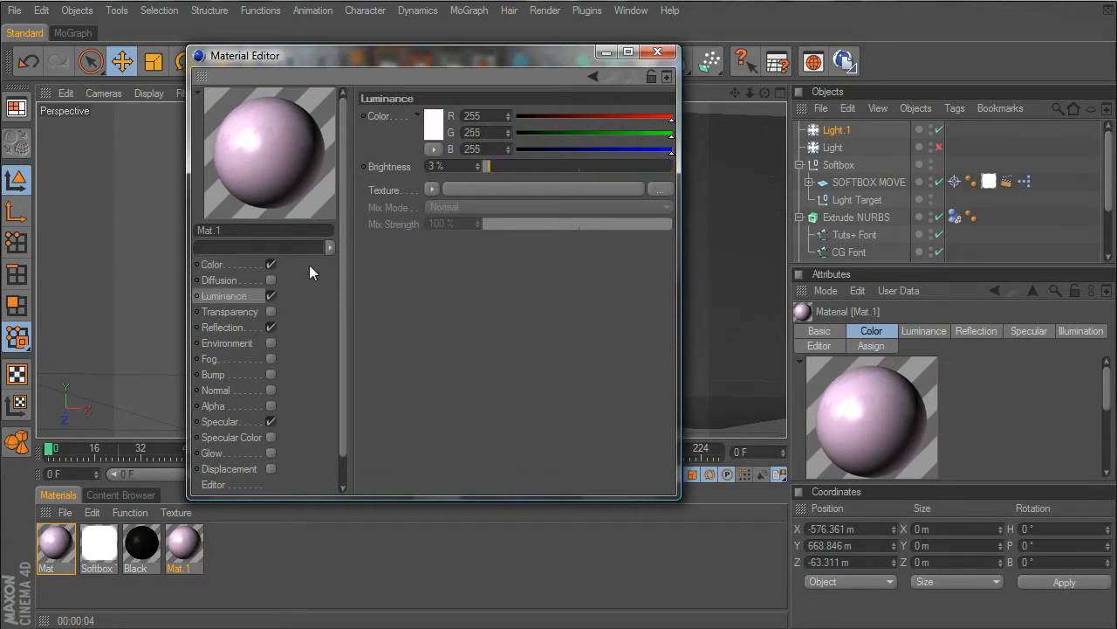
pyautogui.click(219, 325)
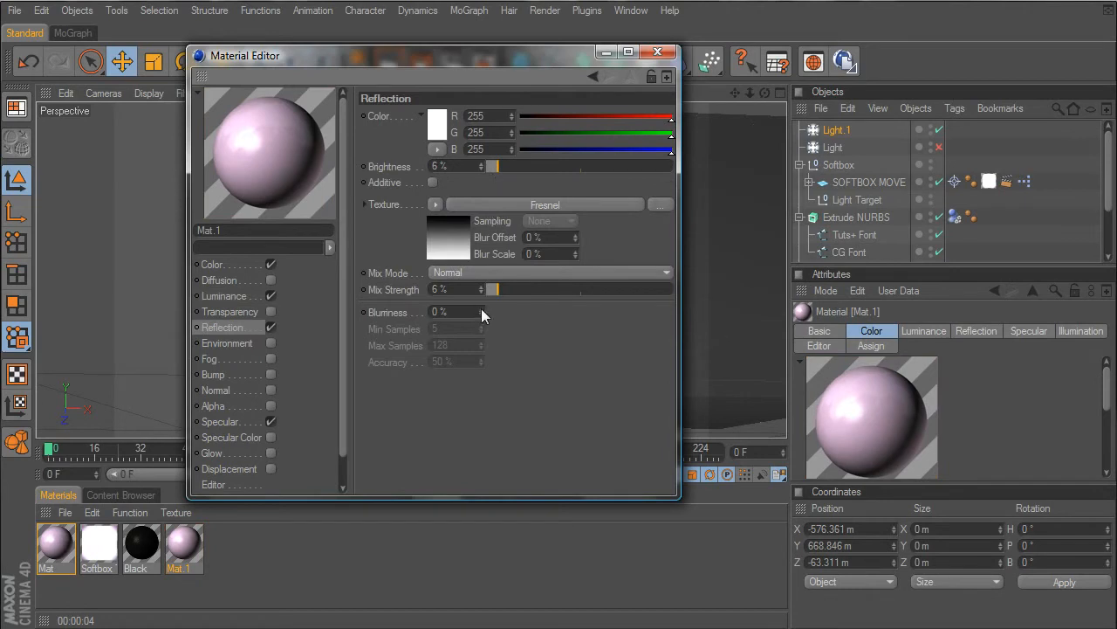
pyautogui.moveTo(497, 291); pyautogui.dragTo(552, 292)
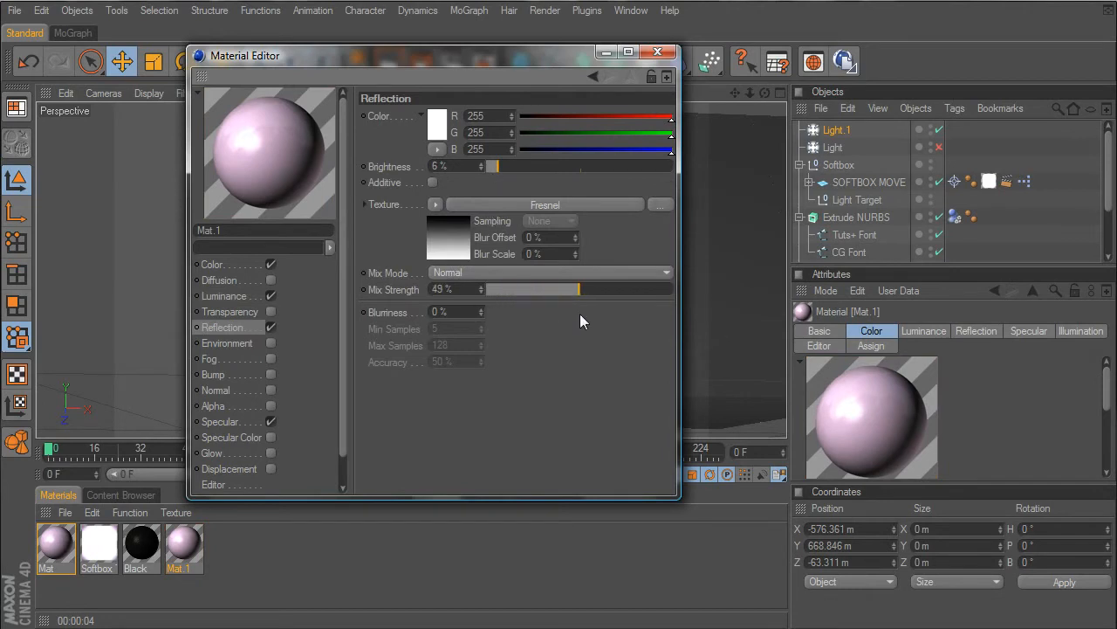
pyautogui.click(579, 167)
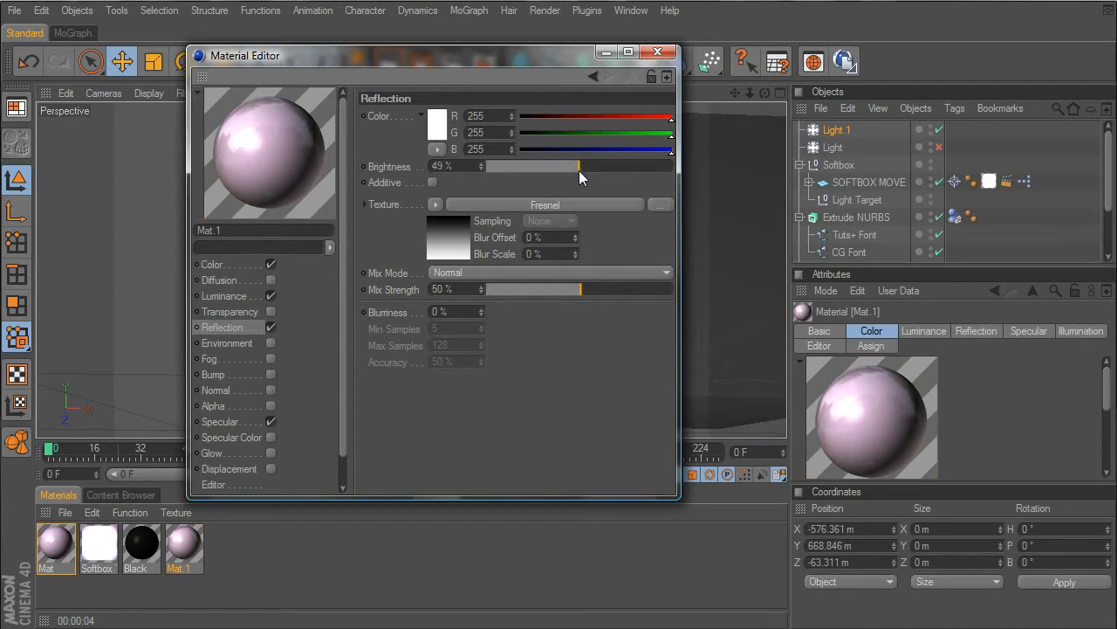
pyautogui.click(441, 312)
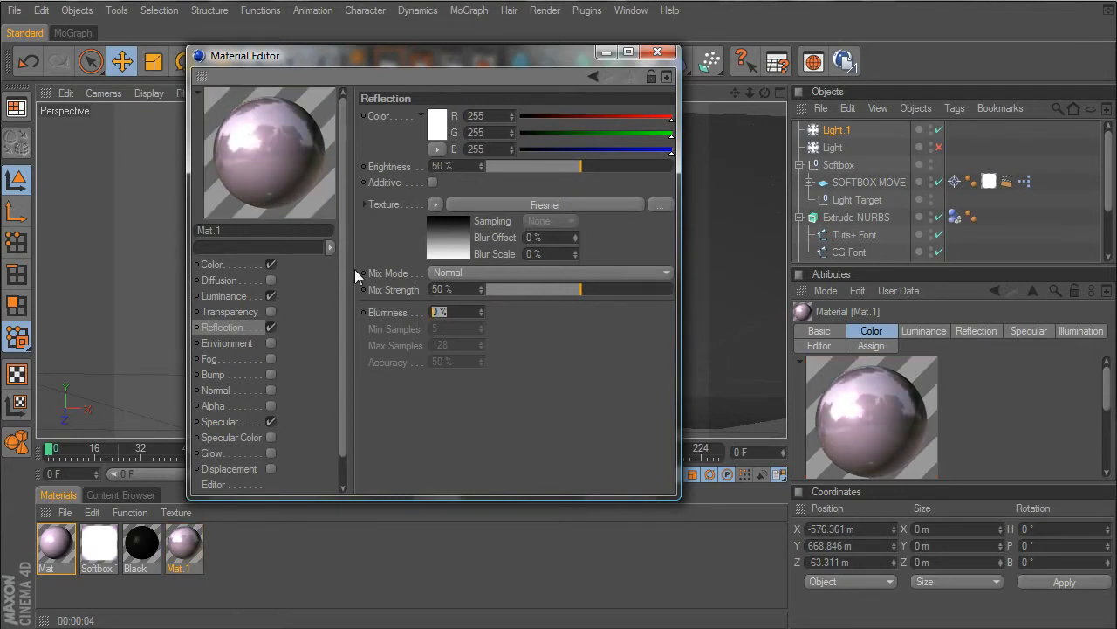
pyautogui.write('5')
pyautogui.press('Return')
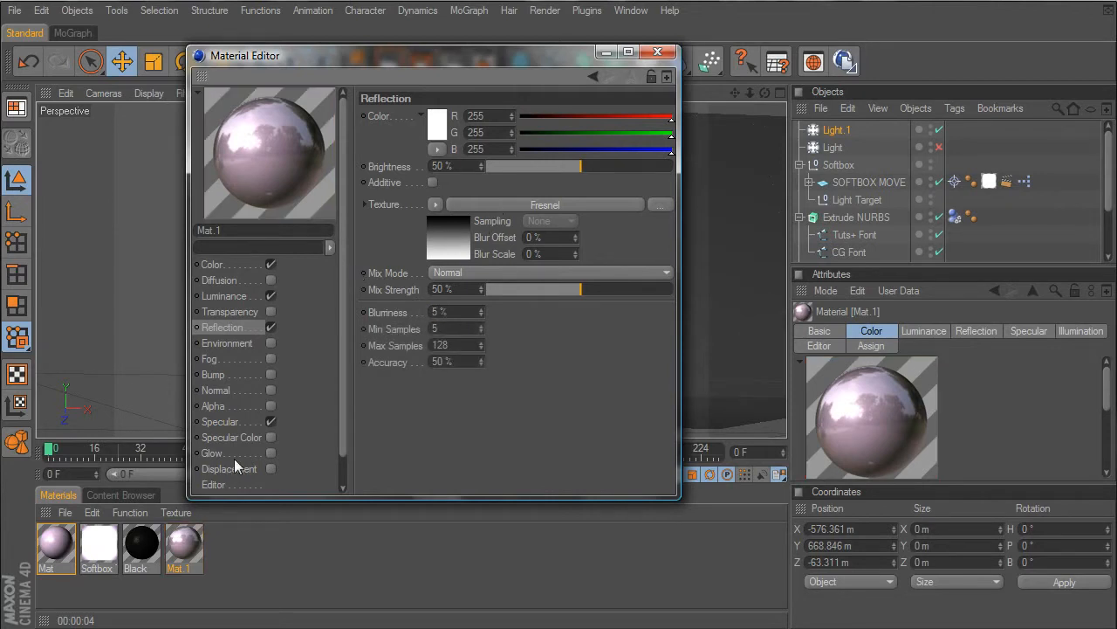
# - Set Mat.1's specular to width 70%, height 90% and falloff -16%, and close the material editor
pyautogui.click(270, 295)
pyautogui.click(270, 295)
pyautogui.click(242, 420)
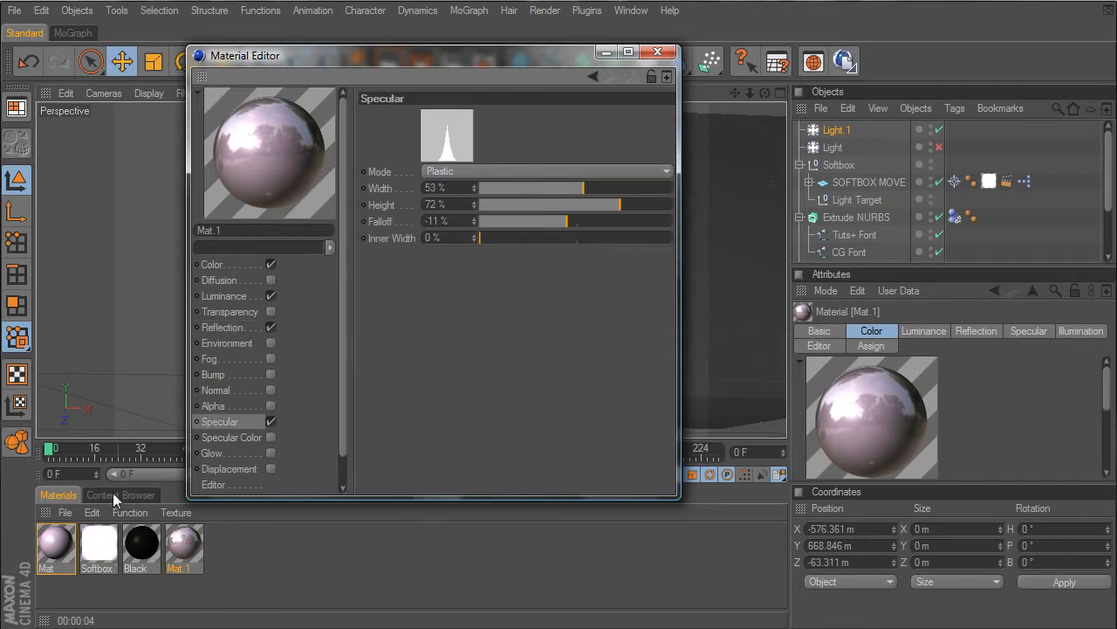
pyautogui.moveTo(585, 221); pyautogui.dragTo(563, 224)
pyautogui.moveTo(586, 186); pyautogui.dragTo(600, 188)
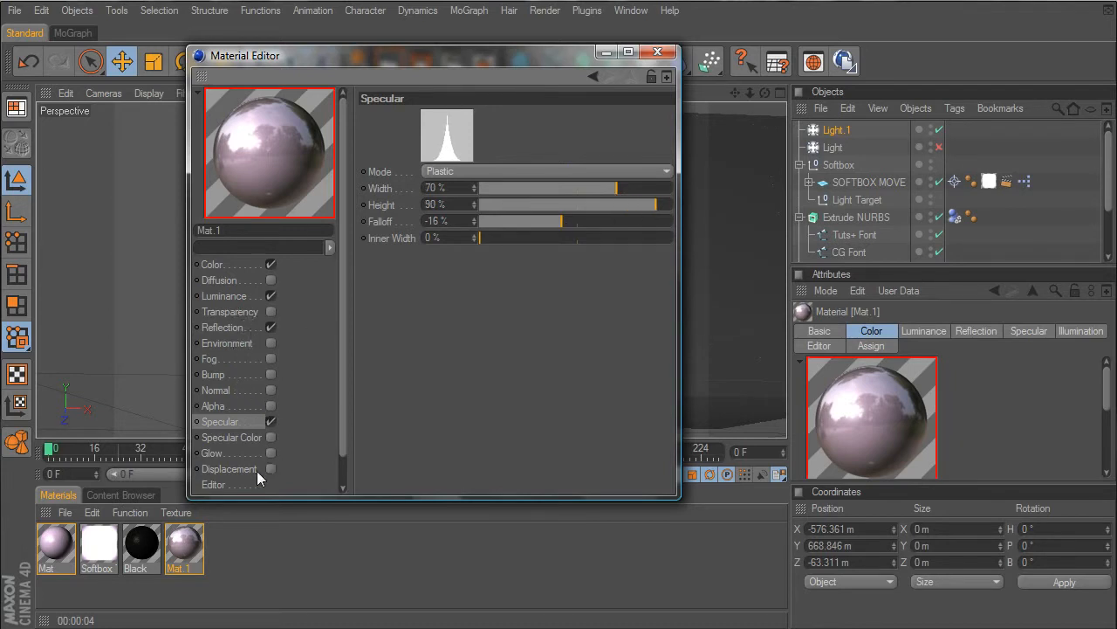
pyautogui.click(656, 52)
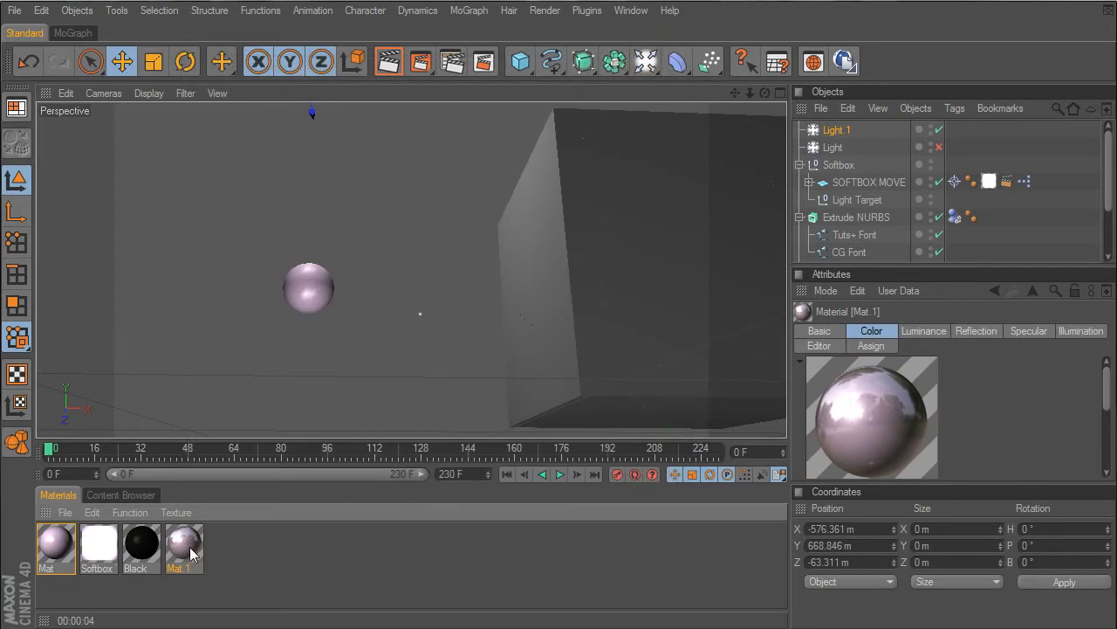
# - Apply the Mat.1 material to the Pieces fracture object and rename that object as Cube
pyautogui.moveTo(903, 227); pyautogui.dragTo(842, 218)
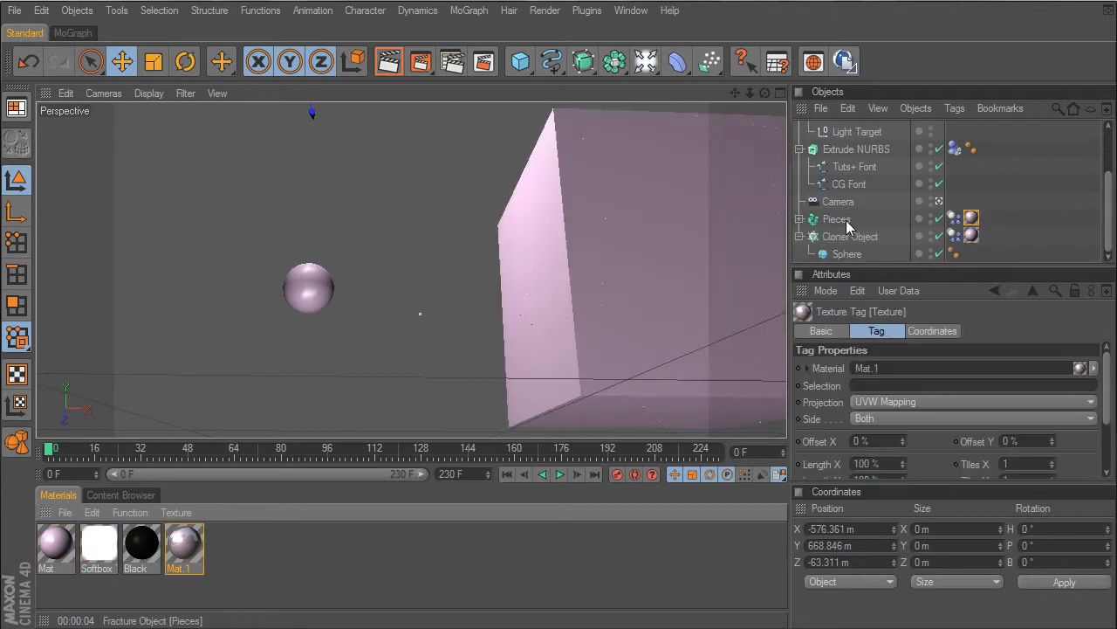
pyautogui.click(842, 218)
pyautogui.doubleClick(843, 218)
pyautogui.write('C')
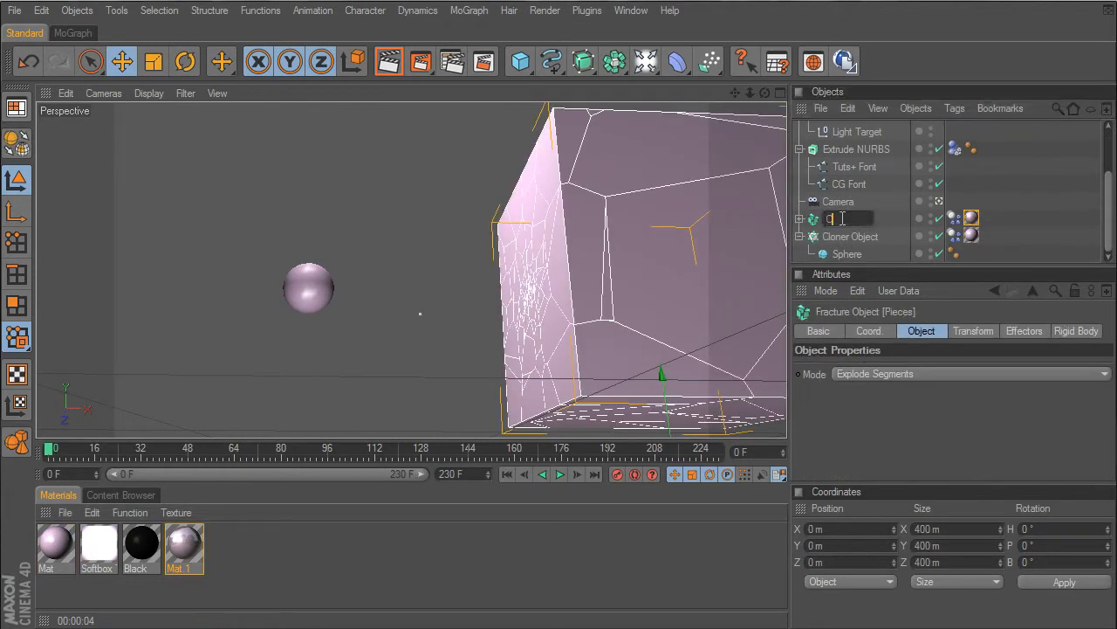
pyautogui.write('ube')
pyautogui.press('Return')
# - Rename the Cloner Object as Sphere
pyautogui.click(852, 236)
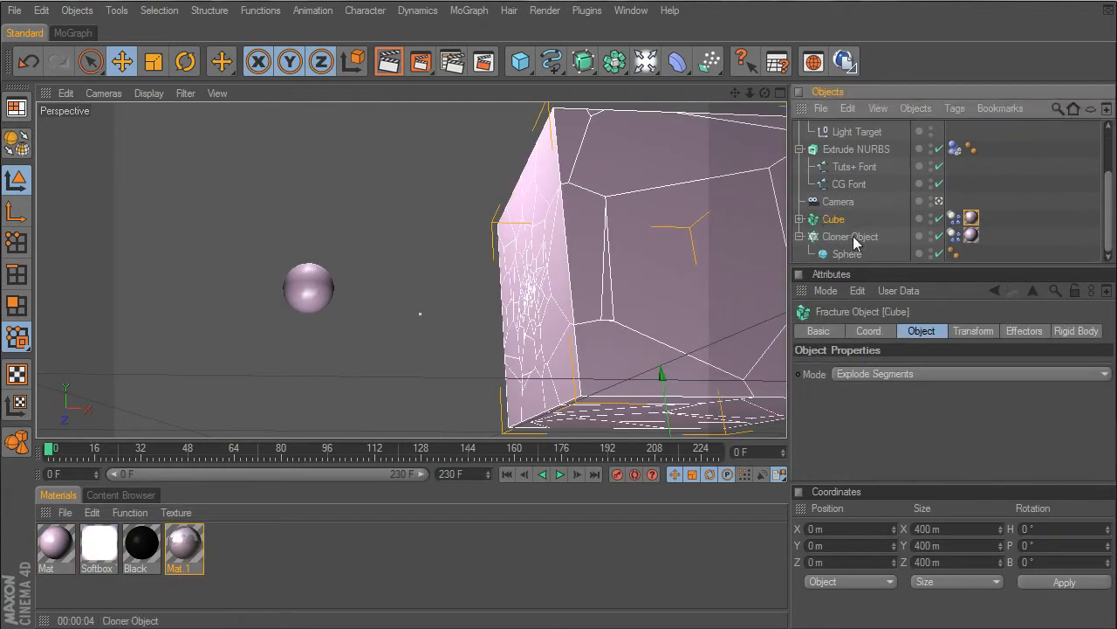
pyautogui.doubleClick(864, 231)
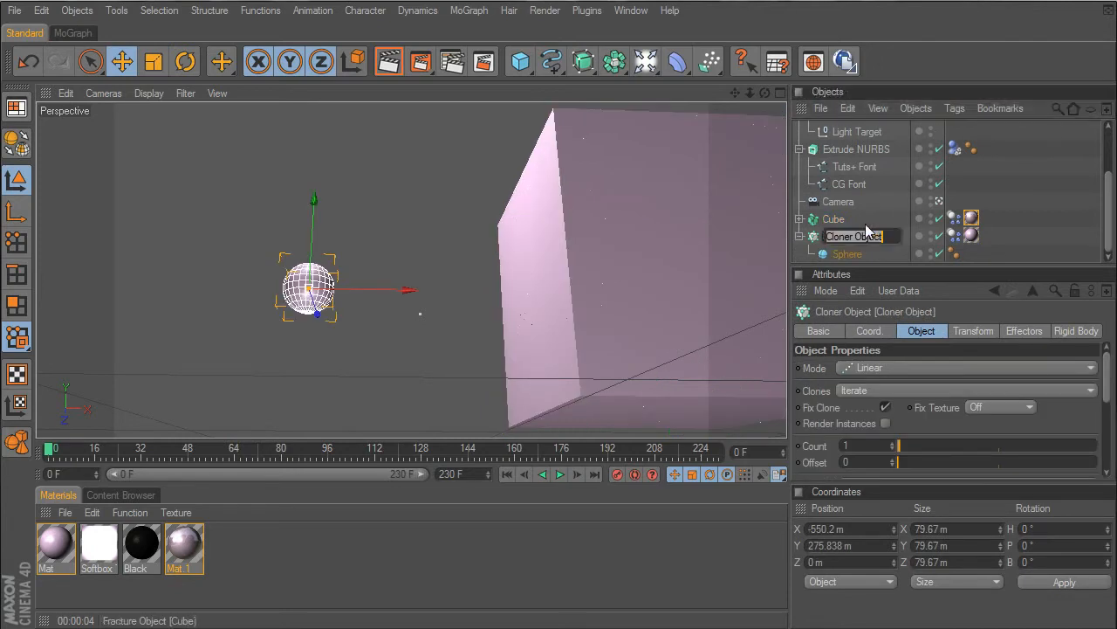
pyautogui.write('Sphere')
pyautogui.press('Return')
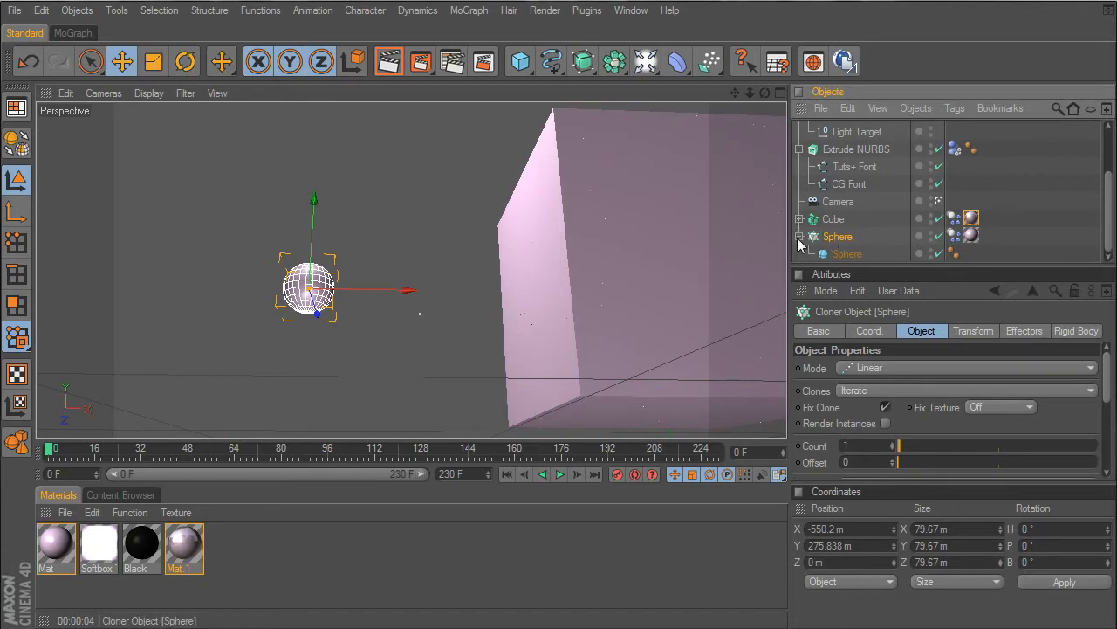
# - Rename the Extrude NURBS object as CG Tuts Text and collapse its hierarchy
pyautogui.scroll(3, 841, 238)
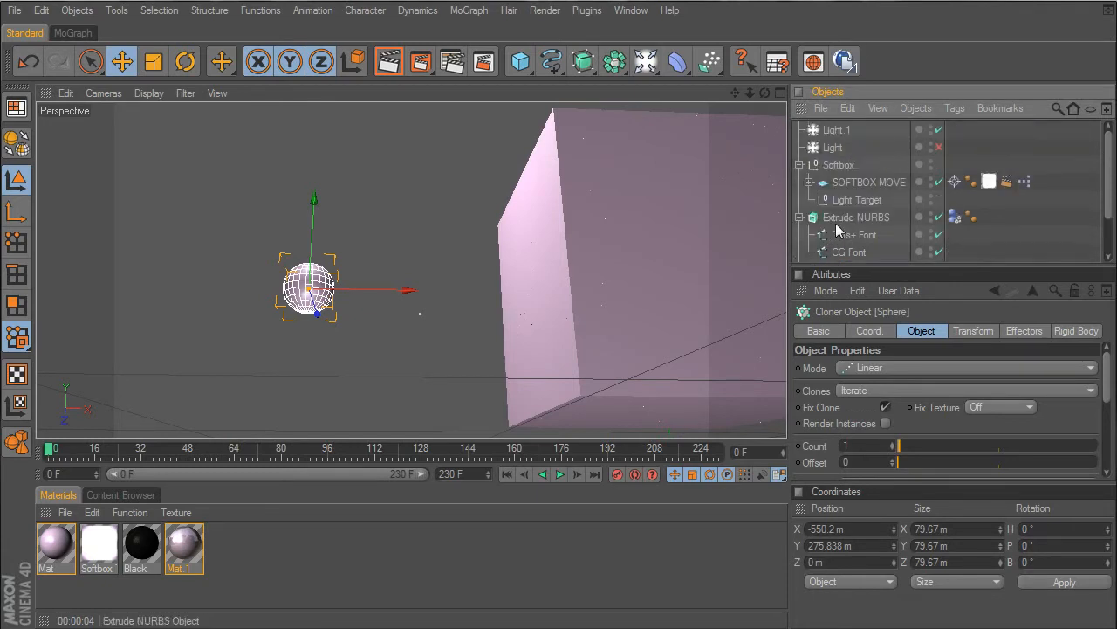
pyautogui.click(894, 223)
pyautogui.doubleClick(895, 223)
pyautogui.write('CG Tuts T')
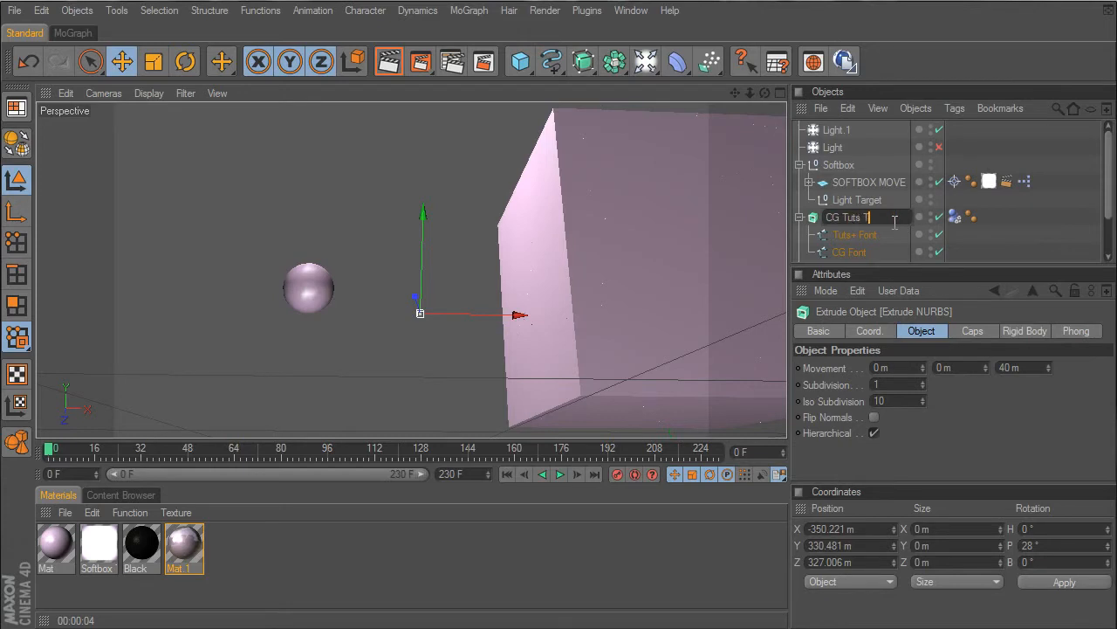
pyautogui.write('ext')
pyautogui.press('Return')
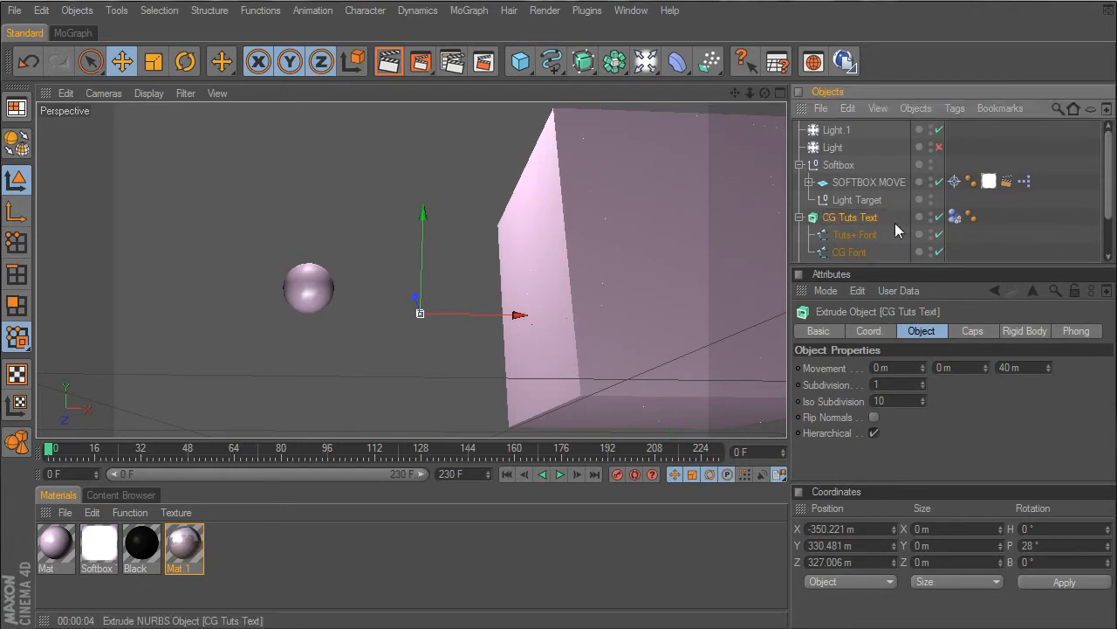
pyautogui.click(799, 217)
# - Group Light.1, Light and Softbox under one null object and name it Lights
pyautogui.click(838, 165)
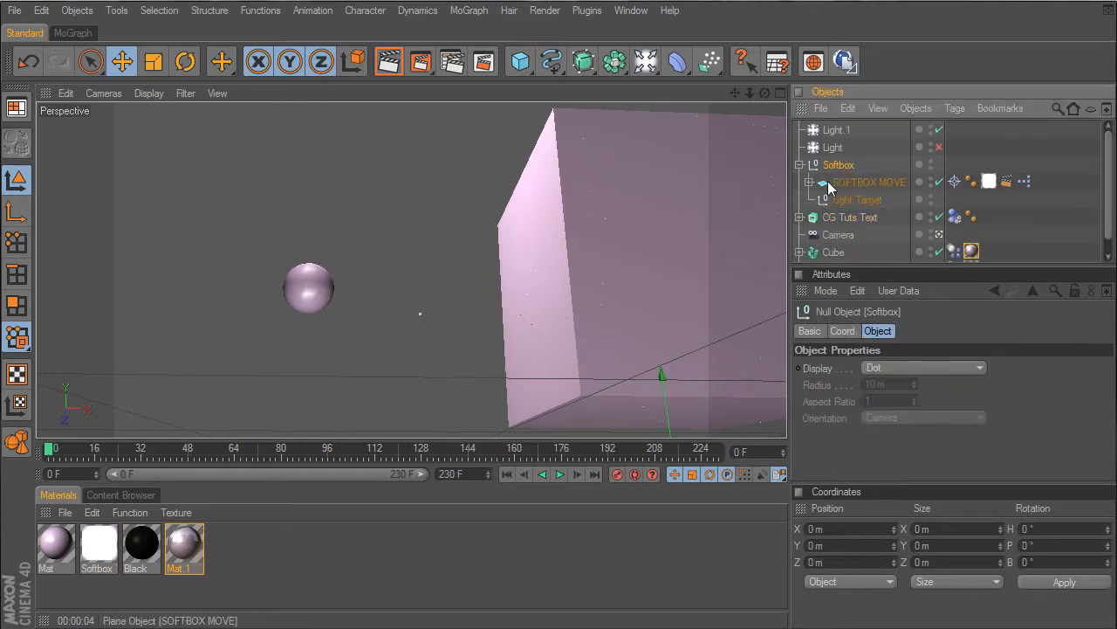
pyautogui.keyDown('shift'); pyautogui.click(830, 134); pyautogui.keyUp('shift')
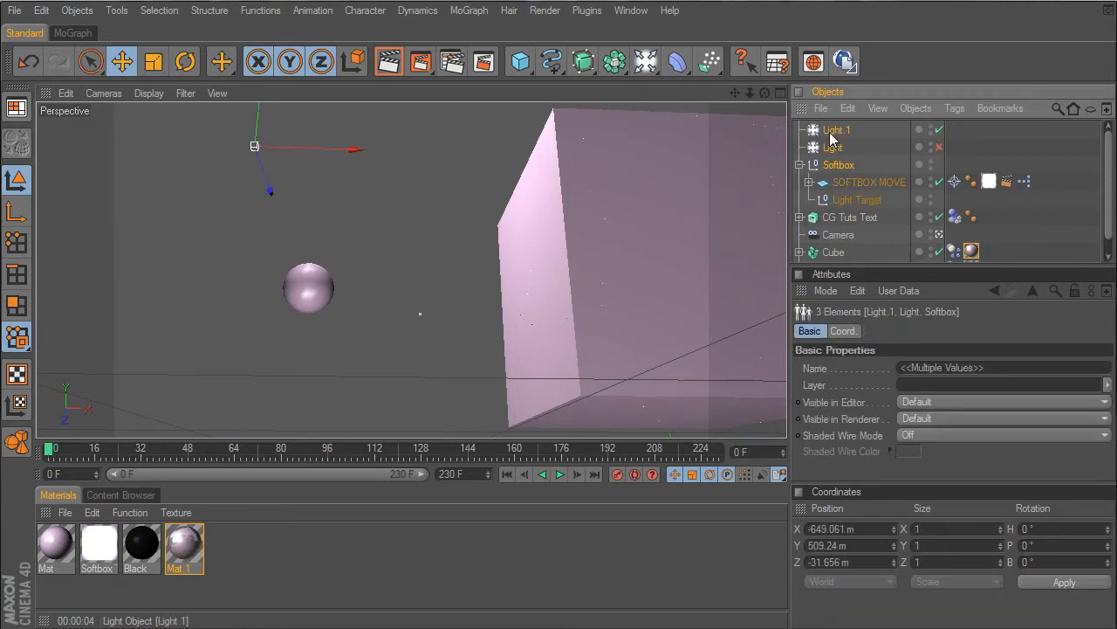
pyautogui.hotkey('alt', 'g')
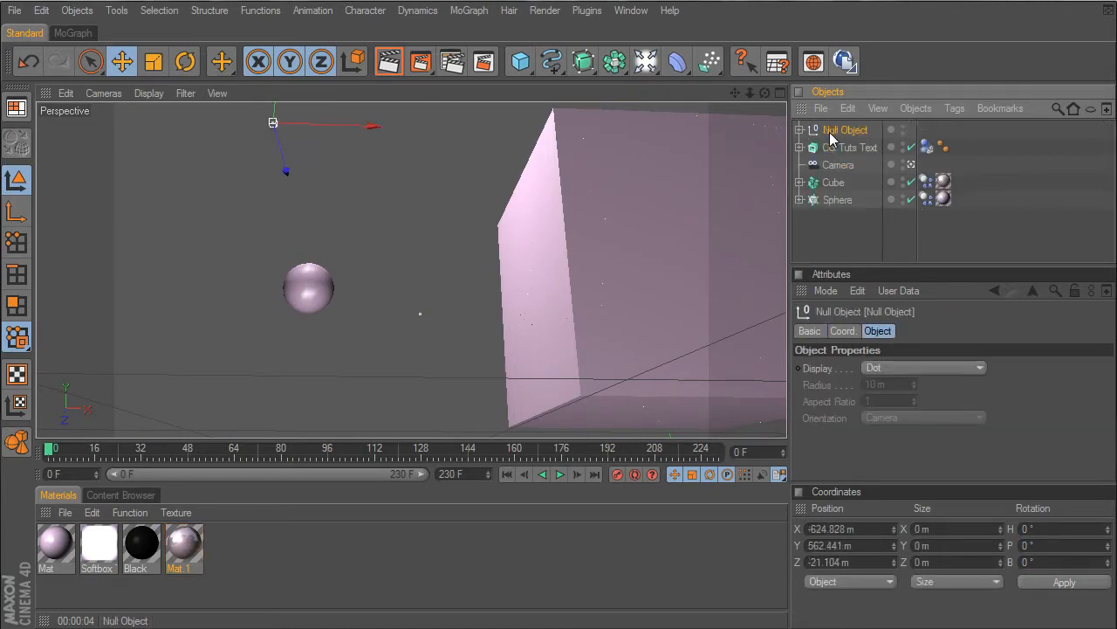
pyautogui.doubleClick(830, 131)
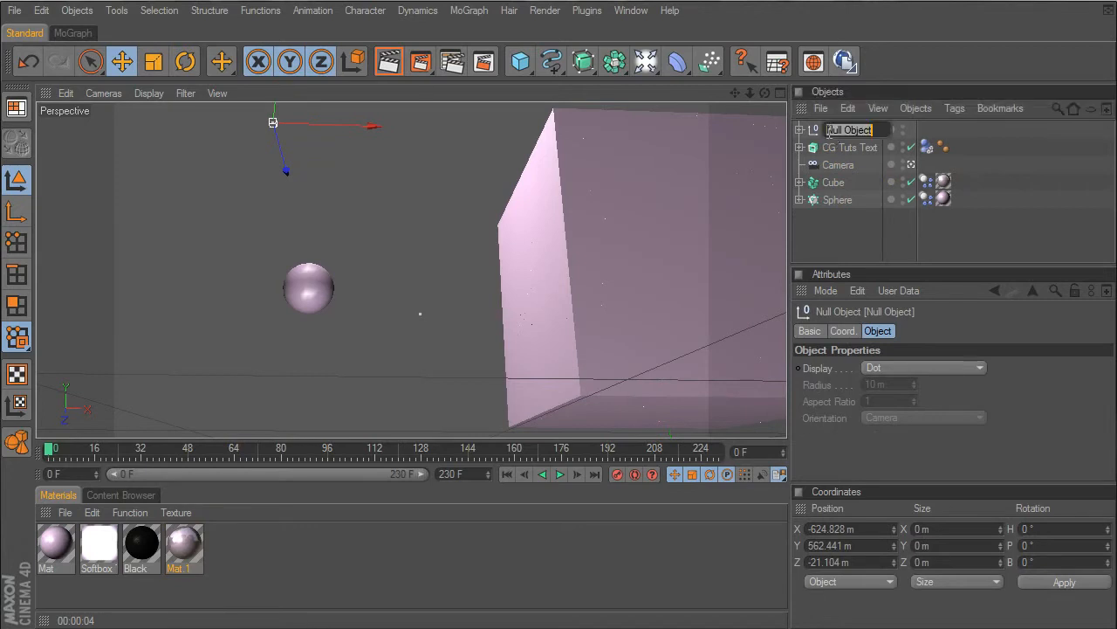
pyautogui.write('Lights')
pyautogui.press('Return')
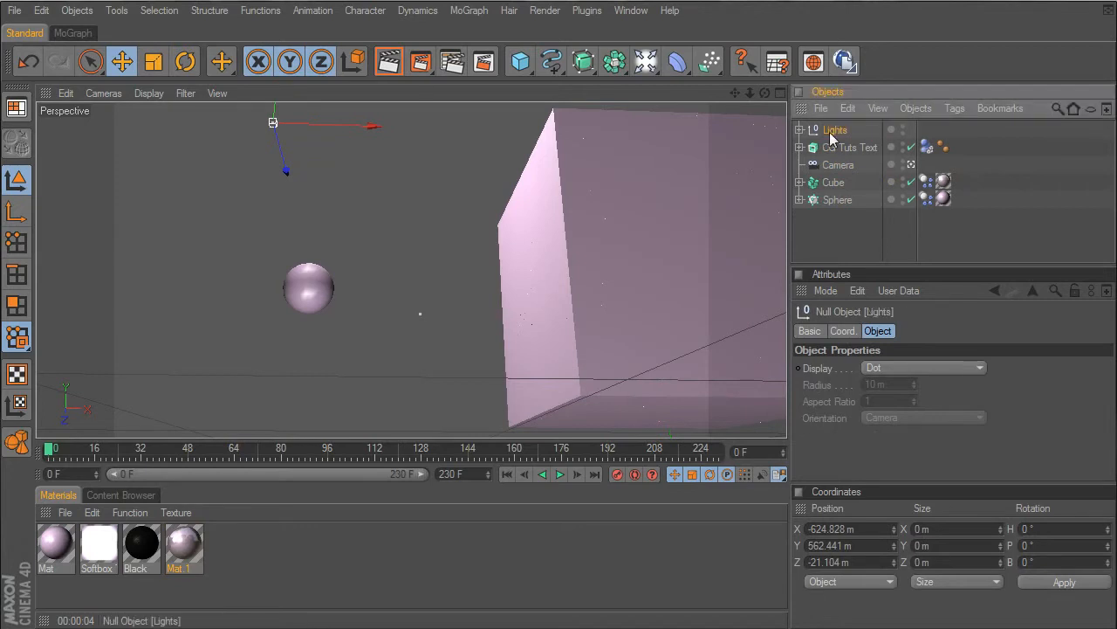
# - Rename the disabled light inside the Lights group as Flare, and collapse the Softbox and Lights hierarchies
pyautogui.click(800, 130)
pyautogui.click(845, 150)
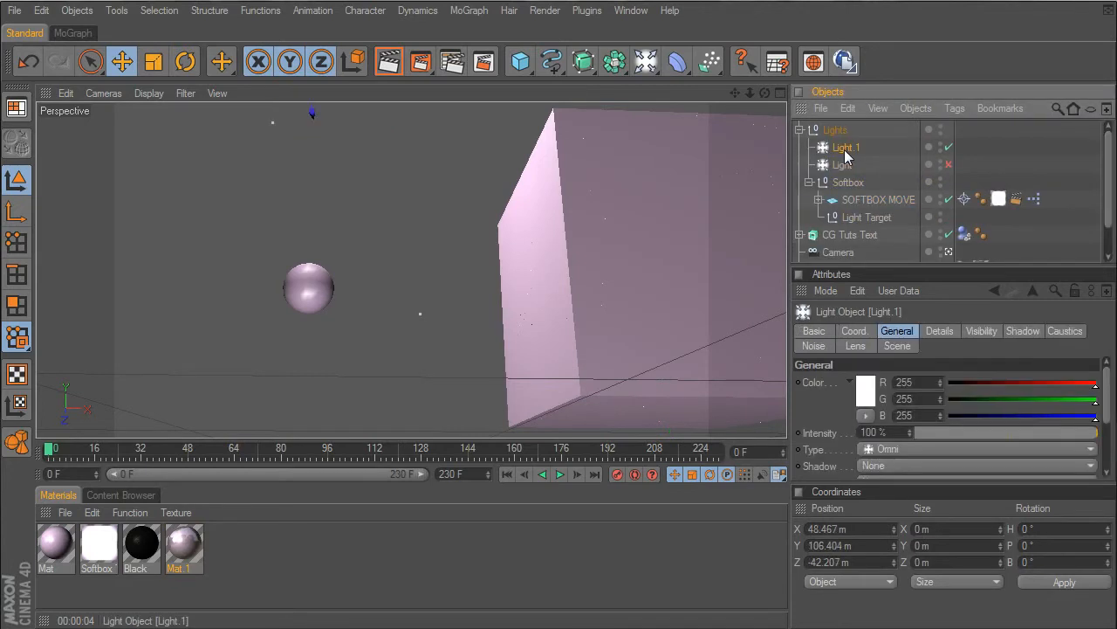
pyautogui.doubleClick(846, 166)
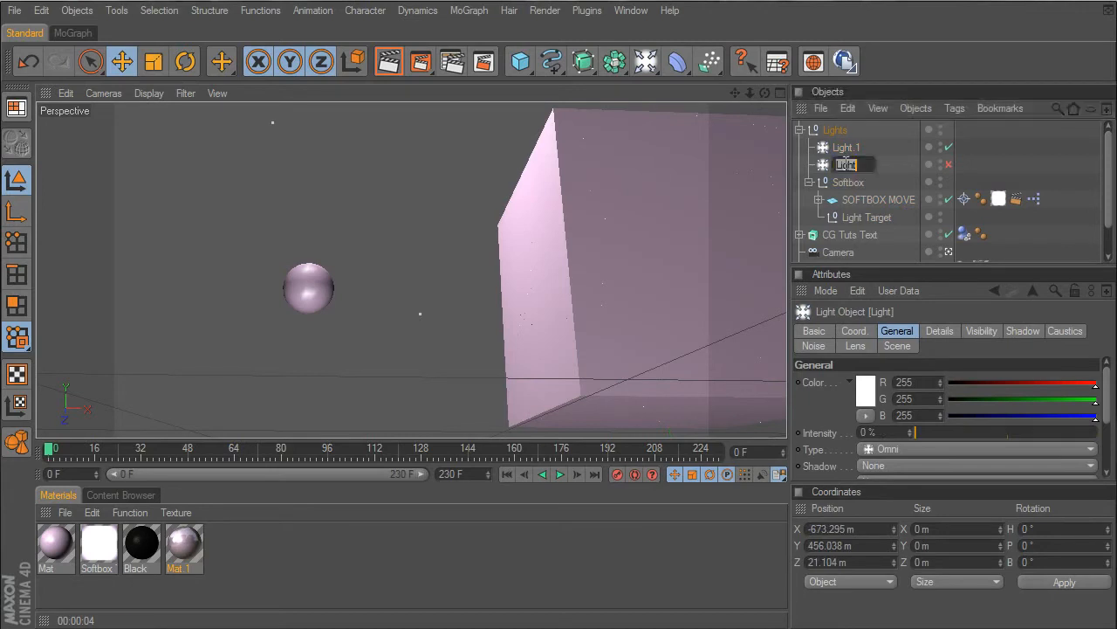
pyautogui.write('Fi')
pyautogui.press('Return')
pyautogui.click(844, 149)
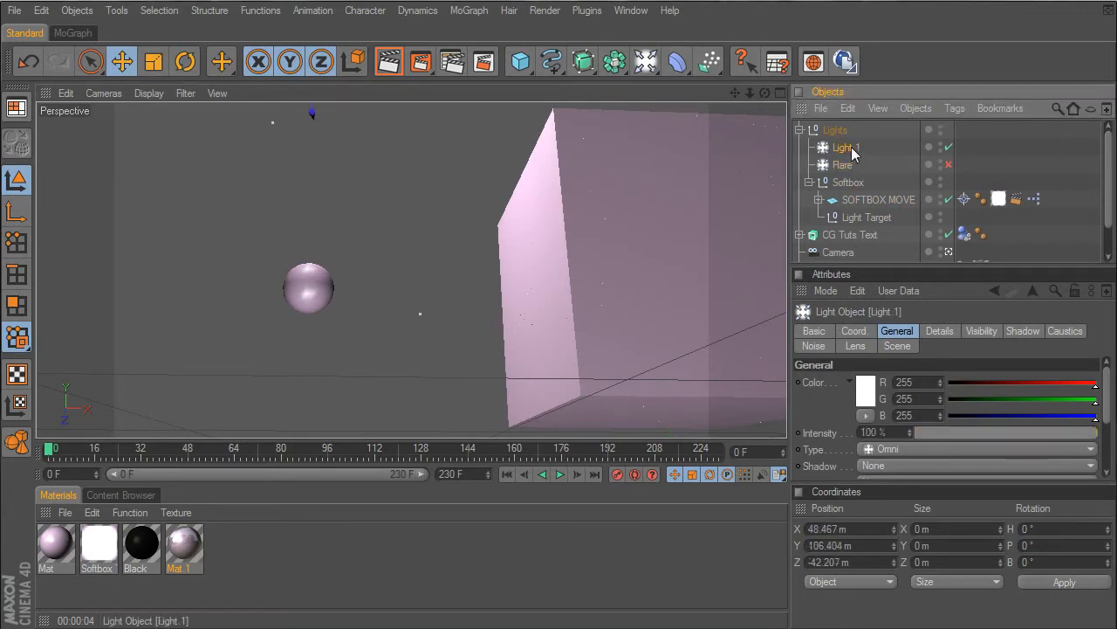
pyautogui.click(809, 182)
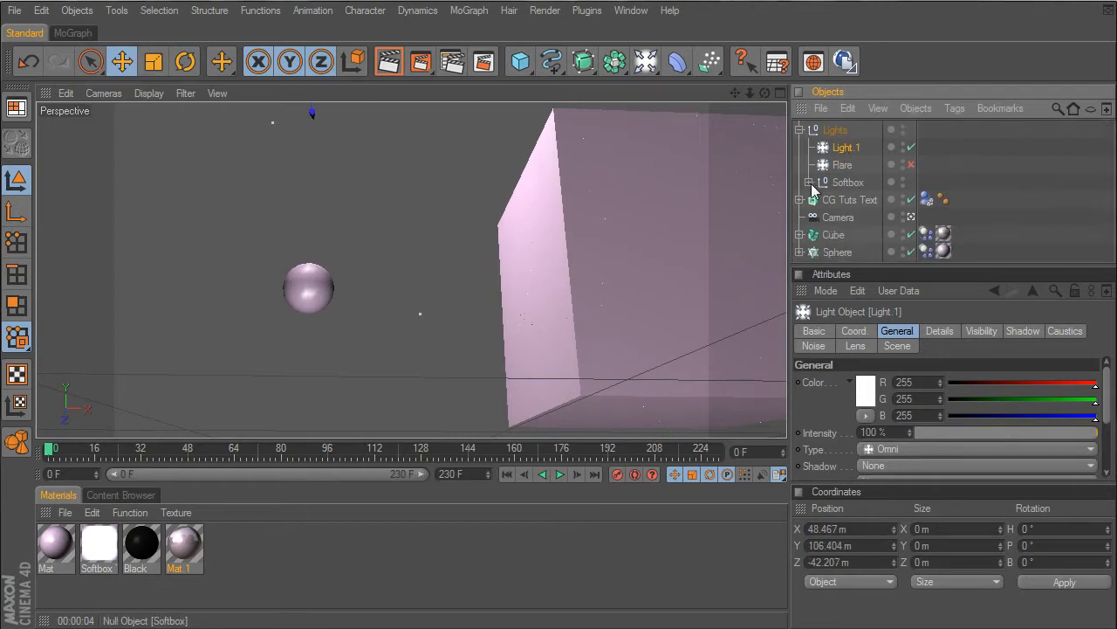
pyautogui.click(800, 130)
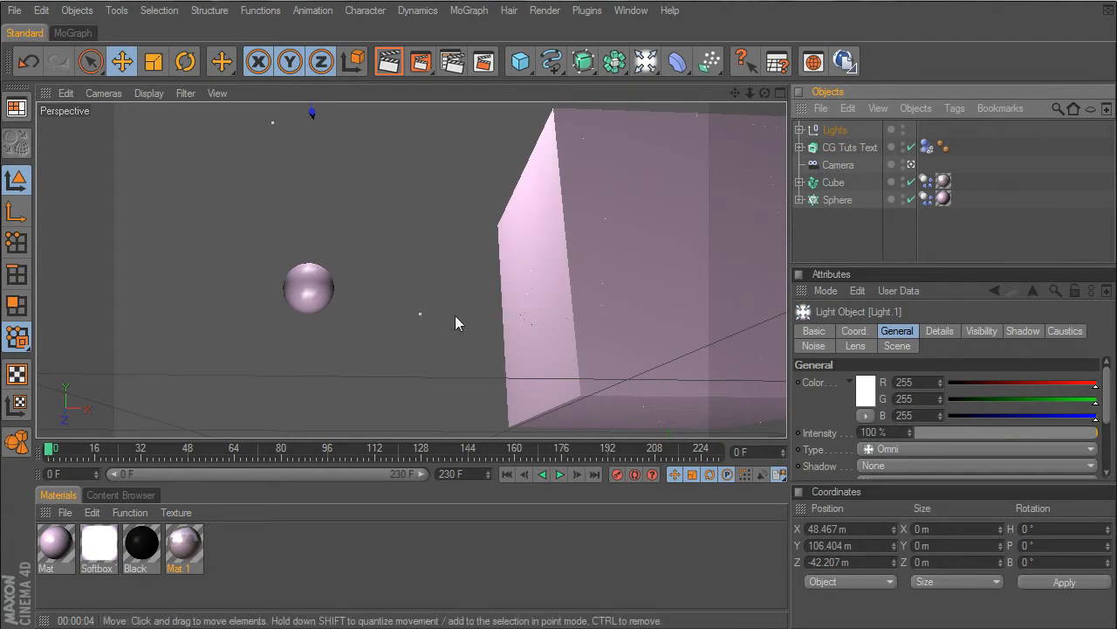
# - Render the viewport and set the Mat.1 material's color to a stronger pink with 34.127% saturation and 100% value
pyautogui.click(379, 70)
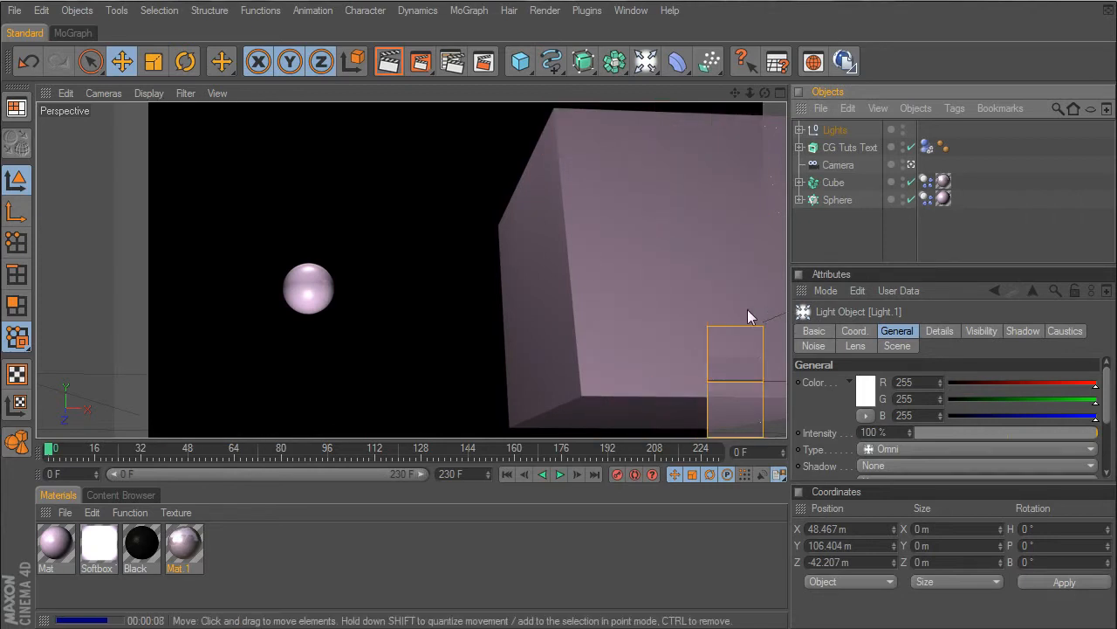
pyautogui.doubleClick(183, 545)
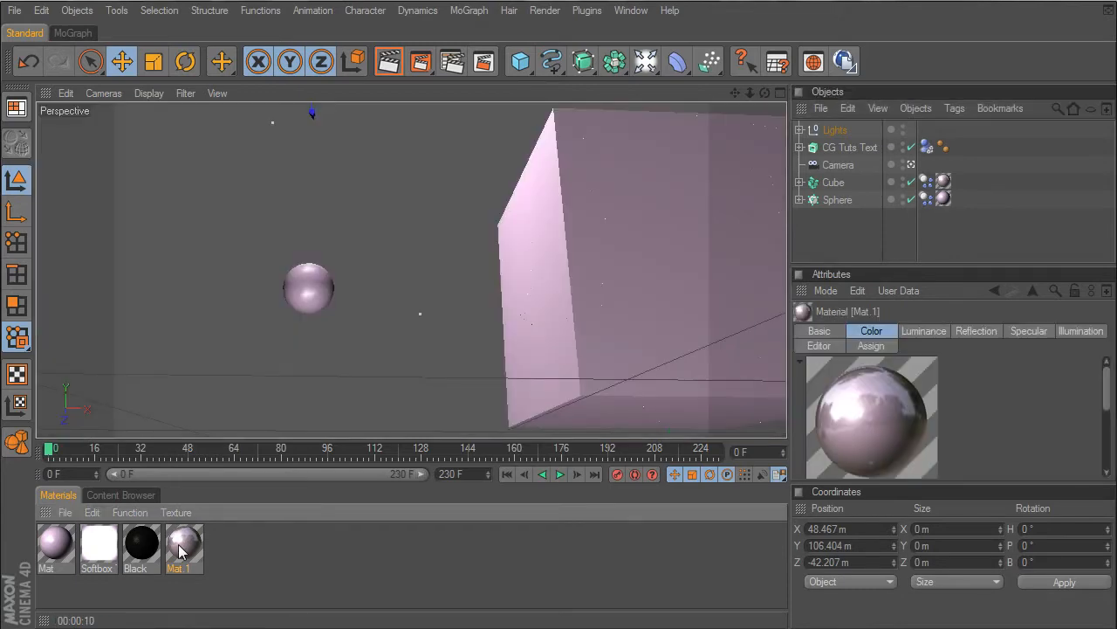
pyautogui.click(249, 264)
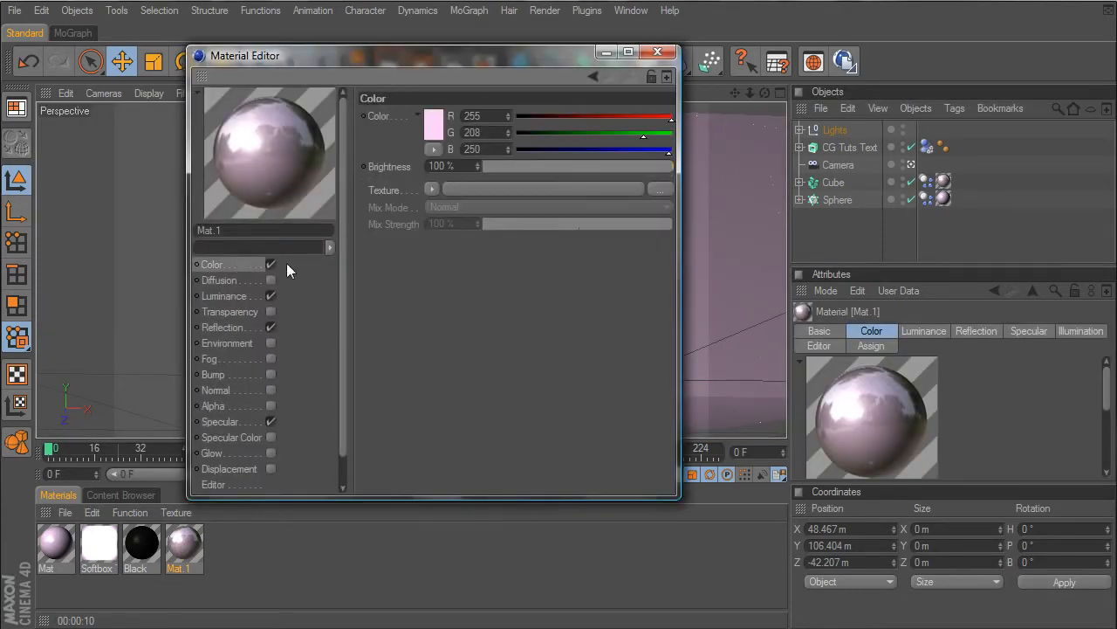
pyautogui.click(433, 125)
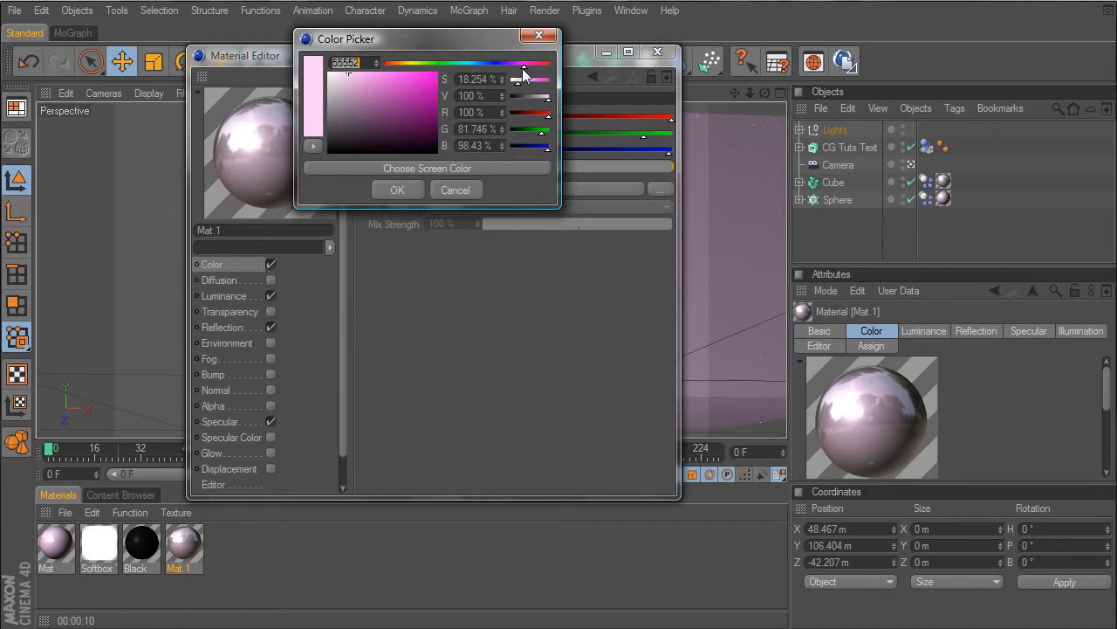
pyautogui.moveTo(522, 68); pyautogui.dragTo(521, 69)
pyautogui.moveTo(371, 75)
pyautogui.mouseDown()
pyautogui.moveTo(358, 72)
pyautogui.moveTo(365, 64)
pyautogui.mouseUp()
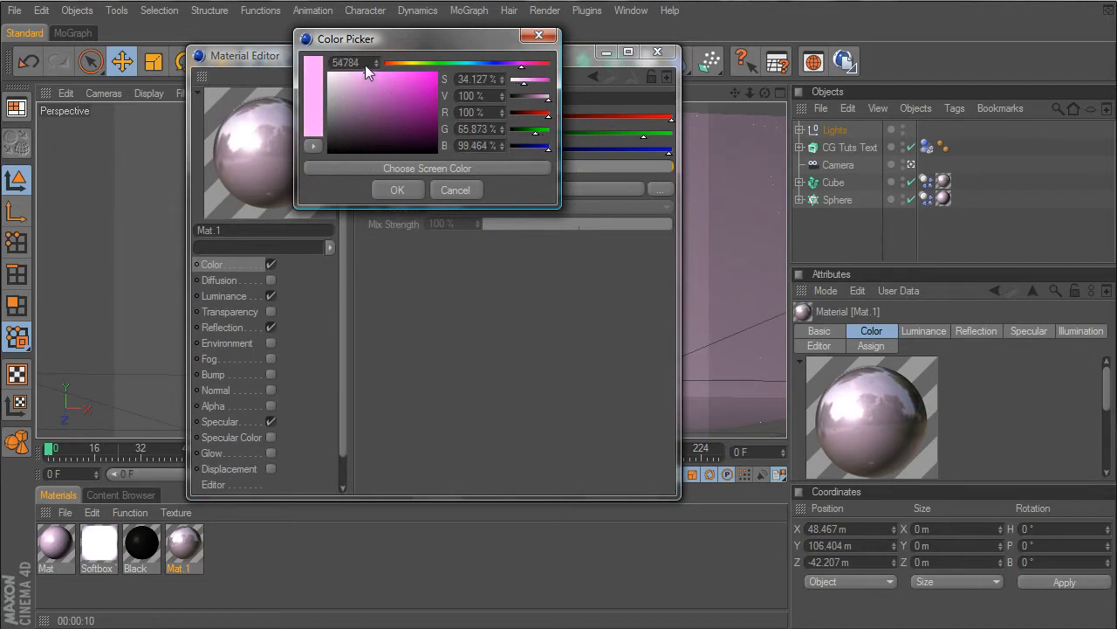
pyautogui.click(398, 189)
# - Fine-tune the Luminance brightness of Mat.1 and close the material editor
pyautogui.click(237, 327)
pyautogui.click(247, 296)
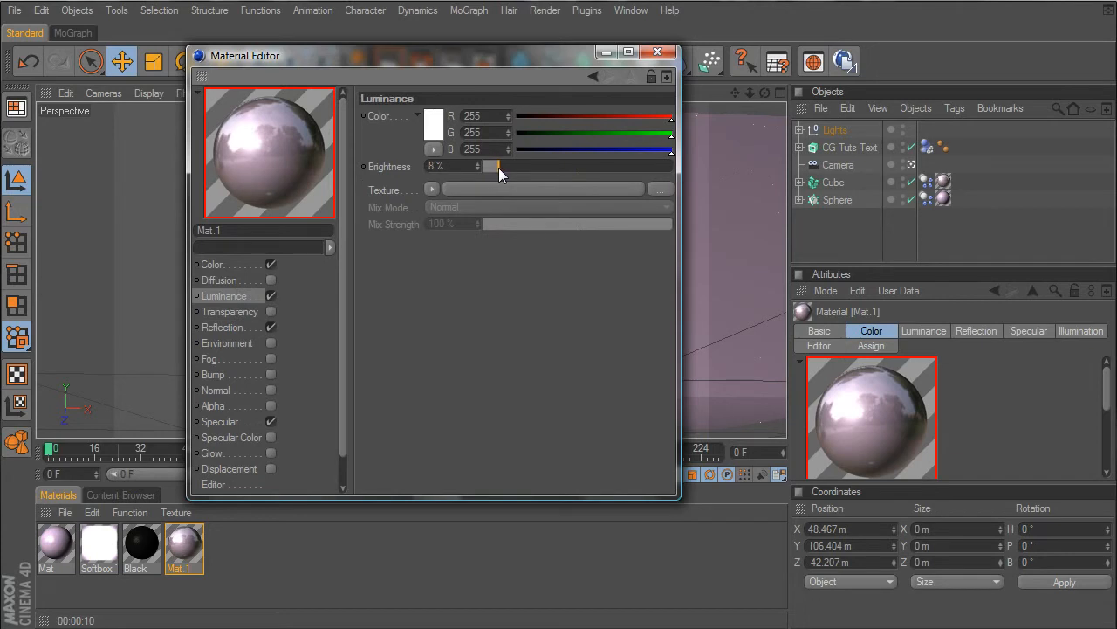
pyautogui.moveTo(499, 167); pyautogui.dragTo(502, 168)
pyautogui.click(658, 52)
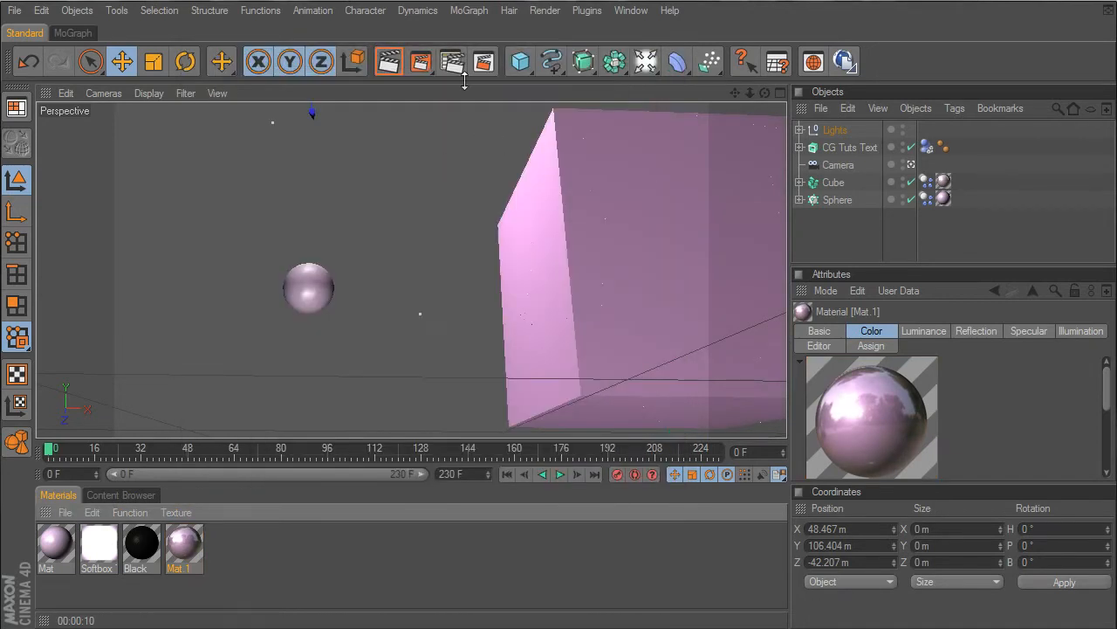
# - Render a region around the near upper edge of the cube to check the recolored material
pyautogui.click(453, 62)
pyautogui.click(462, 78)
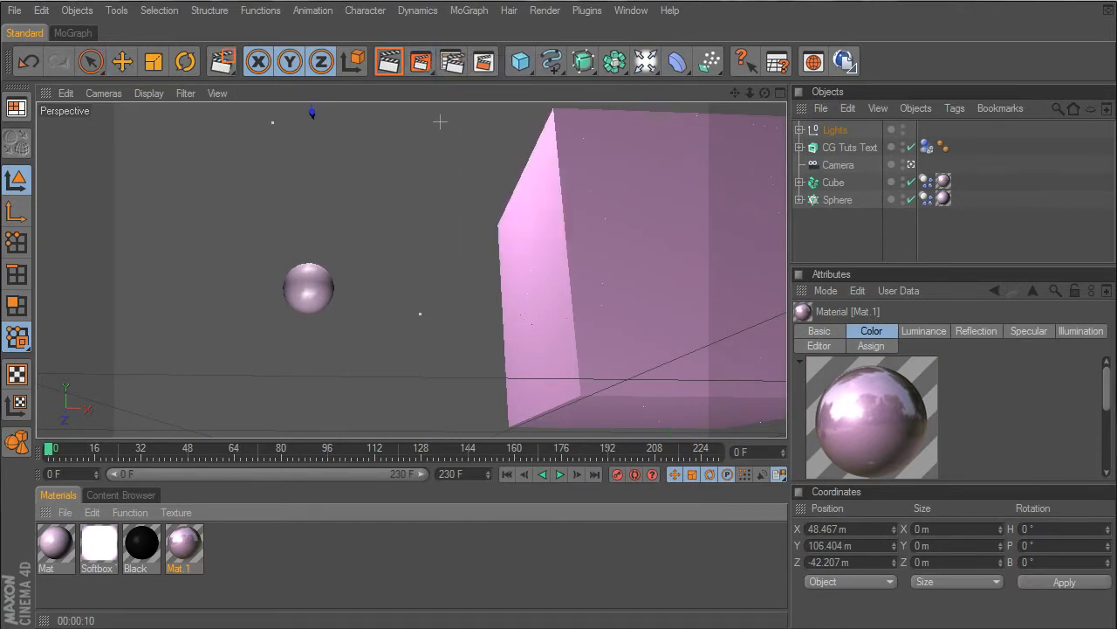
pyautogui.moveTo(441, 120); pyautogui.dragTo(624, 252)
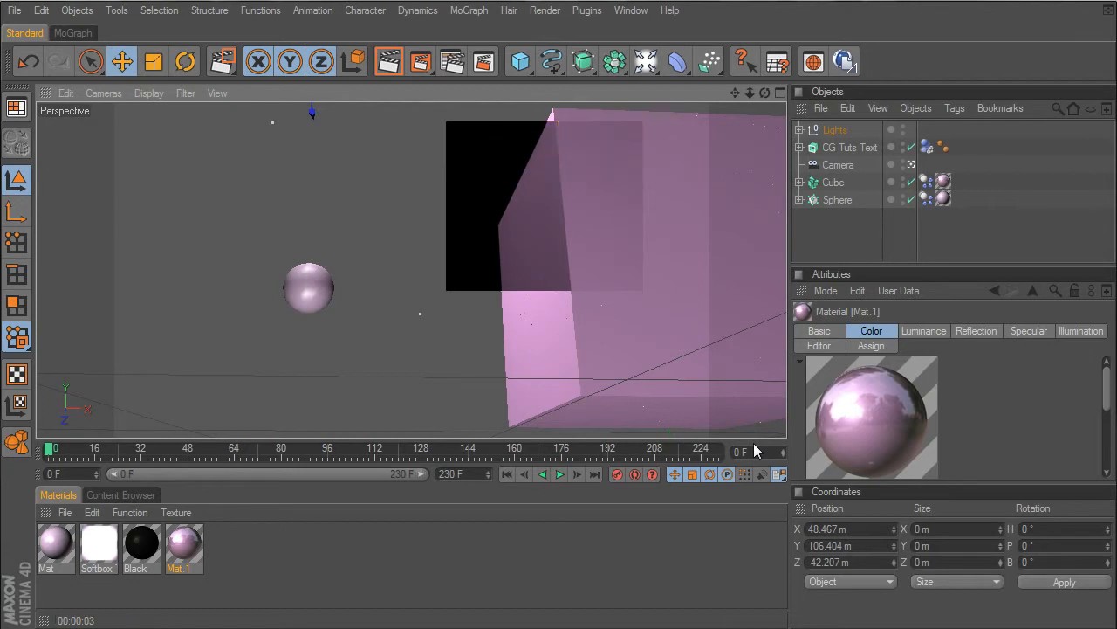
# - Deselect all objects, leave the scene camera's view and bring the extruded CG Tuts text into frame
pyautogui.click(843, 249)
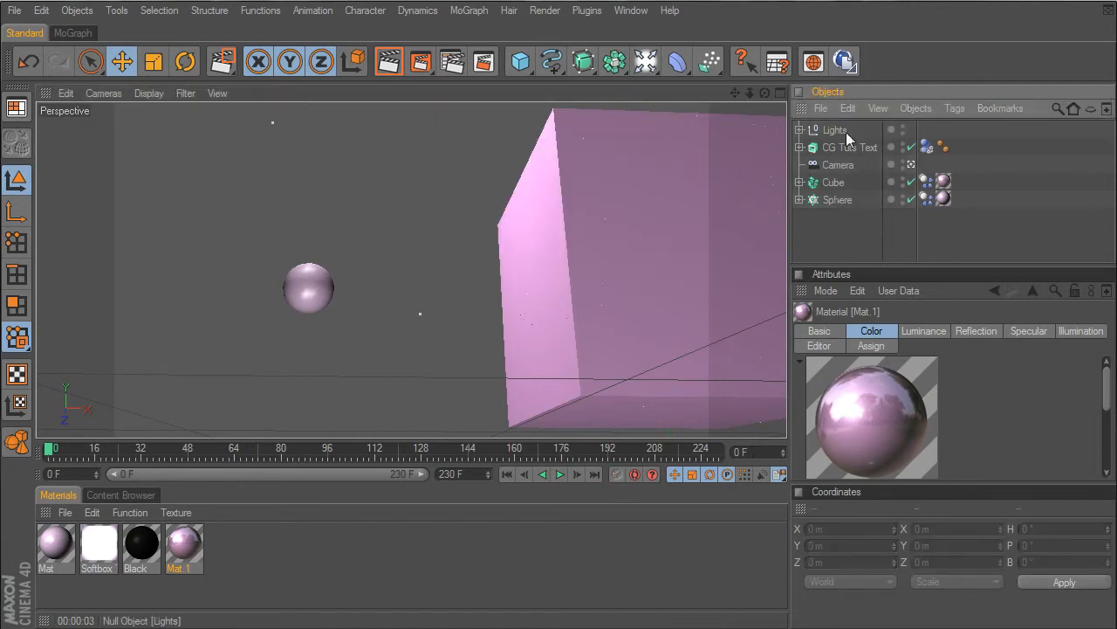
pyautogui.click(911, 164)
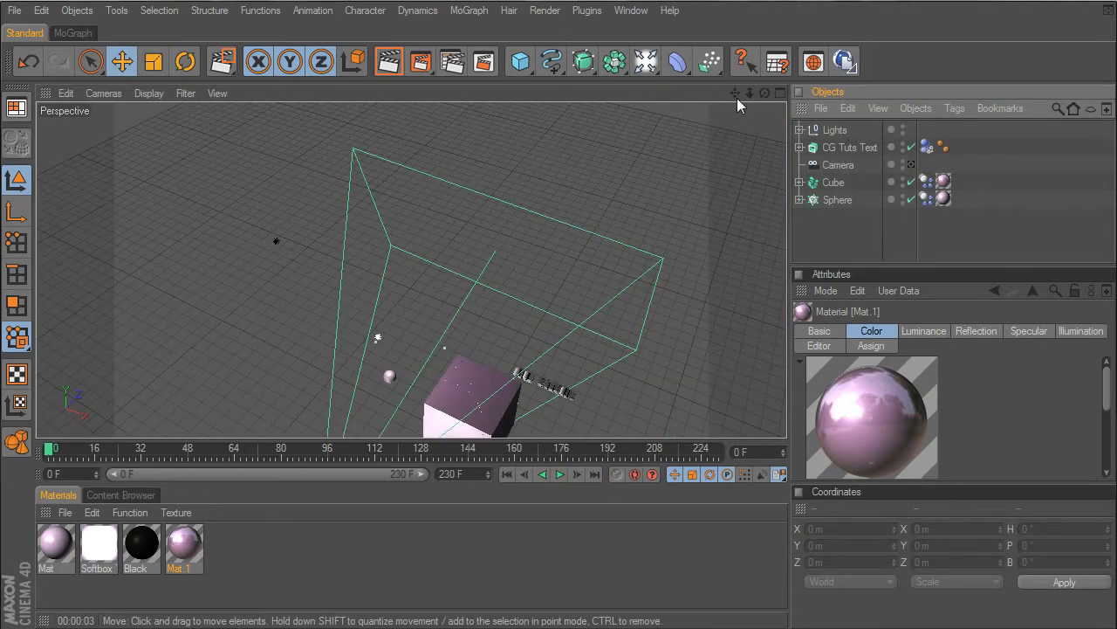
pyautogui.moveTo(737, 98); pyautogui.dragTo(743, 148)
pyautogui.moveTo(750, 93); pyautogui.dragTo(727, 232)
# - Create a new material, Mat.2, and set its color to pink with RGB 252, 174, 255
pyautogui.doubleClick(214, 578)
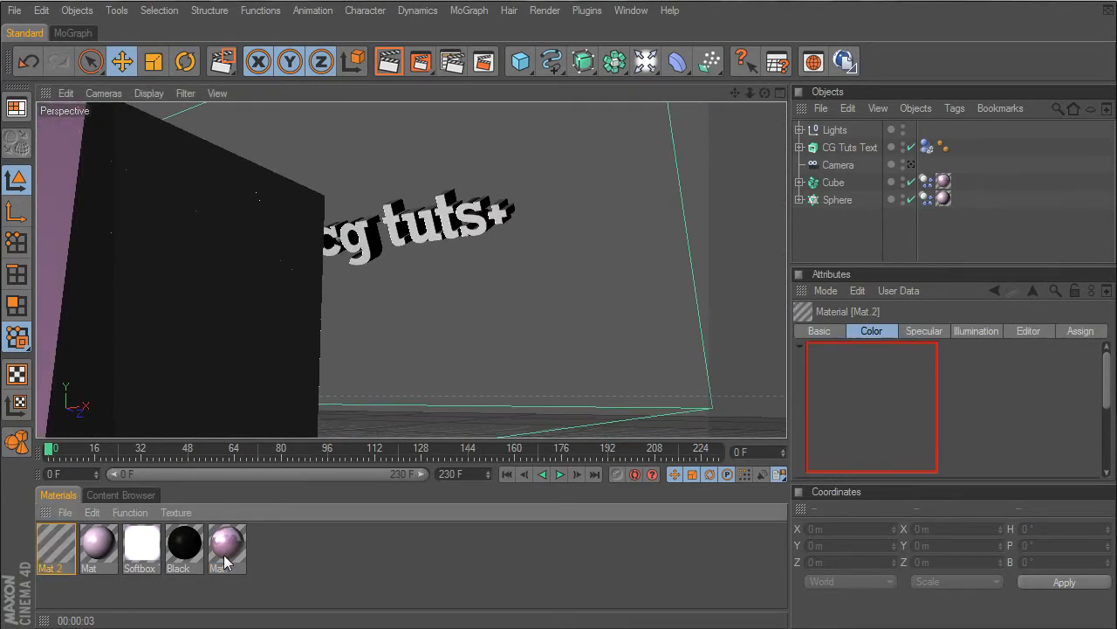
pyautogui.doubleClick(45, 554)
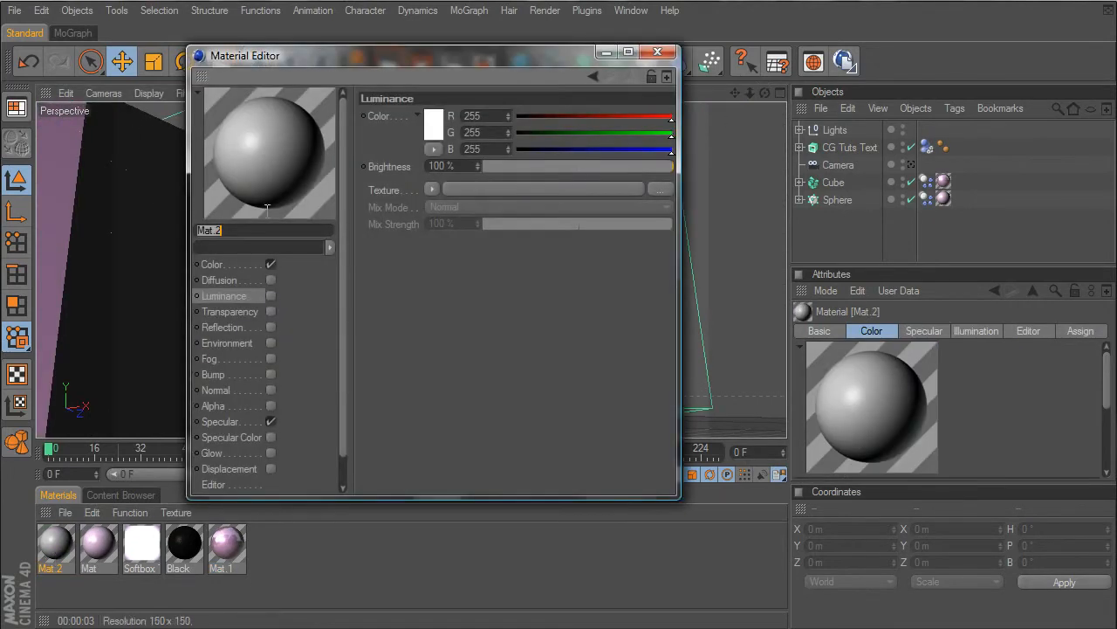
pyautogui.click(212, 264)
pyautogui.click(437, 130)
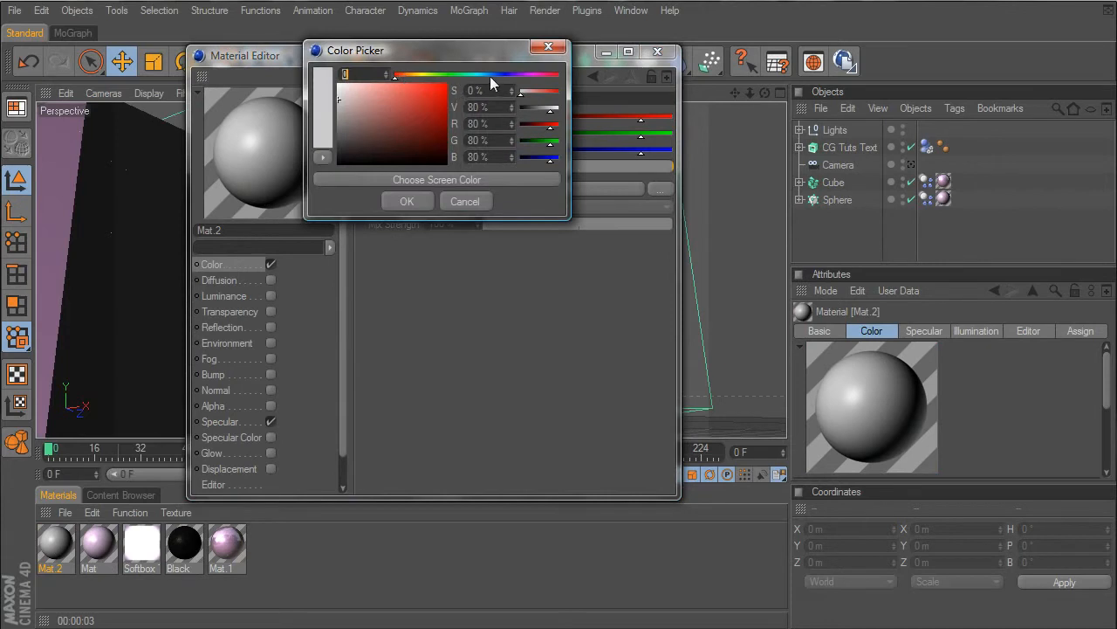
pyautogui.moveTo(495, 79); pyautogui.dragTo(533, 84)
pyautogui.moveTo(373, 90); pyautogui.dragTo(373, 74)
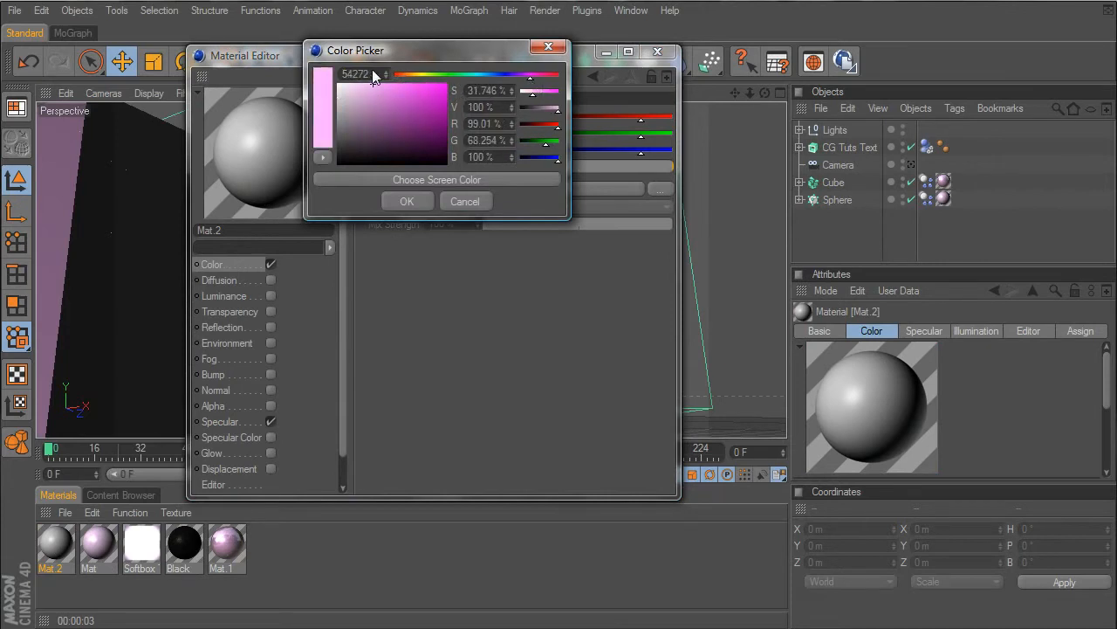
pyautogui.click(406, 199)
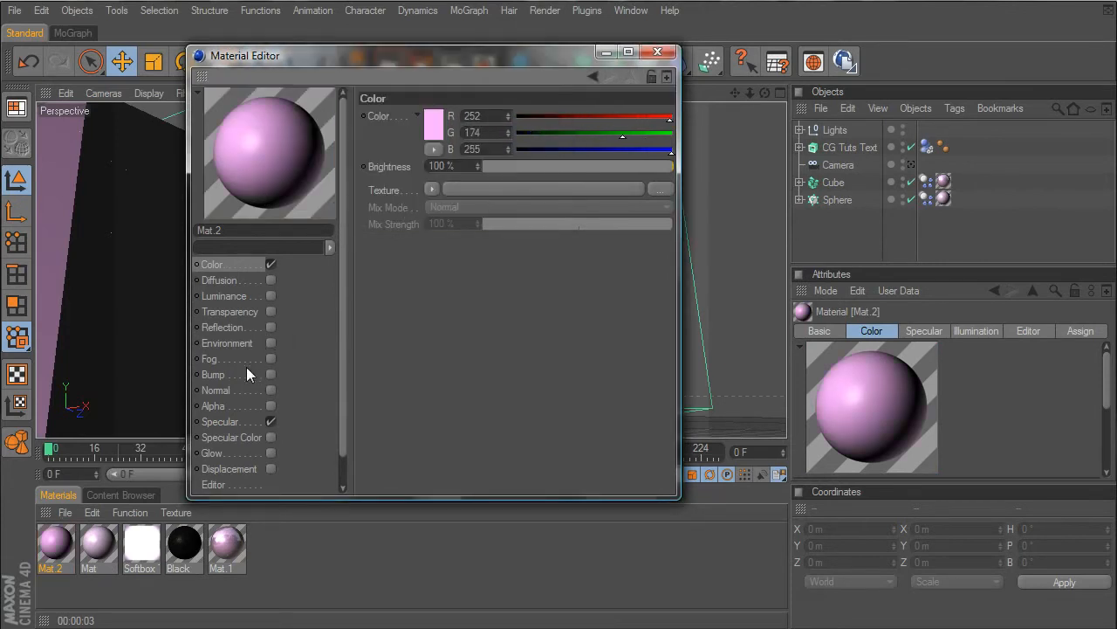
# - Enable Luminance on Mat.2 at 24% brightness and set its specular width to 55%, height to 71% and falloff to -13%
pyautogui.click(267, 296)
pyautogui.click(528, 166)
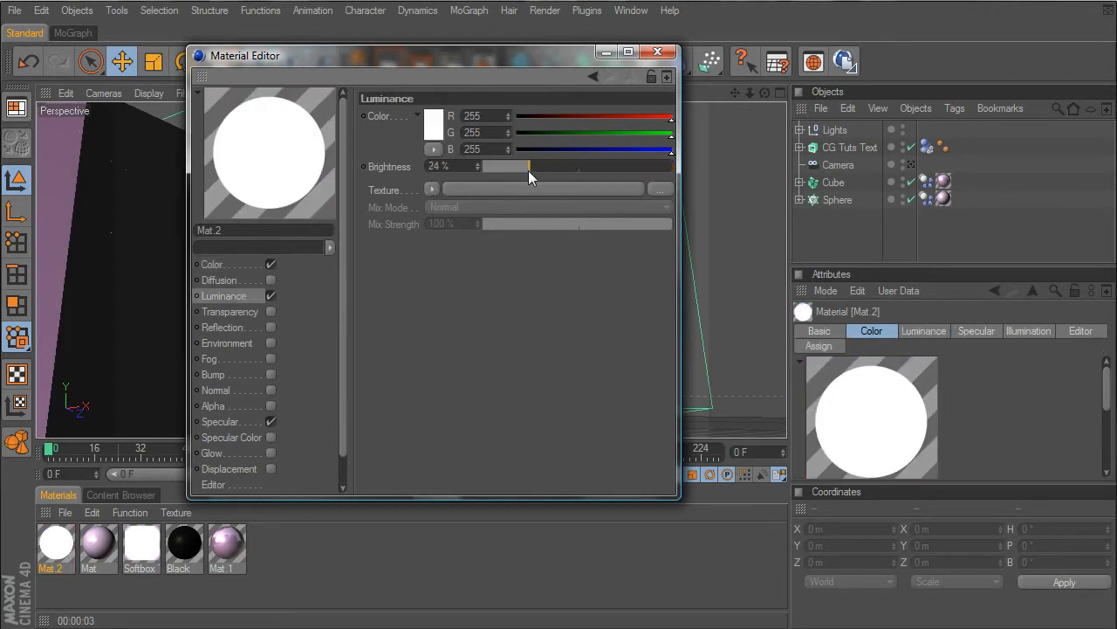
pyautogui.click(220, 422)
pyautogui.moveTo(523, 202); pyautogui.dragTo(564, 220)
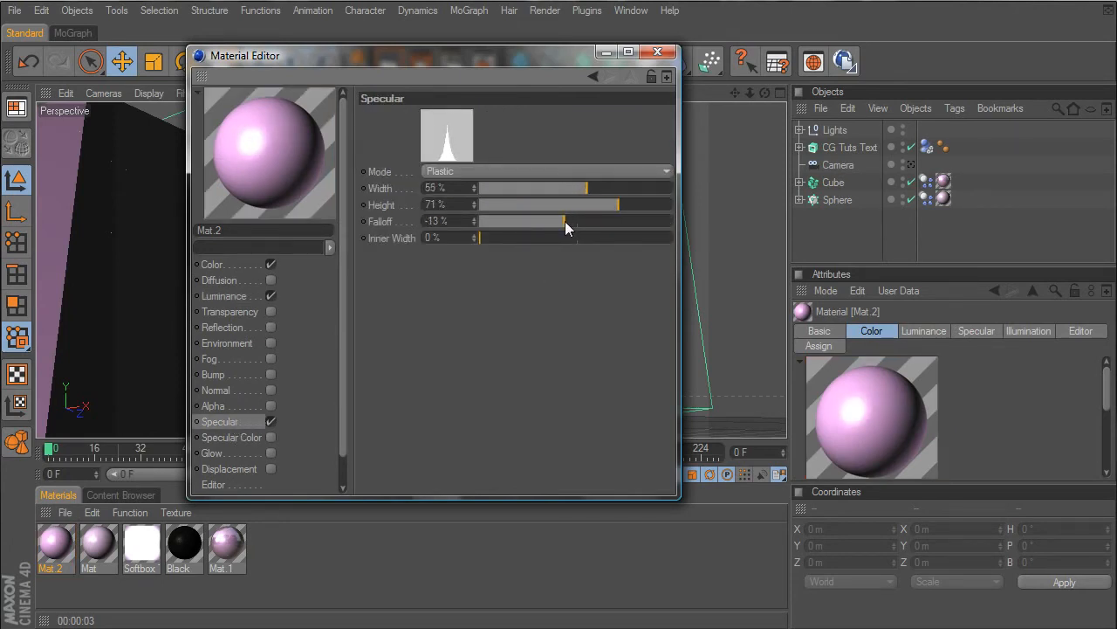
# - Enable Reflection on Mat.2 with a Fresnel texture, 49% brightness and 49% mix strength, and close the material editor
pyautogui.click(267, 326)
pyautogui.click(437, 205)
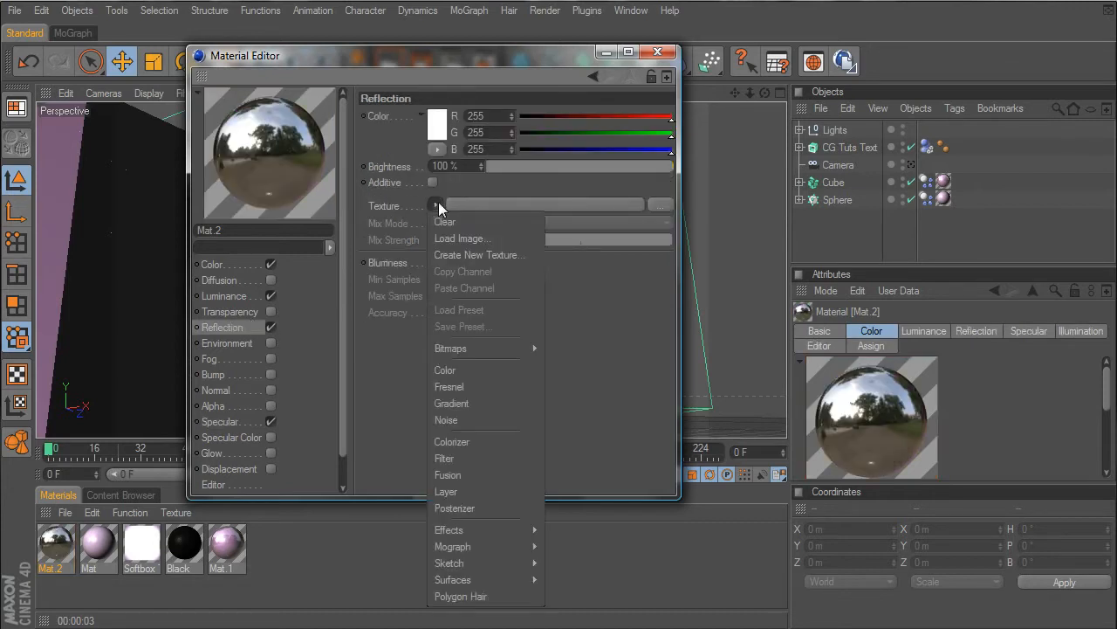
pyautogui.click(507, 385)
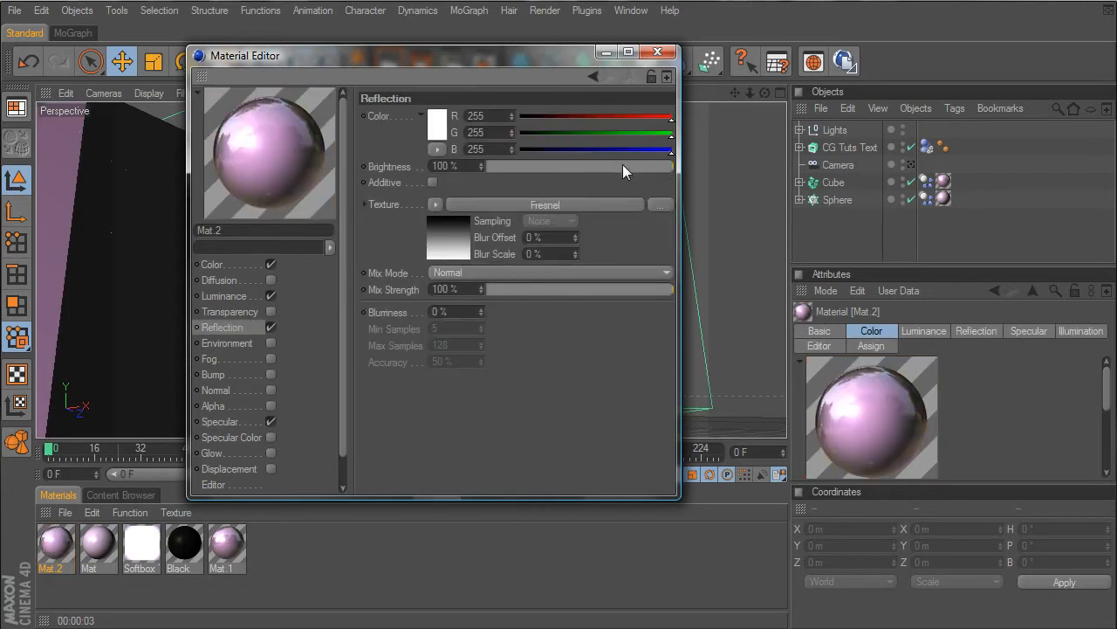
pyautogui.moveTo(622, 165); pyautogui.dragTo(579, 166)
pyautogui.click(579, 289)
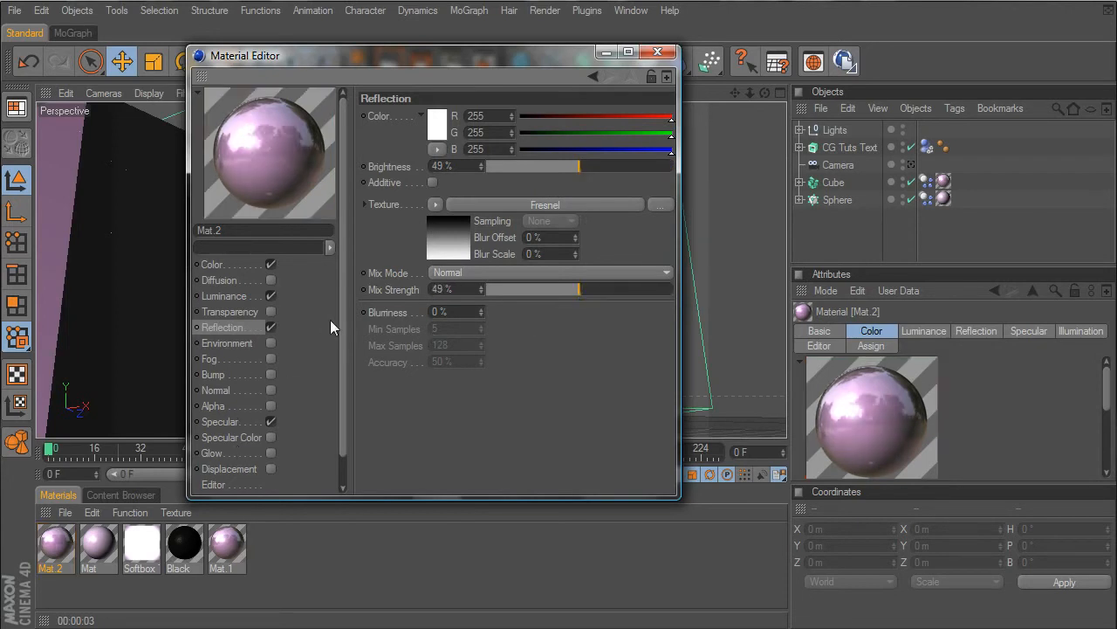
pyautogui.click(657, 51)
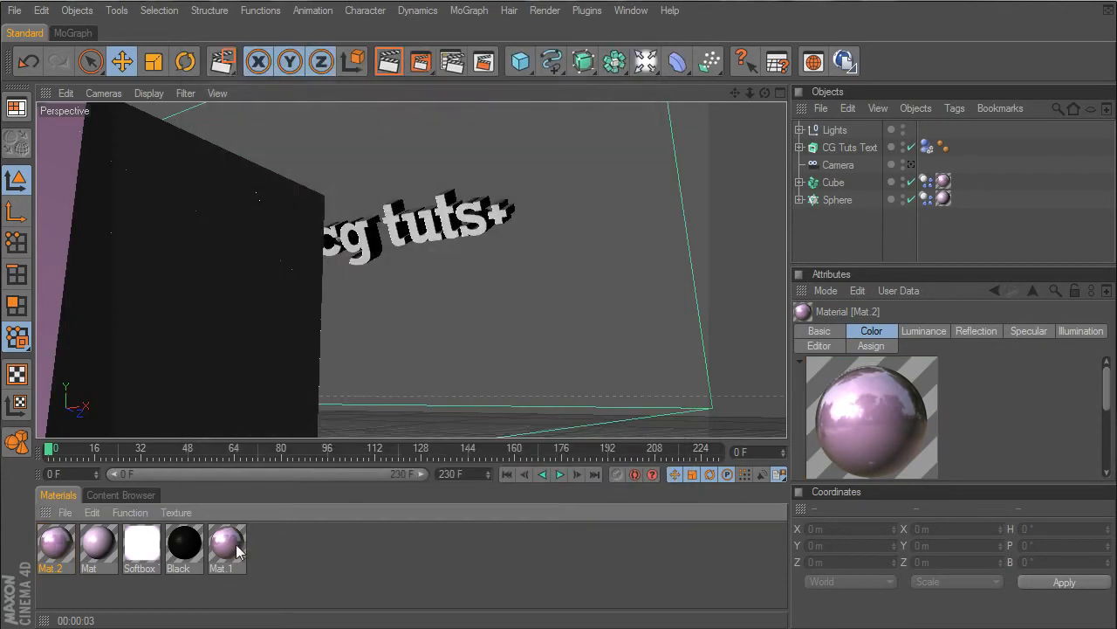
# - Apply the Mat.1 material to the CG Tuts Text object and render the region around the text
pyautogui.moveTo(845, 145)
pyautogui.mouseDown()
pyautogui.moveTo(834, 197)
pyautogui.moveTo(843, 148)
pyautogui.mouseUp()
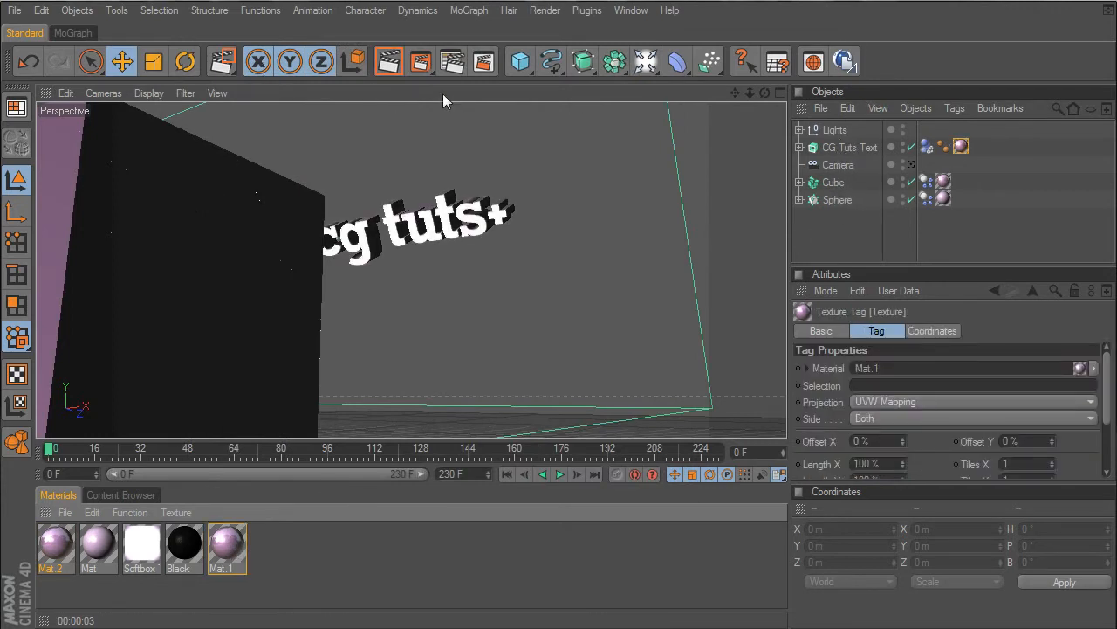
pyautogui.moveTo(375, 169); pyautogui.dragTo(544, 245)
pyautogui.press('e')
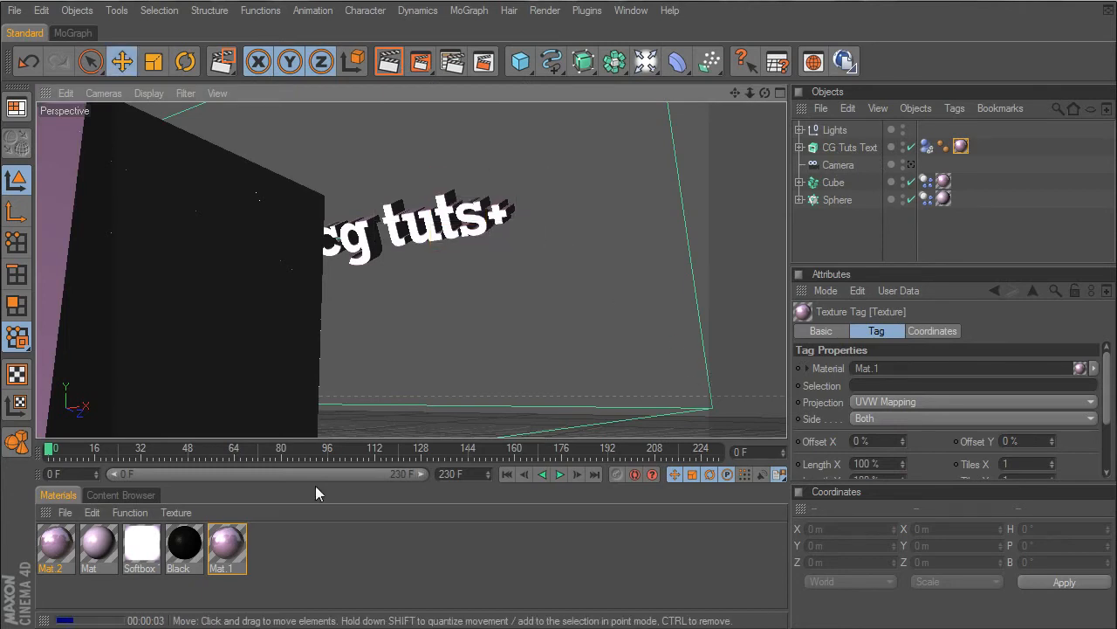
# - Lower Mat.1's reflection brightness to 20% and reduce its reflection mix strength
pyautogui.doubleClick(229, 546)
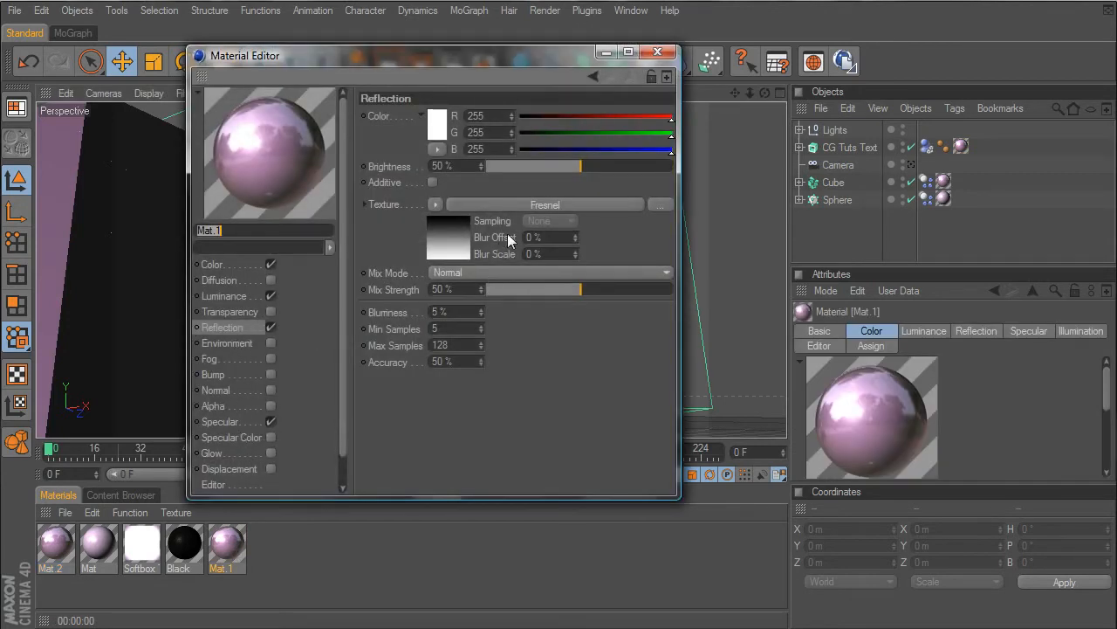
pyautogui.moveTo(583, 165); pyautogui.dragTo(525, 180)
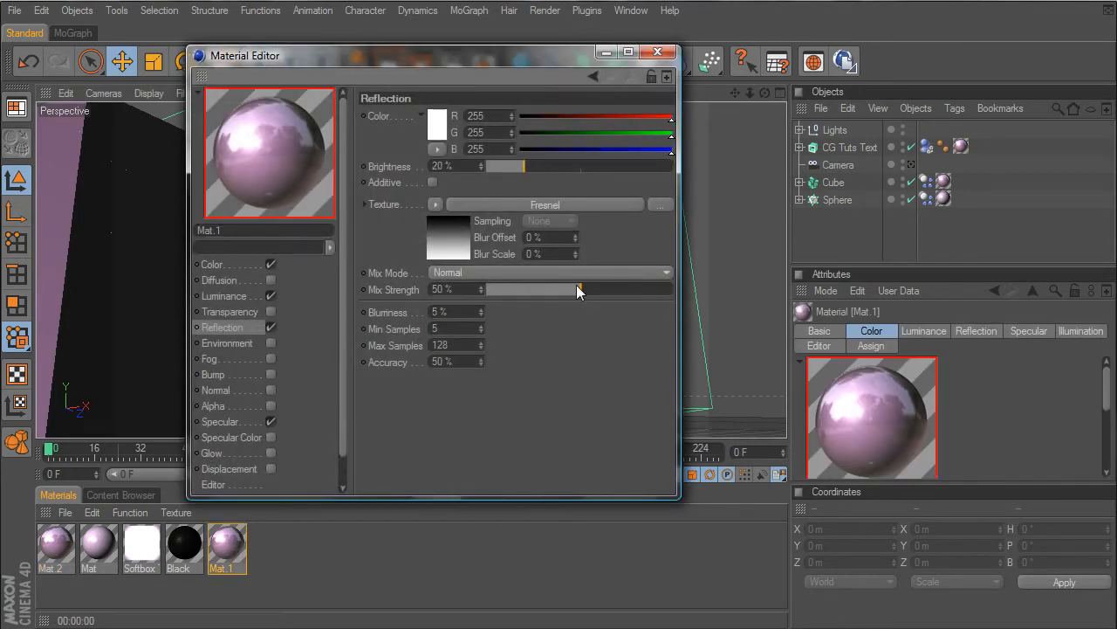
pyautogui.moveTo(576, 289); pyautogui.dragTo(520, 297)
# - Set Mat.1's specular width to 58% and height to 52%, and render the region around the text
pyautogui.click(221, 421)
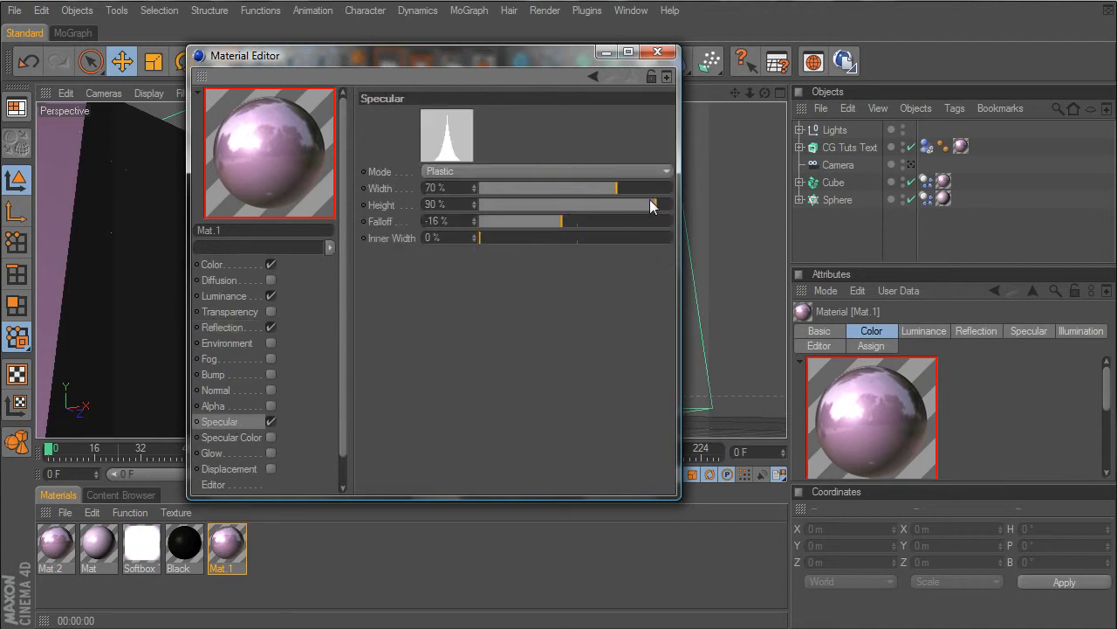
pyautogui.moveTo(609, 190); pyautogui.dragTo(551, 194)
pyautogui.moveTo(656, 204); pyautogui.dragTo(577, 218)
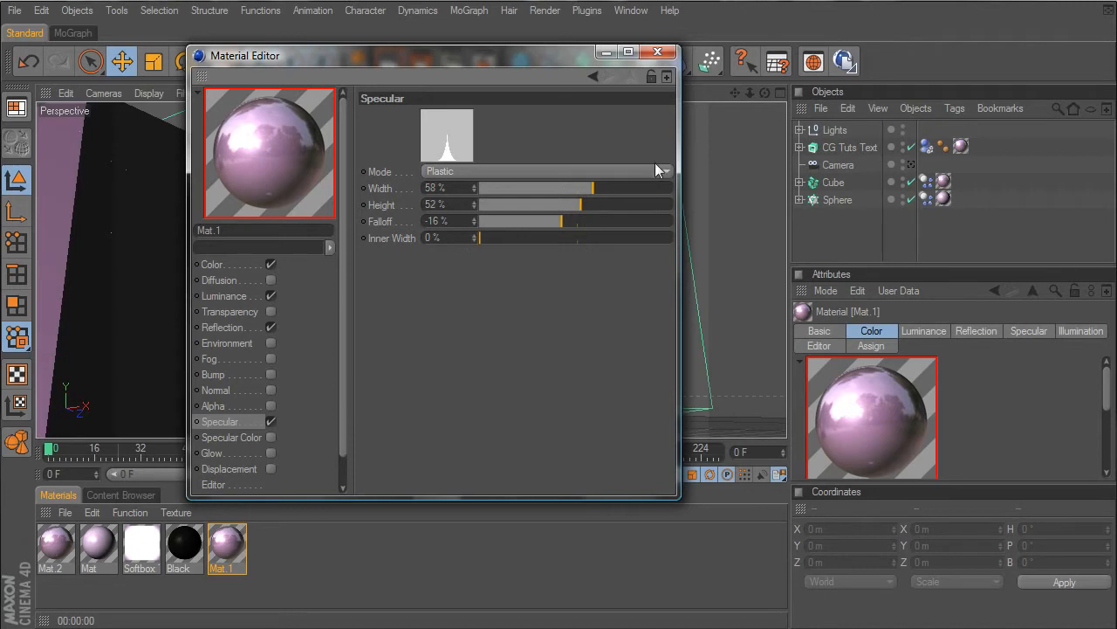
pyautogui.click(657, 51)
pyautogui.moveTo(419, 63); pyautogui.dragTo(449, 75)
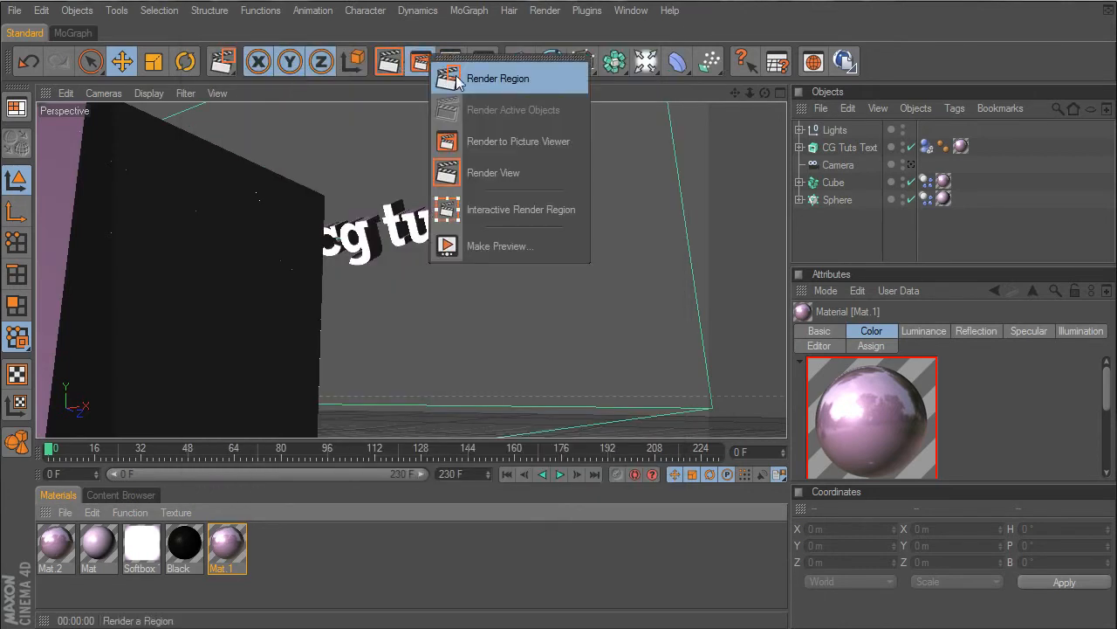
pyautogui.moveTo(419, 175); pyautogui.dragTo(556, 287)
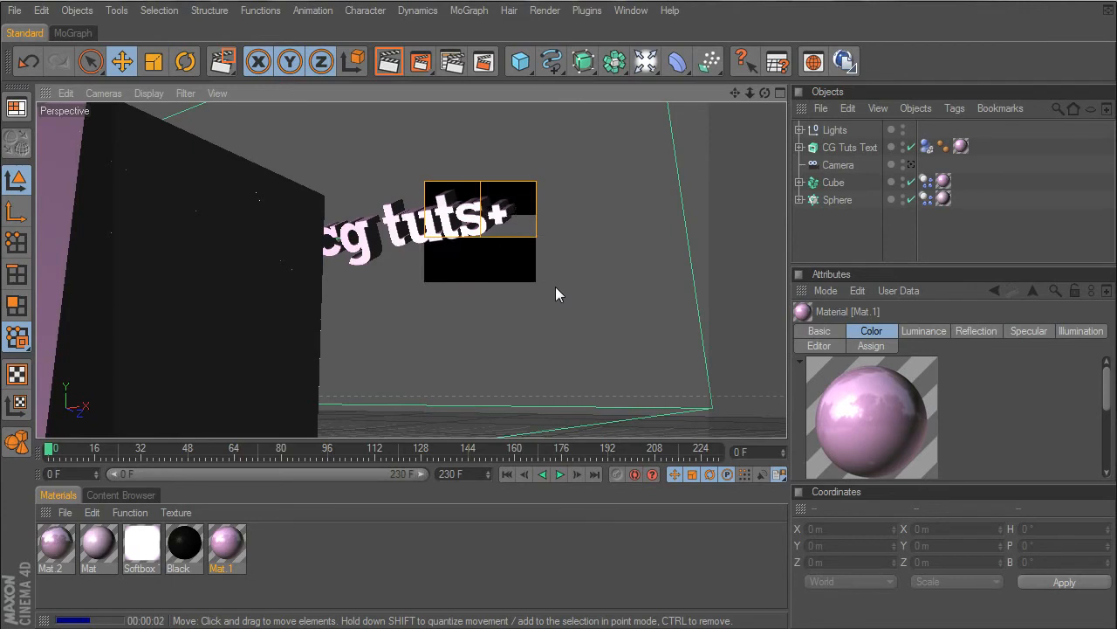
# - Set the intensity of Light.1 in the Lights group to 75%
pyautogui.click(800, 130)
pyautogui.click(845, 149)
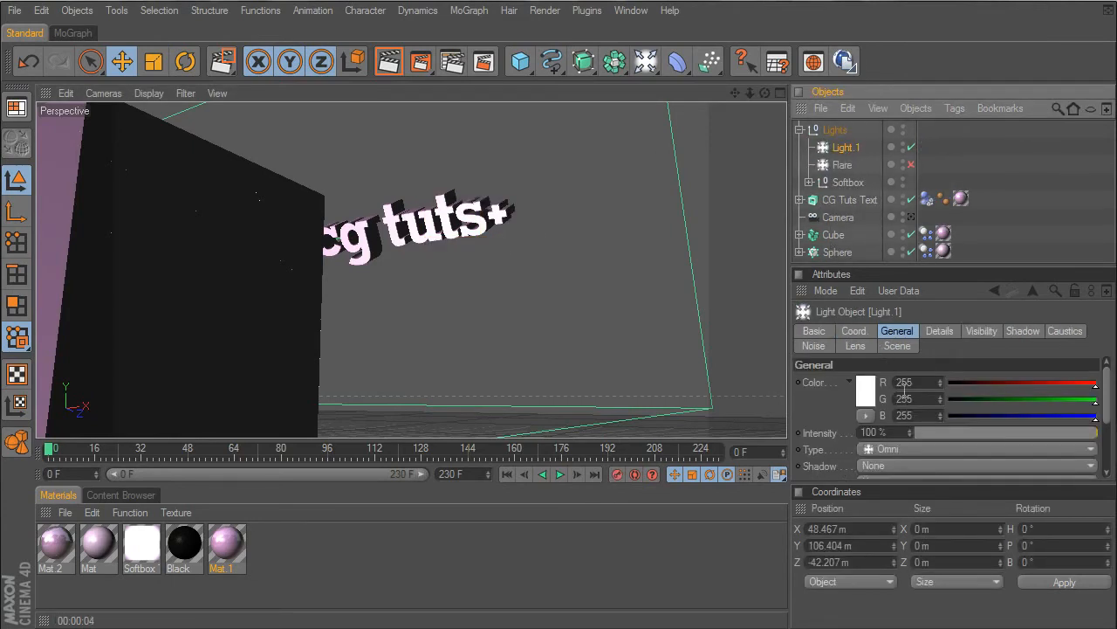
pyautogui.click(890, 431)
pyautogui.write('75')
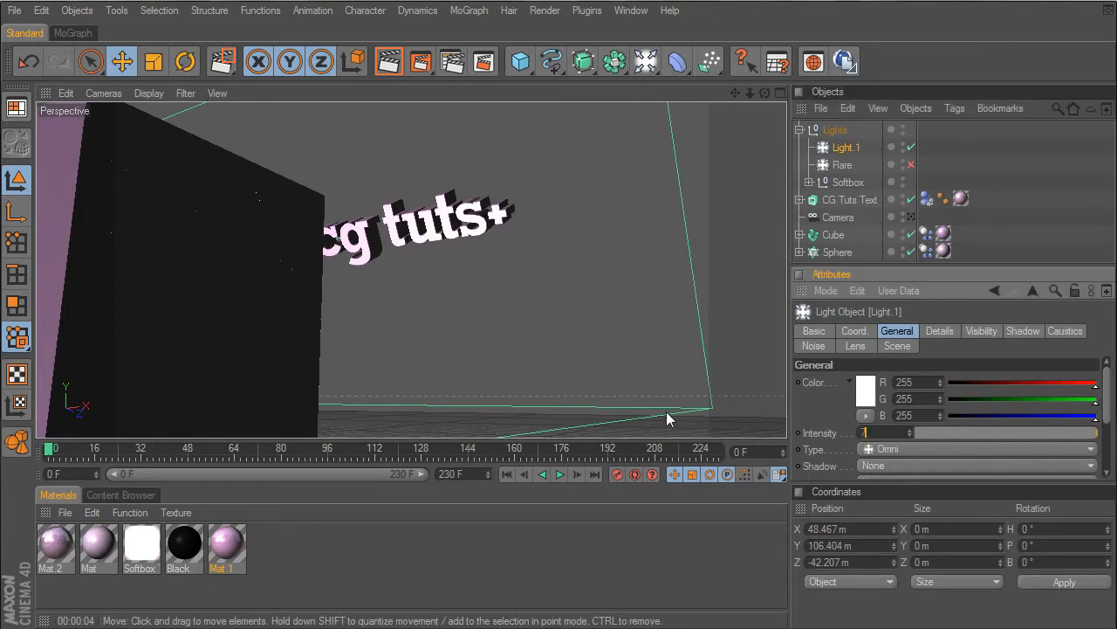
pyautogui.press('Return')
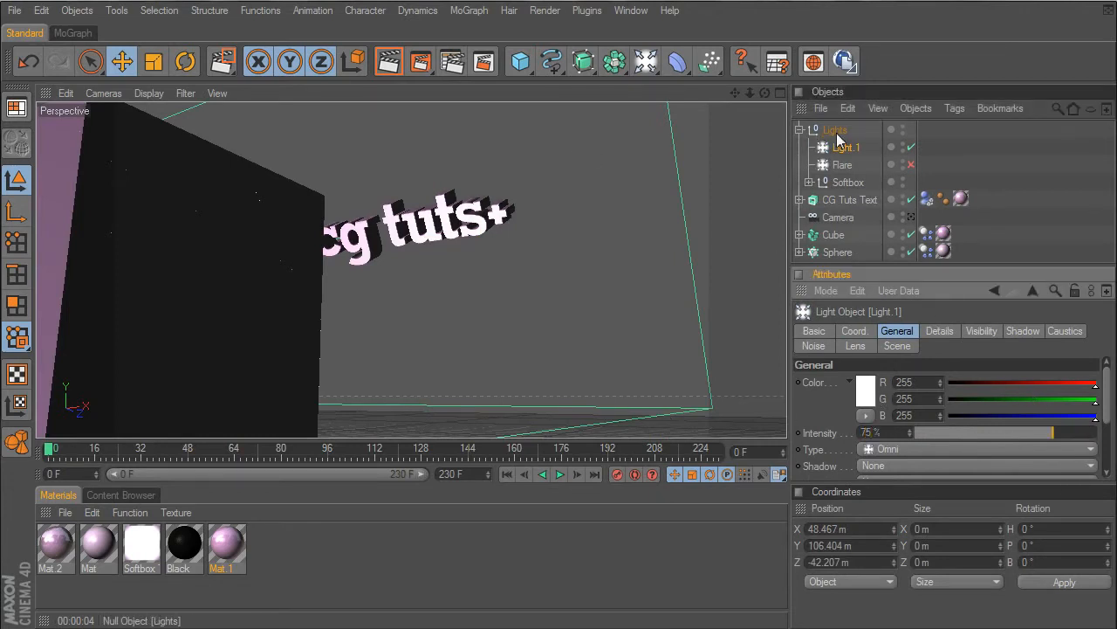
# - Set the SOFTBOX MOVE light's brightness to 75% in the Lights group and render a preview of the scene
pyautogui.click(847, 182)
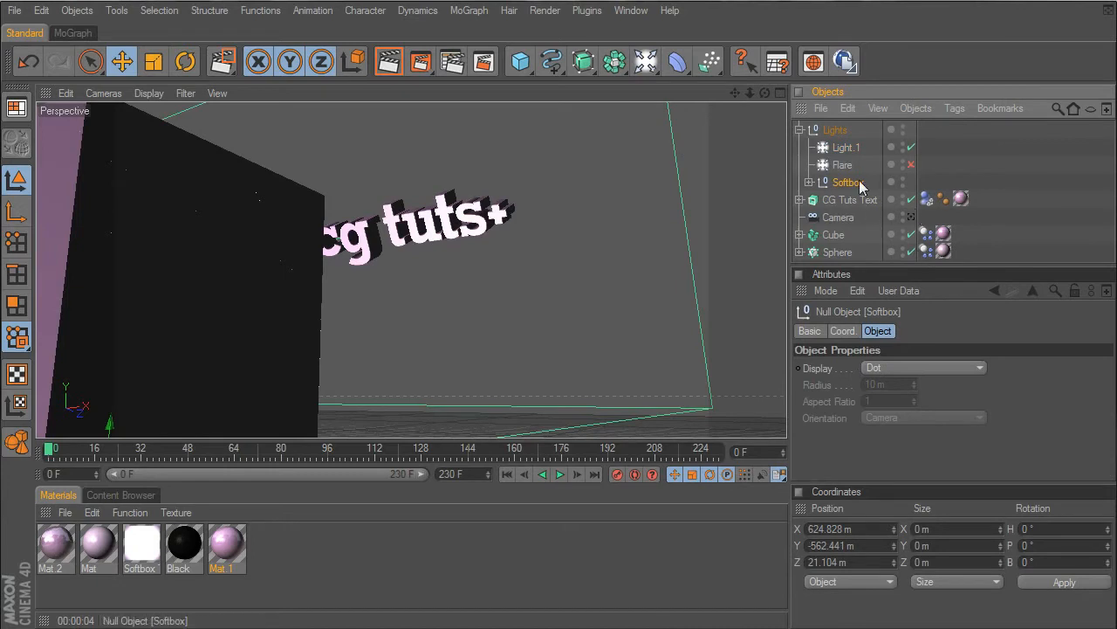
pyautogui.click(810, 182)
pyautogui.click(875, 202)
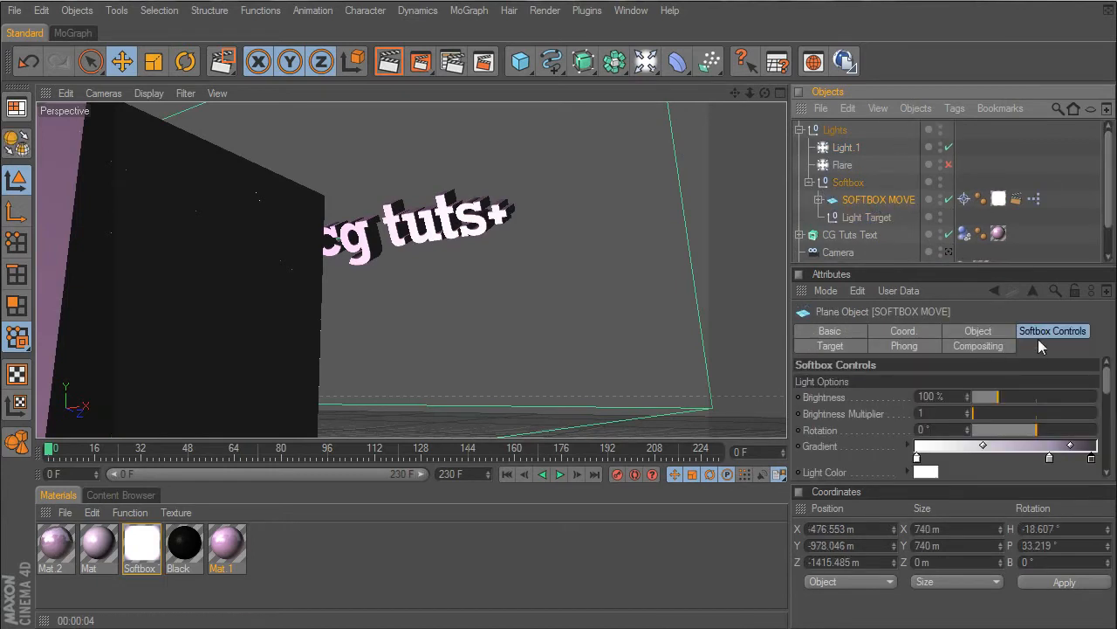
pyautogui.scroll(-1, 1107, 401)
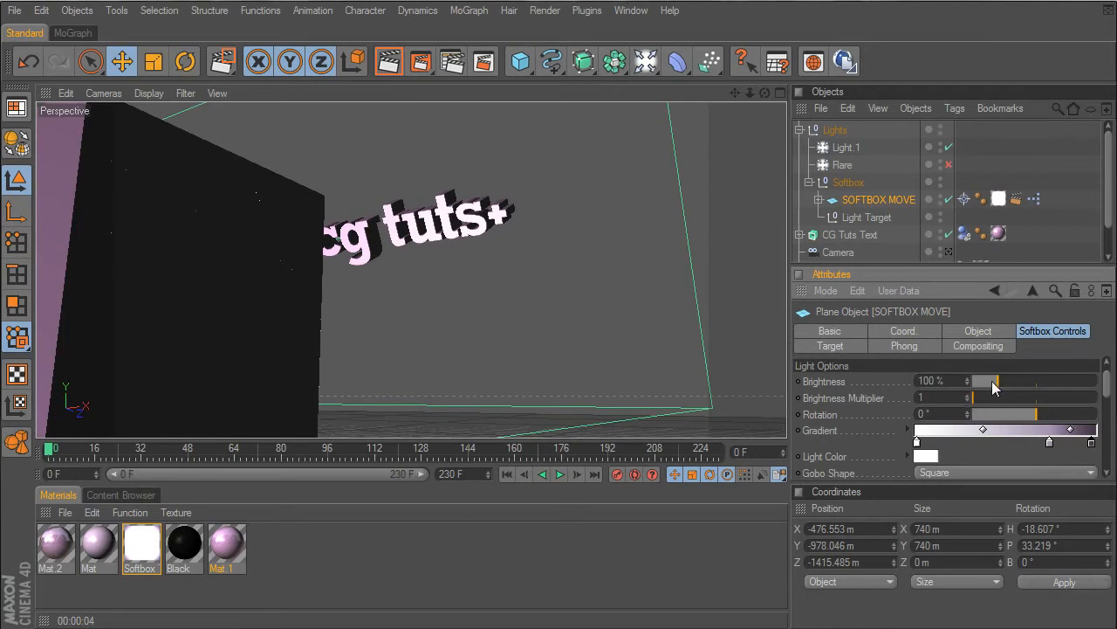
pyautogui.moveTo(998, 385); pyautogui.dragTo(818, 366)
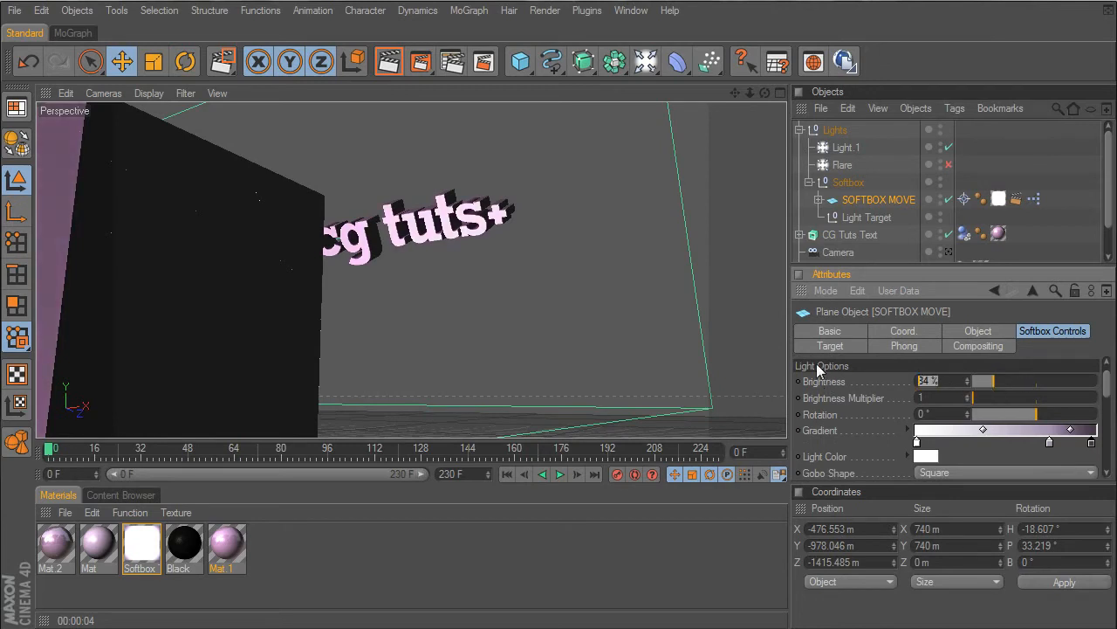
pyautogui.write('75')
pyautogui.press('Return')
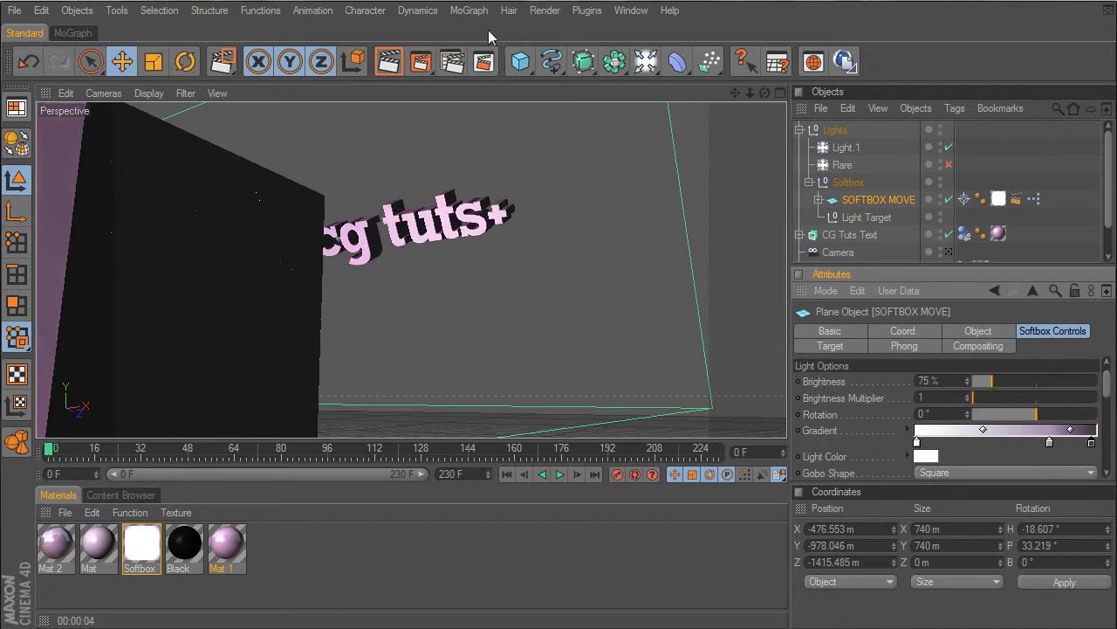
pyautogui.click(422, 63)
pyautogui.click(515, 210)
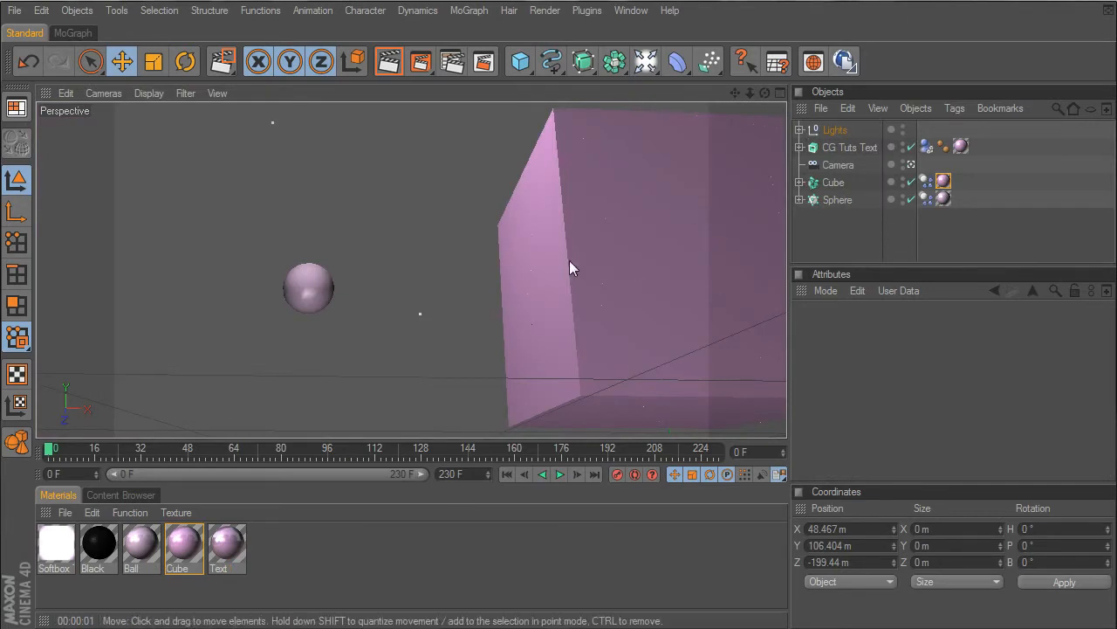
# - Play and scrub through the start of the animation to examine the cube's shattering, and return to frame 0
pyautogui.click(559, 474)
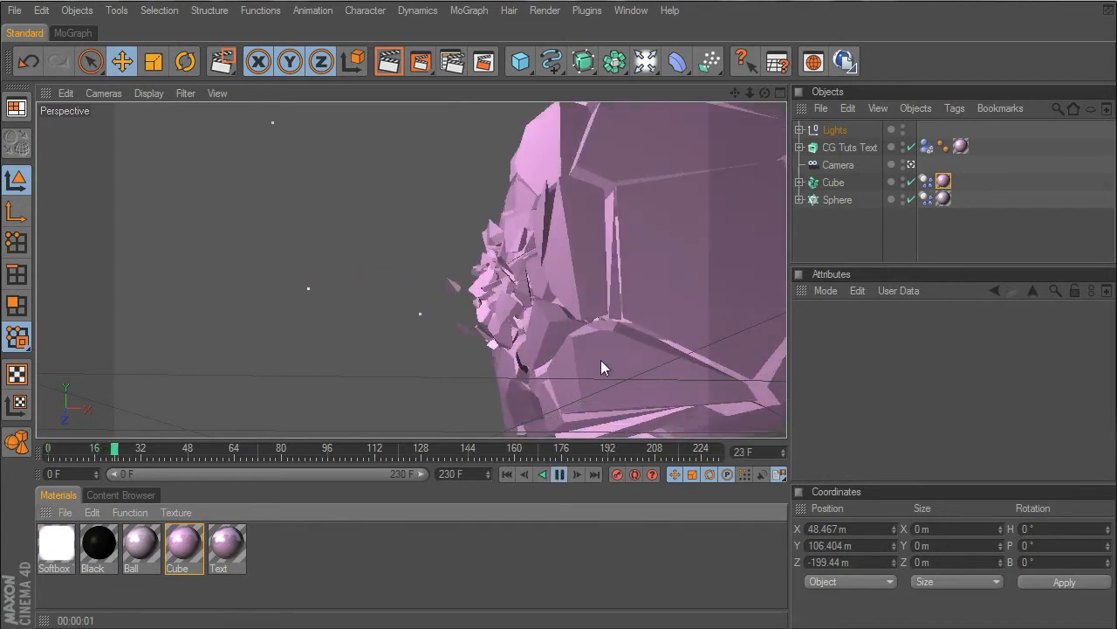
pyautogui.click(557, 477)
pyautogui.click(508, 474)
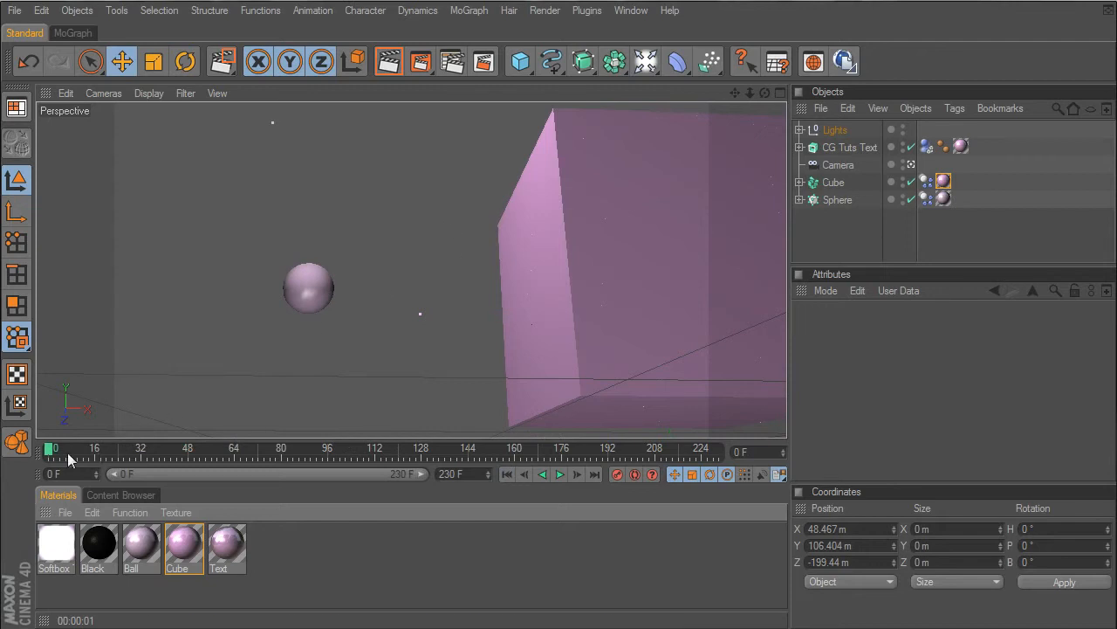
pyautogui.moveTo(42, 461); pyautogui.dragTo(159, 460)
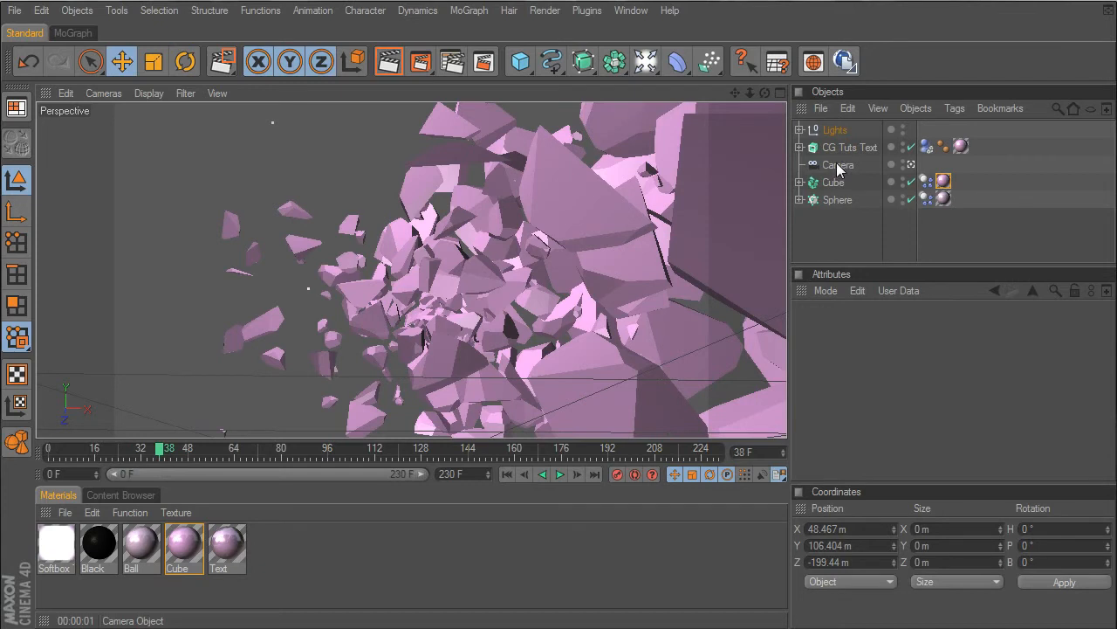
pyautogui.click(507, 474)
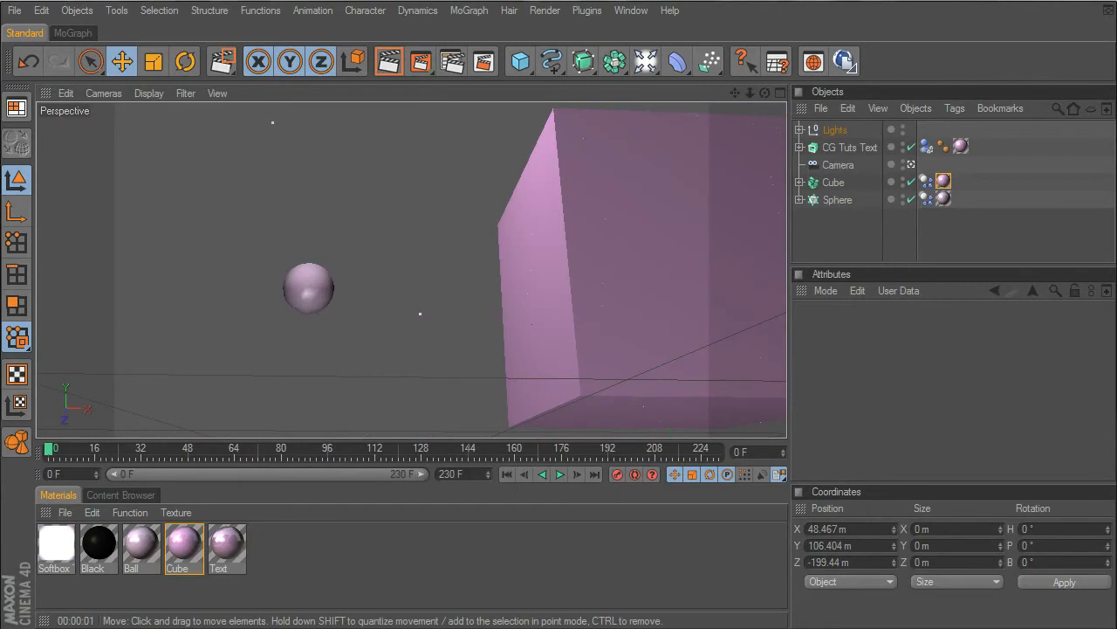
# - Advance the simulation to frame 28 and record position and rotation keyframes for the Camera
pyautogui.click(560, 474)
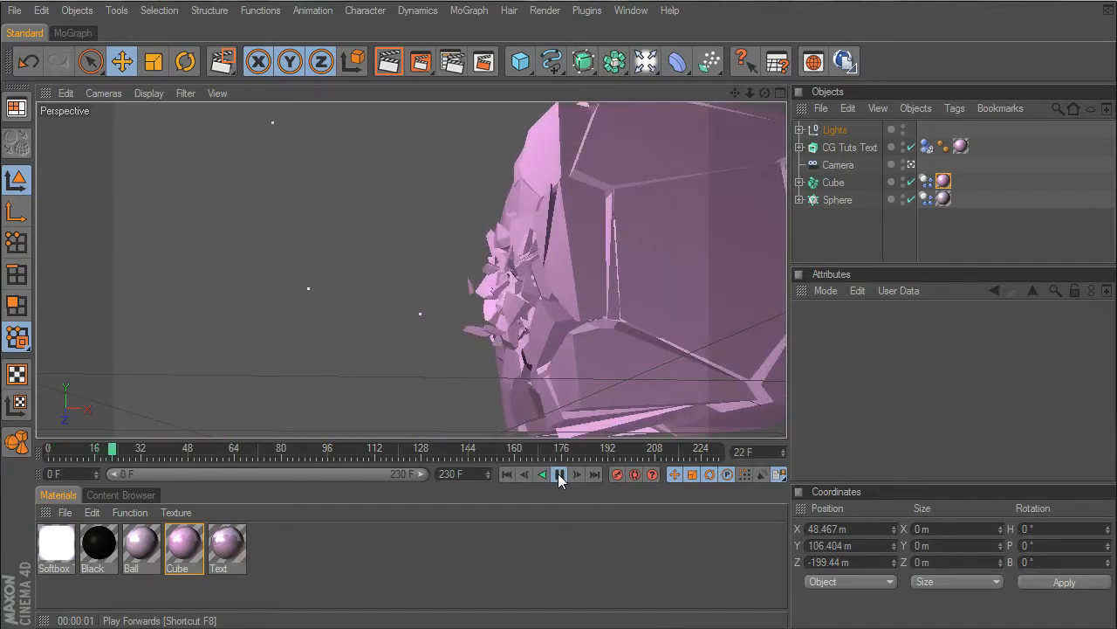
pyautogui.click(560, 474)
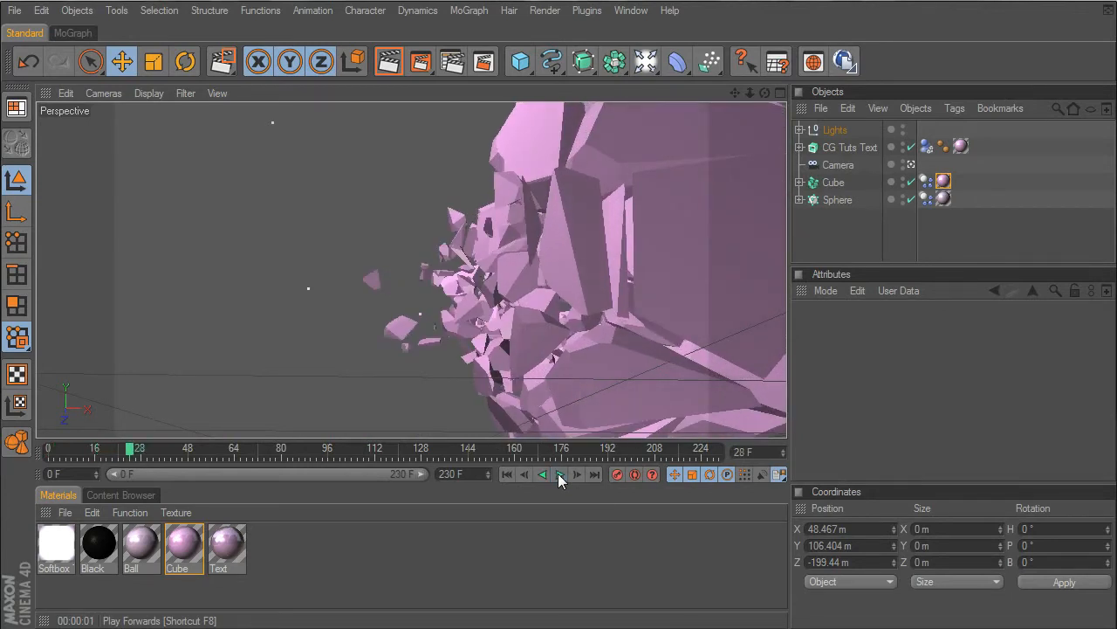
pyautogui.click(843, 169)
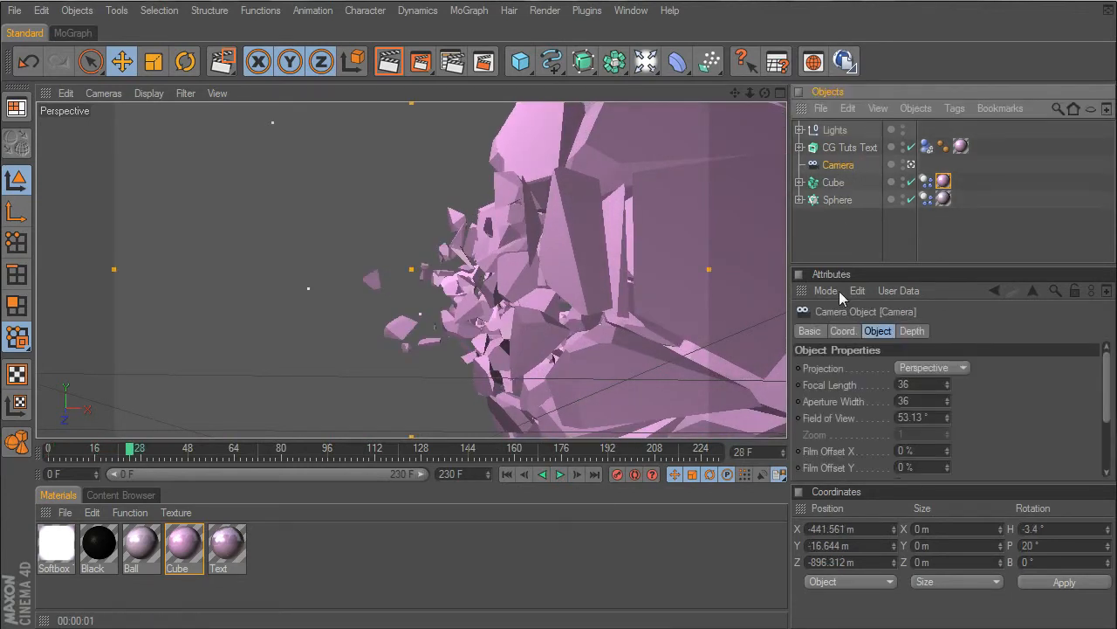
pyautogui.click(843, 331)
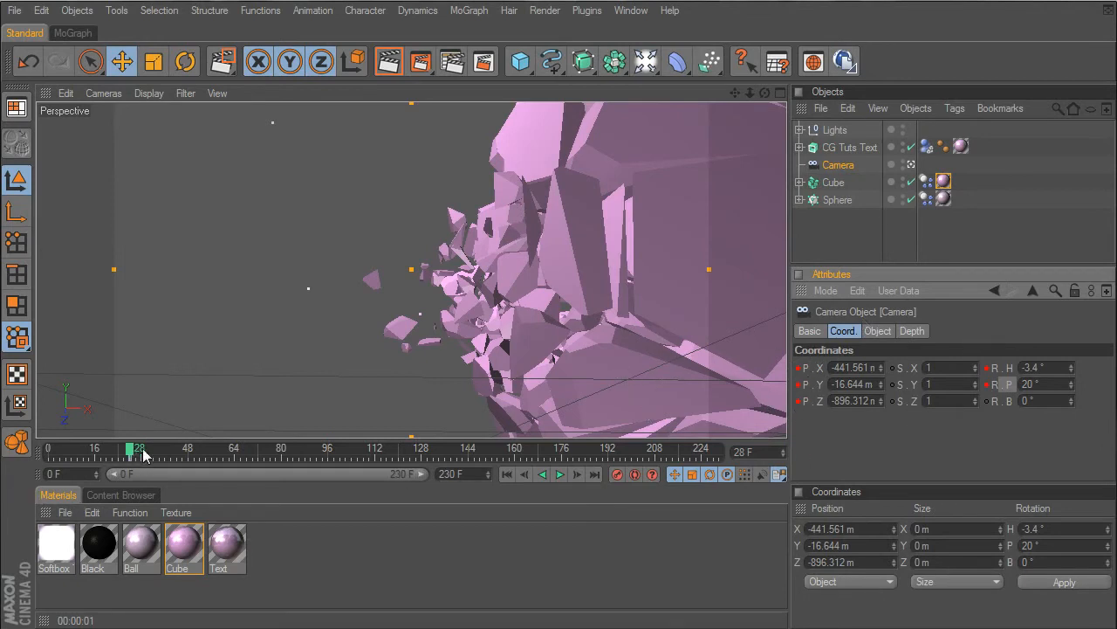
pyautogui.click(560, 476)
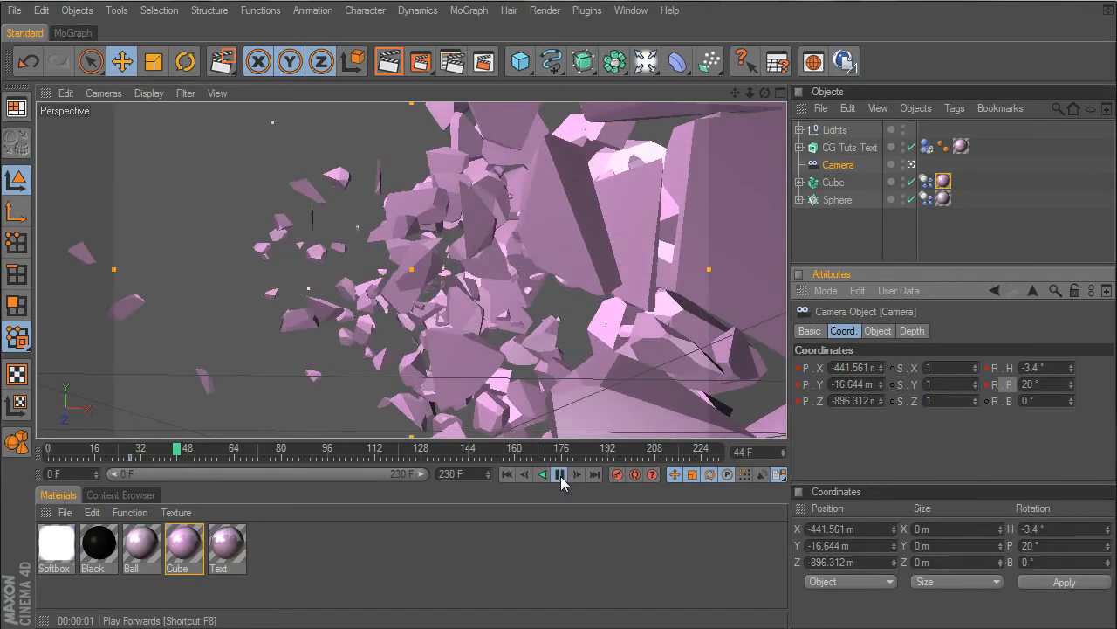
pyautogui.click(561, 474)
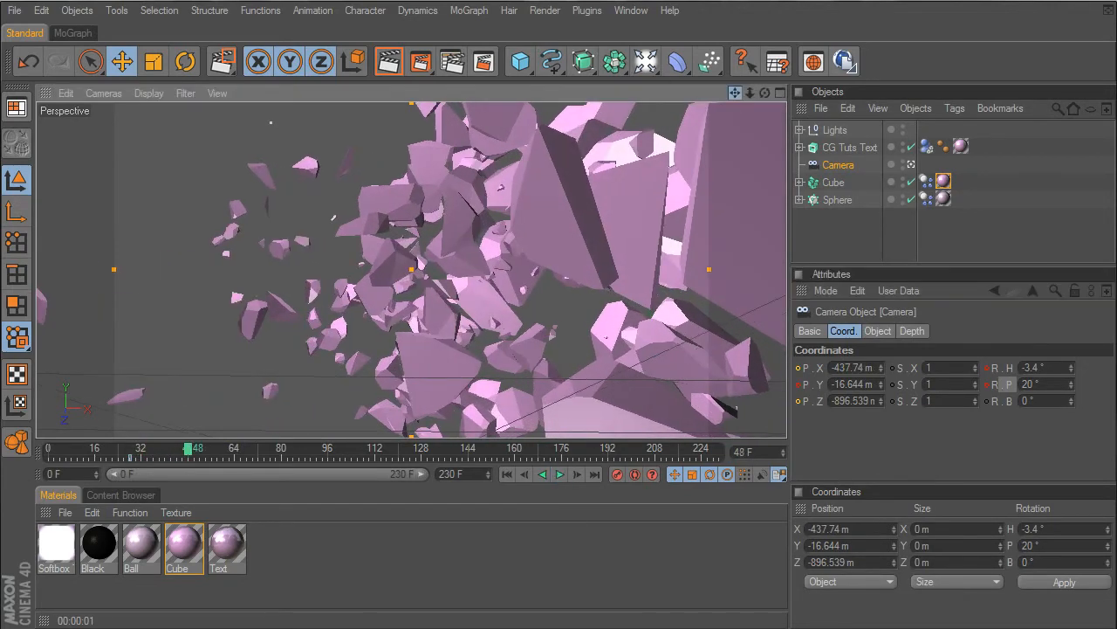
pyautogui.moveTo(735, 93); pyautogui.dragTo(463, 80)
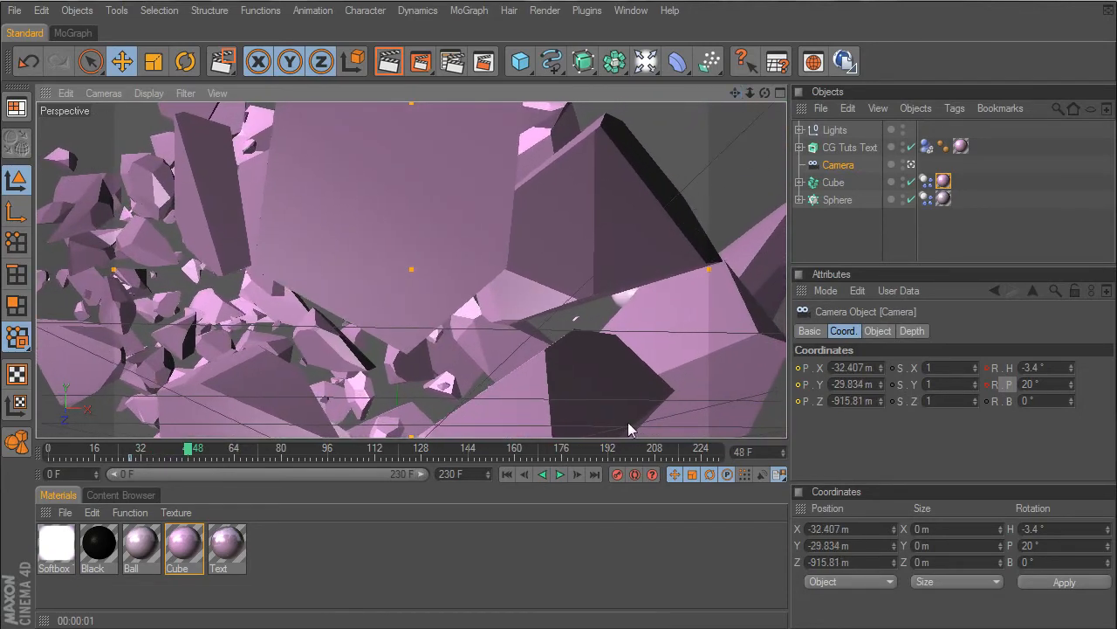
# - At frame 70, pan the camera to about X -194.9 m, Y -57.4 m, Z -896.1 m and key its position and rotation
pyautogui.click(560, 474)
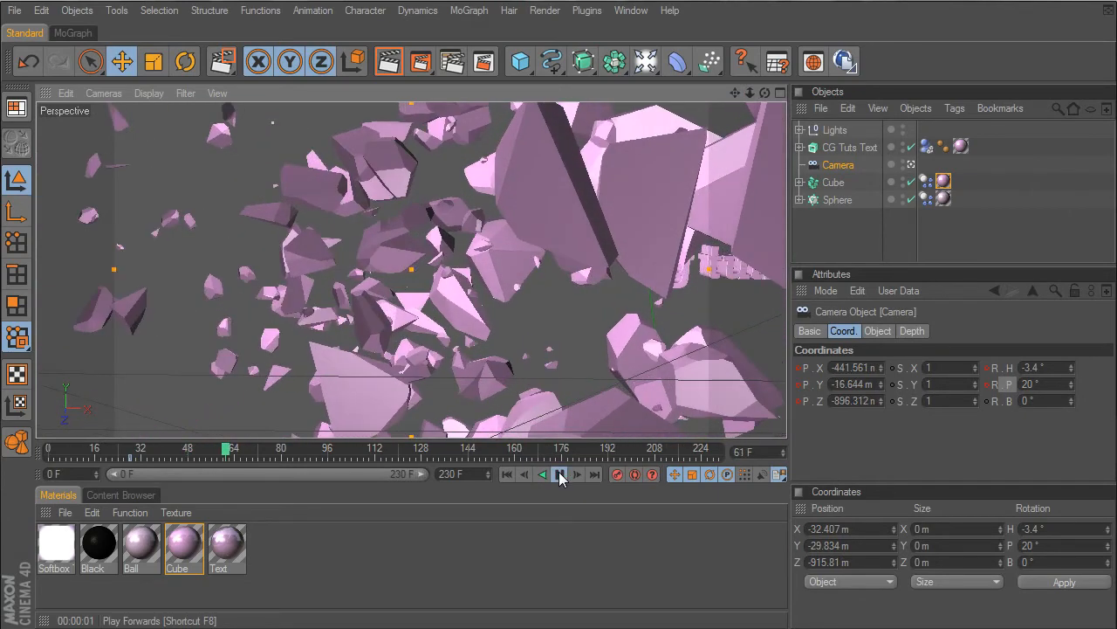
pyautogui.click(561, 474)
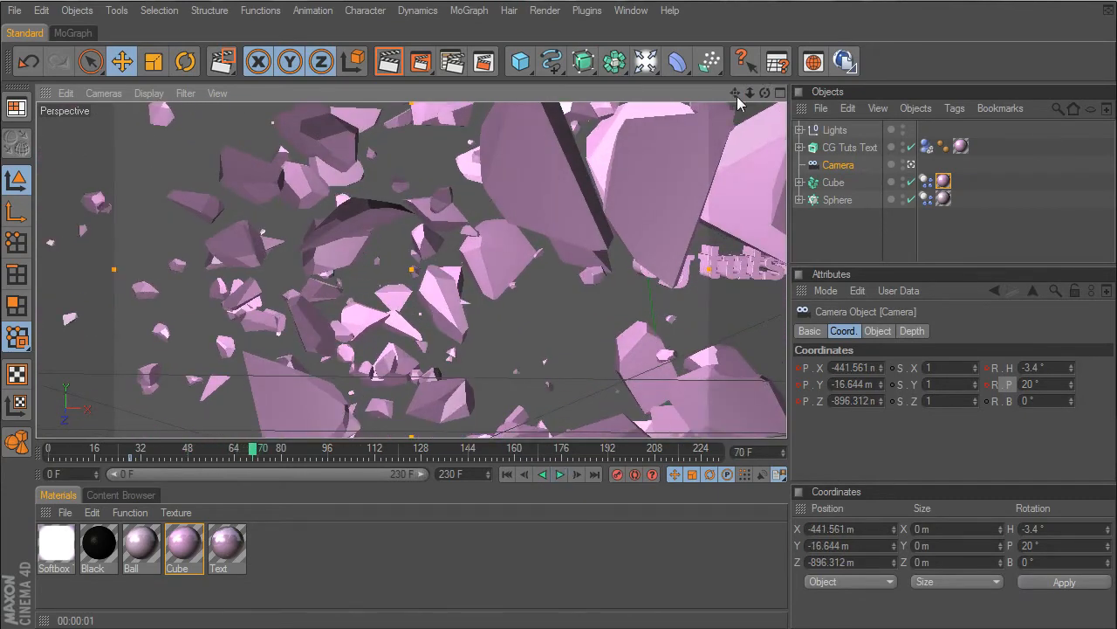
pyautogui.moveTo(735, 92); pyautogui.dragTo(764, 197)
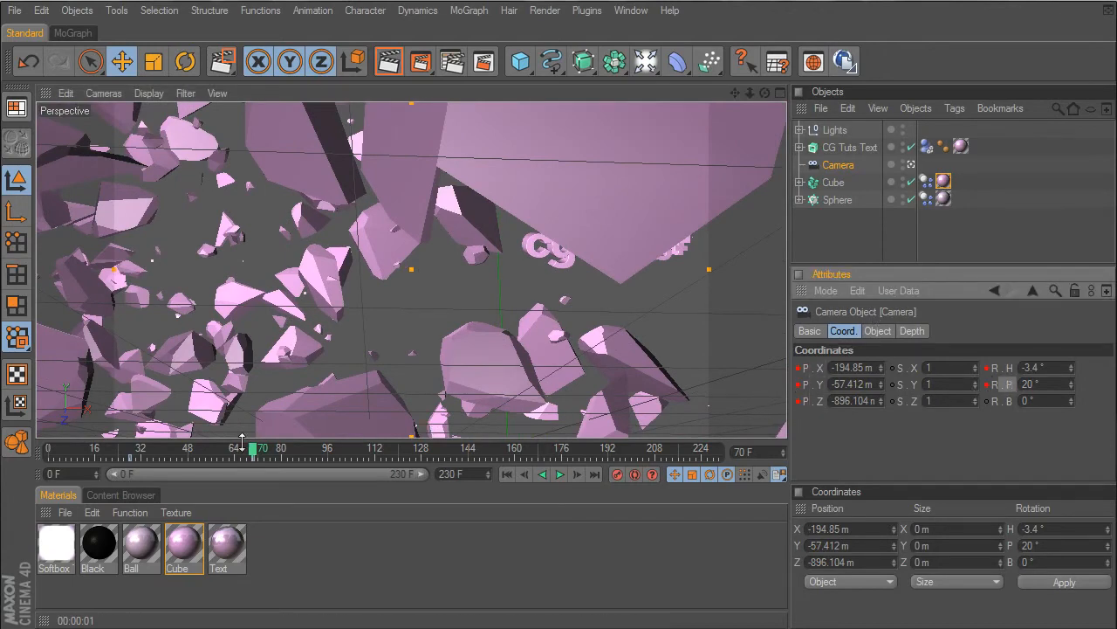
# - Advance to frame 123 and pan and slightly rotate the camera to bring the cg tuts+ text near the frame's center
pyautogui.moveTo(259, 455); pyautogui.dragTo(310, 456)
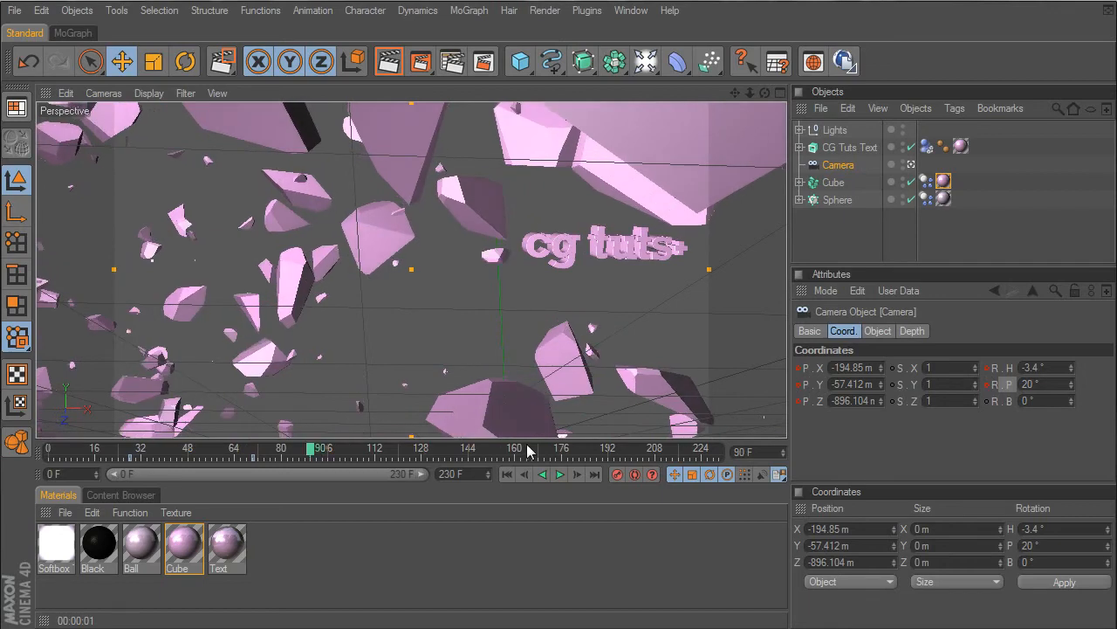
pyautogui.click(561, 474)
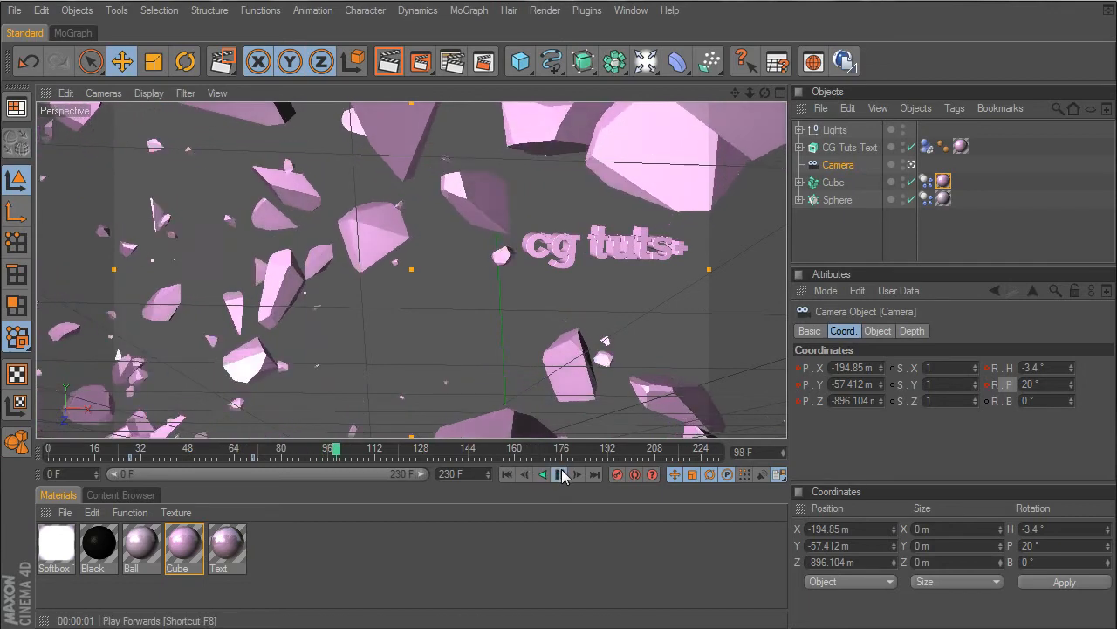
pyautogui.click(560, 474)
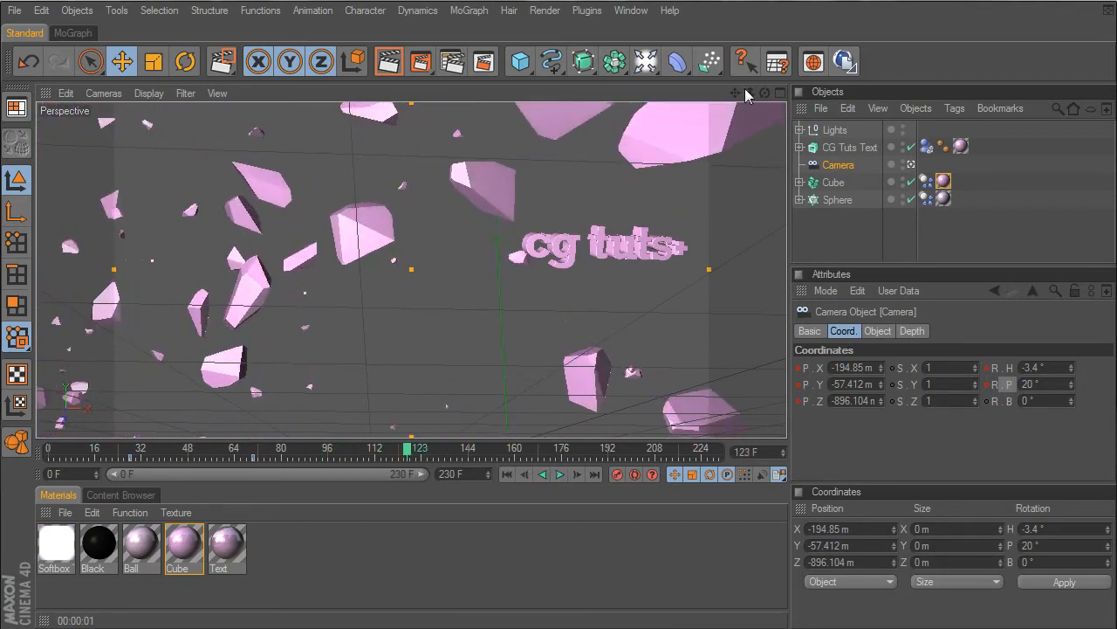
pyautogui.moveTo(735, 92); pyautogui.dragTo(570, 92)
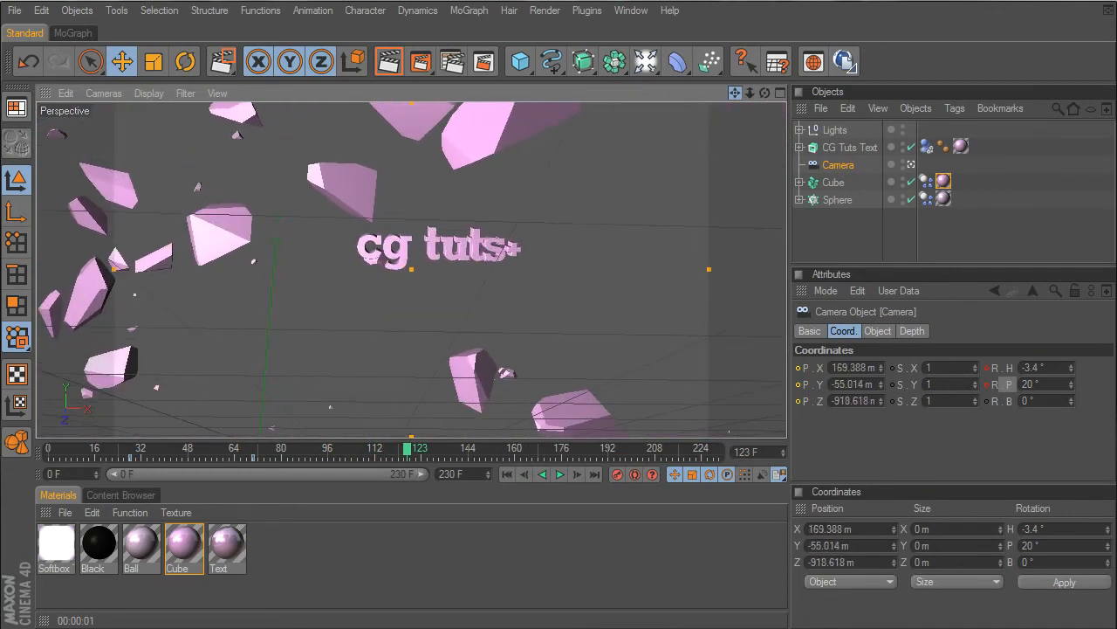
pyautogui.moveTo(765, 93); pyautogui.dragTo(777, 98)
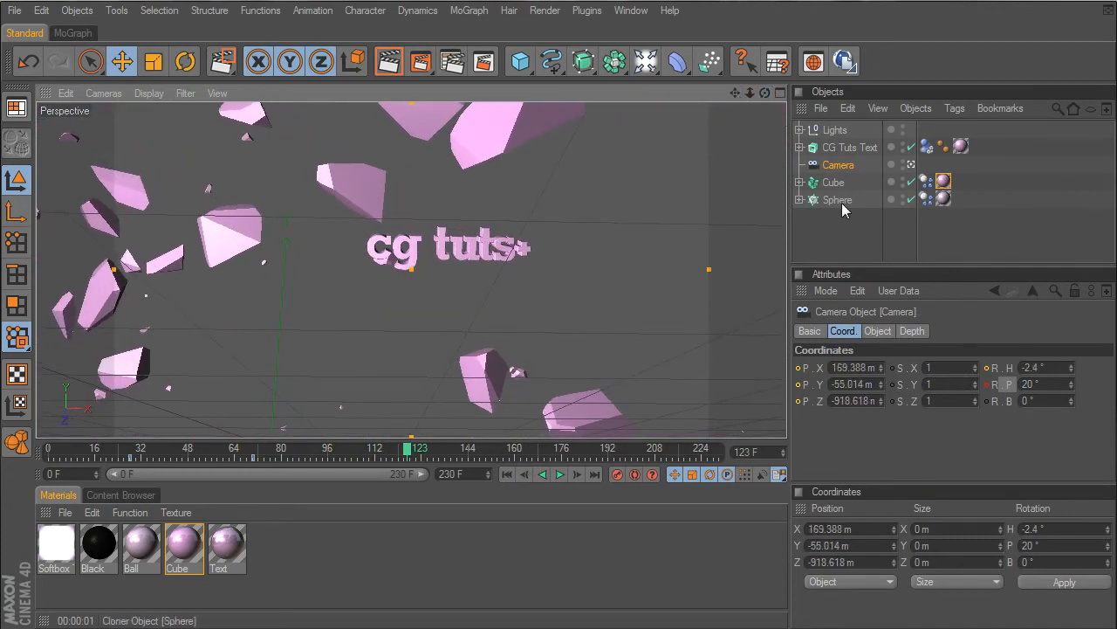
# - Orbit the camera around the CG Tuts Text to about -0.1° heading and 27.3° pitch, and key its position and rotation at frame 123
pyautogui.click(837, 199)
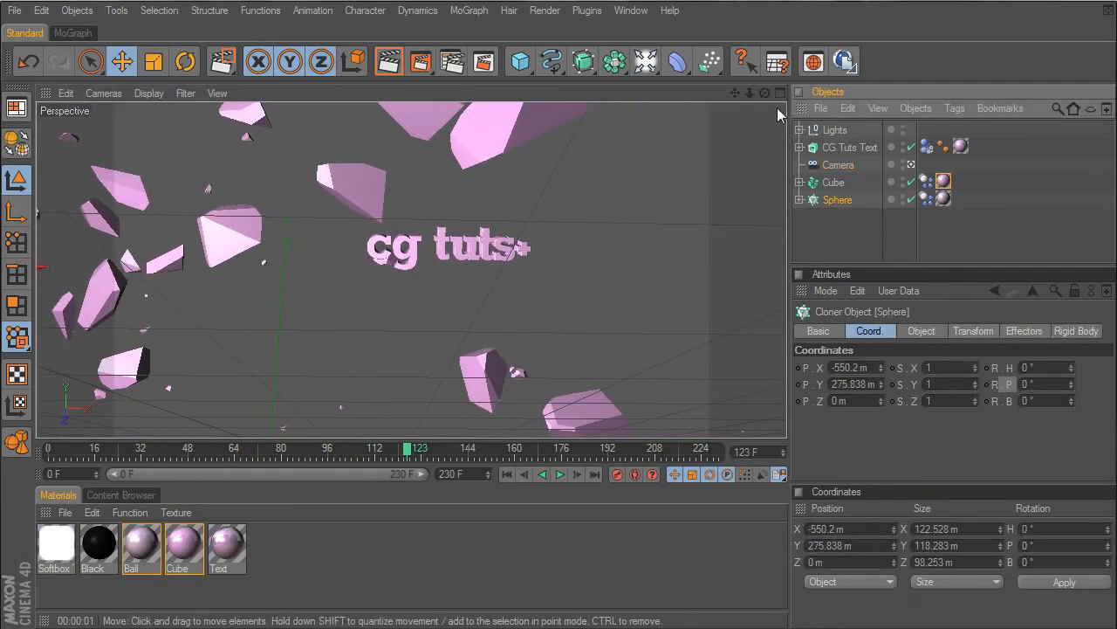
pyautogui.moveTo(765, 93); pyautogui.dragTo(819, 146)
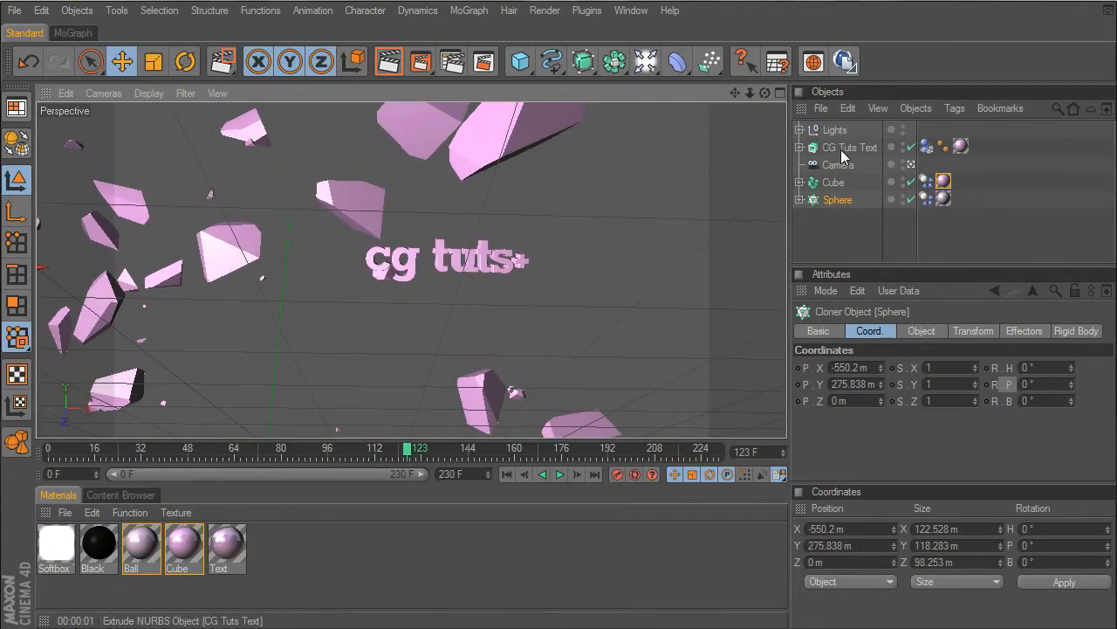
pyautogui.click(841, 149)
pyautogui.moveTo(765, 93); pyautogui.dragTo(725, 96)
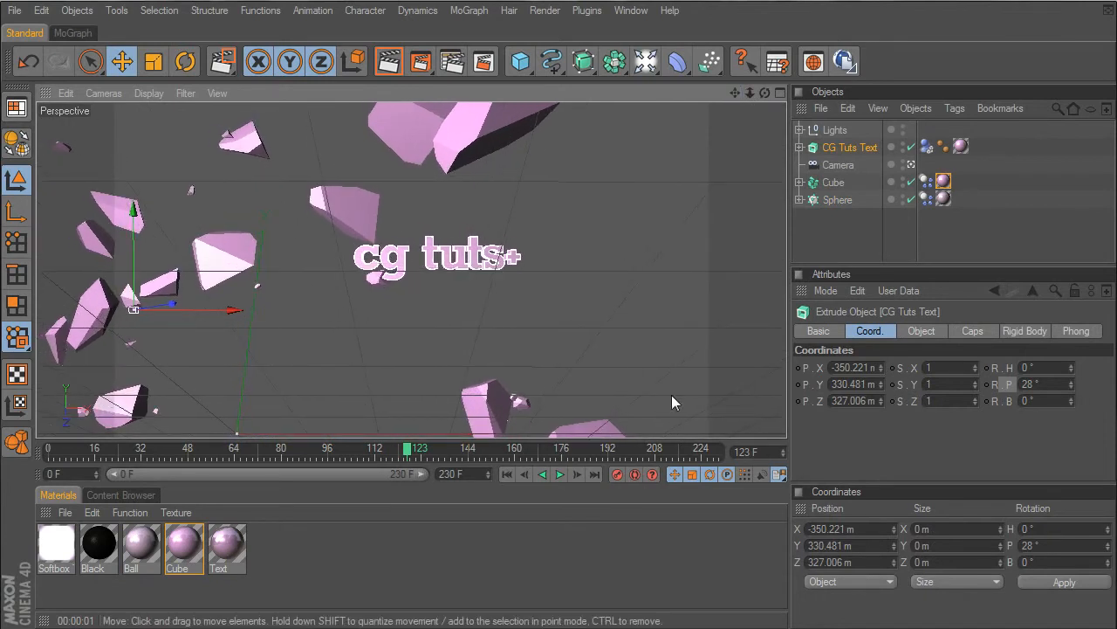
pyautogui.click(839, 165)
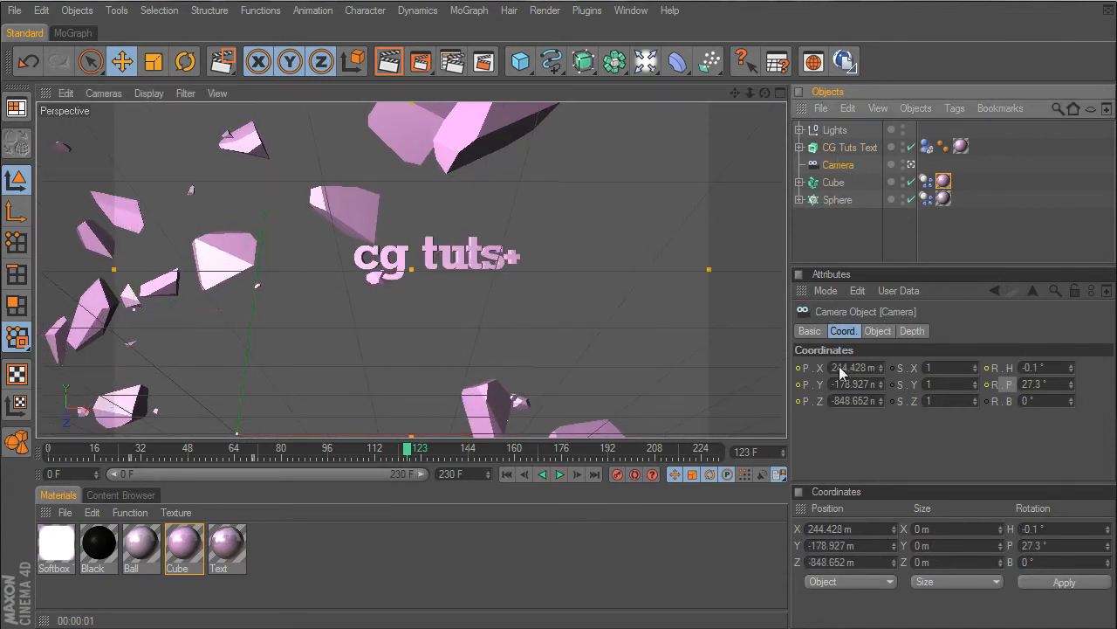
pyautogui.keyDown('ctrl'); pyautogui.click(798, 367); pyautogui.keyUp('ctrl')
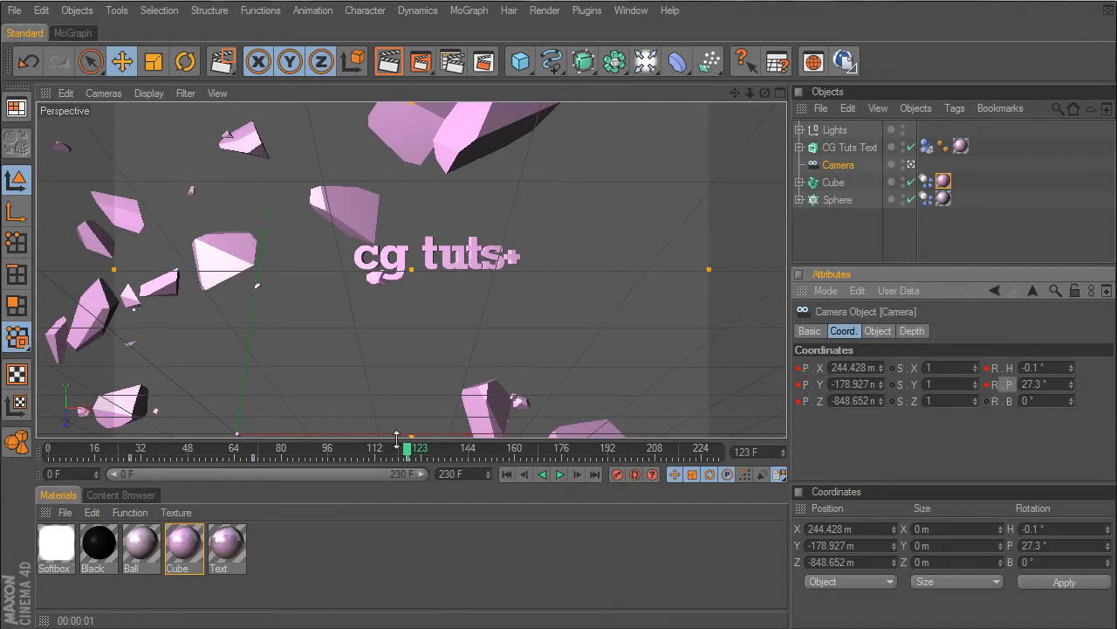
# - Preview the camera move from frame 0, and re-key the camera at frame 123 at about X 234.6 m, Y -150.6 m, Z -863.2 m
pyautogui.moveTo(408, 455); pyautogui.dragTo(48, 449)
pyautogui.click(561, 474)
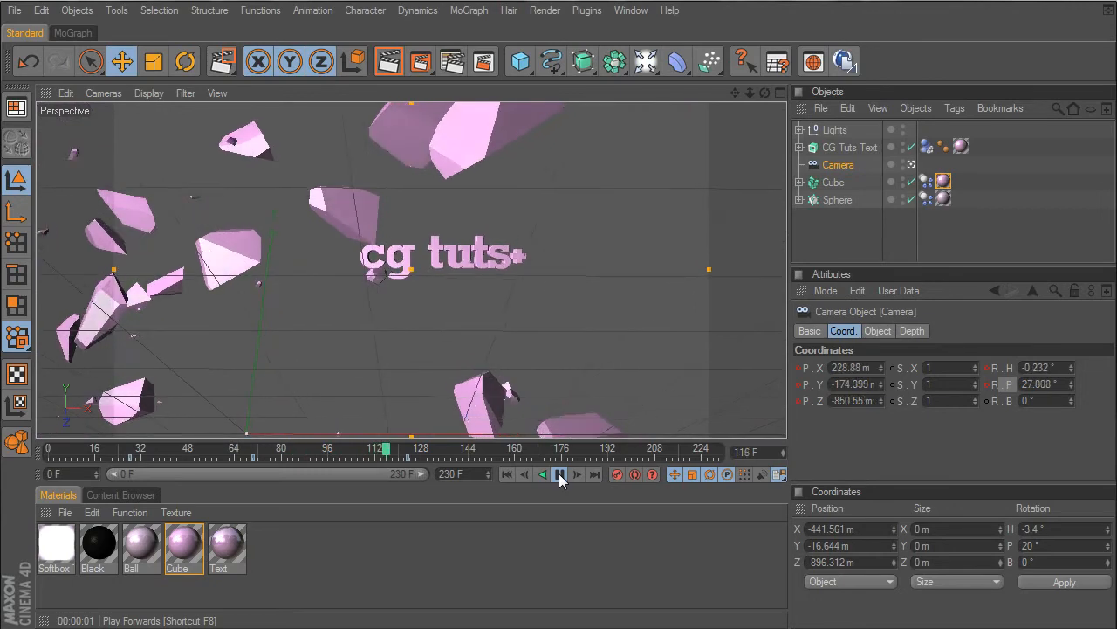
pyautogui.click(559, 474)
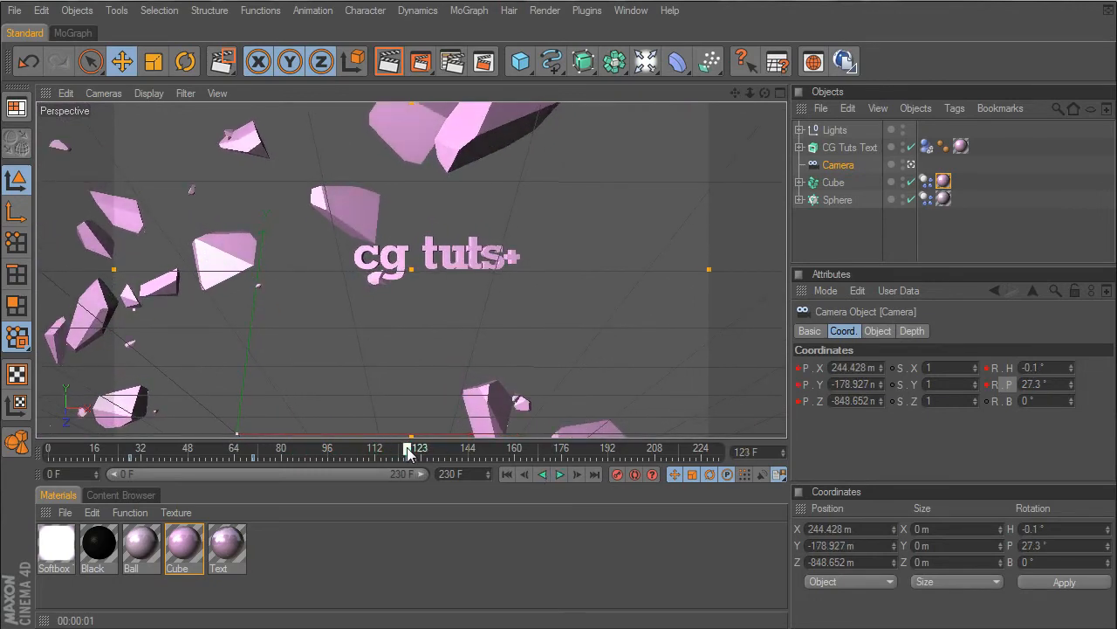
pyautogui.moveTo(735, 92); pyautogui.dragTo(740, 108)
pyautogui.click(799, 367)
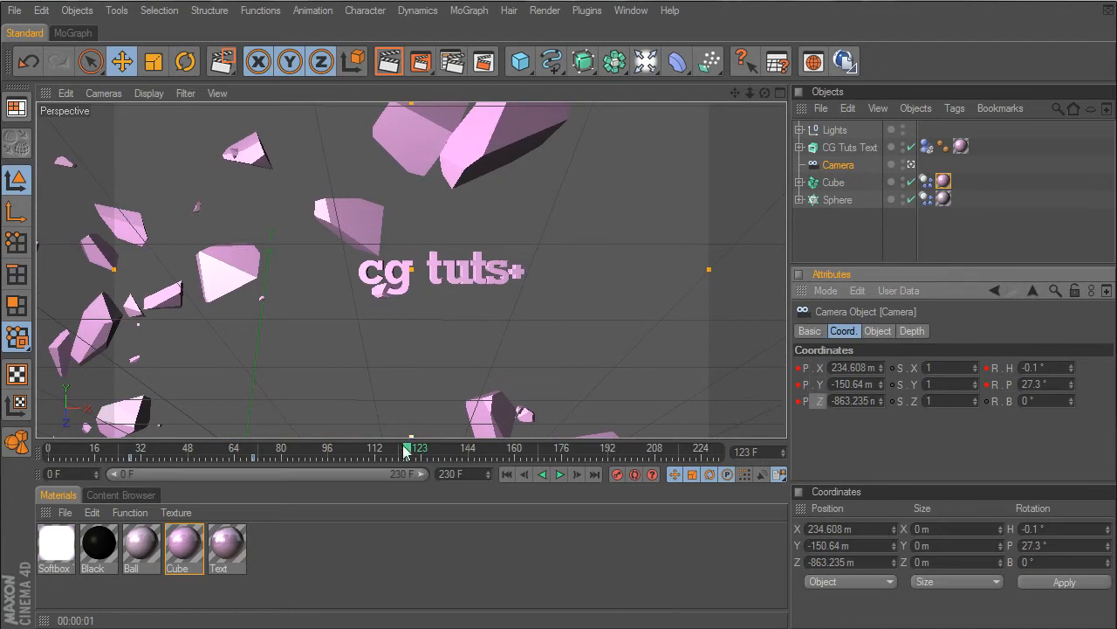
# - Shift the second and third camera keyframes together to about frames 88 and 142, and return to frame 0
pyautogui.moveTo(422, 465); pyautogui.dragTo(253, 461)
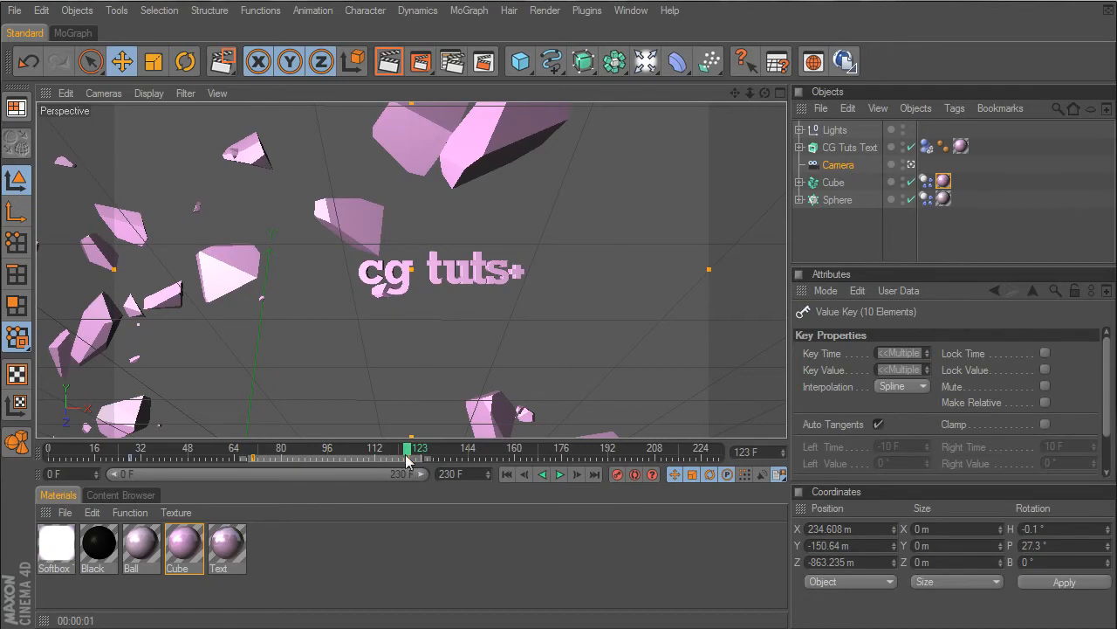
pyautogui.moveTo(410, 462); pyautogui.dragTo(44, 451)
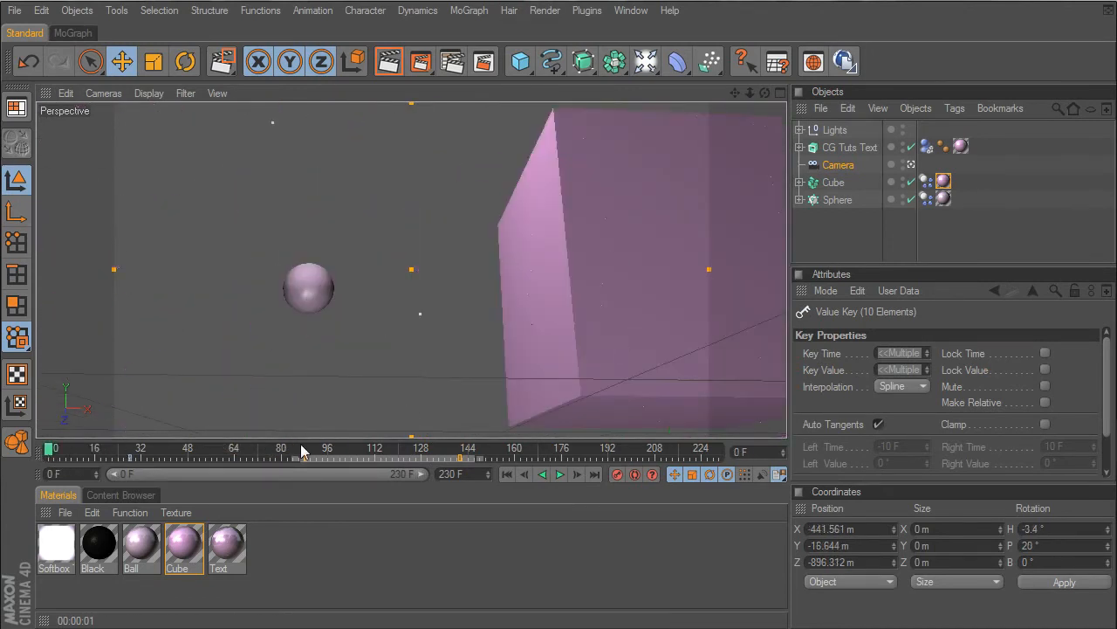
pyautogui.click(462, 565)
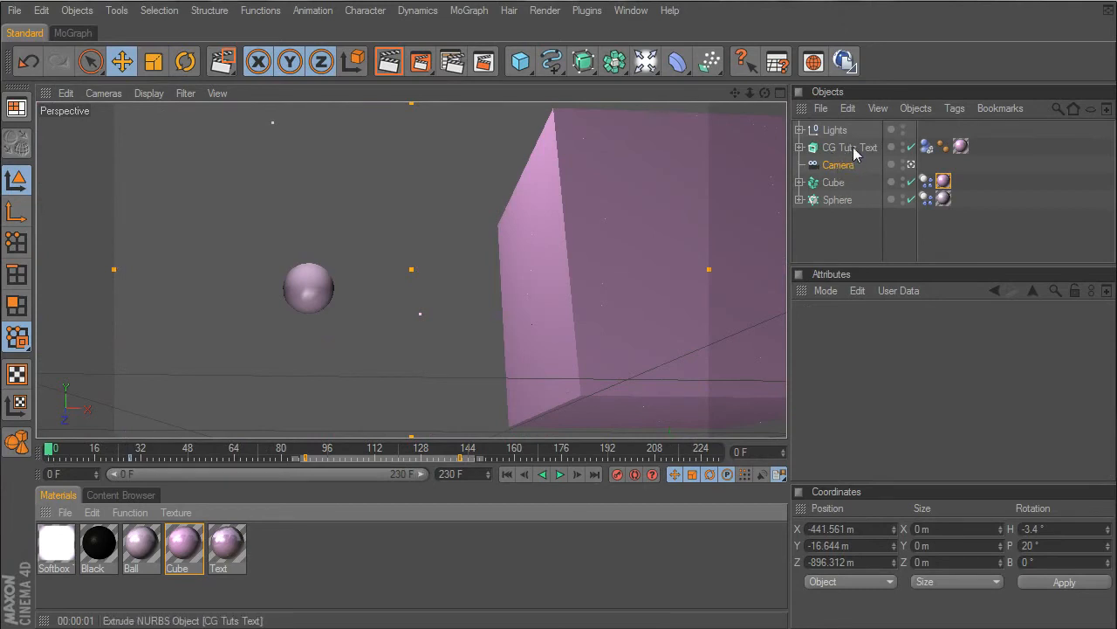
# - Inspect the mass options of the Cube's rigid body tag without changing them
pyautogui.click(836, 182)
pyautogui.click(943, 180)
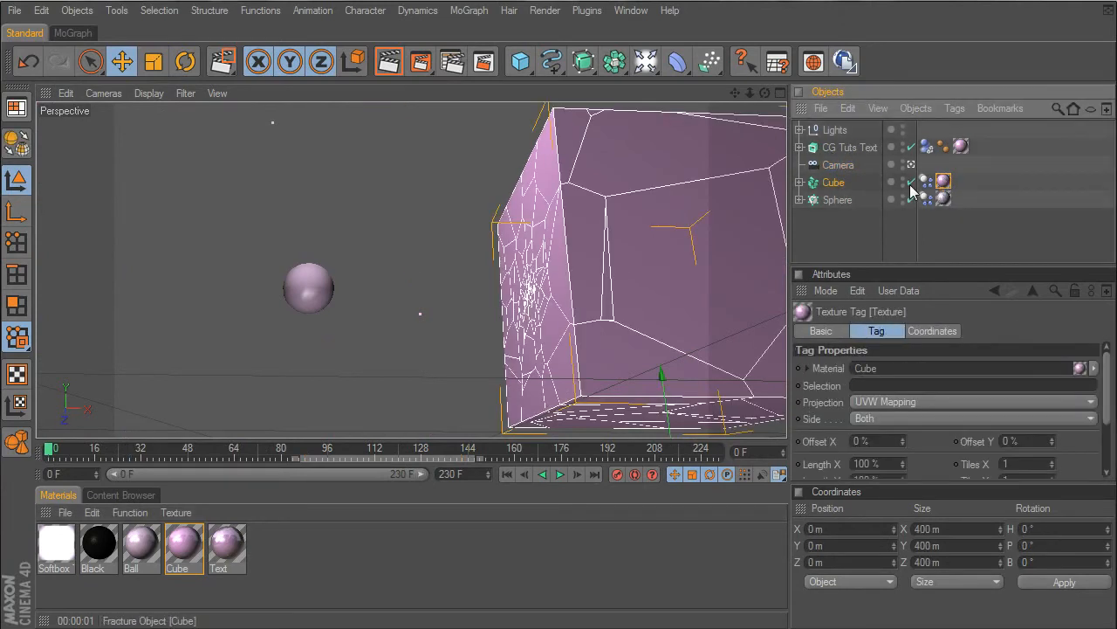
pyautogui.click(927, 180)
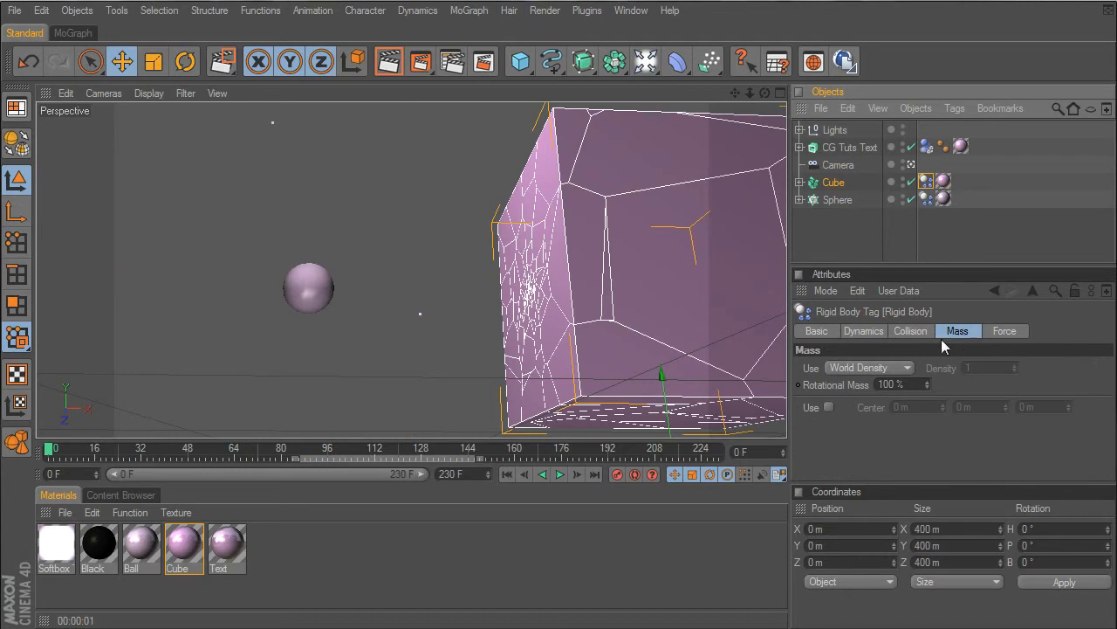
pyautogui.click(862, 369)
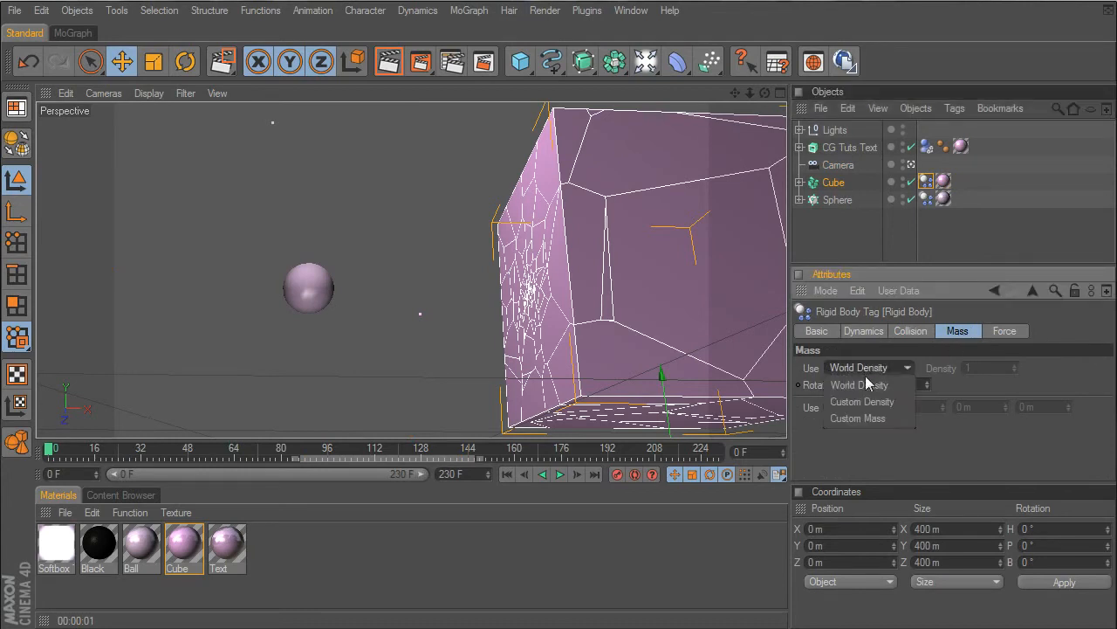
pyautogui.click(925, 224)
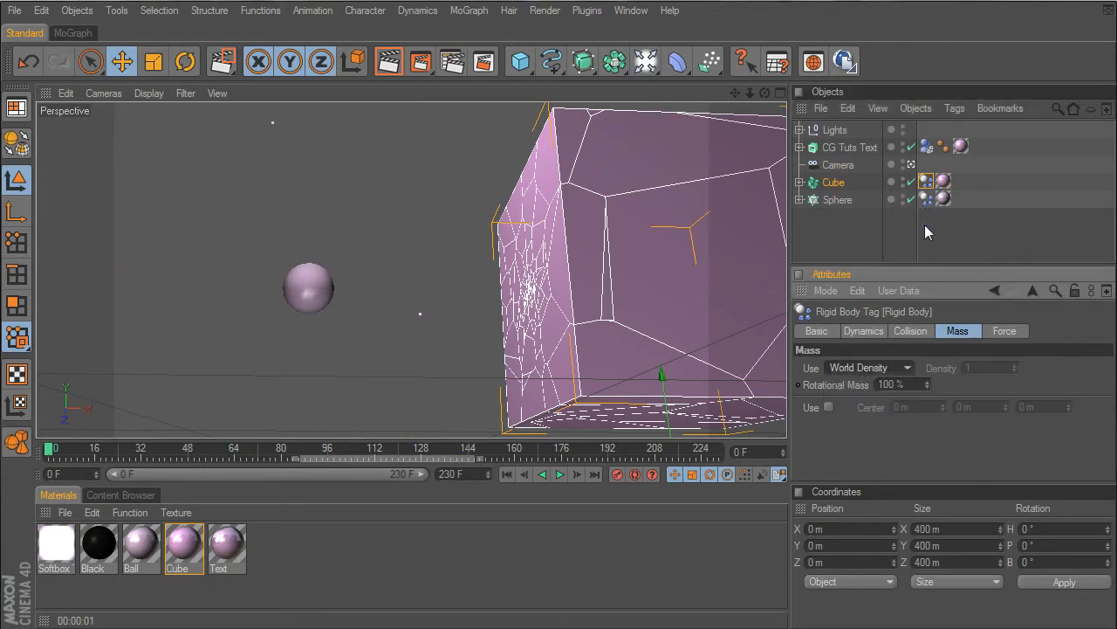
# - Set the custom mass in the Sphere's rigid body tag to 300, preview the animation and return to frame 0
pyautogui.click(926, 199)
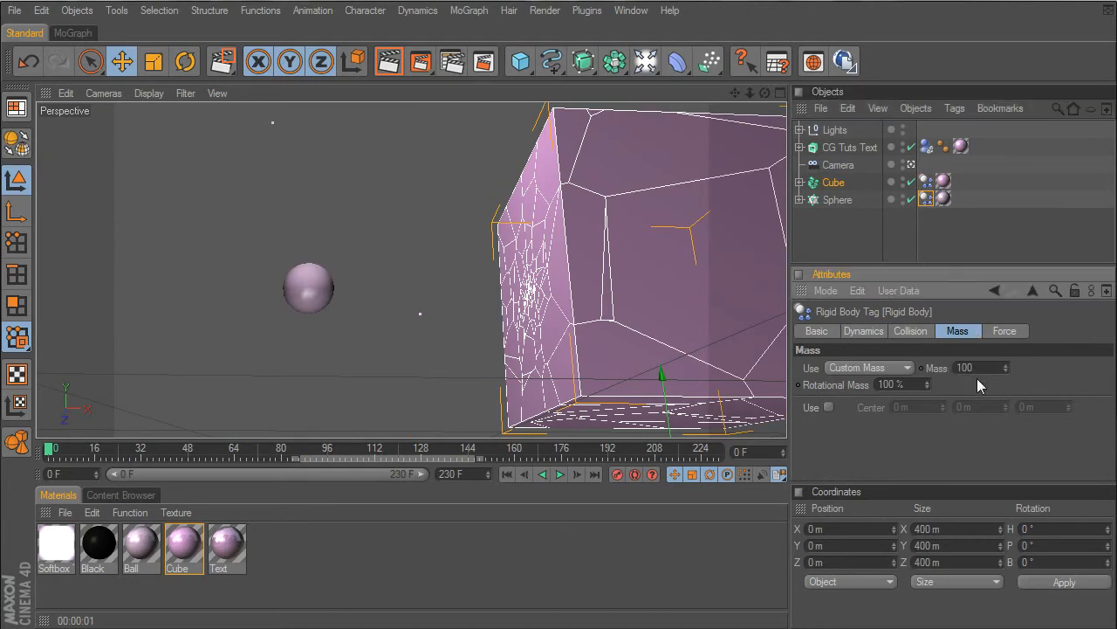
pyautogui.moveTo(975, 369); pyautogui.dragTo(922, 367)
pyautogui.write('300')
pyautogui.click(559, 473)
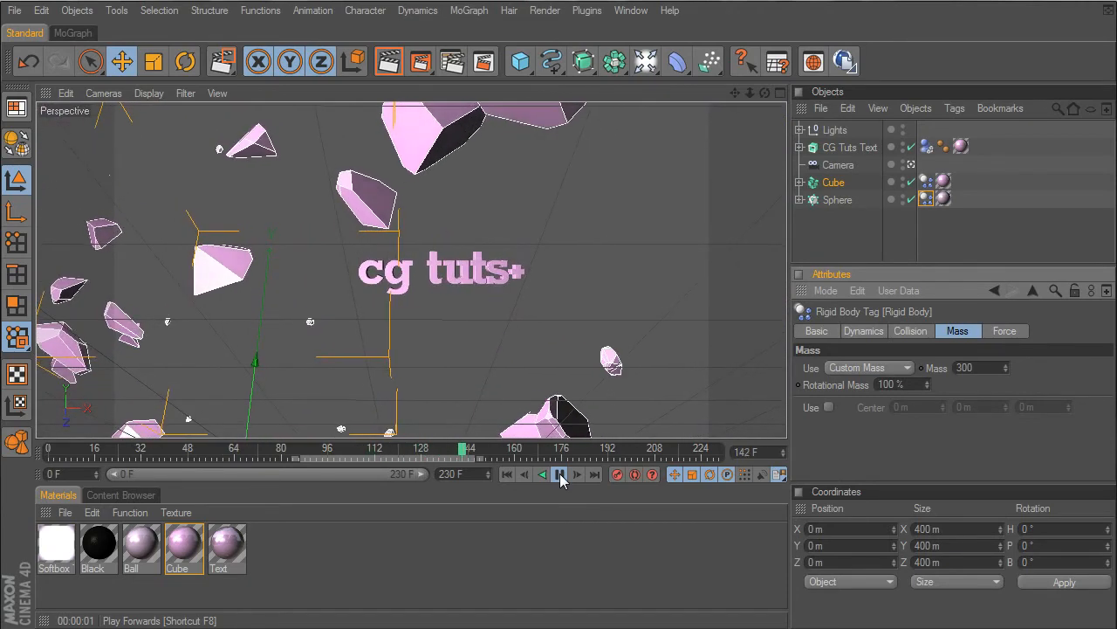
pyautogui.click(560, 475)
pyautogui.click(507, 476)
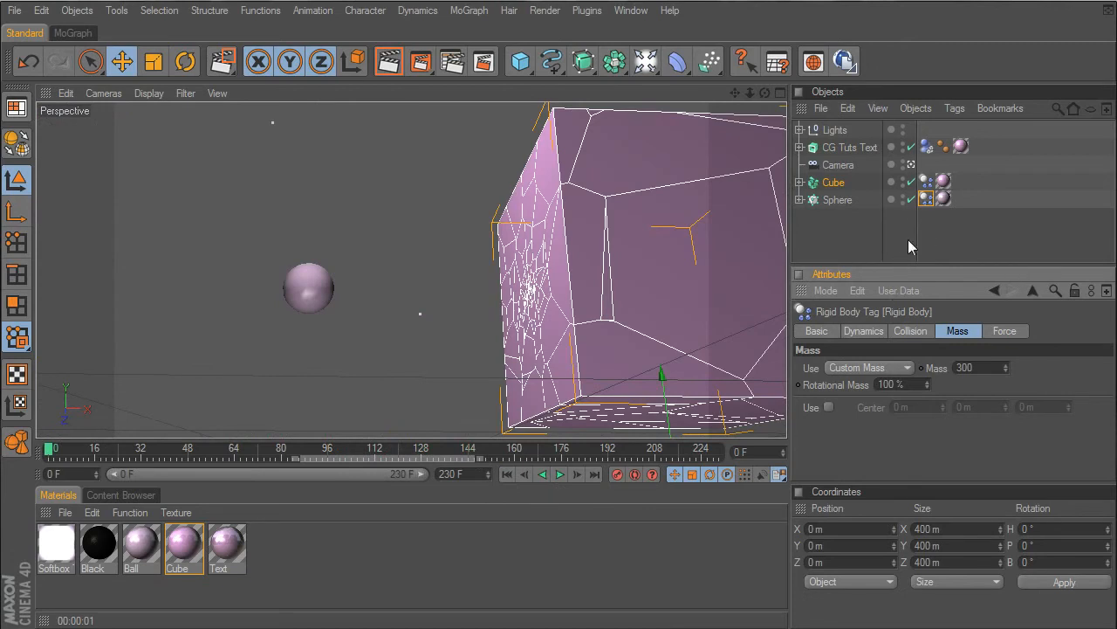
# - Review the collision and dynamics settings of the Sphere's rigid body tag
pyautogui.click(925, 202)
pyautogui.click(909, 330)
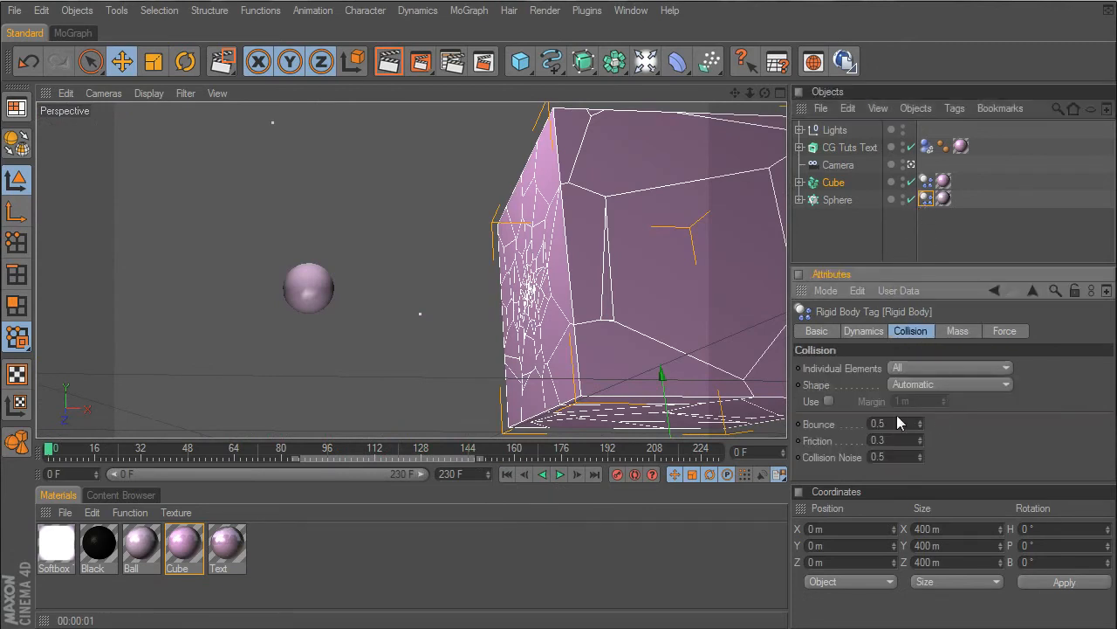
pyautogui.click(866, 332)
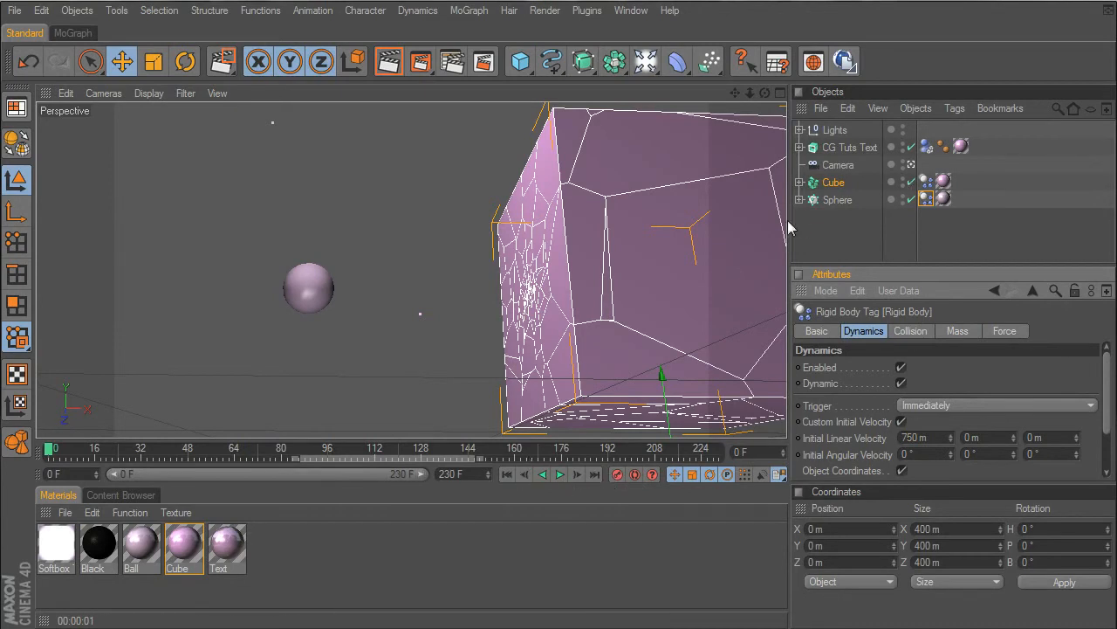
# - Leave the scene camera and reframe the editor view so the whole cube and the sphere are visible
pyautogui.click(910, 164)
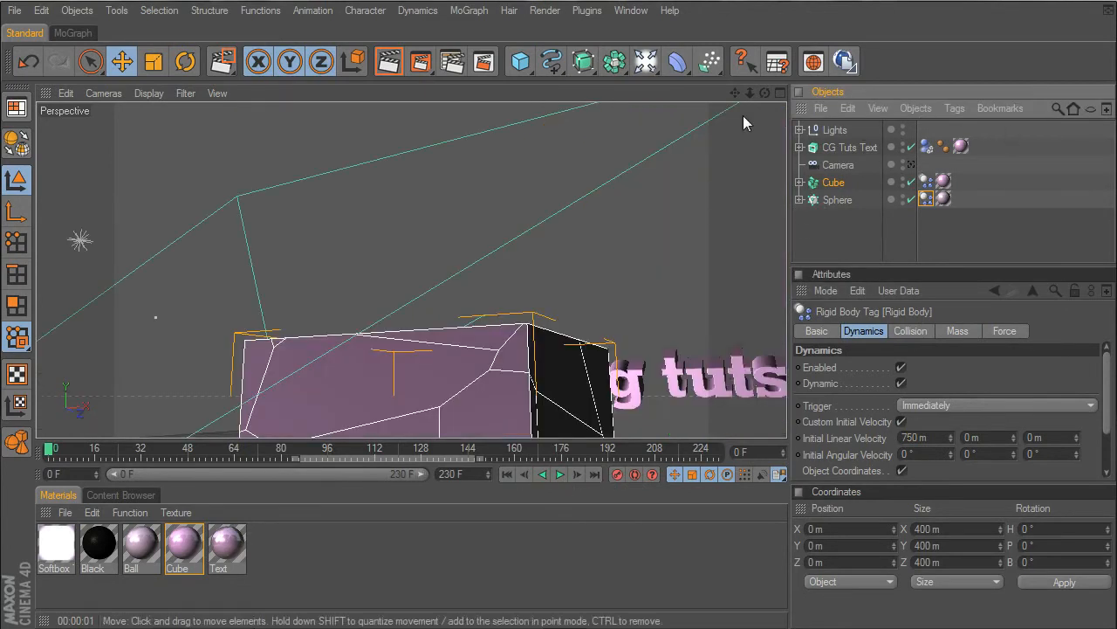
pyautogui.moveTo(748, 92); pyautogui.dragTo(812, 91)
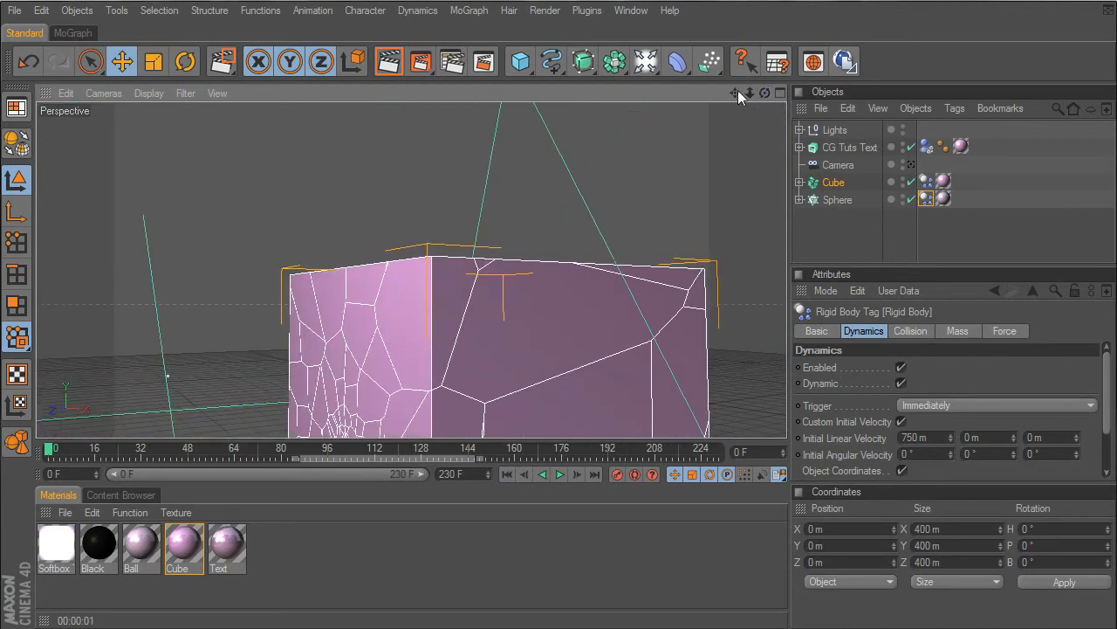
pyautogui.moveTo(736, 91); pyautogui.dragTo(913, 52)
pyautogui.scroll(-7, 516, 259)
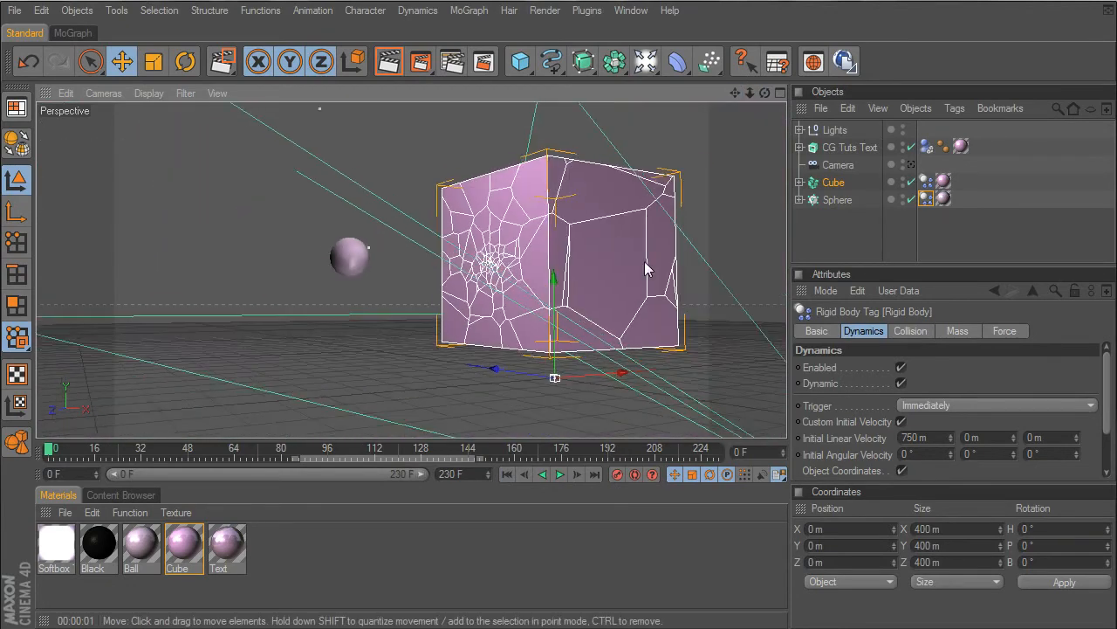
pyautogui.click(833, 183)
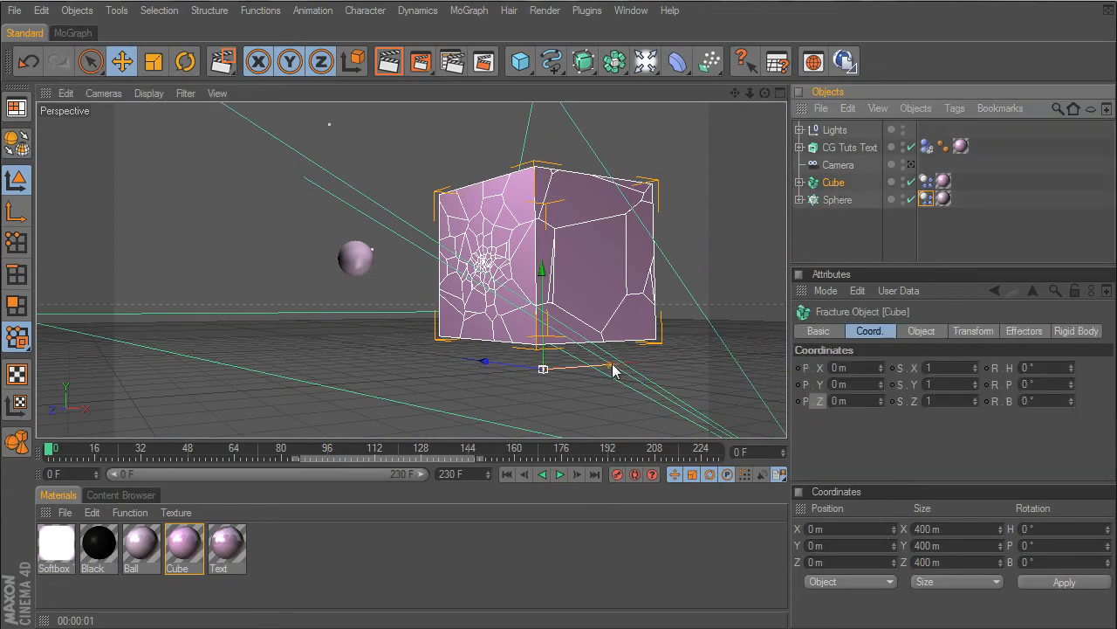
pyautogui.moveTo(614, 364); pyautogui.dragTo(582, 365)
pyautogui.hotkey('ctrl', 'z')
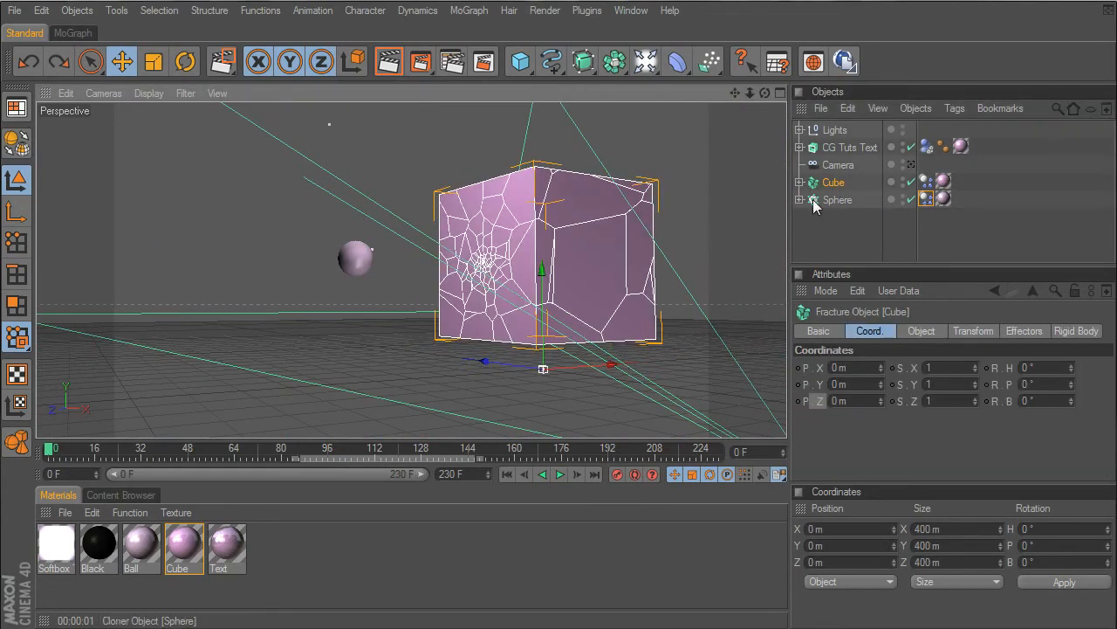
# - Move the Sphere away from the cube to about X -1215 m, and preview its entry through the scene camera from frame 0
pyautogui.click(825, 201)
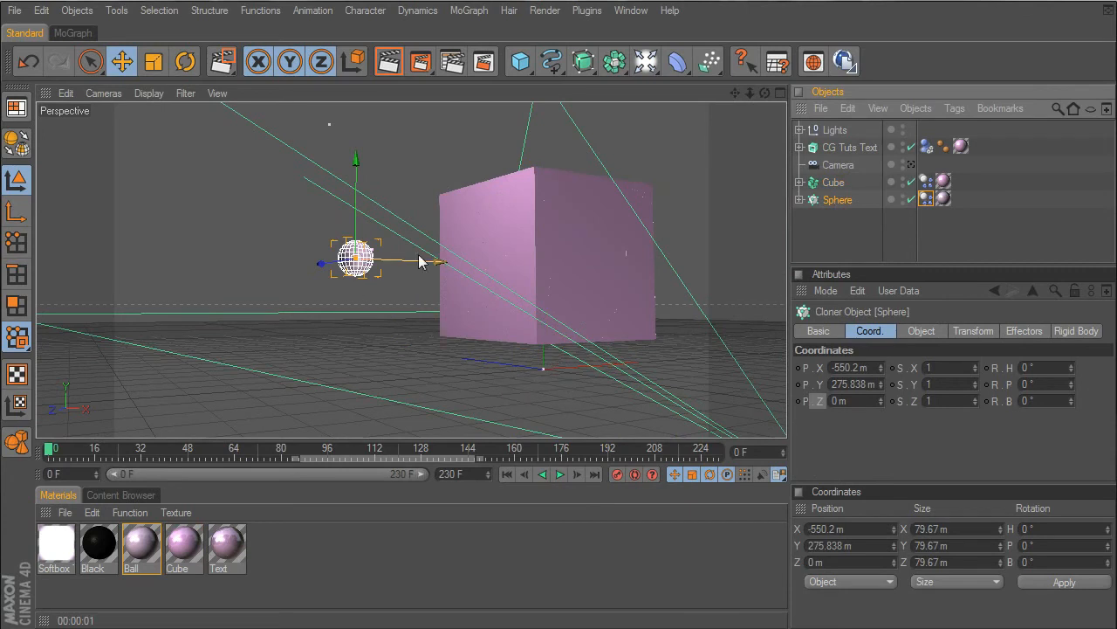
pyautogui.moveTo(419, 259); pyautogui.dragTo(365, 250)
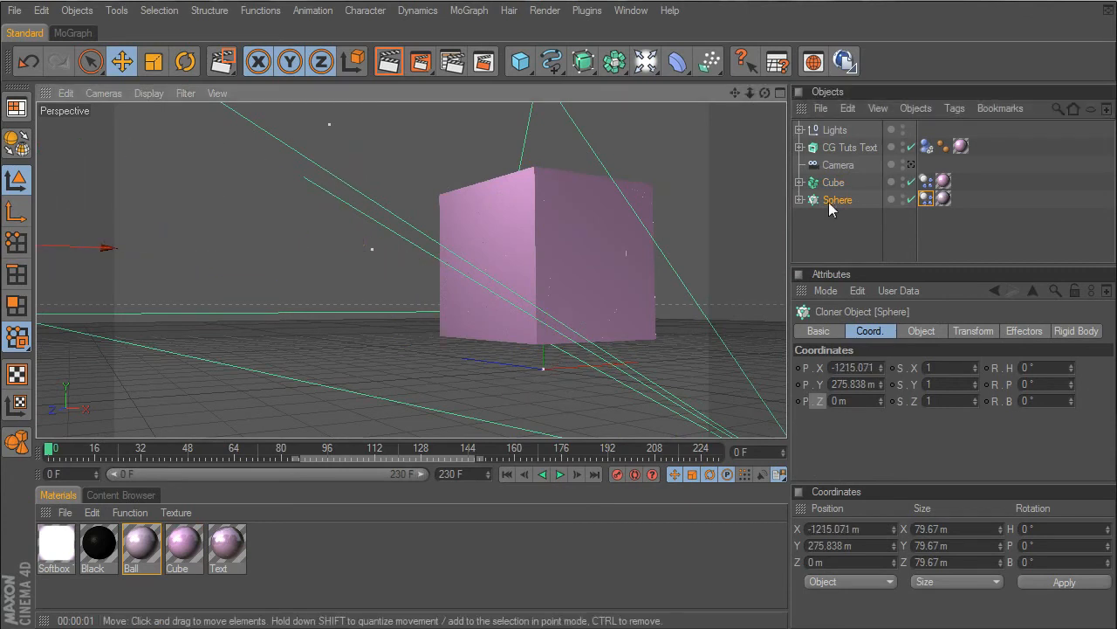
pyautogui.click(910, 164)
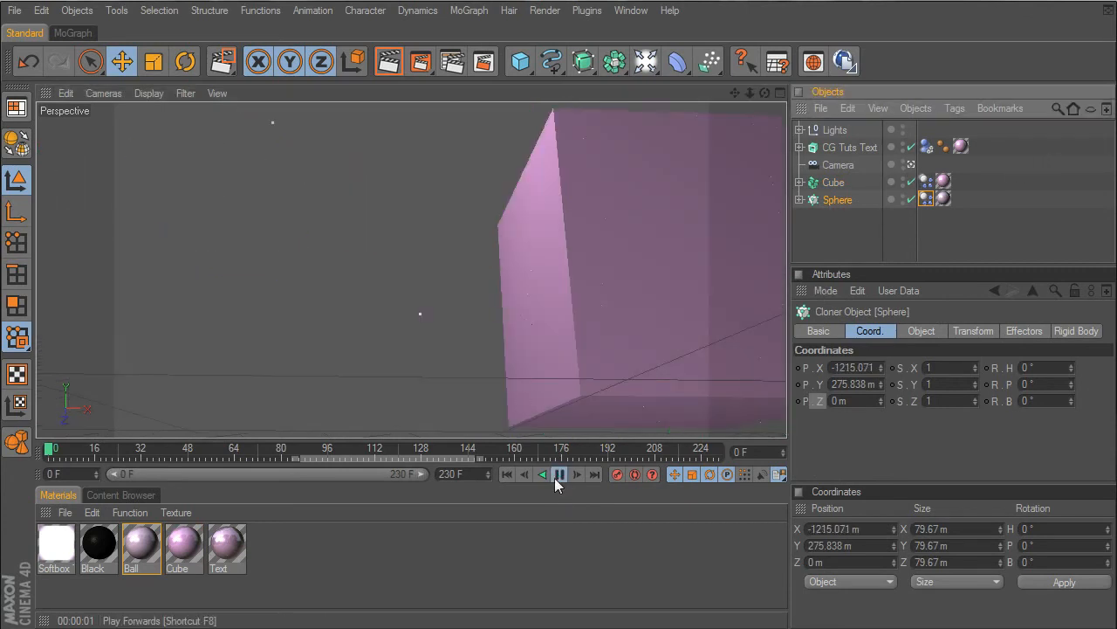
pyautogui.click(560, 475)
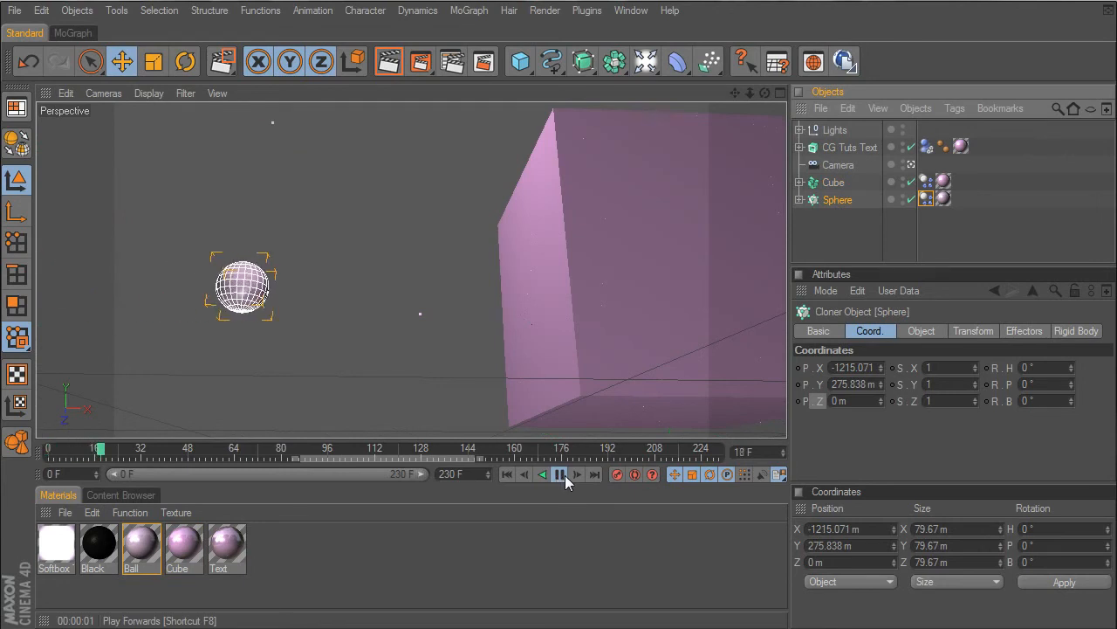
pyautogui.click(563, 475)
pyautogui.click(506, 474)
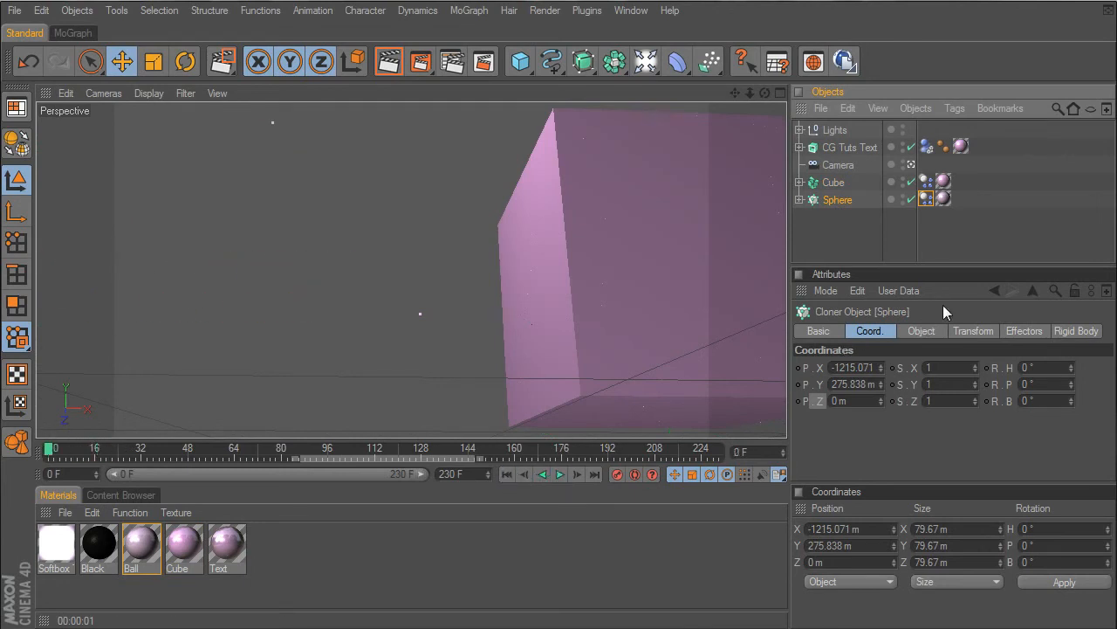
# - Set the X initial linear velocity in the Sphere's rigid body tag to 1000 m
pyautogui.click(927, 198)
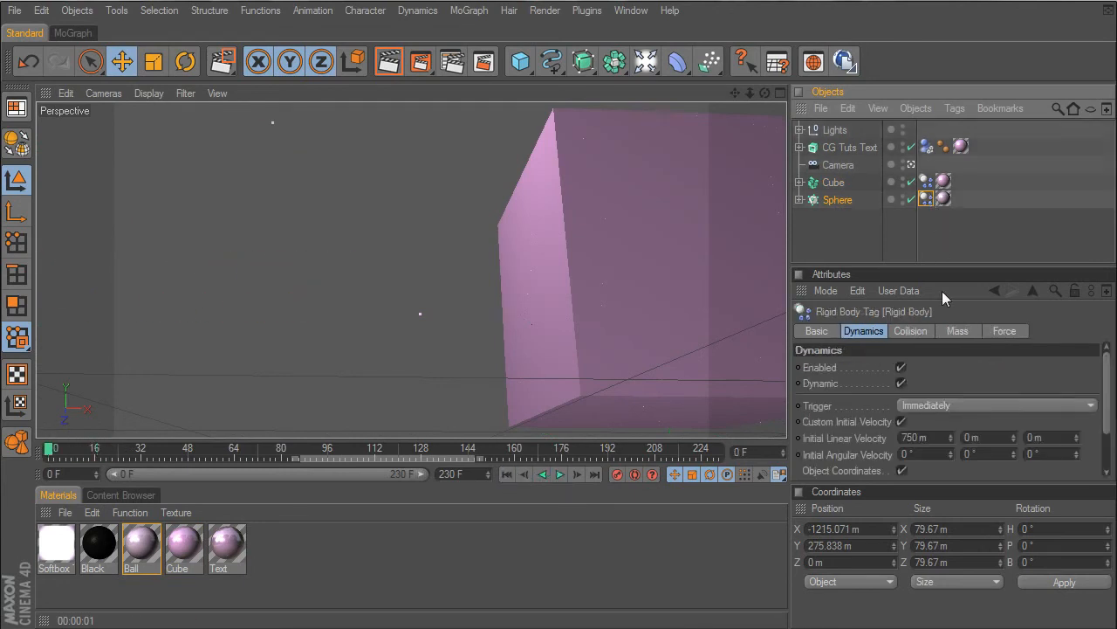
pyautogui.click(937, 438)
pyautogui.write('1000')
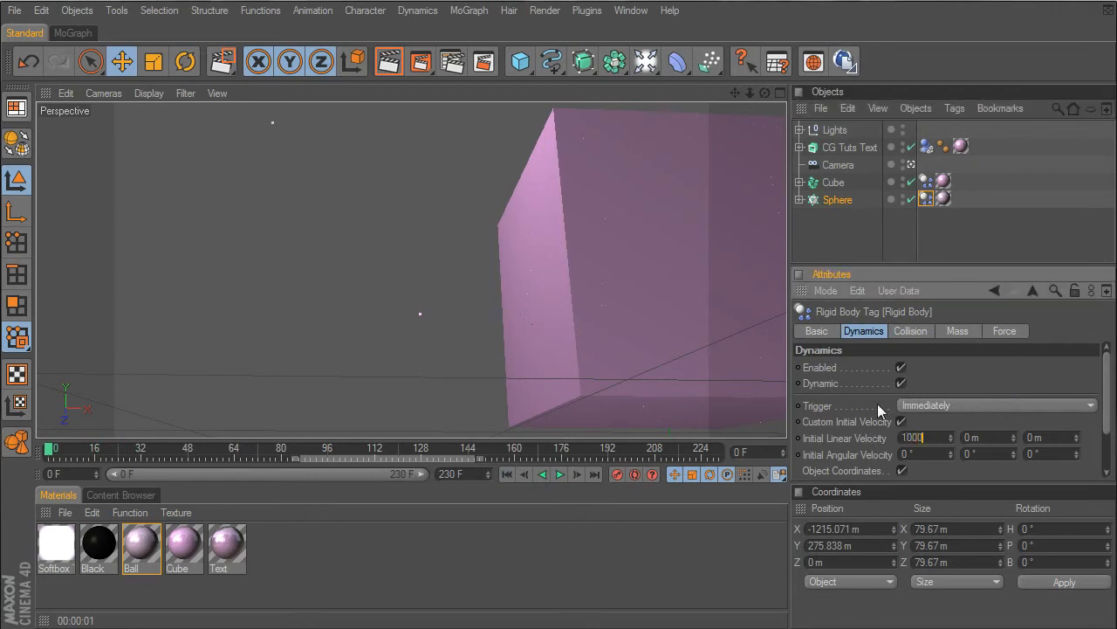
pyautogui.press('Return')
# - Play the animation from frame 0, and replay it from frame 79 to about frame 141
pyautogui.click(559, 474)
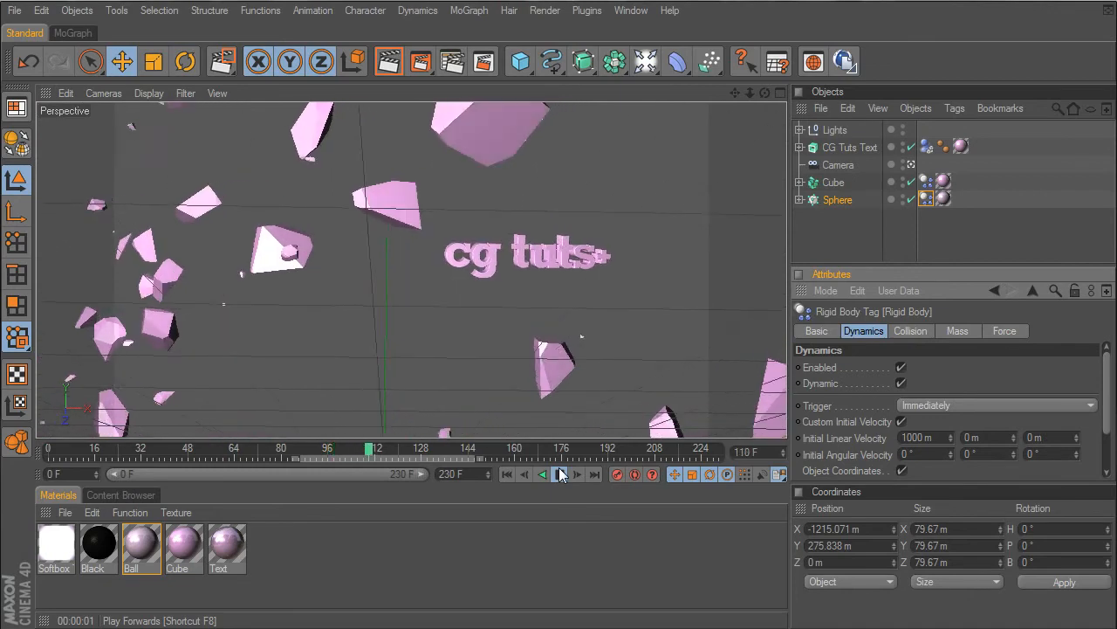
pyautogui.click(562, 473)
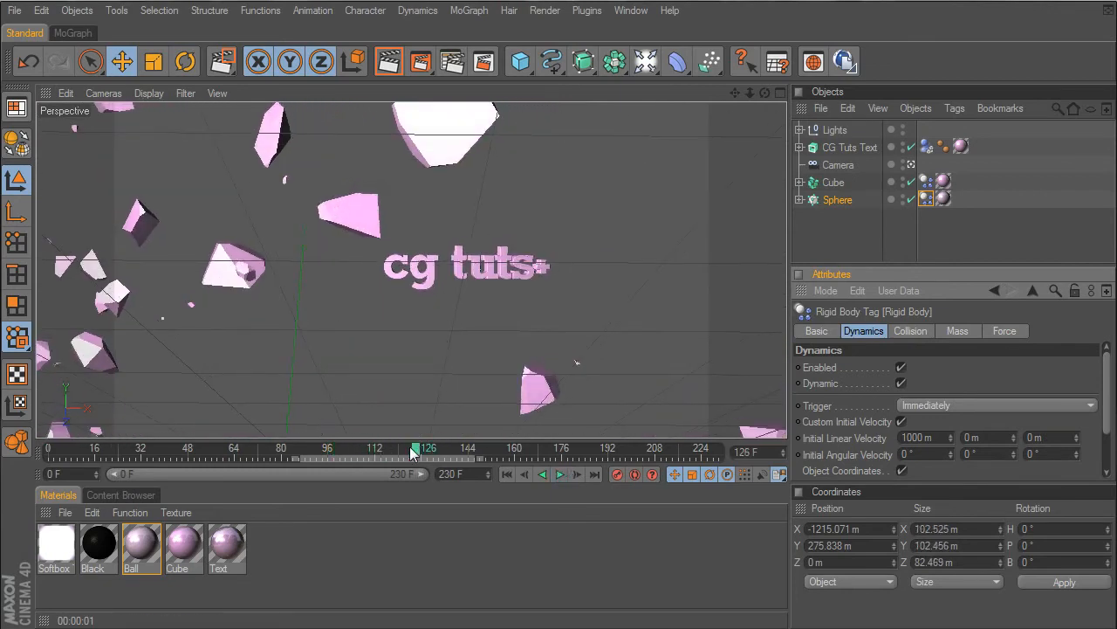
pyautogui.moveTo(413, 451); pyautogui.dragTo(354, 447)
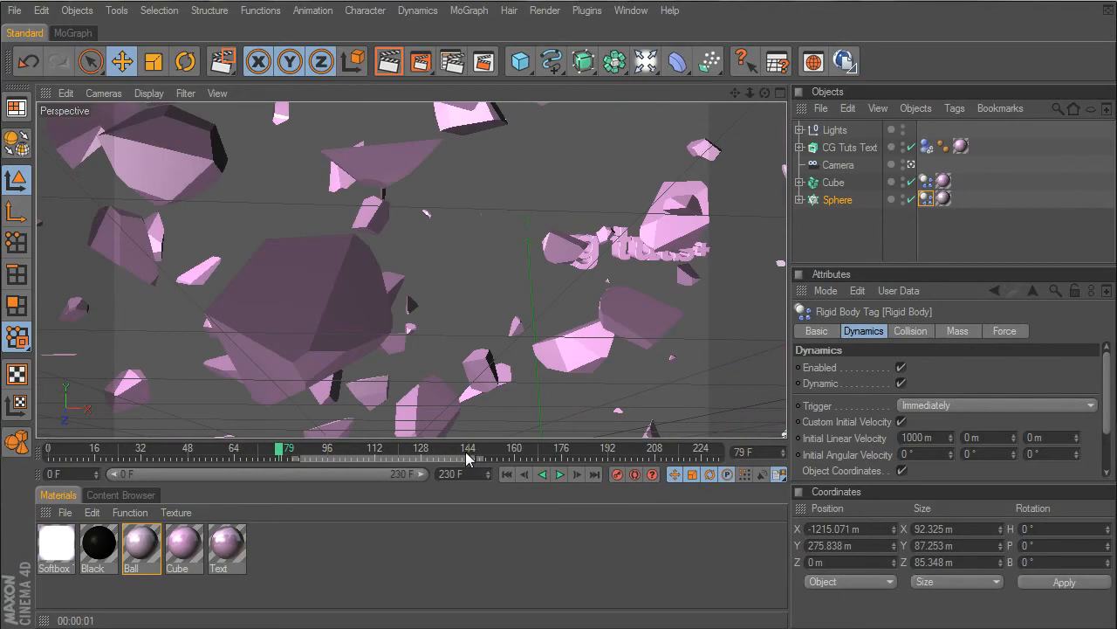
pyautogui.click(560, 474)
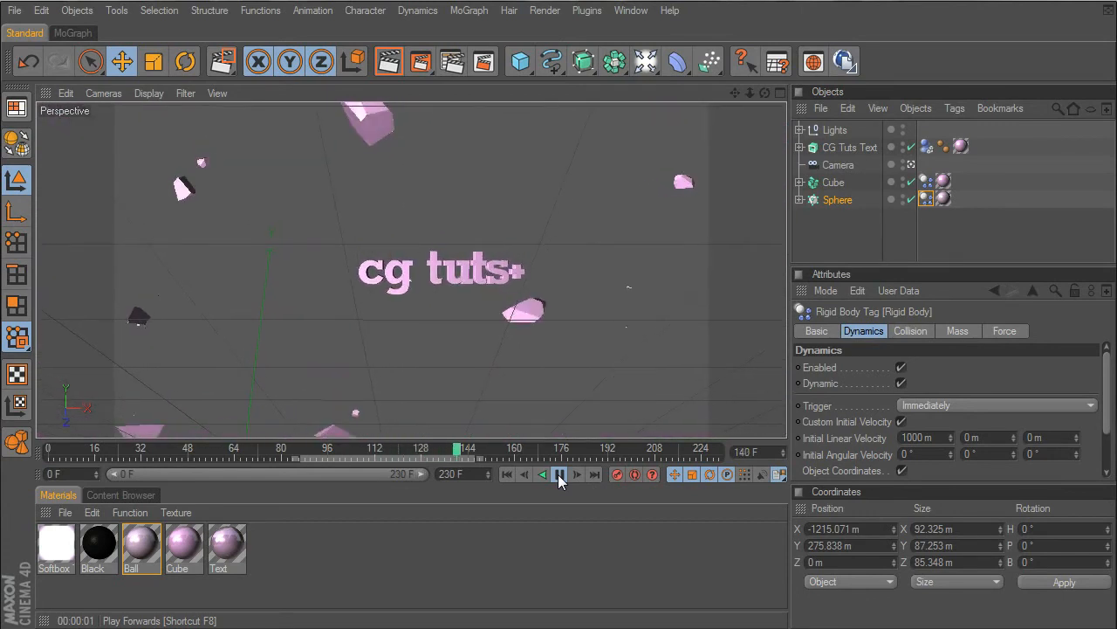
pyautogui.click(558, 474)
# - At frame 200, move the Camera closer to the text, to about X 281.4 m, Y 106.3 m, Z -361.9 m, and key its position and rotation
pyautogui.click(838, 165)
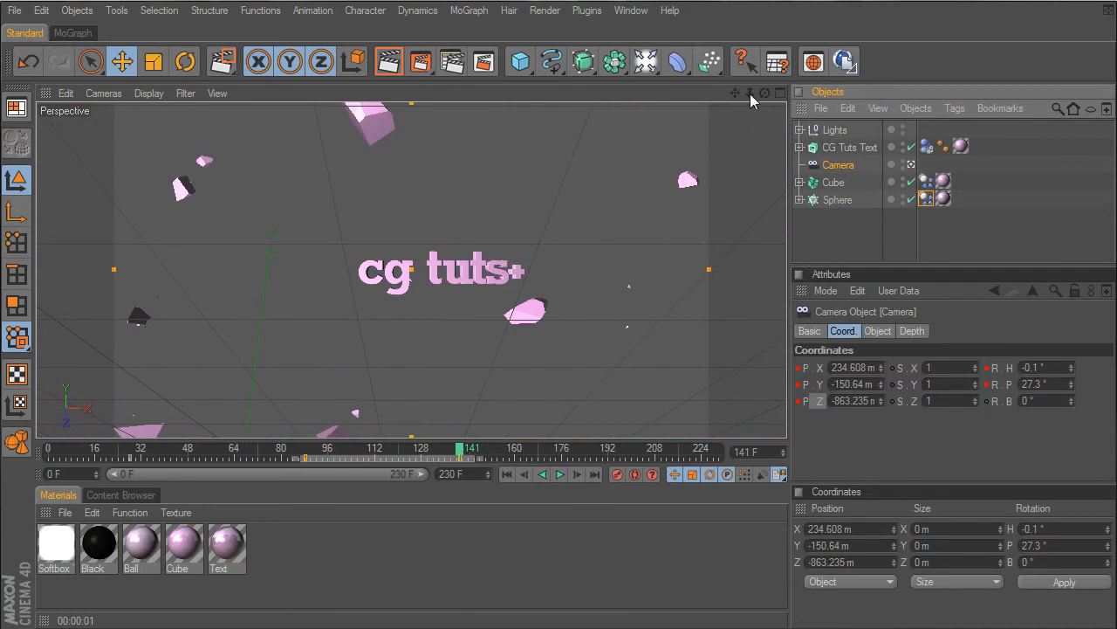
pyautogui.moveTo(472, 453); pyautogui.dragTo(632, 456)
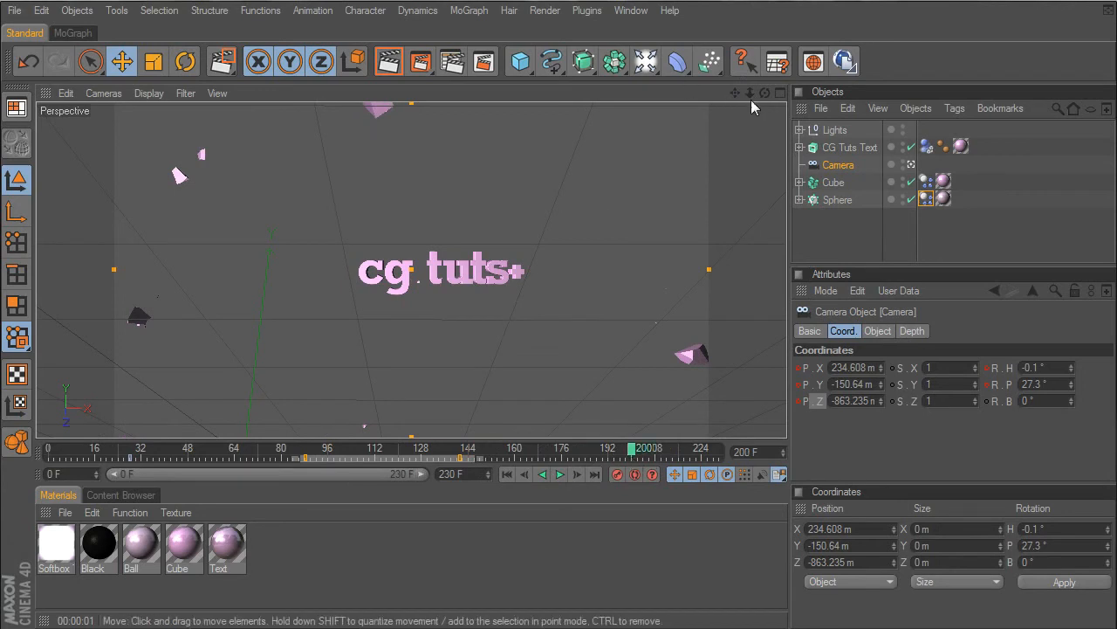
pyautogui.moveTo(750, 93); pyautogui.dragTo(697, 94)
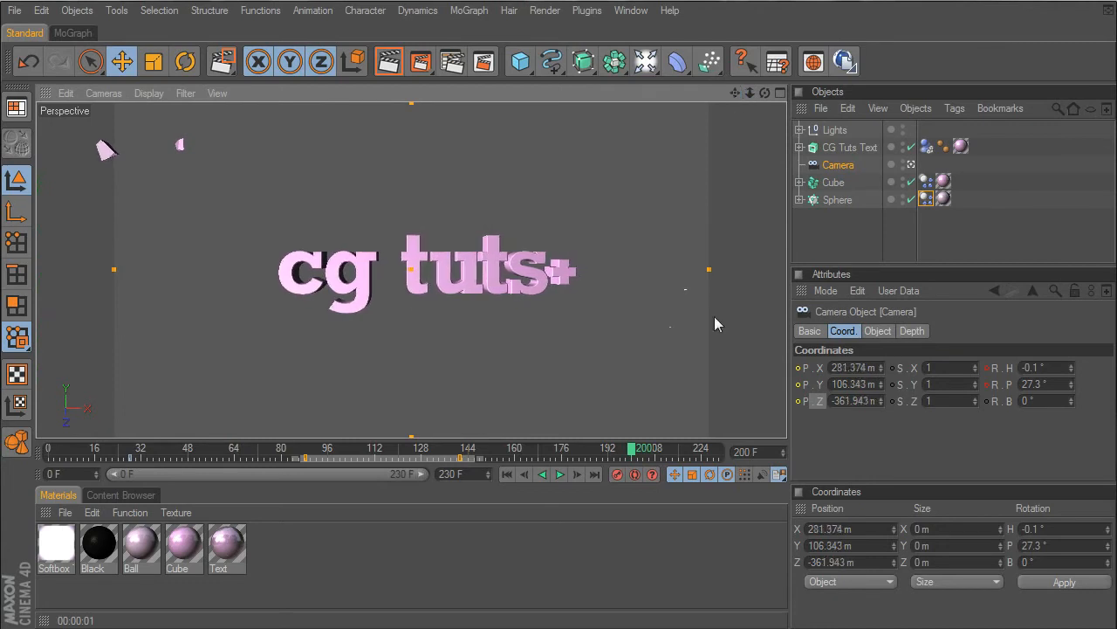
pyautogui.keyDown('ctrl'); pyautogui.click(798, 402); pyautogui.keyUp('ctrl')
pyautogui.keyDown('ctrl'); pyautogui.click(798, 385); pyautogui.keyUp('ctrl')
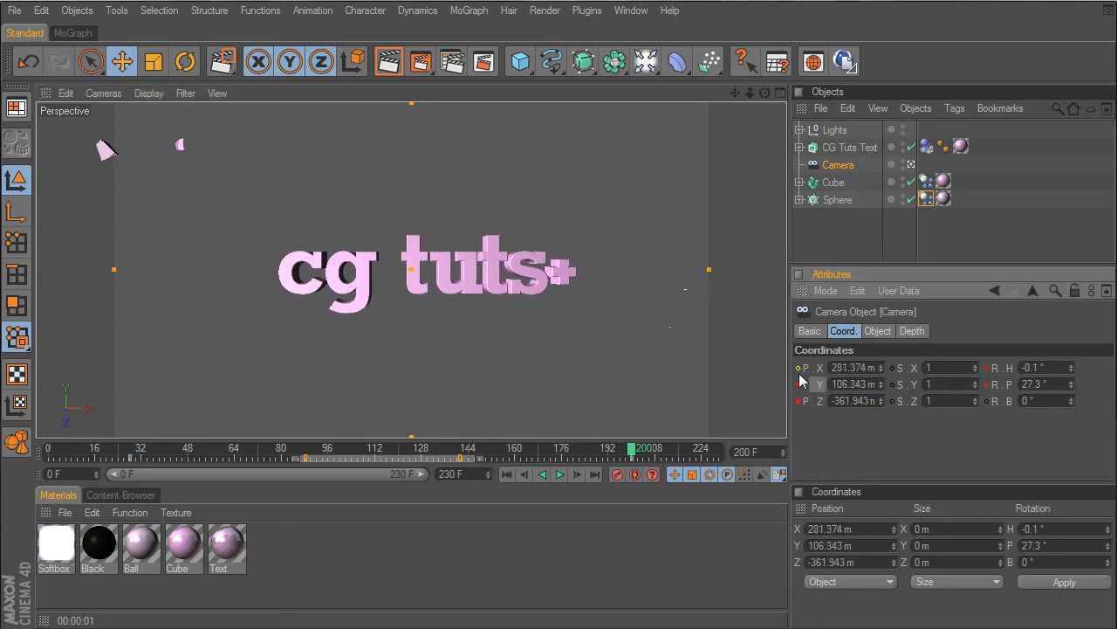
pyautogui.keyDown('ctrl'); pyautogui.click(798, 369); pyautogui.keyUp('ctrl')
pyautogui.keyDown('ctrl'); pyautogui.click(987, 370); pyautogui.keyUp('ctrl')
pyautogui.keyDown('ctrl'); pyautogui.click(987, 385); pyautogui.keyUp('ctrl')
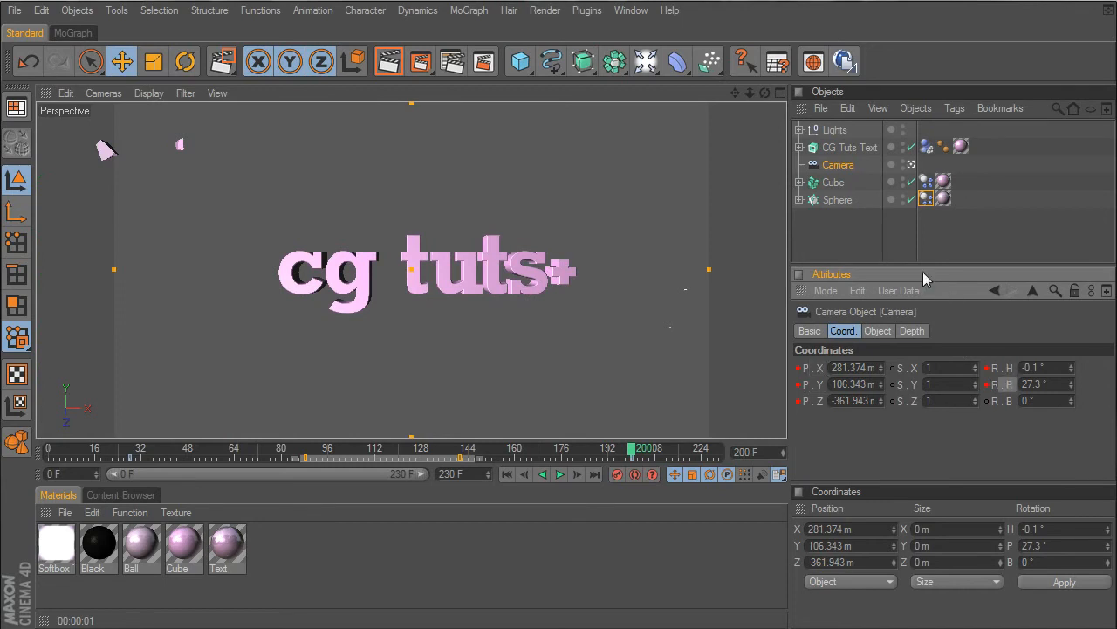
# - Select the Cube, render the camera view at frame 200 as a test, and return to frame 0
pyautogui.click(836, 183)
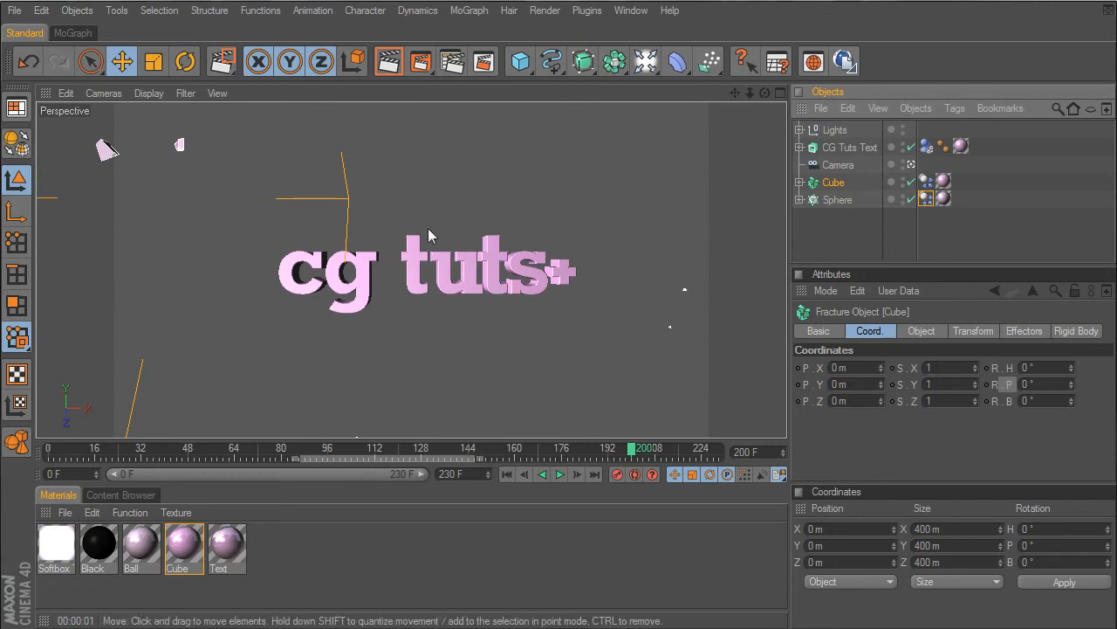
pyautogui.click(389, 61)
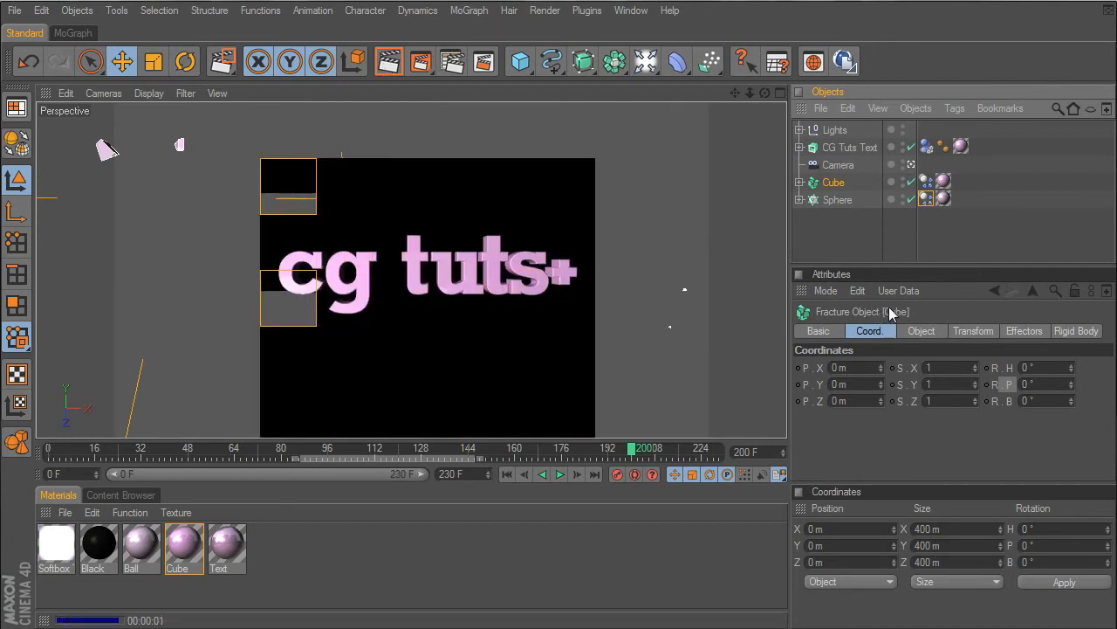
pyautogui.click(507, 475)
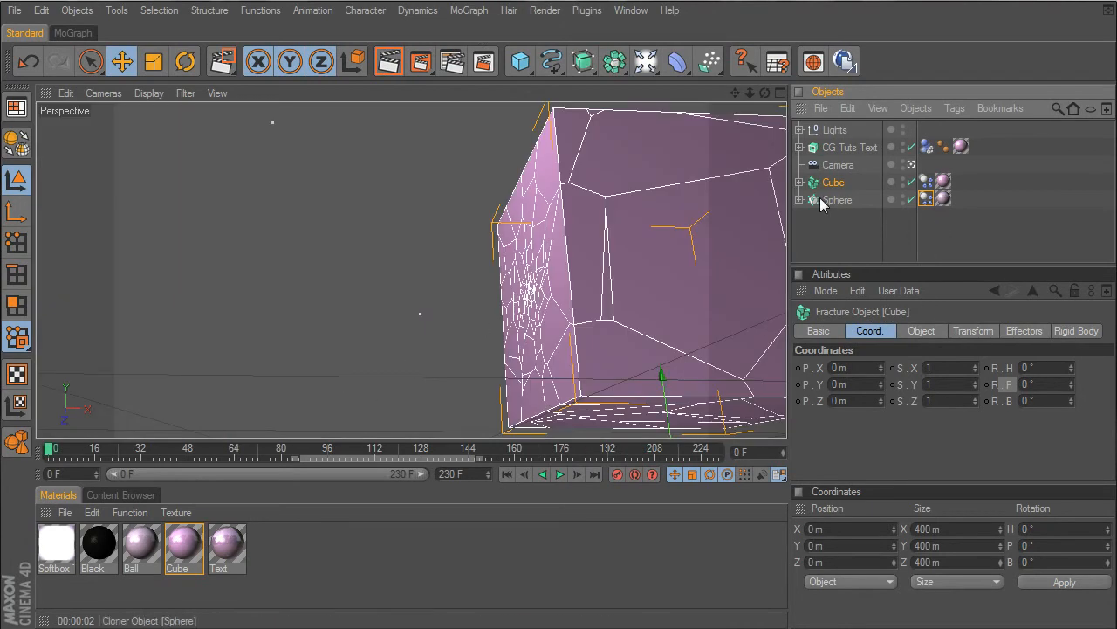
# - Open the expert MoDynamics settings of the project
pyautogui.hotkey('ctrl', 'd')
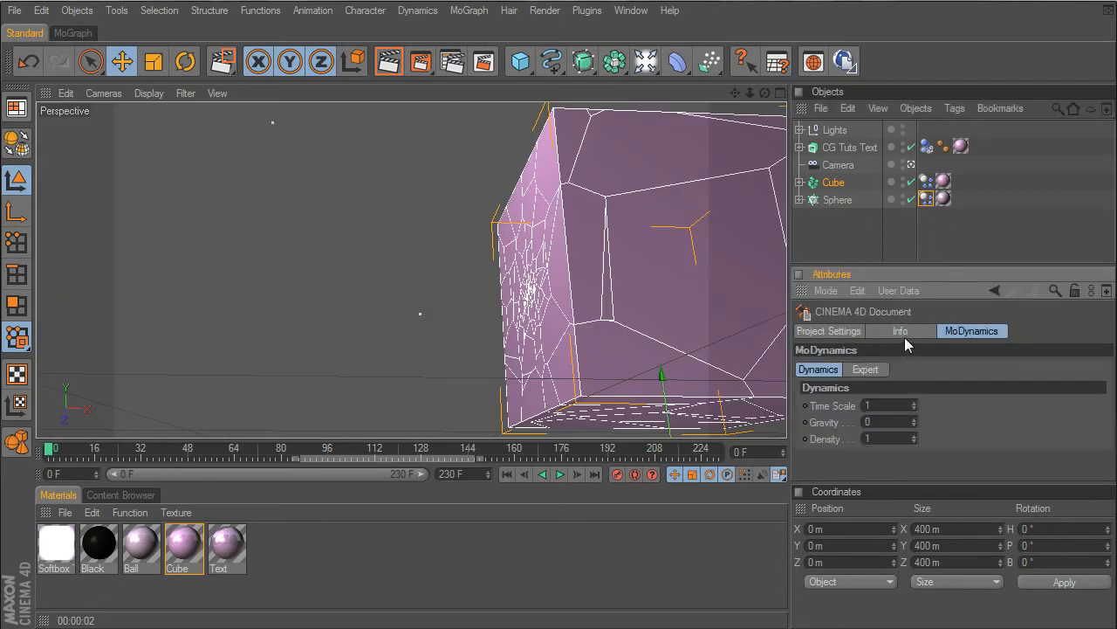
pyautogui.click(856, 331)
pyautogui.click(963, 332)
pyautogui.click(866, 370)
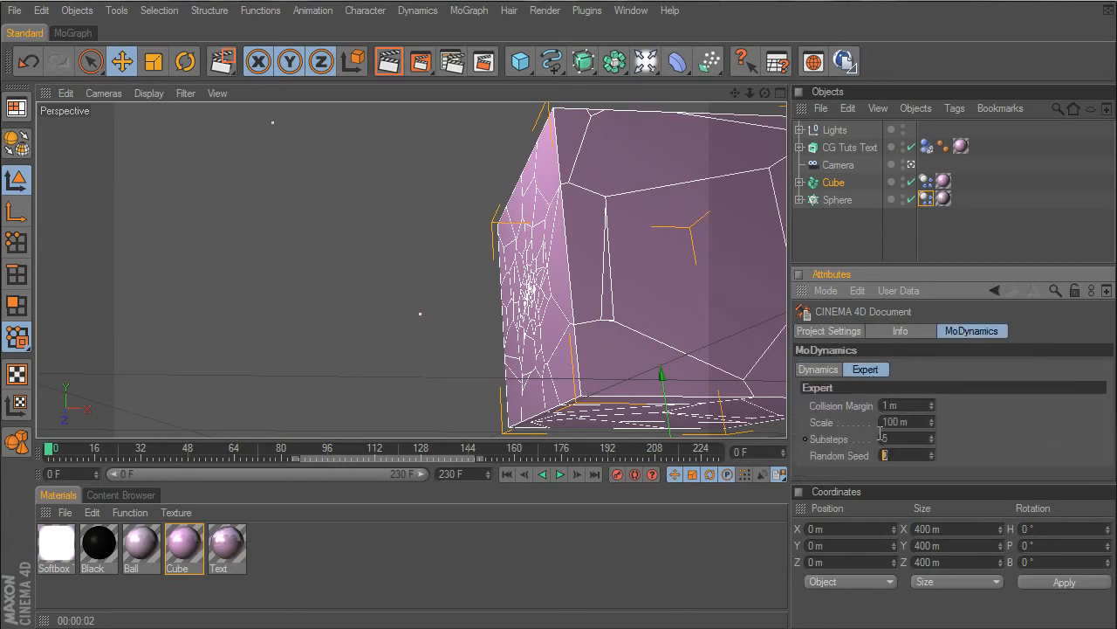
# - Play the animation from frame 0 to about frame 180 and return to the start
pyautogui.click(561, 474)
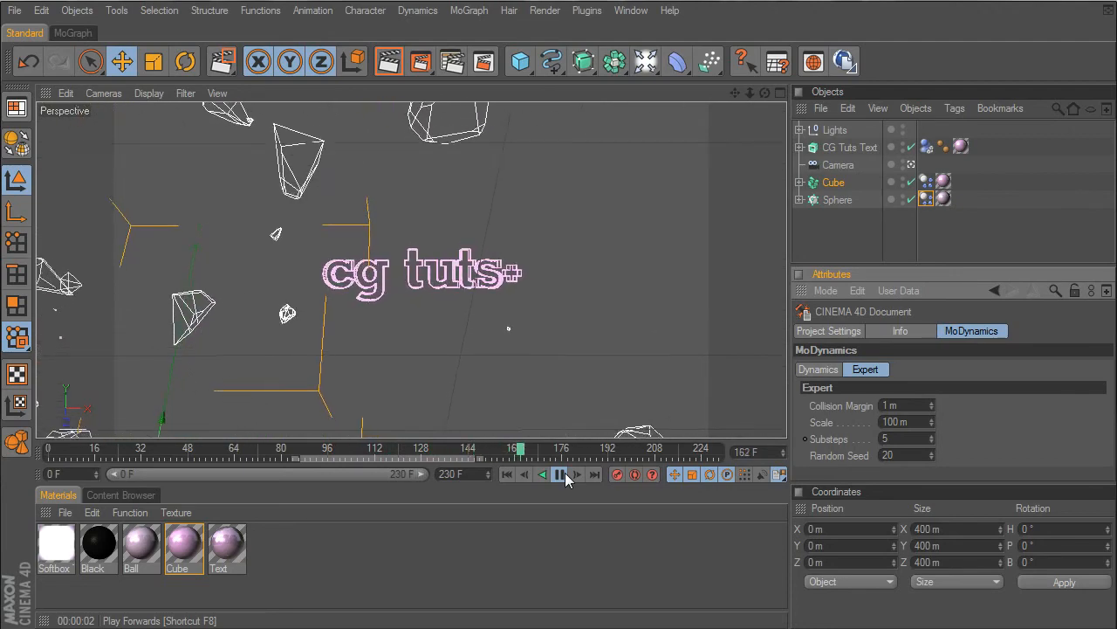
pyautogui.click(560, 473)
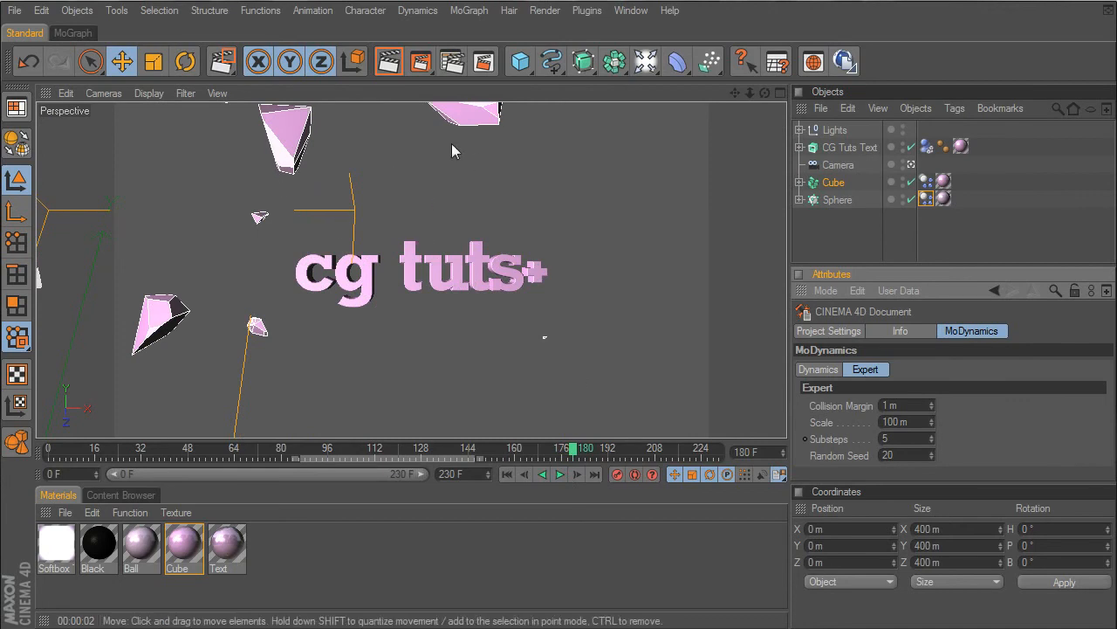
pyautogui.click(507, 474)
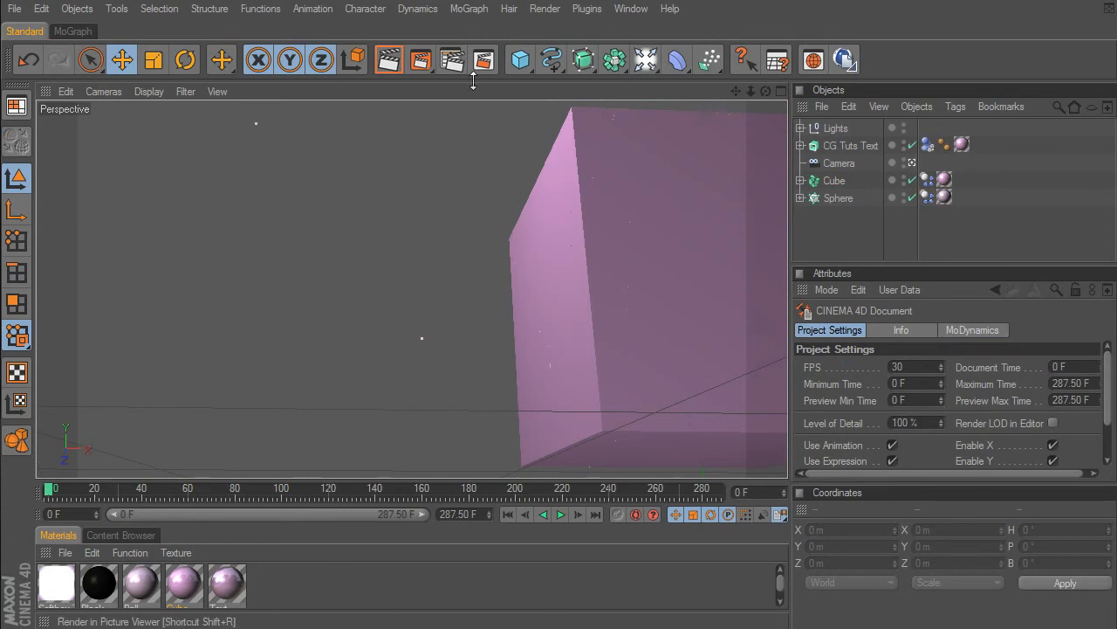
# - Set the render output frame rate to 24 and the project FPS to 24
pyautogui.click(453, 59)
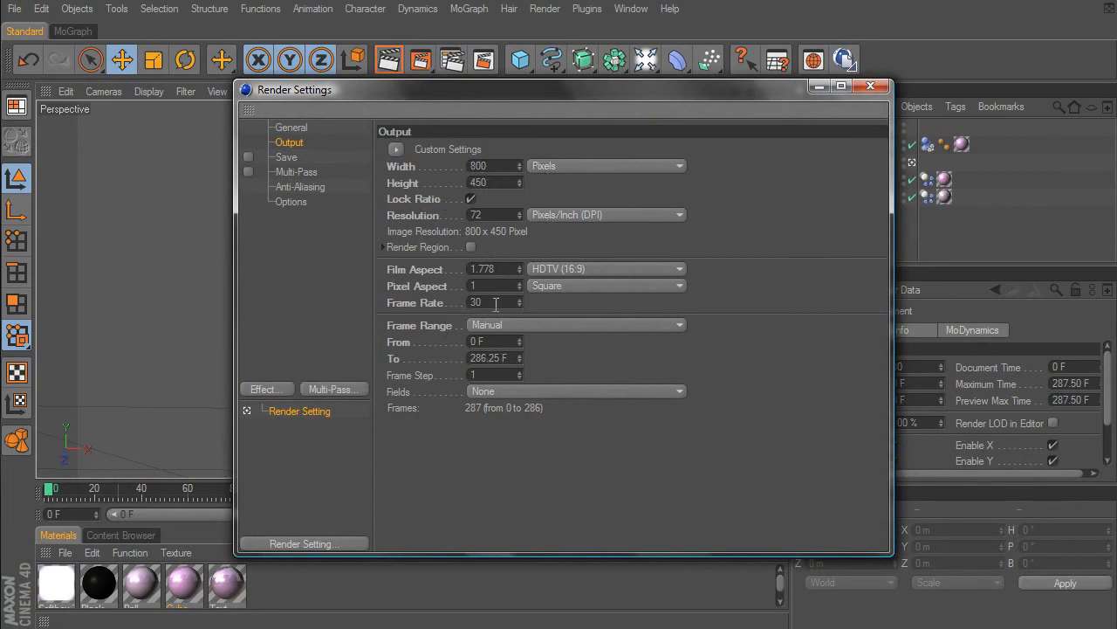
pyautogui.write('24')
pyautogui.click(884, 89)
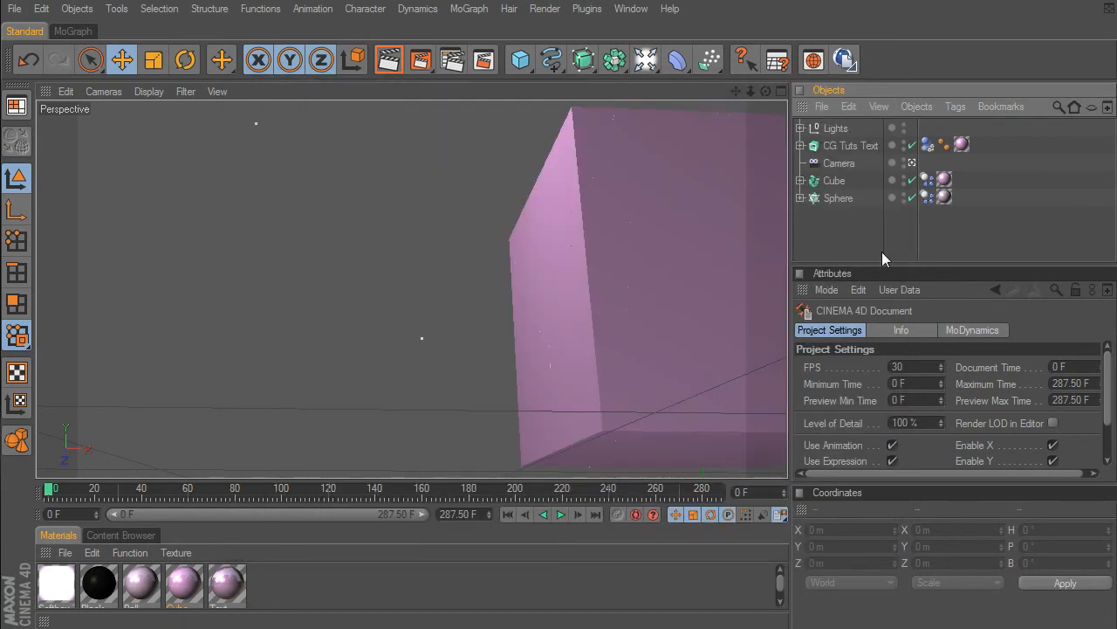
pyautogui.doubleClick(908, 366)
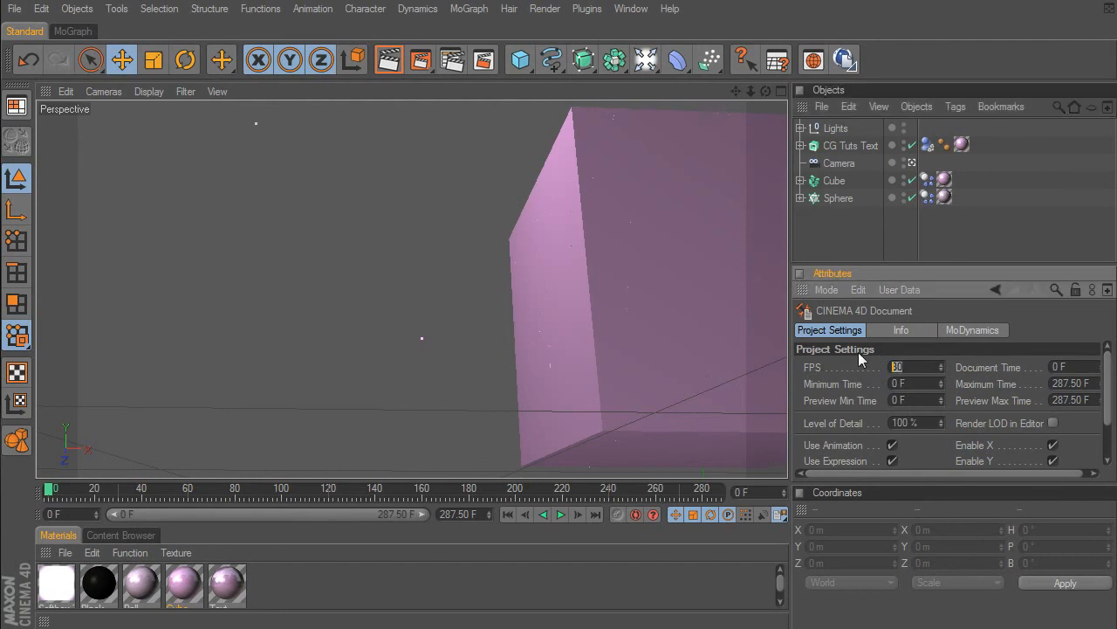
pyautogui.press('Return')
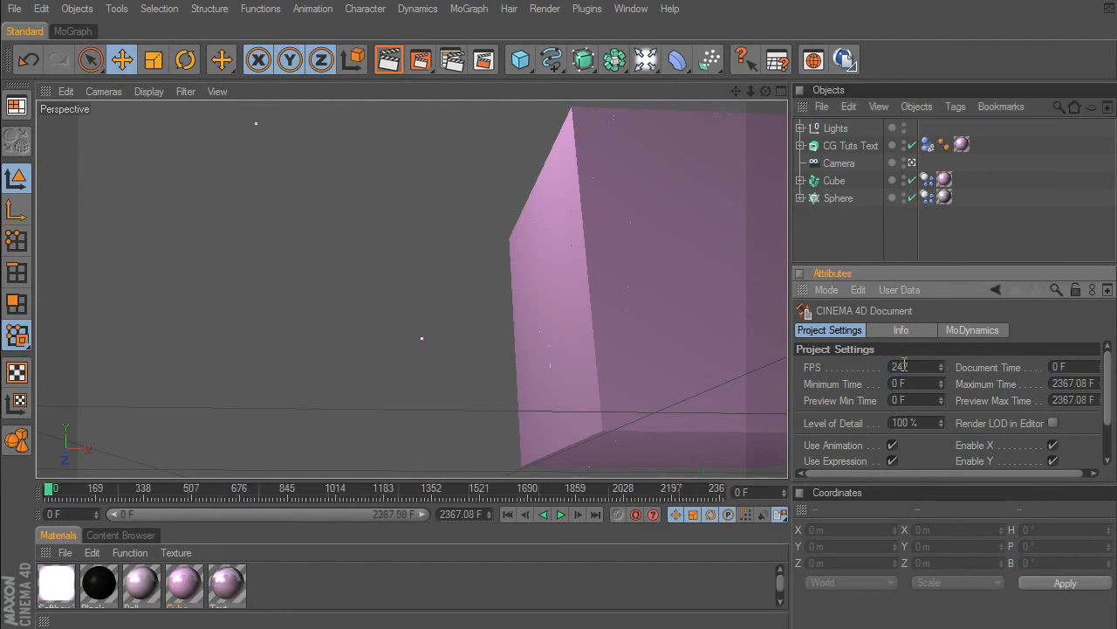
pyautogui.press('BackSpace')
pyautogui.press('Return')
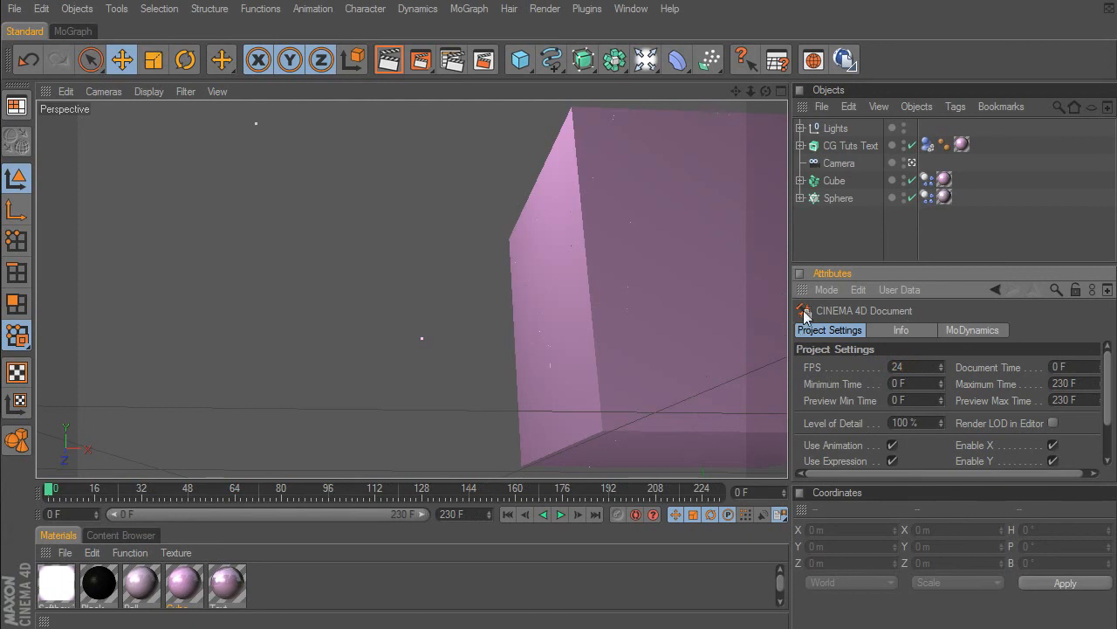
# - Enable Multi-Pass in the render settings and add three Object Buffer passes
pyautogui.click(454, 61)
pyautogui.click(293, 173)
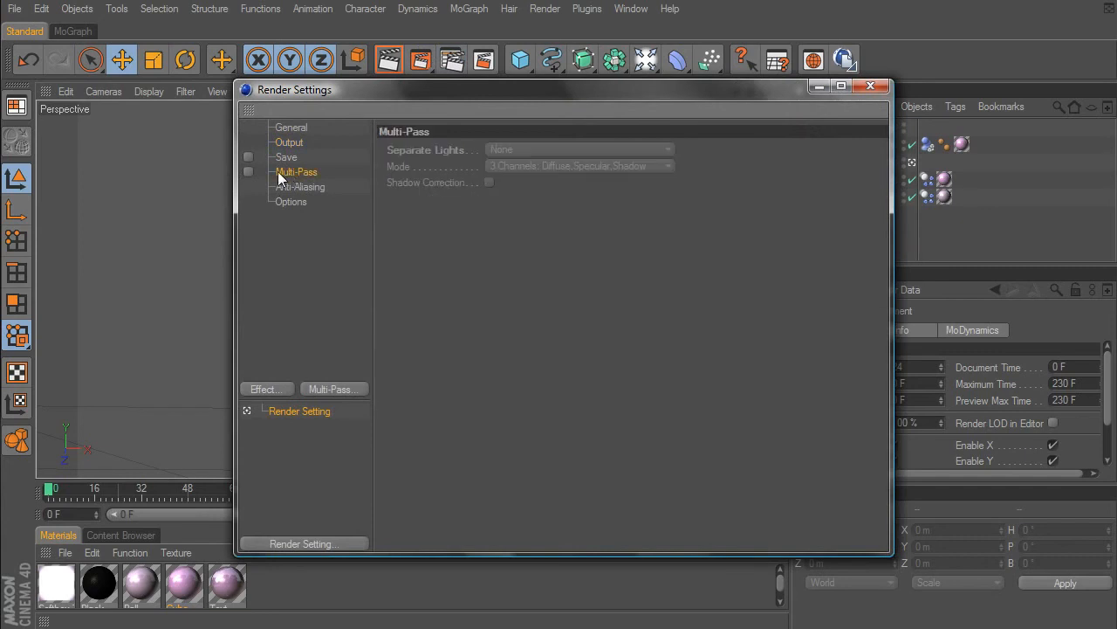
pyautogui.click(249, 171)
pyautogui.rightClick(294, 171)
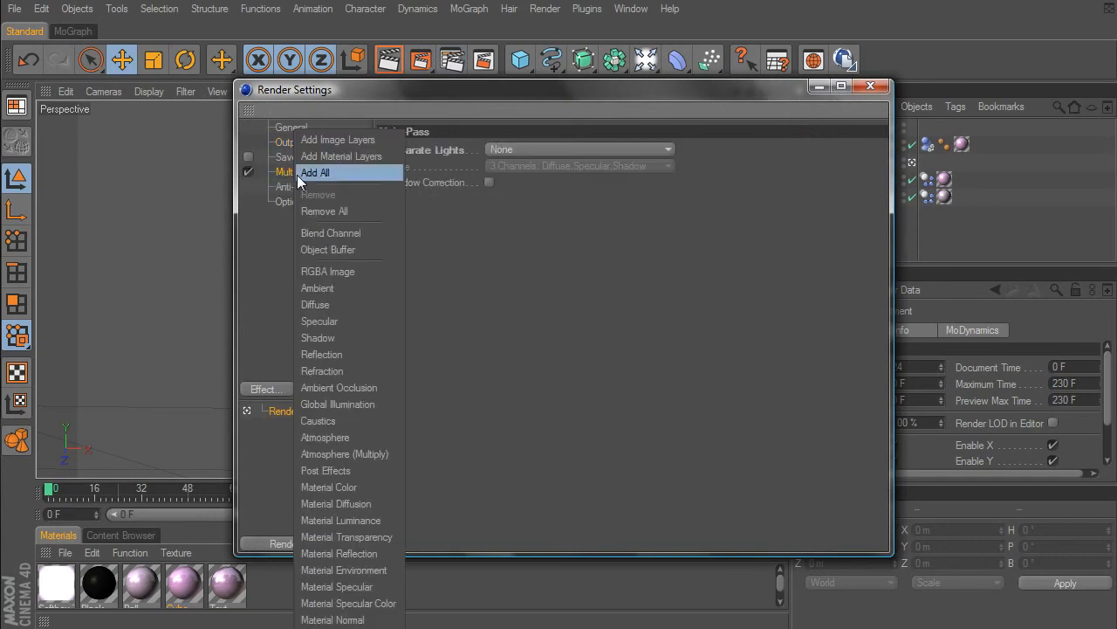
pyautogui.click(324, 248)
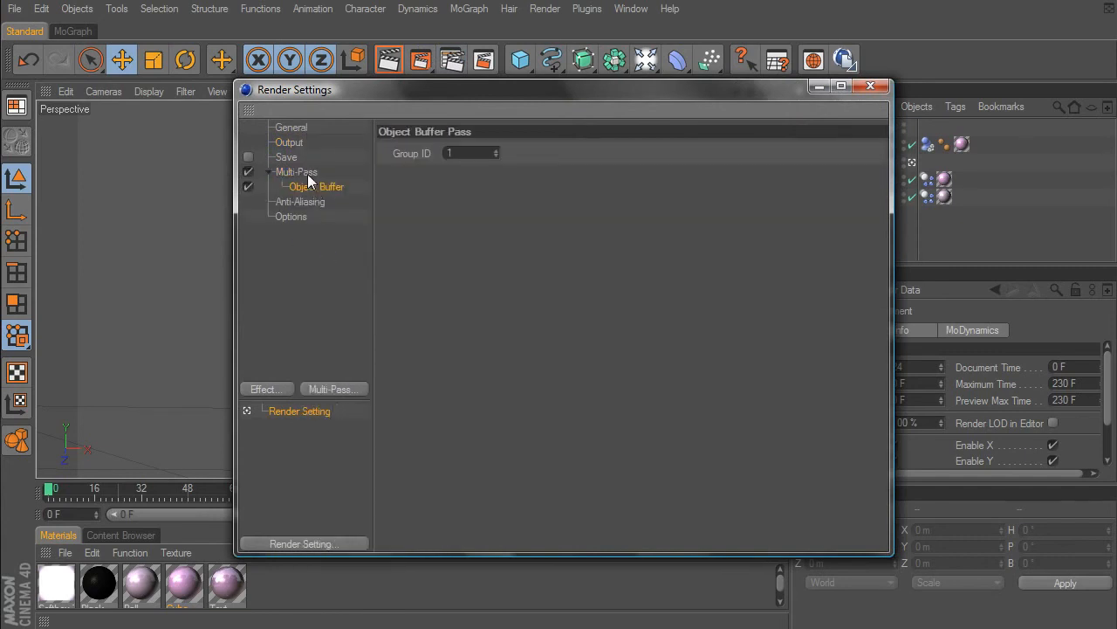
pyautogui.rightClick(307, 174)
pyautogui.click(325, 249)
pyautogui.rightClick(312, 189)
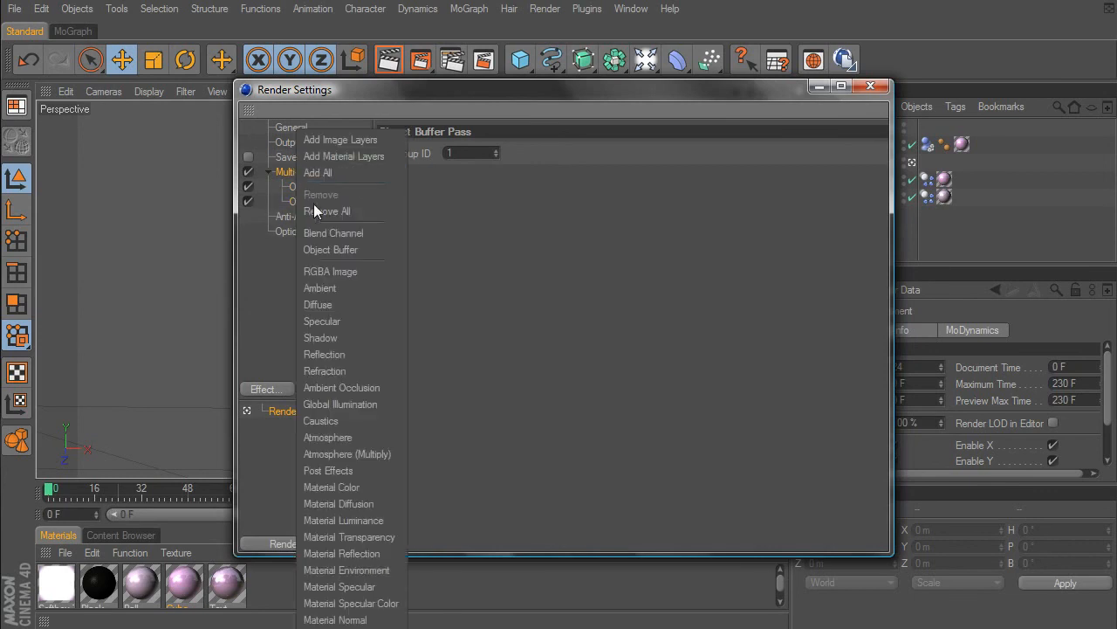
pyautogui.click(327, 249)
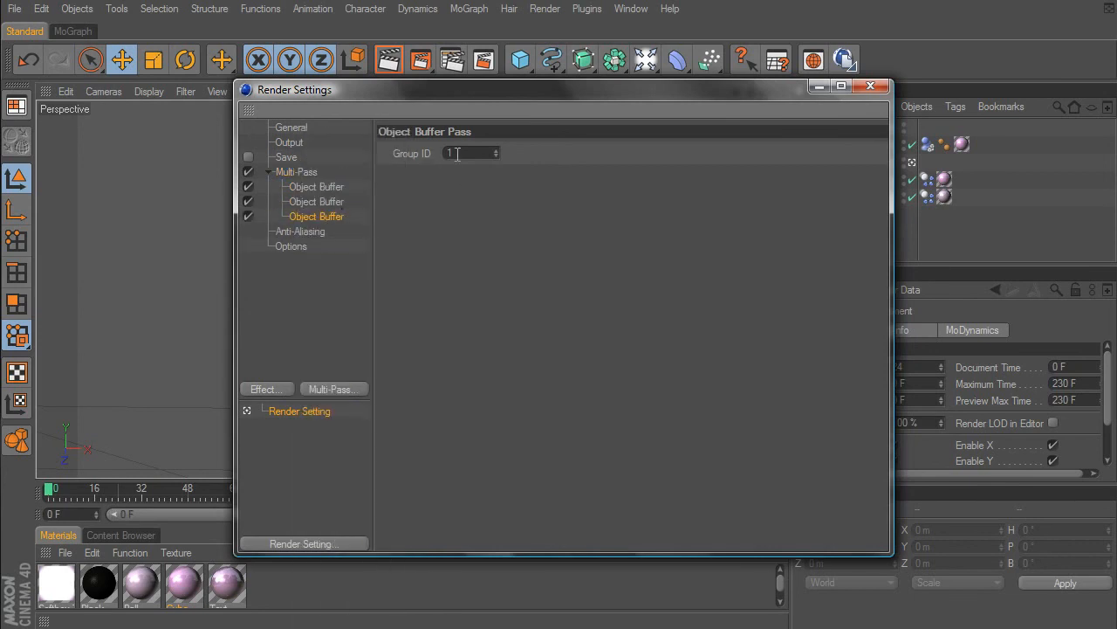
# - Set the second Object Buffer pass's Group ID to 2
pyautogui.click(325, 201)
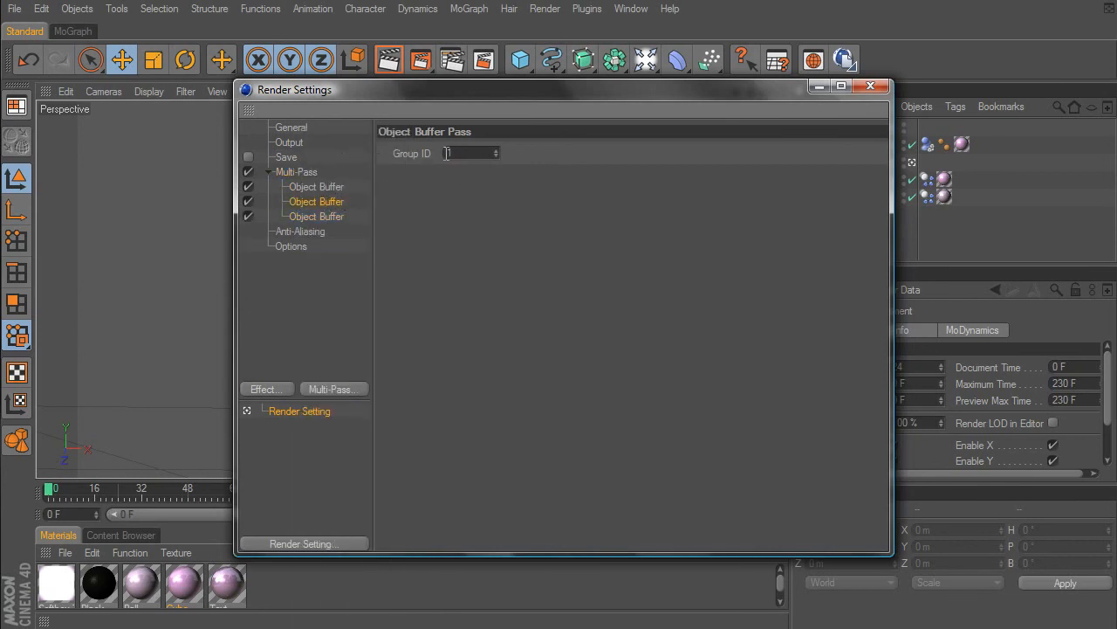
pyautogui.moveTo(468, 149); pyautogui.dragTo(390, 148)
pyautogui.write('2')
pyautogui.click(355, 261)
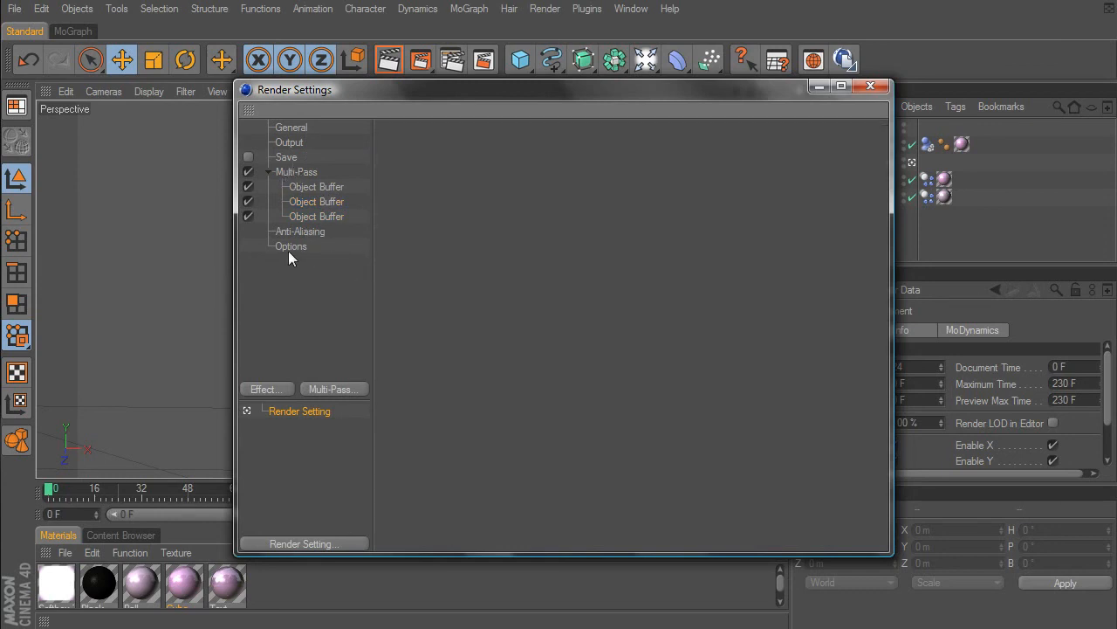
# - Set the render's anti-aliasing to Best and add the Ambient Occlusion effect
pyautogui.click(294, 230)
pyautogui.click(525, 150)
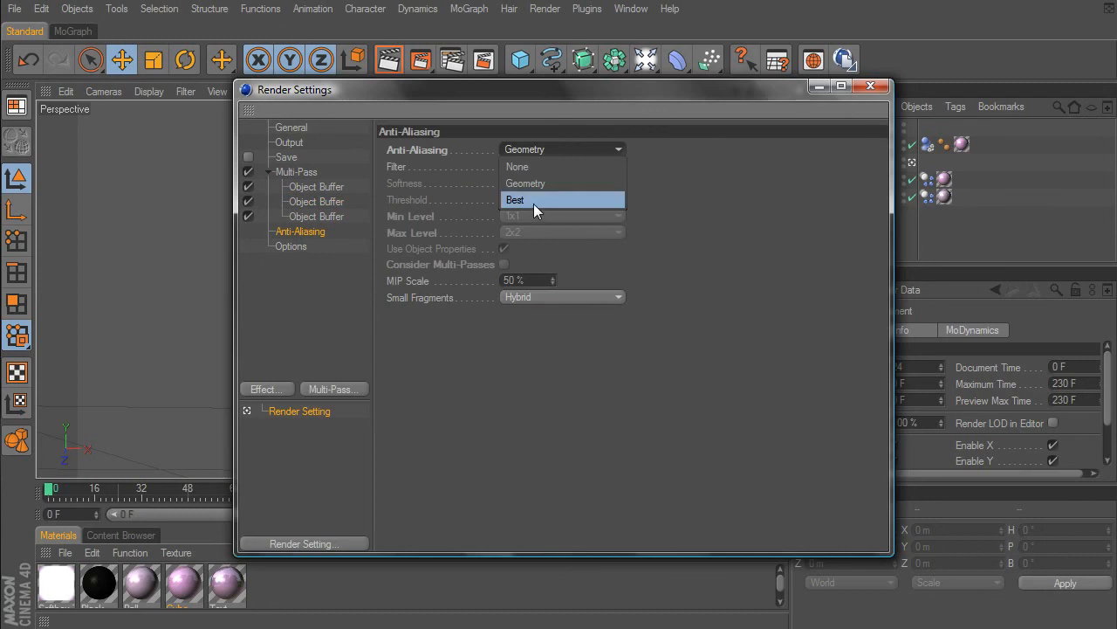
pyautogui.click(533, 202)
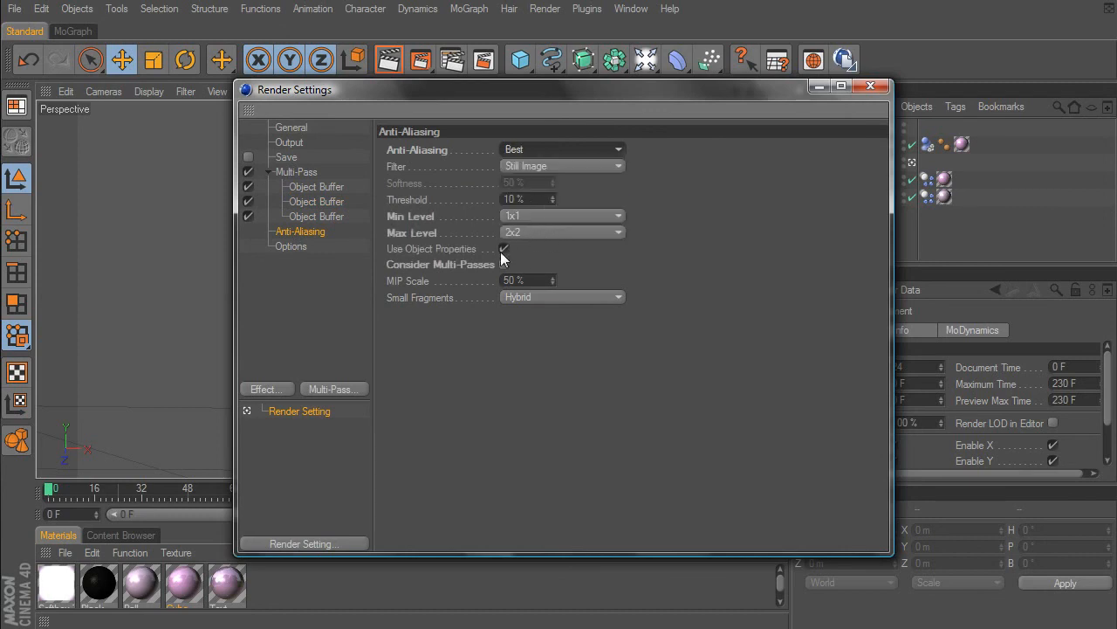
pyautogui.click(267, 389)
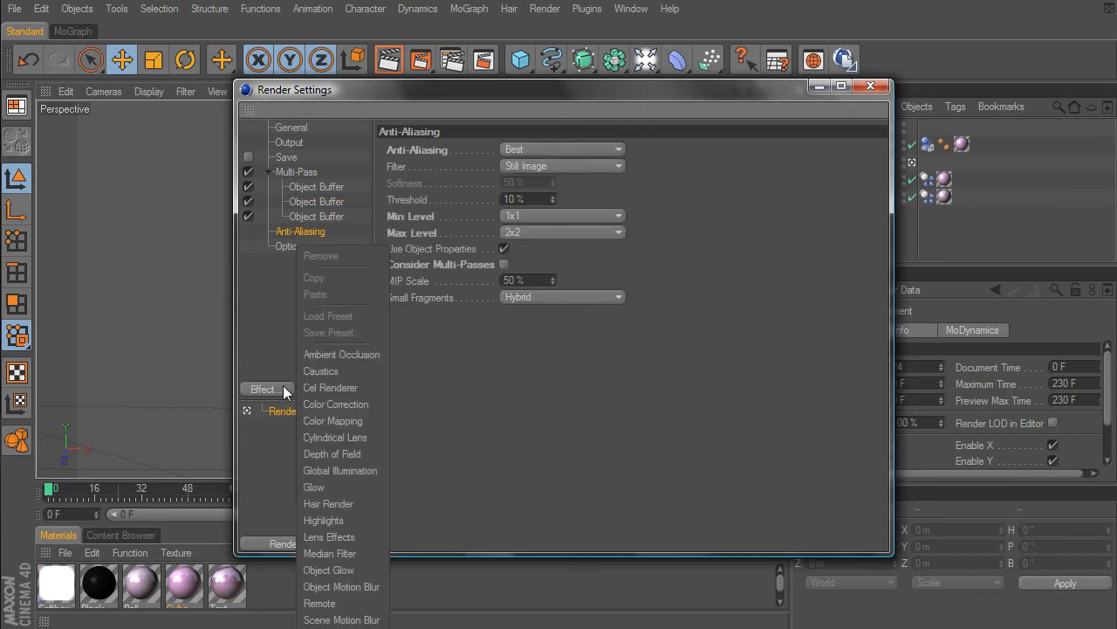
pyautogui.click(337, 355)
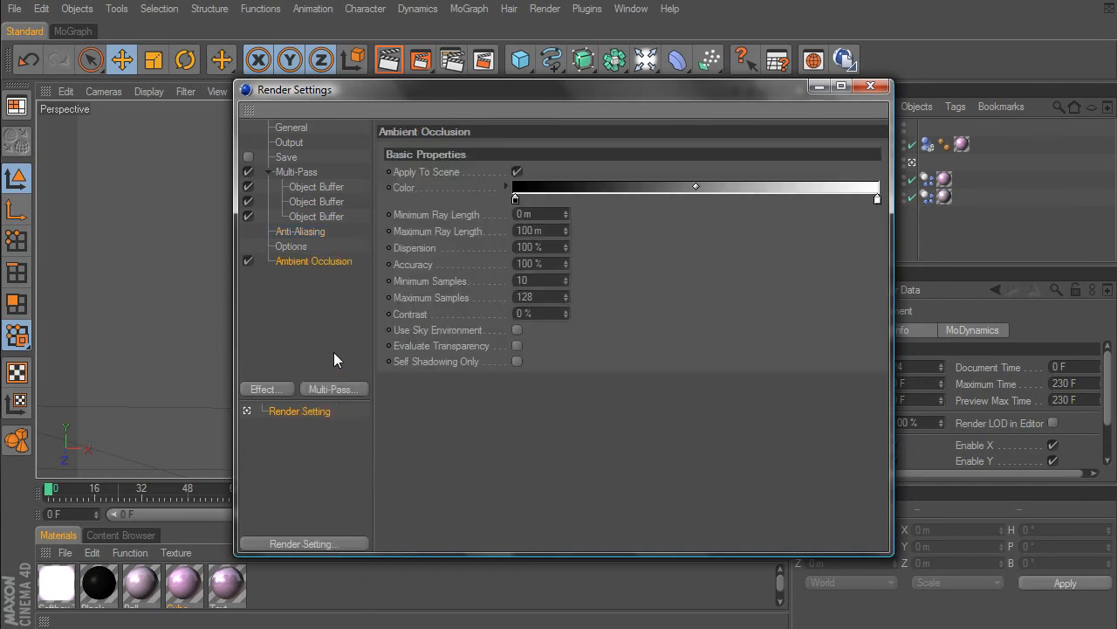
# - Turn on saving in the render settings with After Effects as the compositing project's target application, and close the settings
pyautogui.click(248, 157)
pyautogui.click(285, 160)
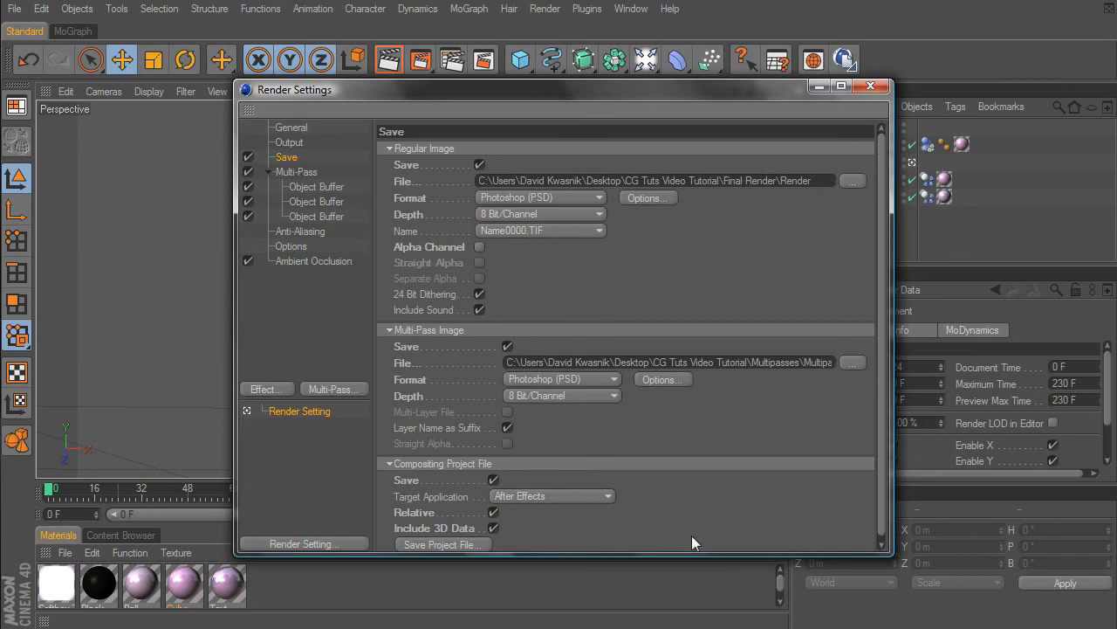
pyautogui.scroll(-1, 884, 331)
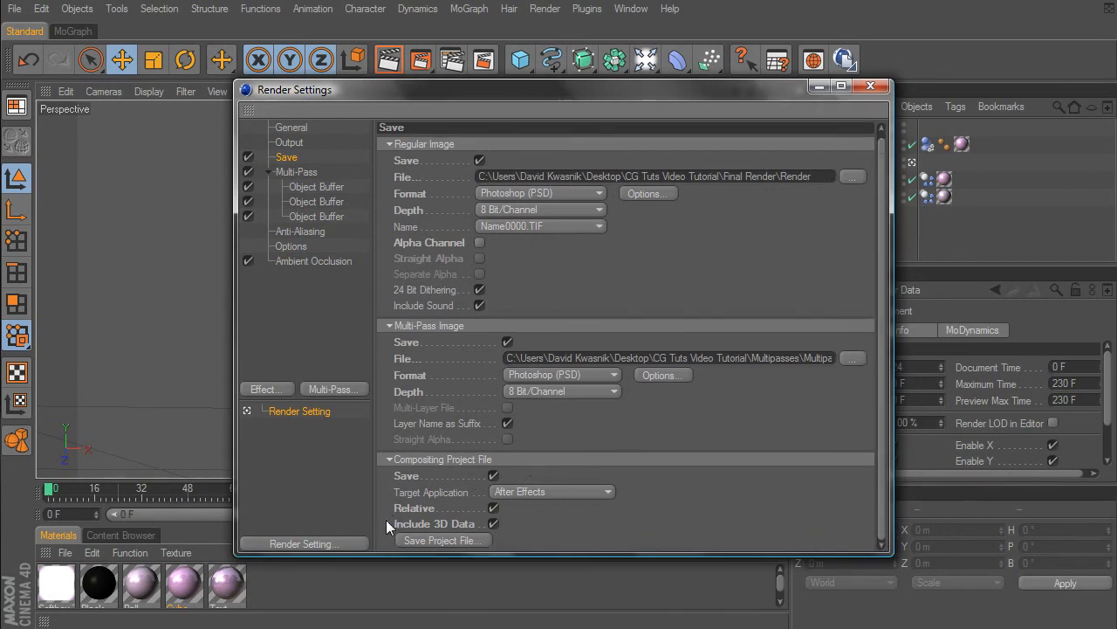
pyautogui.click(512, 492)
pyautogui.click(526, 506)
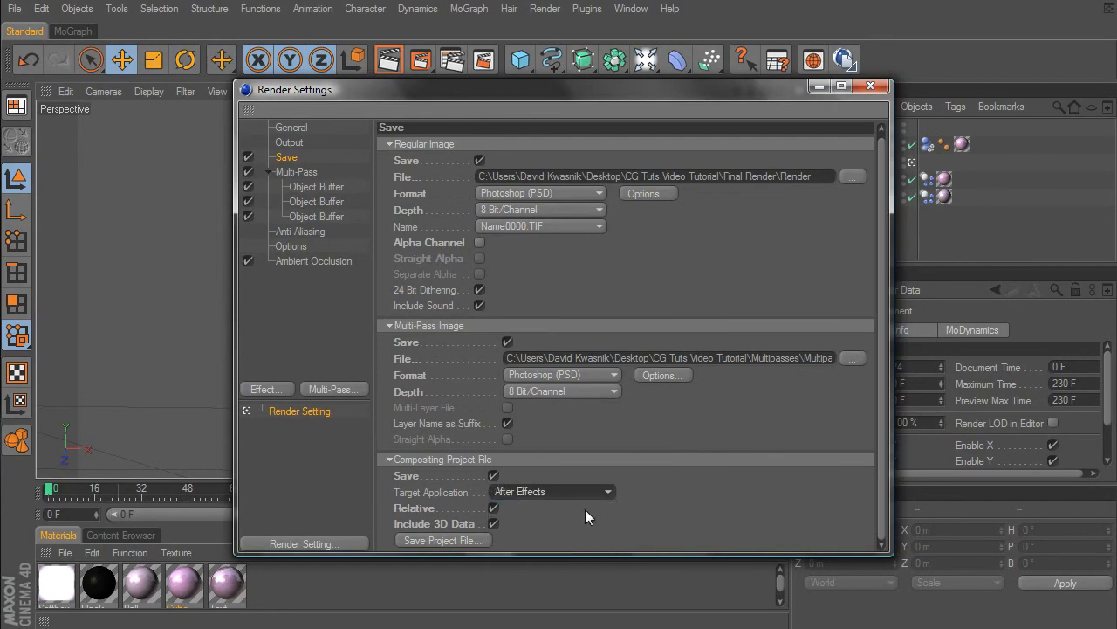
pyautogui.click(462, 538)
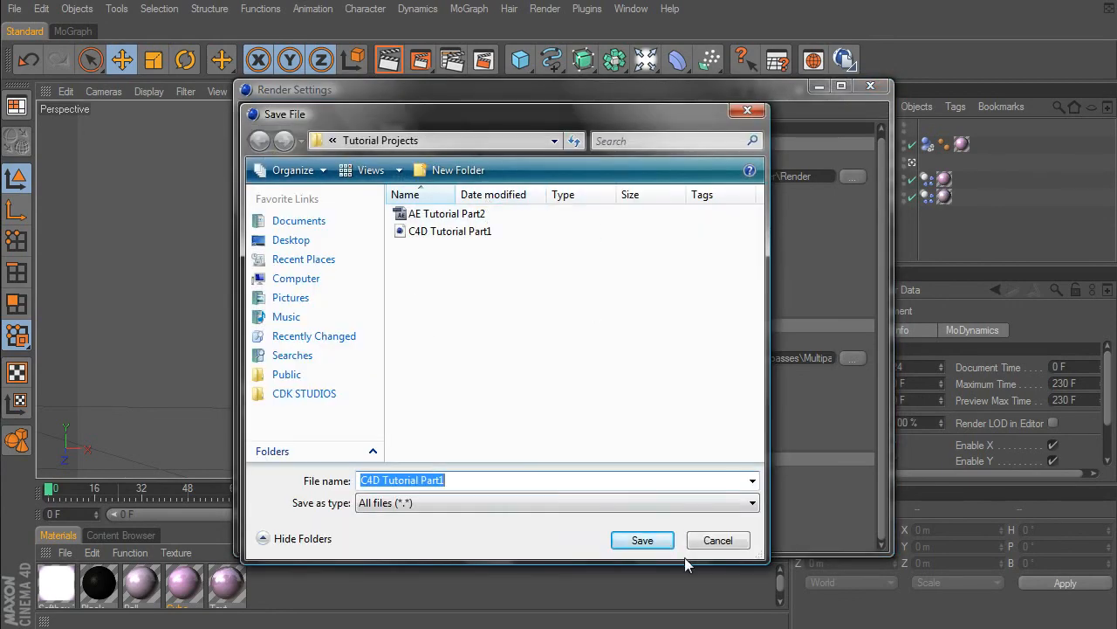
pyautogui.click(714, 541)
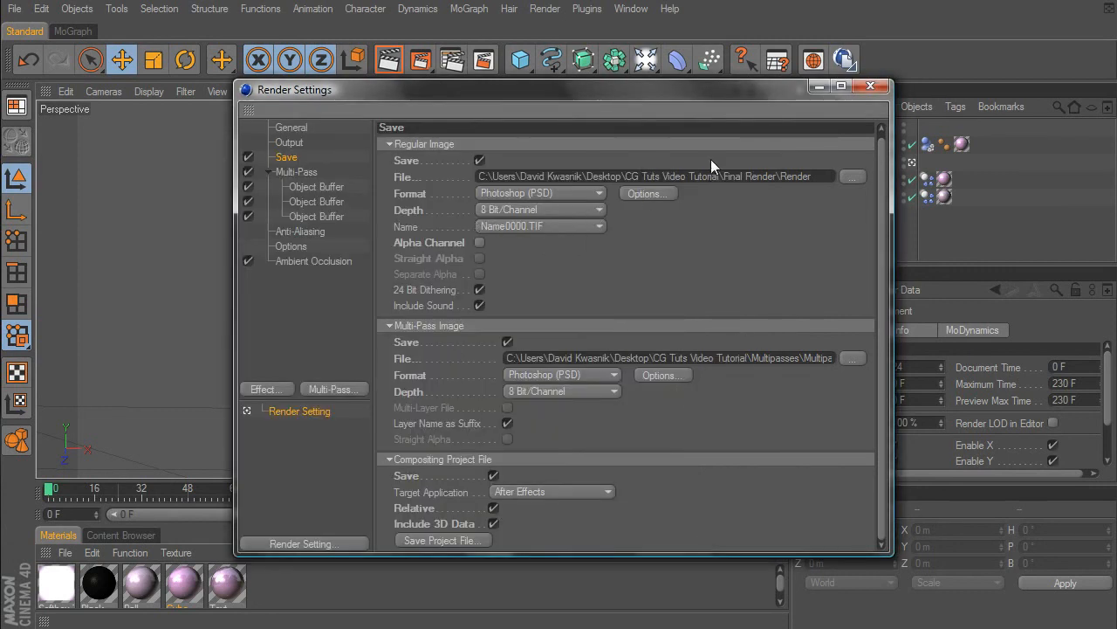
pyautogui.click(873, 87)
# - Add a Compositing tag to CG Tuts Text and enable object buffer 1 on it
pyautogui.rightClick(850, 141)
pyautogui.moveTo(891, 153)
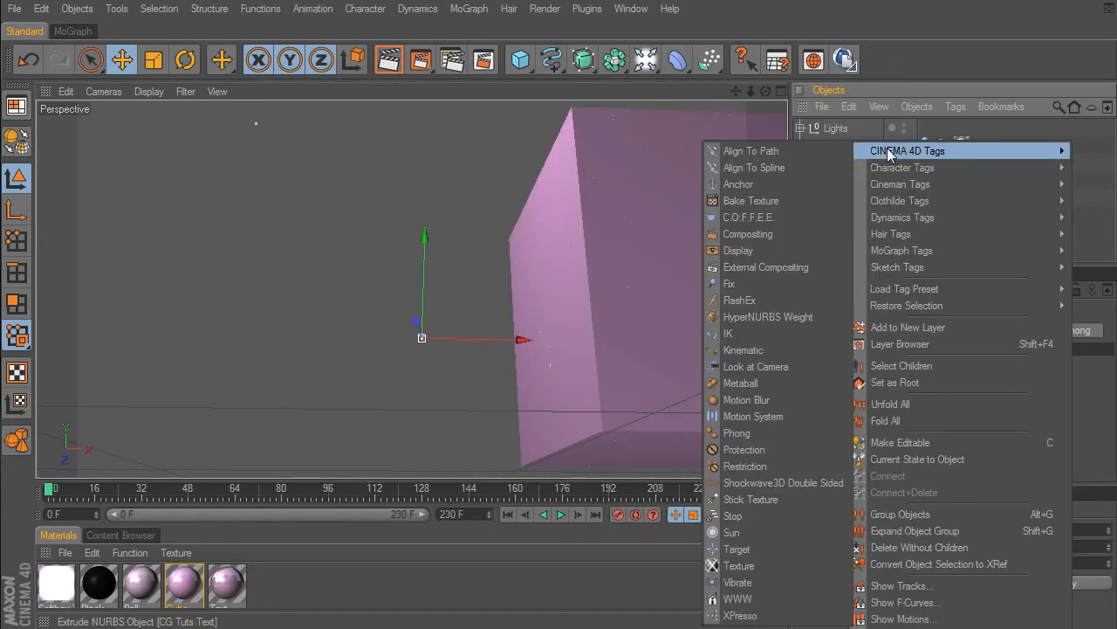
pyautogui.click(780, 236)
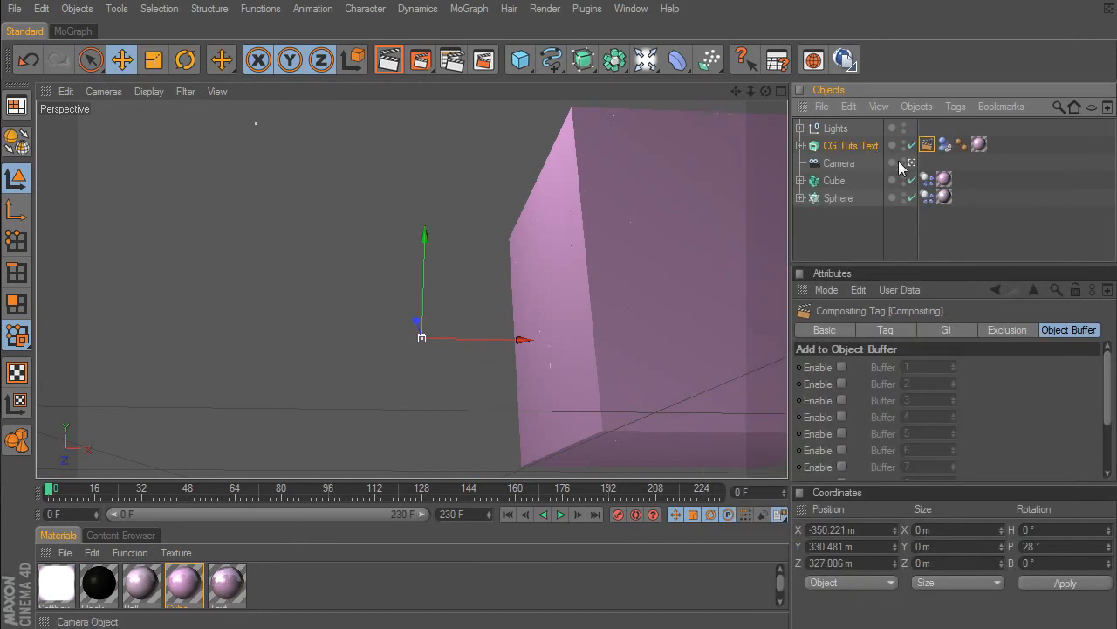
pyautogui.click(842, 367)
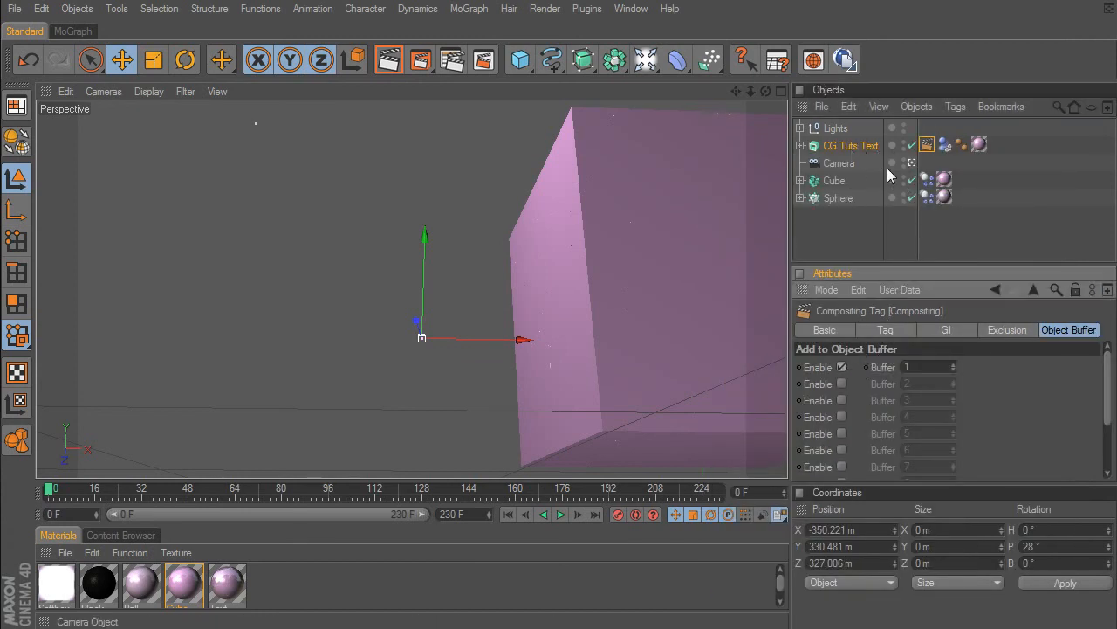
# - Add a Compositing tag to the Cube and enable object buffer 2 on it
pyautogui.click(860, 184)
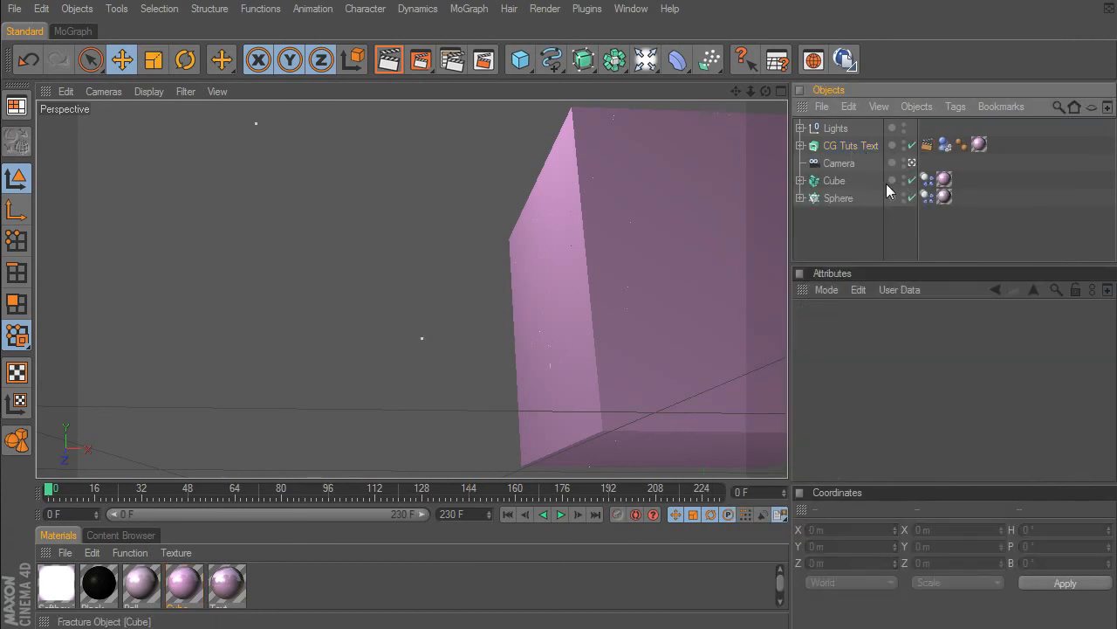
pyautogui.click(834, 182)
pyautogui.rightClick(834, 183)
pyautogui.moveTo(860, 155)
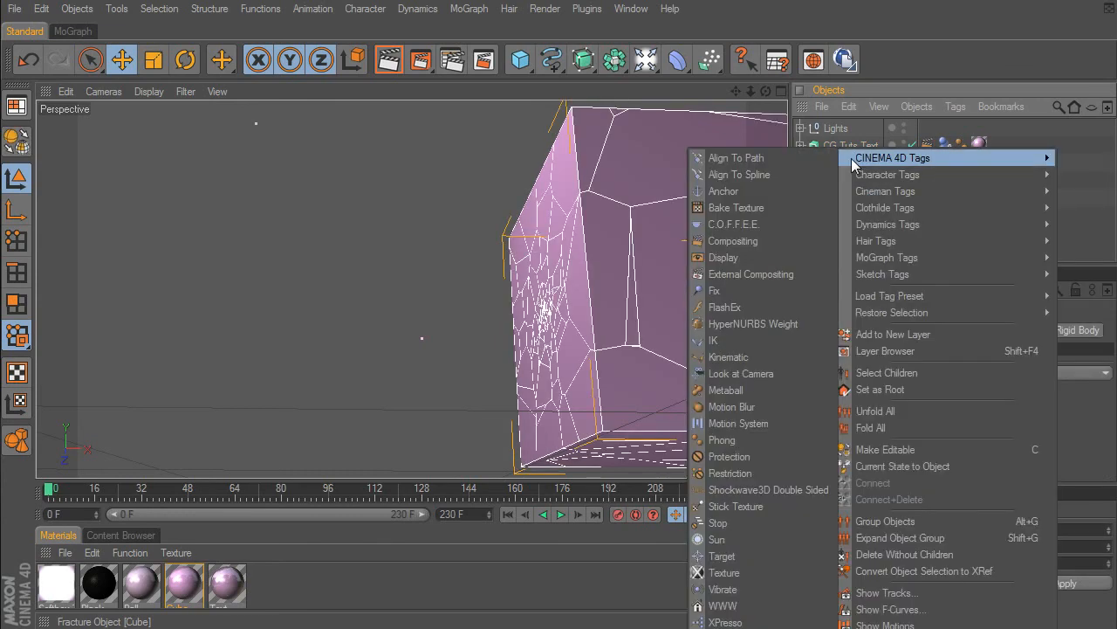
pyautogui.click(748, 243)
pyautogui.click(841, 366)
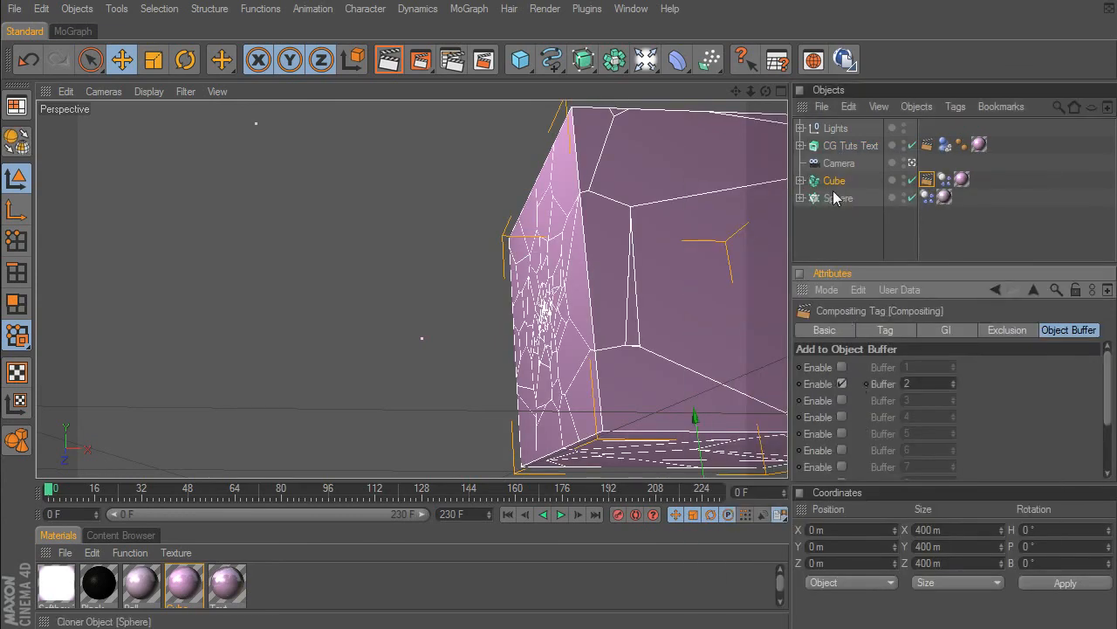
# - Add a Compositing tag to the Sphere and enable object buffer 3 on it
pyautogui.click(838, 199)
pyautogui.rightClick(838, 199)
pyautogui.moveTo(873, 155)
pyautogui.click(734, 244)
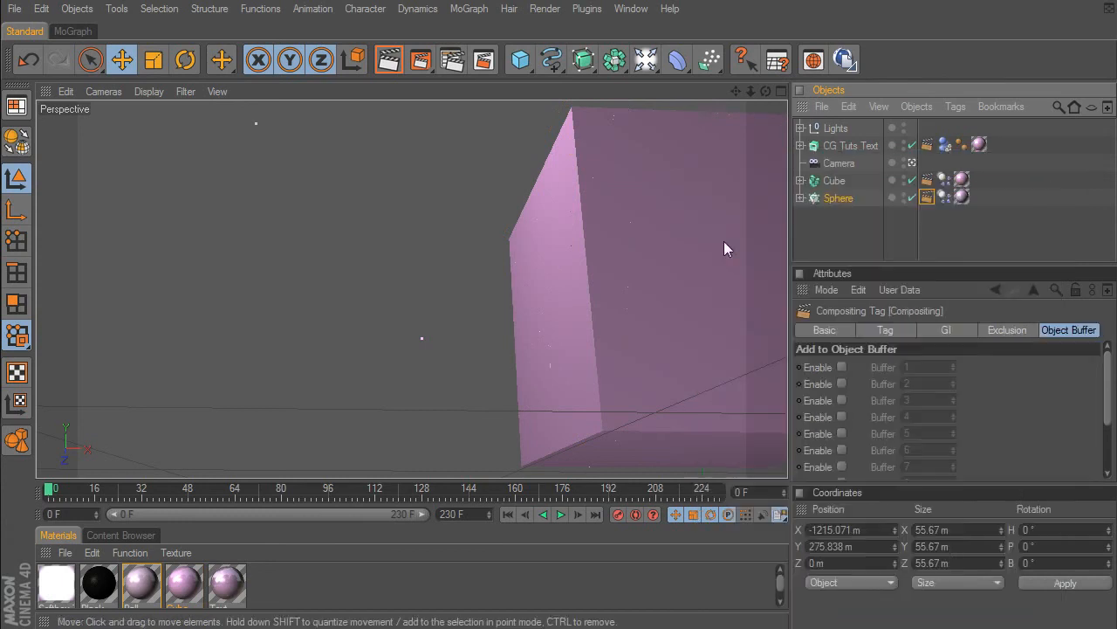
pyautogui.click(843, 400)
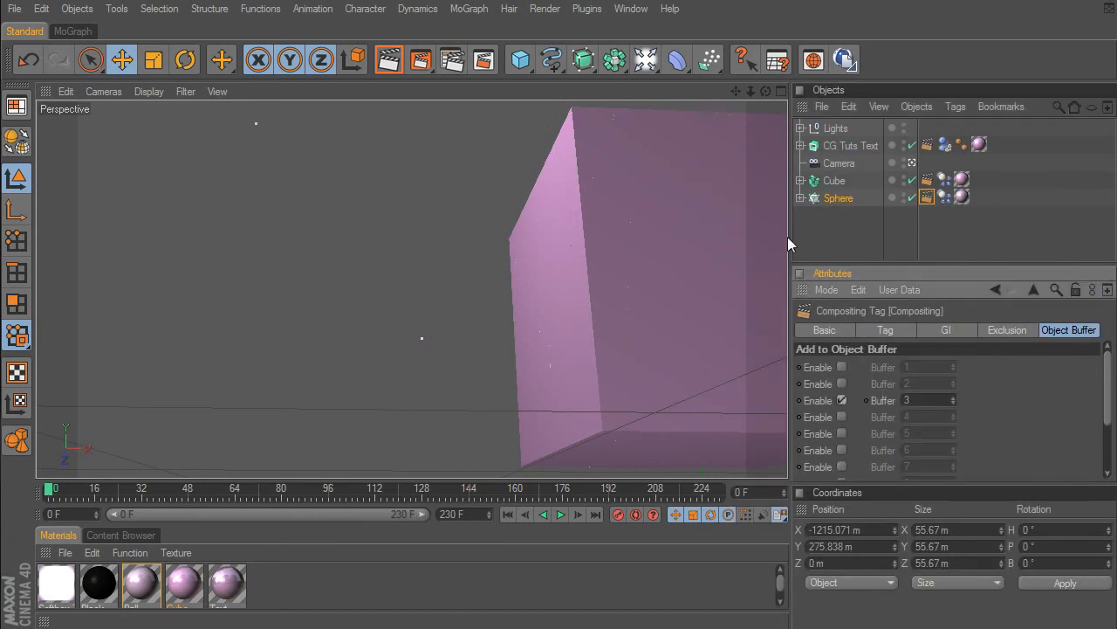
# - Review the multi-pass and effect entries in the render settings and close them
pyautogui.click(452, 59)
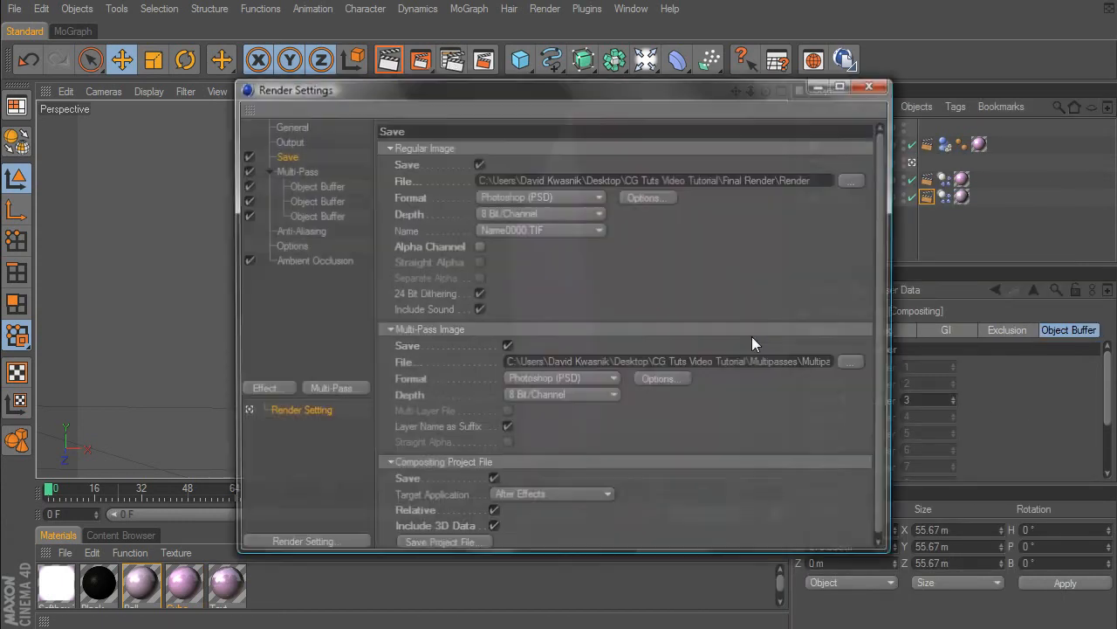
pyautogui.click(339, 209)
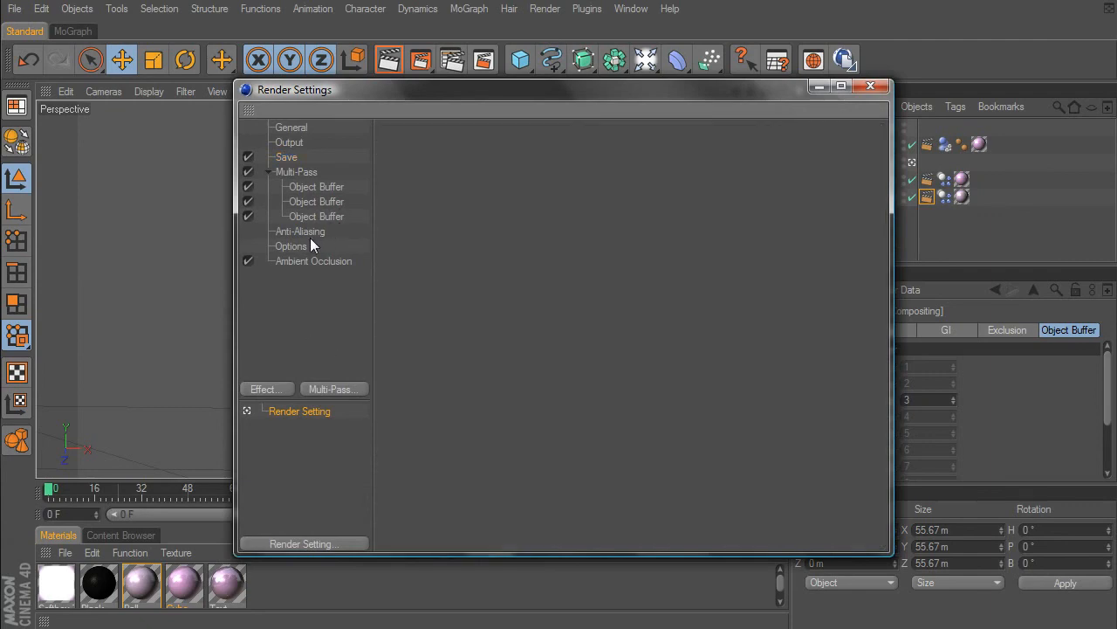
pyautogui.click(310, 237)
pyautogui.click(294, 313)
pyautogui.click(869, 87)
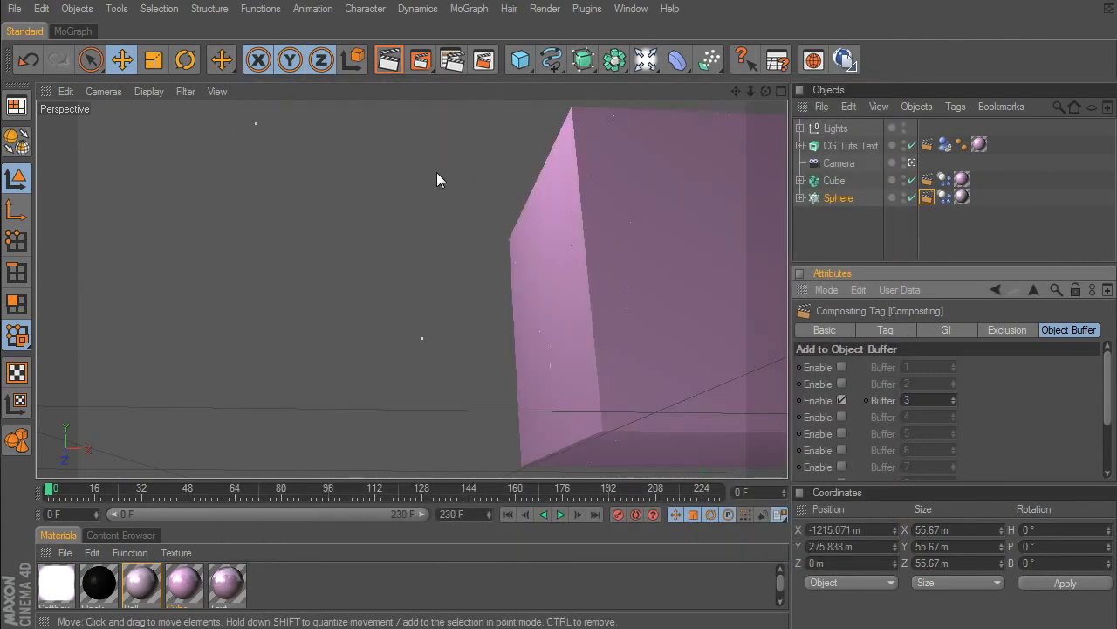